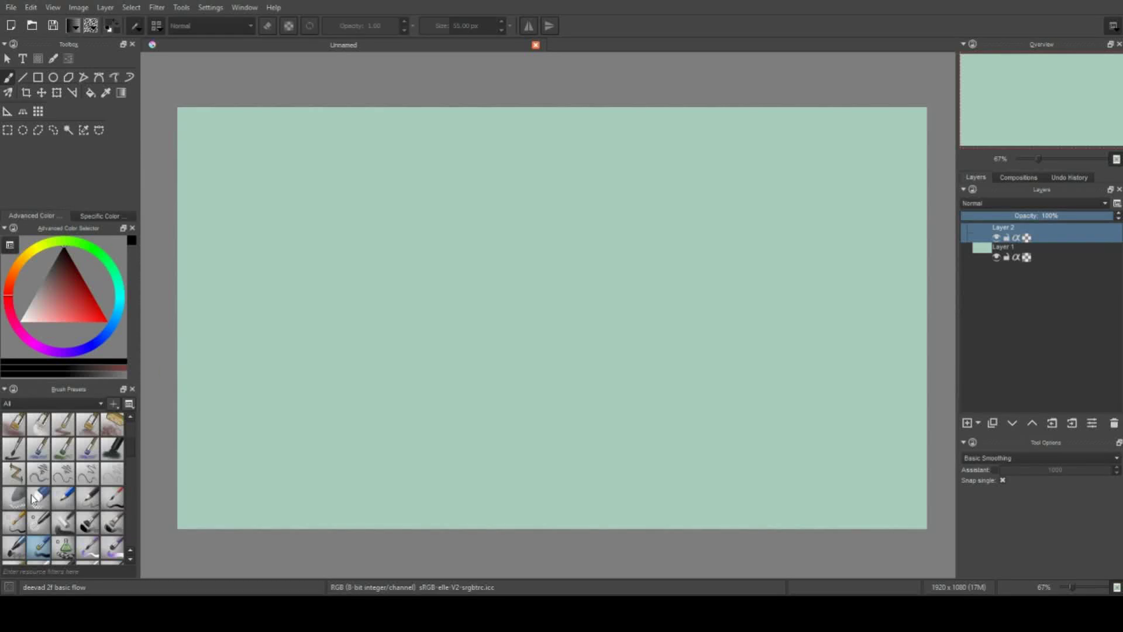
Switch to the deevad blend-and-paint brush, test it, and clear the test strokes
click(111, 522)
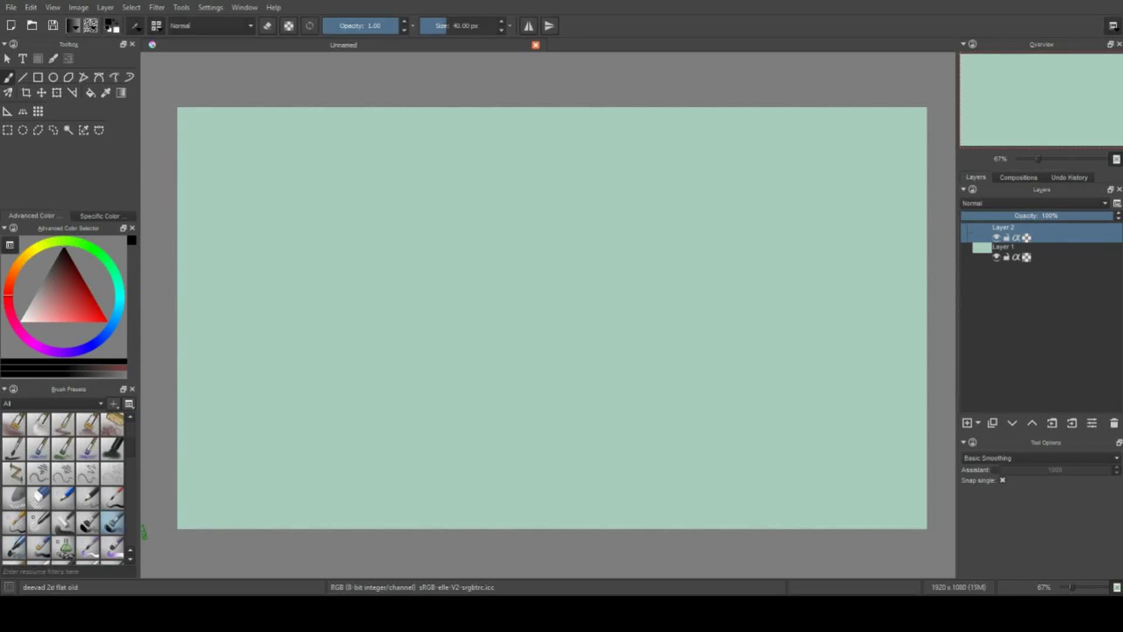
click(112, 547)
drag(176, 453, 245, 526)
drag(377, 105, 459, 237)
key(Delete)
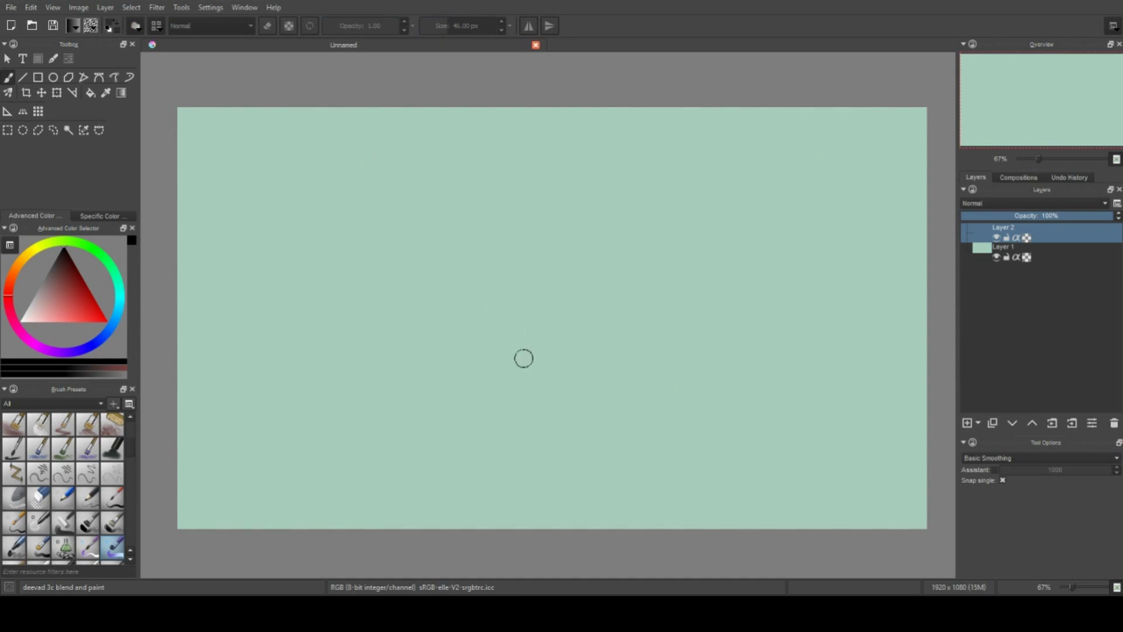
Sketch the right mountain ridge and block in the lower slope in dark grey-green
mouse_move(679, 251)
mouse_down()
mouse_move(634, 293)
mouse_move(618, 270)
mouse_move(709, 203)
mouse_move(796, 180)
mouse_move(864, 193)
mouse_up()
key(Delete)
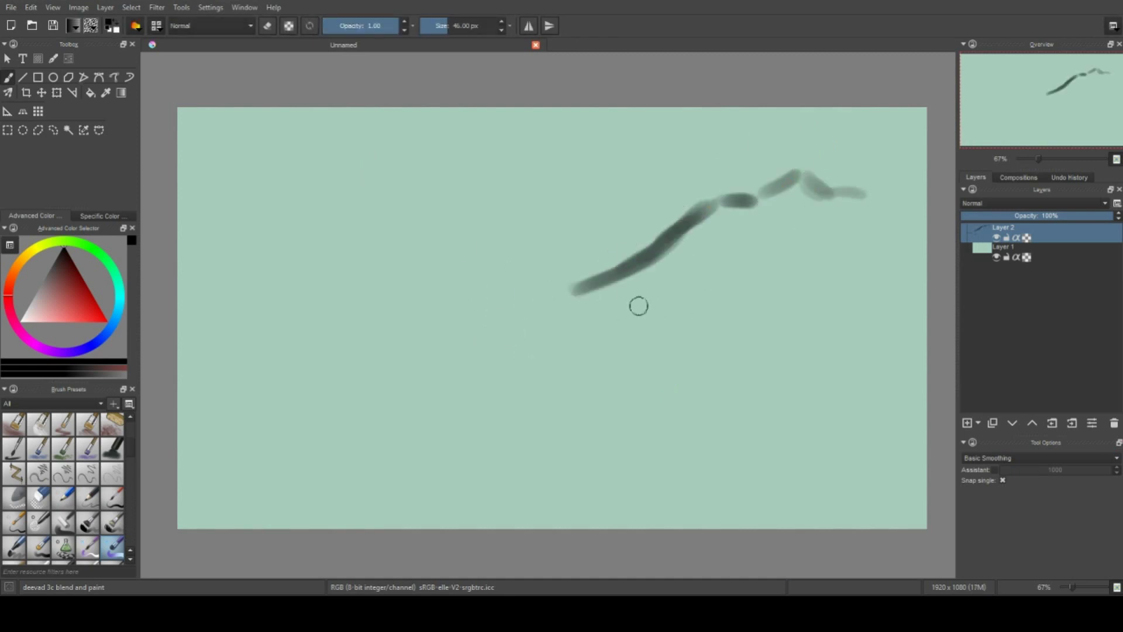
mouse_move(576, 292)
mouse_down()
mouse_move(659, 306)
mouse_move(918, 296)
mouse_move(848, 283)
mouse_move(790, 315)
mouse_move(879, 303)
mouse_move(847, 260)
mouse_move(749, 279)
mouse_move(614, 281)
mouse_move(720, 252)
mouse_move(819, 193)
mouse_move(889, 202)
mouse_move(913, 258)
mouse_move(740, 312)
mouse_move(644, 301)
mouse_move(767, 286)
mouse_move(819, 266)
mouse_up()
ctrl+click(848, 261)
ctrl+click(740, 312)
ctrl+click(818, 275)
mouse_move(760, 310)
mouse_down()
mouse_move(901, 292)
mouse_move(923, 269)
mouse_move(853, 298)
mouse_move(928, 302)
mouse_up()
Blend the upper right mountain in grey-greens and build the dark forest mass on its slope
ctrl+click(927, 271)
ctrl+click(853, 299)
ctrl+click(831, 234)
mouse_move(784, 275)
mouse_down()
mouse_move(883, 217)
mouse_move(807, 198)
mouse_move(731, 234)
mouse_up()
ctrl+click(731, 234)
mouse_move(702, 275)
mouse_down()
mouse_move(854, 242)
mouse_move(789, 176)
mouse_move(883, 132)
mouse_move(926, 134)
mouse_move(913, 123)
mouse_up()
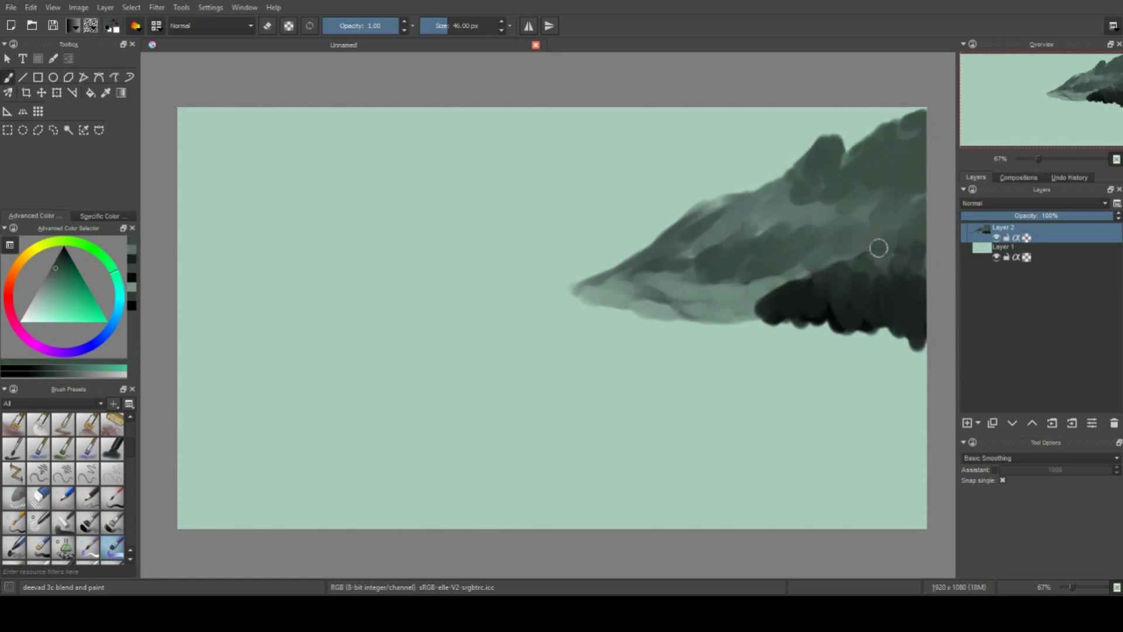
ctrl+click(878, 245)
mouse_move(877, 246)
mouse_down()
mouse_move(804, 293)
mouse_move(807, 319)
mouse_move(877, 282)
mouse_move(867, 251)
mouse_up()
ctrl+click(807, 318)
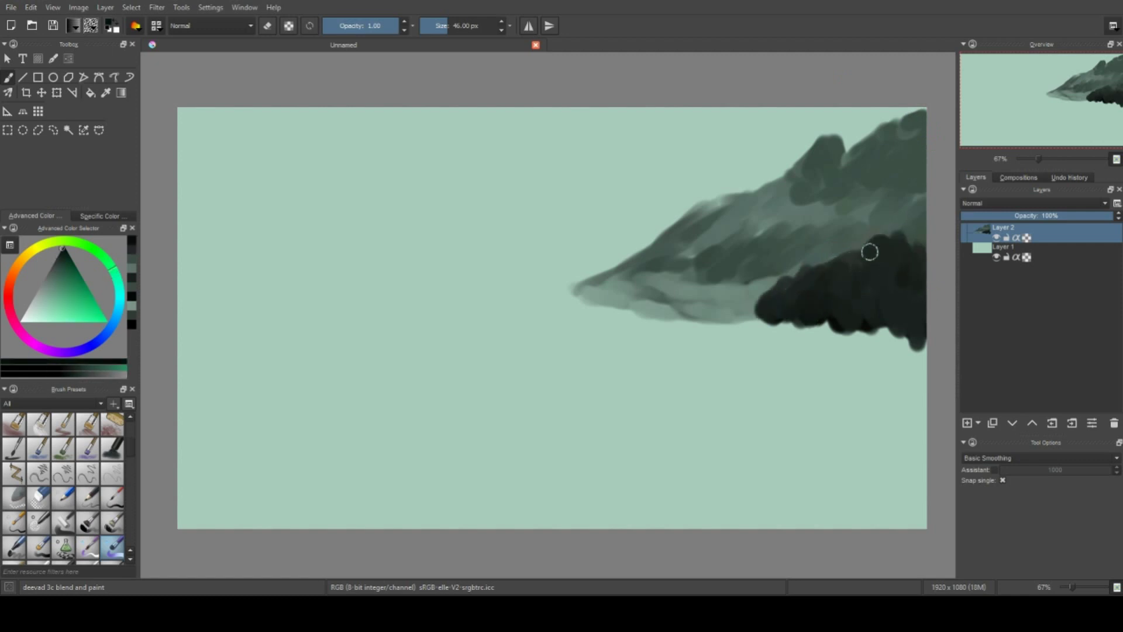
drag(895, 337, 852, 363)
Add pale mist near the valley and shape a darker middle mountain peak
ctrl+click(585, 258)
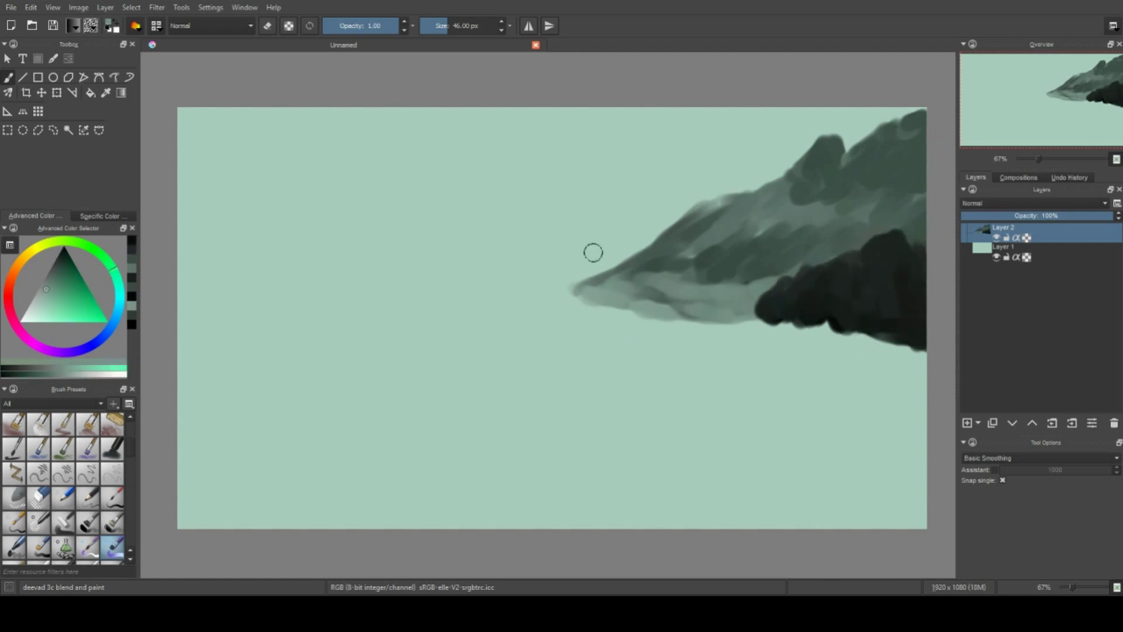
mouse_move(591, 251)
mouse_down()
mouse_move(624, 250)
mouse_move(501, 233)
mouse_move(510, 264)
mouse_move(584, 251)
mouse_move(669, 283)
mouse_move(590, 253)
mouse_up()
ctrl+click(612, 274)
ctrl+click(584, 251)
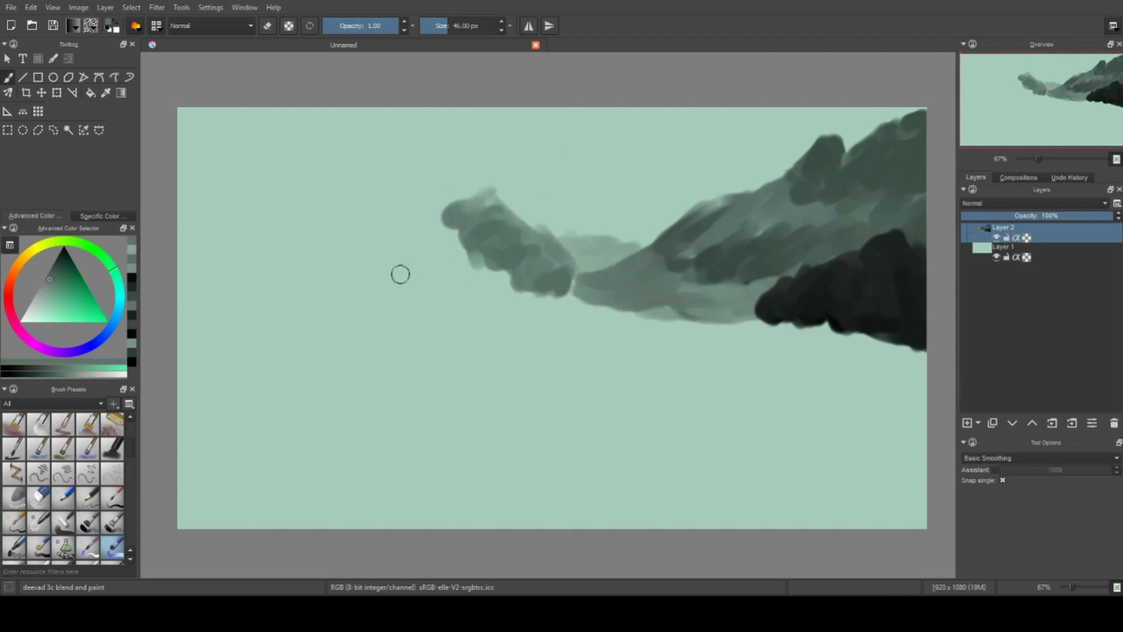
drag(514, 290, 396, 178)
mouse_move(375, 137)
mouse_down()
mouse_move(386, 222)
mouse_move(497, 292)
mouse_up()
mouse_move(304, 245)
mouse_down()
mouse_move(431, 293)
mouse_move(296, 323)
mouse_up()
Paint the left mountain ridge and blend the central valley between the peaks
mouse_move(184, 140)
mouse_down()
mouse_move(257, 155)
mouse_move(351, 252)
mouse_move(176, 264)
mouse_move(234, 165)
mouse_move(343, 223)
mouse_move(363, 263)
mouse_up()
drag(316, 204, 381, 298)
drag(351, 205, 410, 281)
drag(362, 169, 435, 226)
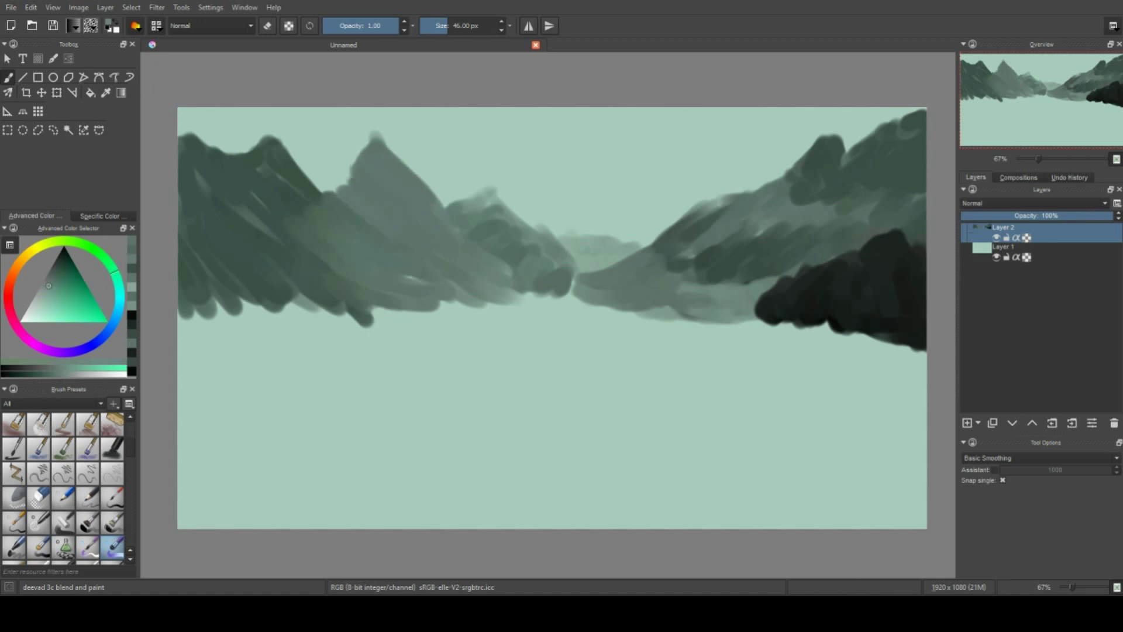
drag(386, 193, 492, 258)
mouse_move(447, 193)
mouse_down()
mouse_move(532, 234)
mouse_move(579, 286)
mouse_up()
mouse_move(569, 244)
mouse_down()
mouse_move(586, 275)
mouse_move(555, 247)
mouse_up()
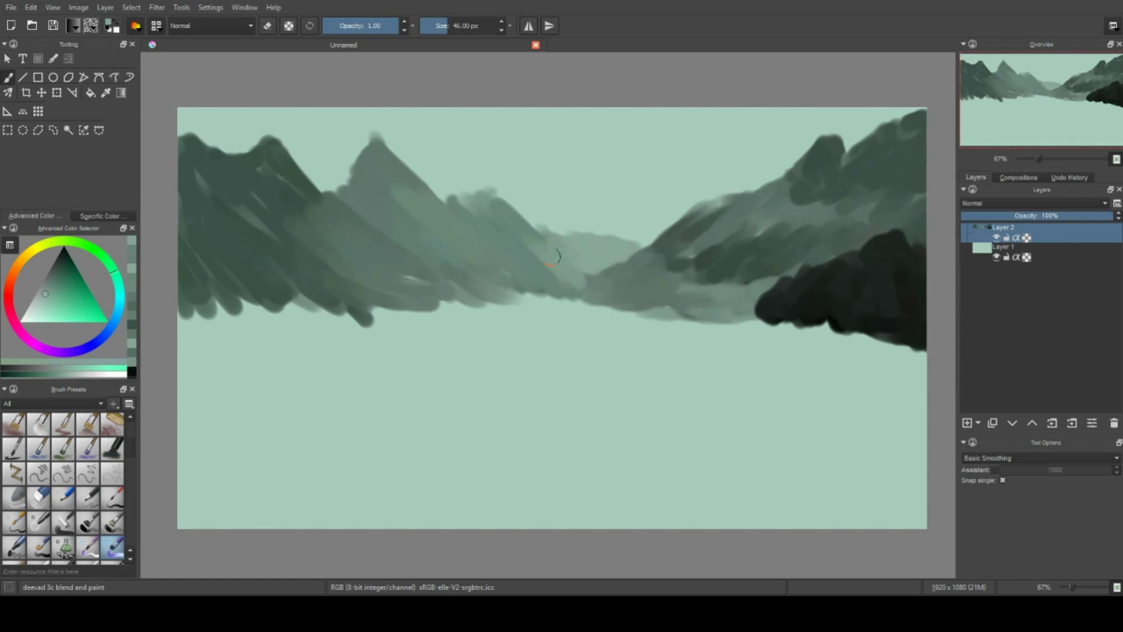
Darken the right mountain slope and reshape the dark forest edge
ctrl+click(526, 224)
ctrl+click(509, 193)
mouse_move(579, 286)
mouse_down()
mouse_move(690, 246)
mouse_move(739, 253)
mouse_up()
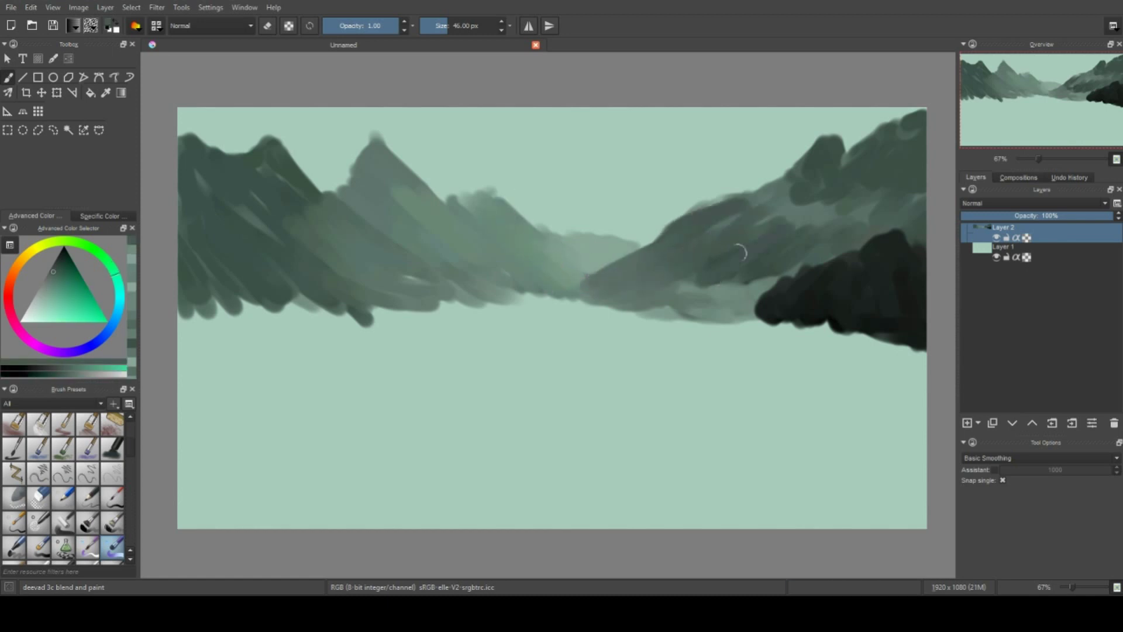
drag(637, 310, 748, 278)
drag(684, 298, 801, 250)
Lay a cyan lake band along the mountain base and widen it to the right
click(124, 303)
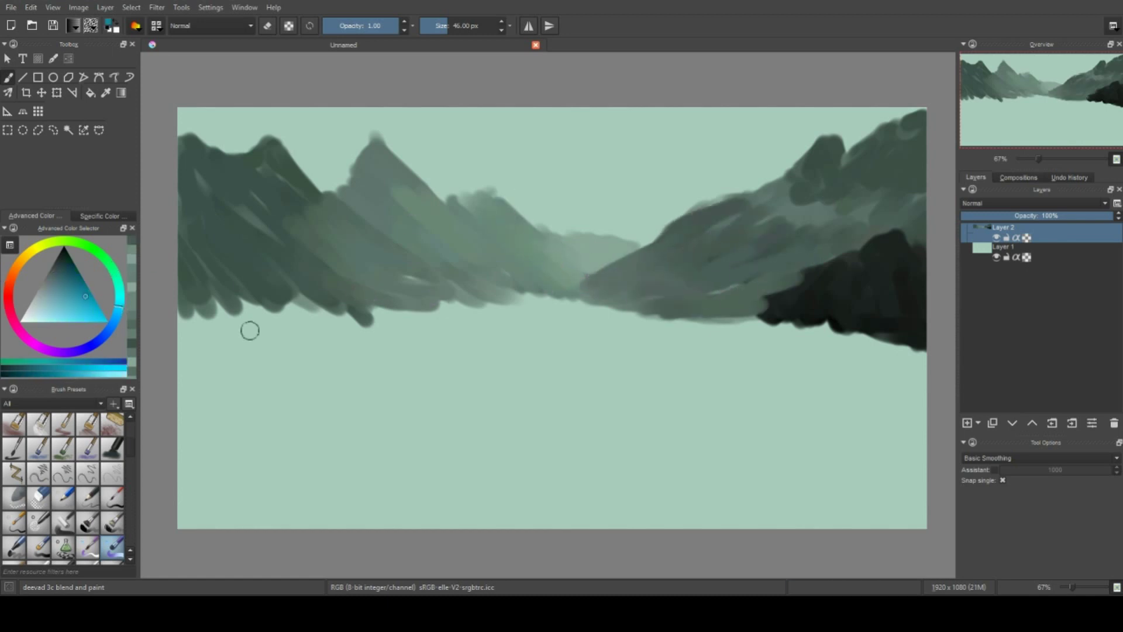
drag(181, 310, 640, 306)
ctrl+click(640, 306)
mouse_move(515, 316)
mouse_down()
mouse_move(647, 318)
mouse_move(218, 314)
mouse_move(884, 331)
mouse_move(924, 351)
mouse_up()
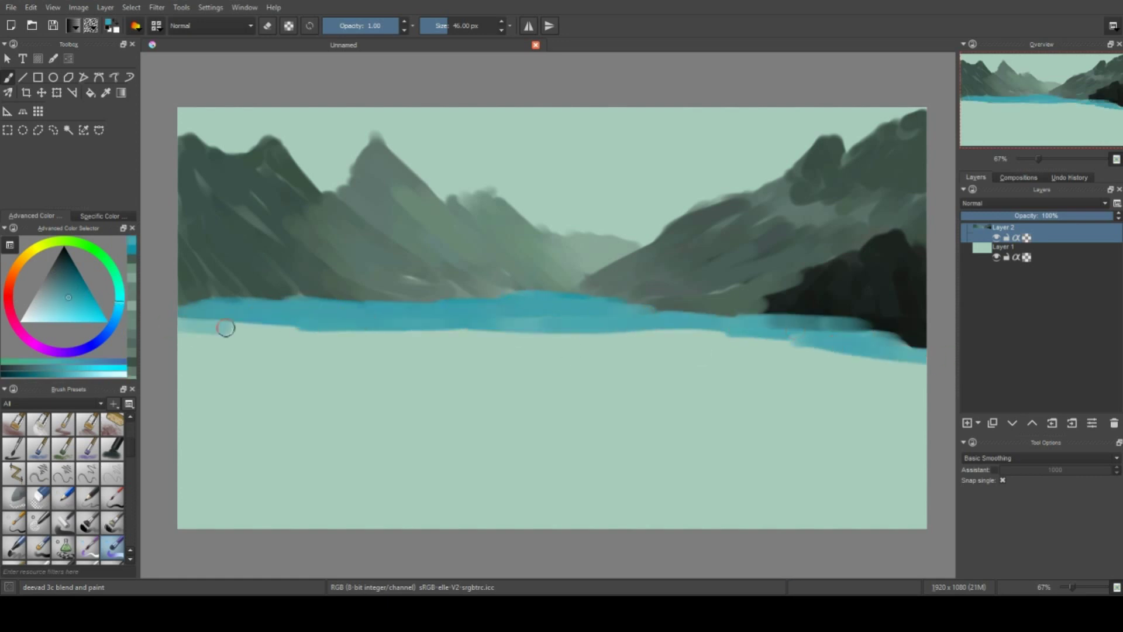
drag(220, 321, 346, 342)
mouse_move(182, 328)
mouse_down()
mouse_move(339, 339)
mouse_move(201, 427)
mouse_move(358, 419)
mouse_move(409, 364)
mouse_up()
Fill the lower-left water with cyan down to the bottom edge
mouse_move(199, 454)
mouse_down()
mouse_move(301, 433)
mouse_move(233, 462)
mouse_move(257, 515)
mouse_up()
drag(139, 485, 314, 485)
drag(313, 351, 214, 351)
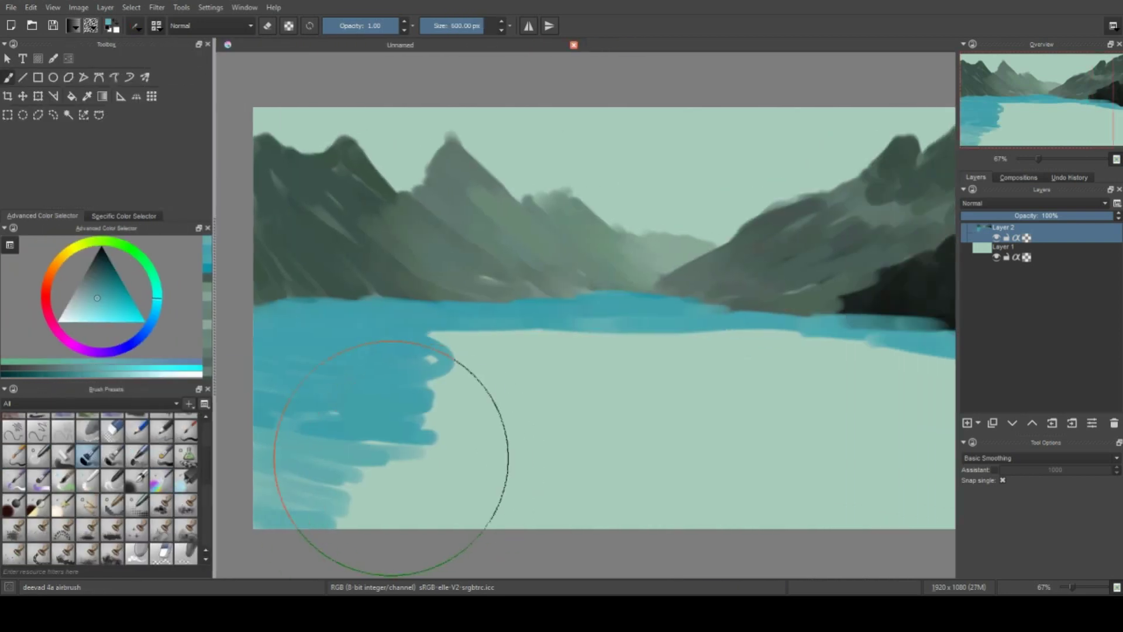
mouse_move(327, 514)
mouse_down()
mouse_move(352, 464)
mouse_move(432, 436)
mouse_move(457, 383)
mouse_move(519, 339)
mouse_move(450, 439)
mouse_move(506, 427)
mouse_move(562, 328)
mouse_move(597, 334)
mouse_move(541, 419)
mouse_move(454, 497)
mouse_move(737, 381)
mouse_up()
ctrl+click(457, 384)
Paint a light teal band along the shoreline and dark teal on the right, then zoom out
ctrl+click(462, 444)
ctrl+click(474, 347)
mouse_move(474, 346)
mouse_down()
mouse_move(468, 386)
mouse_move(362, 457)
mouse_move(579, 328)
mouse_up()
ctrl+click(705, 334)
drag(705, 333, 576, 329)
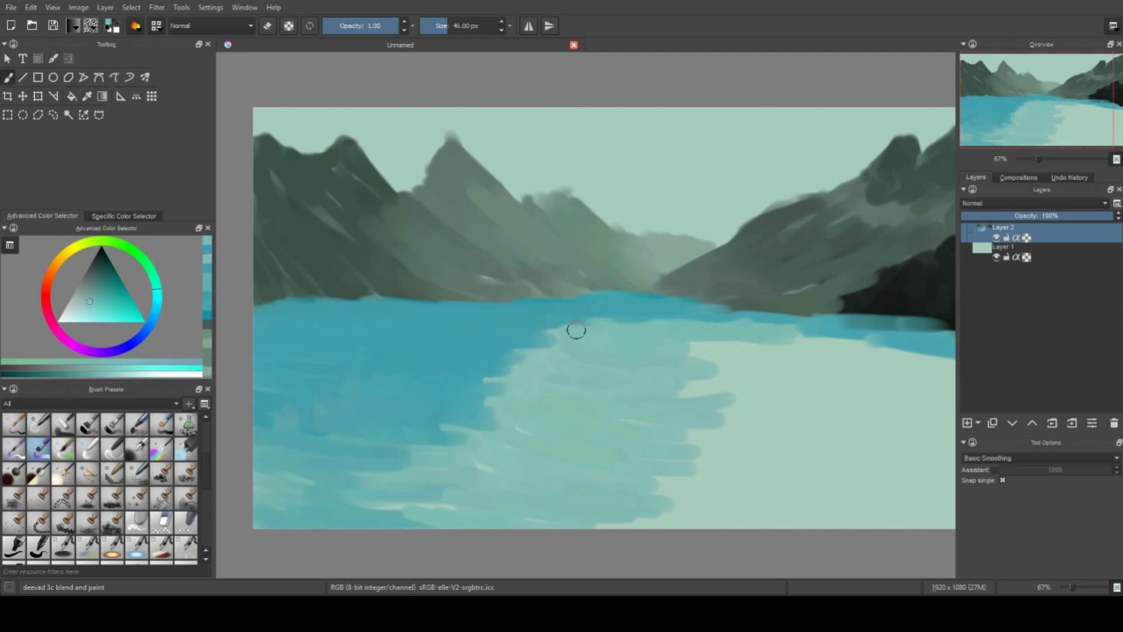
ctrl+click(785, 328)
mouse_move(785, 328)
mouse_down()
mouse_move(807, 386)
mouse_move(895, 423)
mouse_move(819, 389)
mouse_up()
mouse_move(784, 351)
mouse_down()
mouse_move(924, 450)
mouse_move(824, 468)
mouse_up()
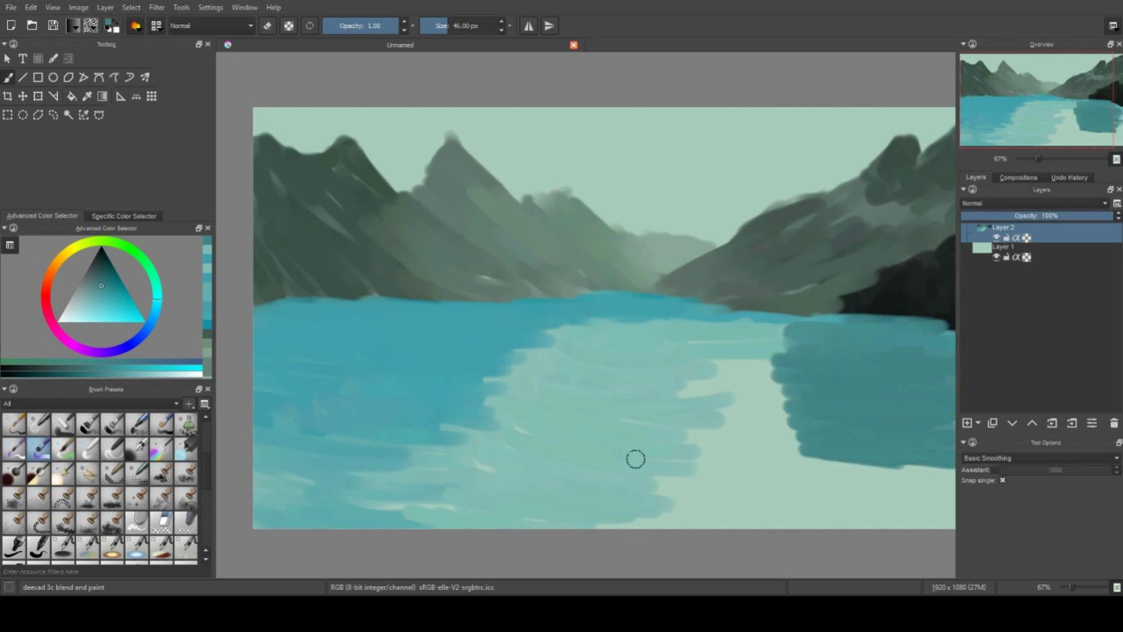
key(minus)
key(minus)
Extend dark teal to the bottom-right corner and paint a light teal horizon waterline
mouse_move(697, 439)
mouse_down()
mouse_move(659, 453)
mouse_move(725, 476)
mouse_up()
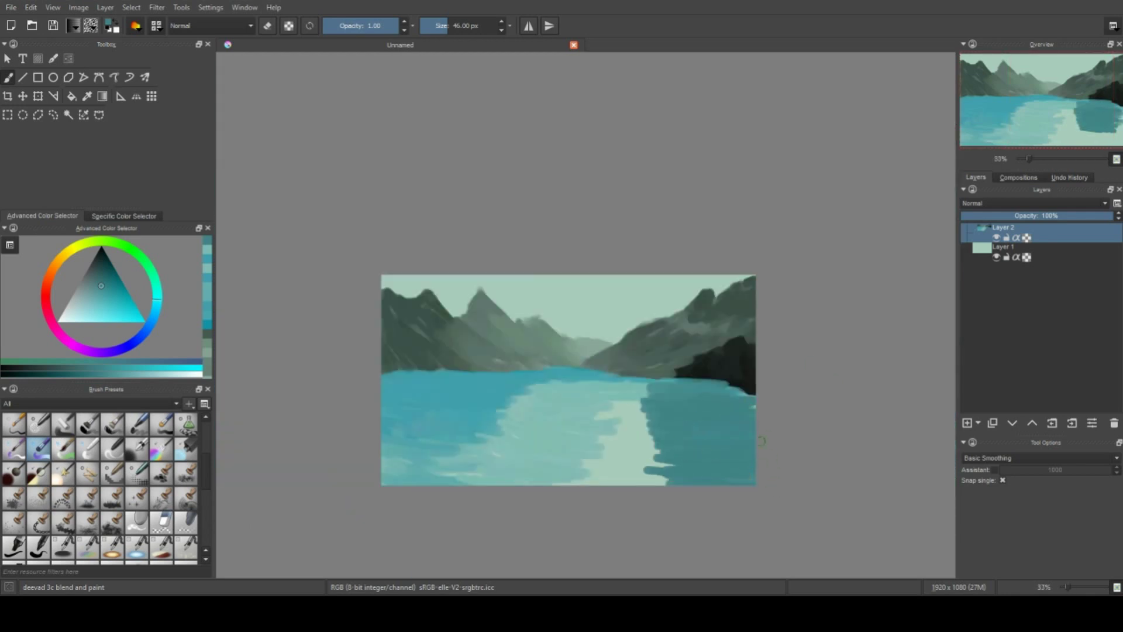
ctrl+click(673, 383)
drag(585, 379, 754, 383)
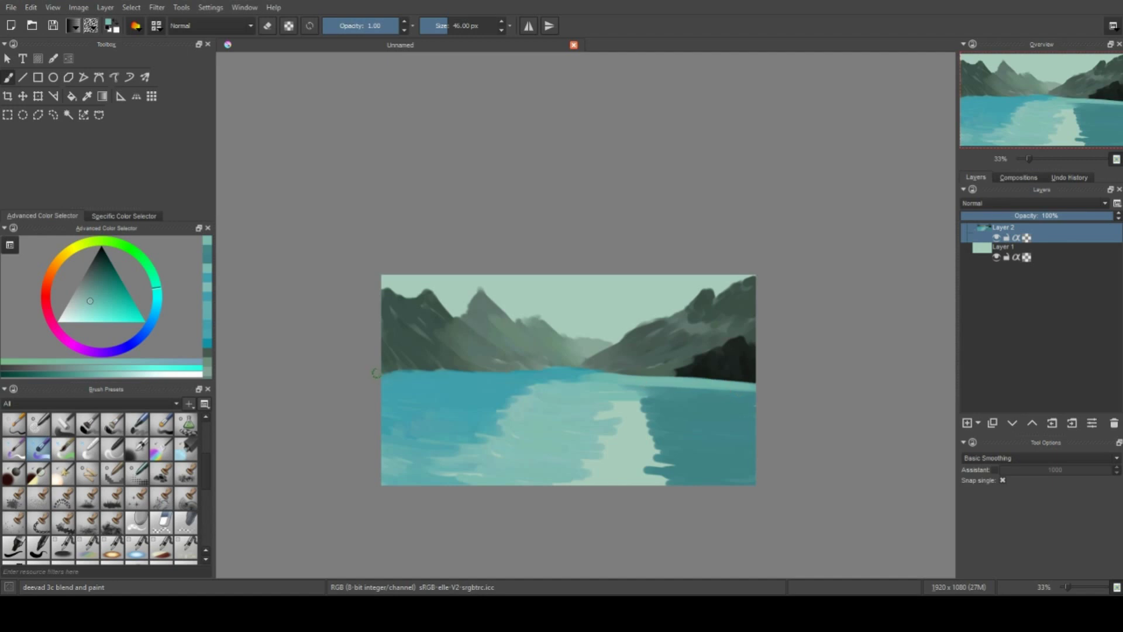
drag(383, 369, 544, 373)
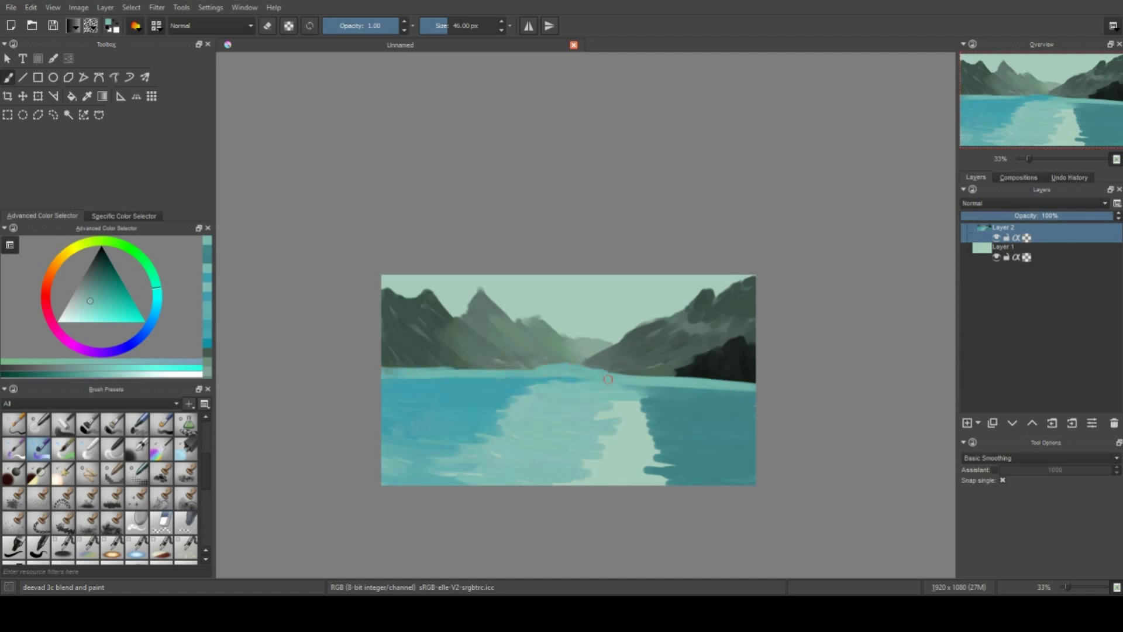
ctrl+click(479, 379)
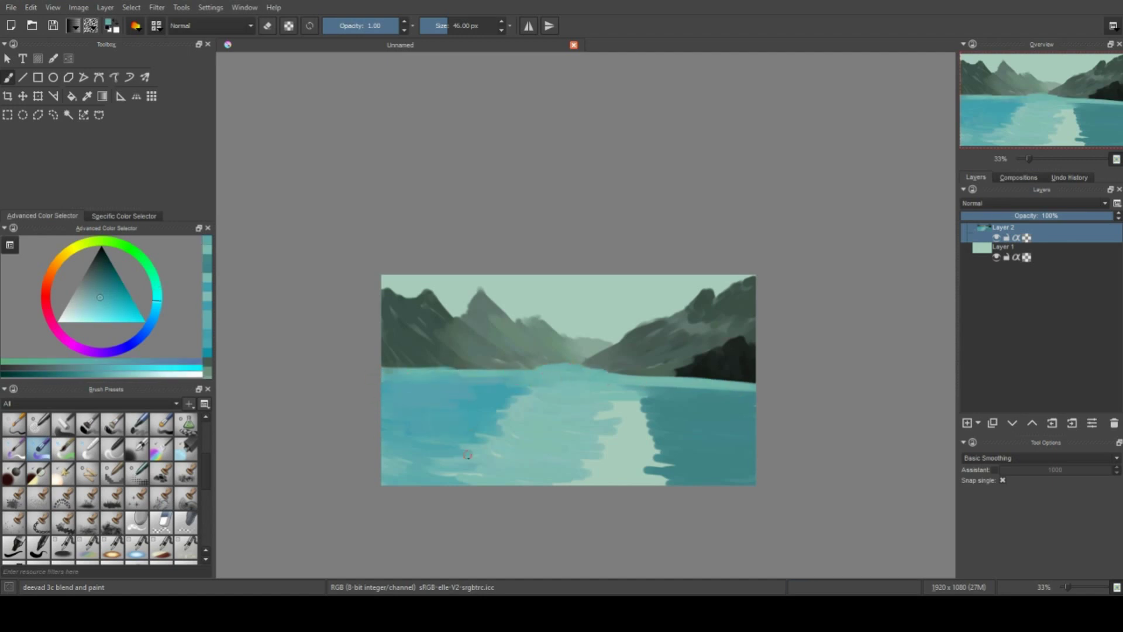
drag(468, 454, 404, 467)
Paint darker teal along the left waterline and sampled teal strokes across the lower water
ctrl+click(640, 426)
mouse_move(393, 387)
mouse_down()
mouse_move(426, 391)
mouse_move(389, 422)
mouse_up()
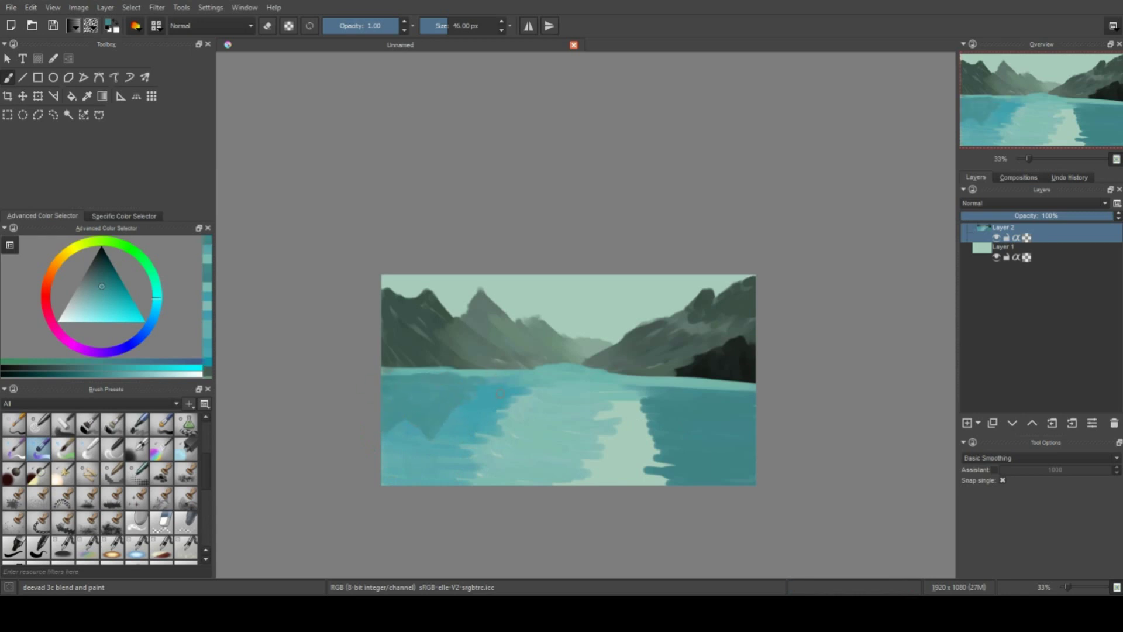
ctrl+click(417, 369)
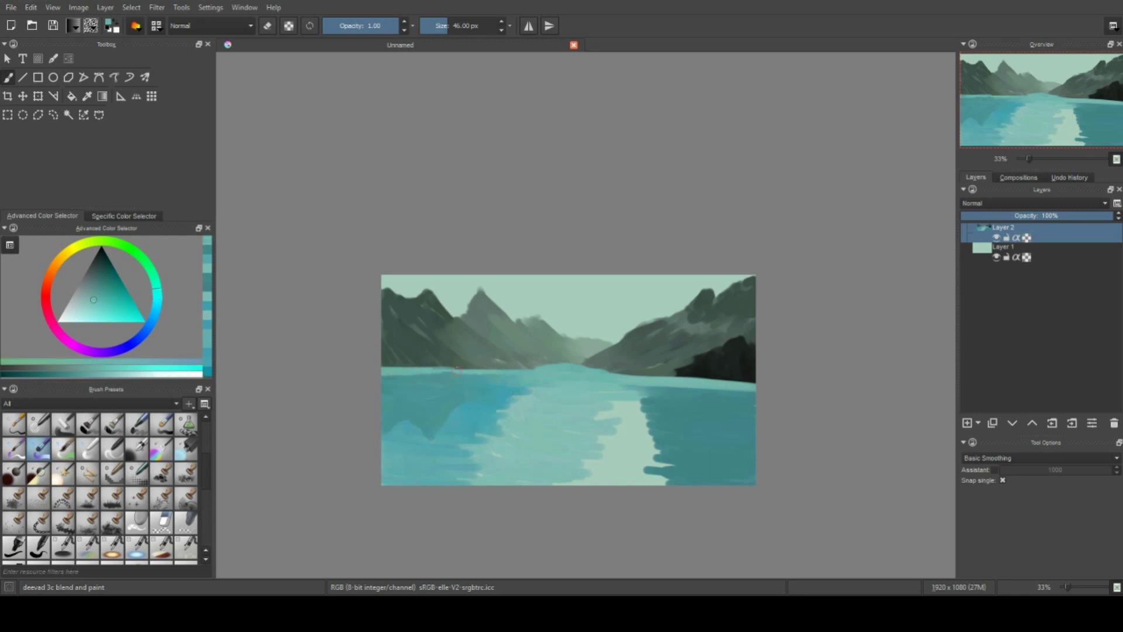
ctrl+click(523, 370)
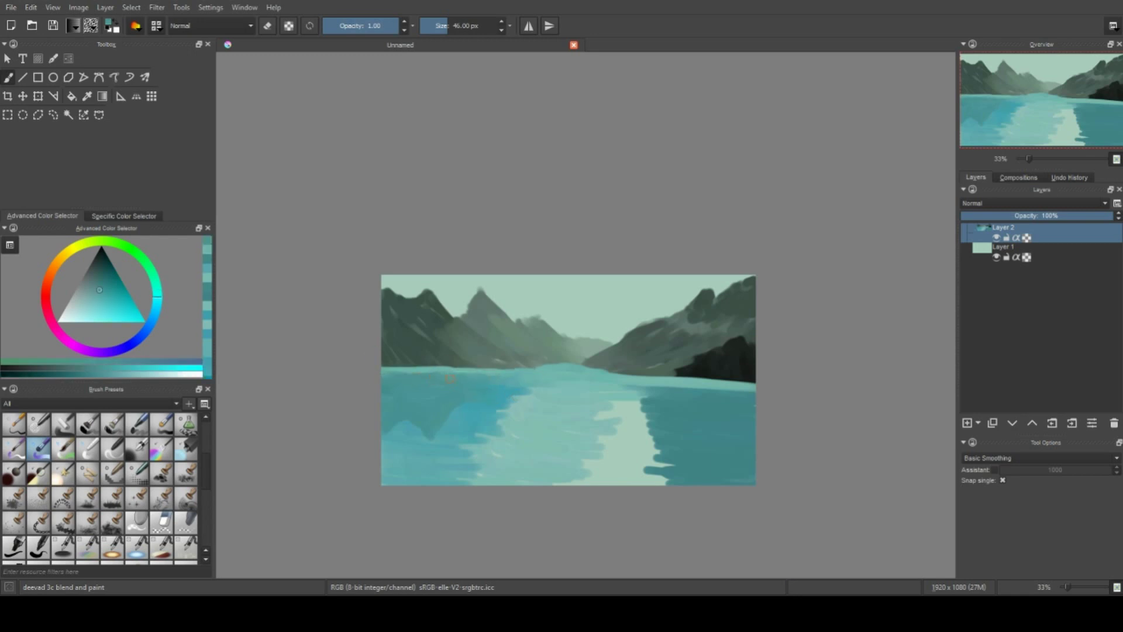
ctrl+click(503, 418)
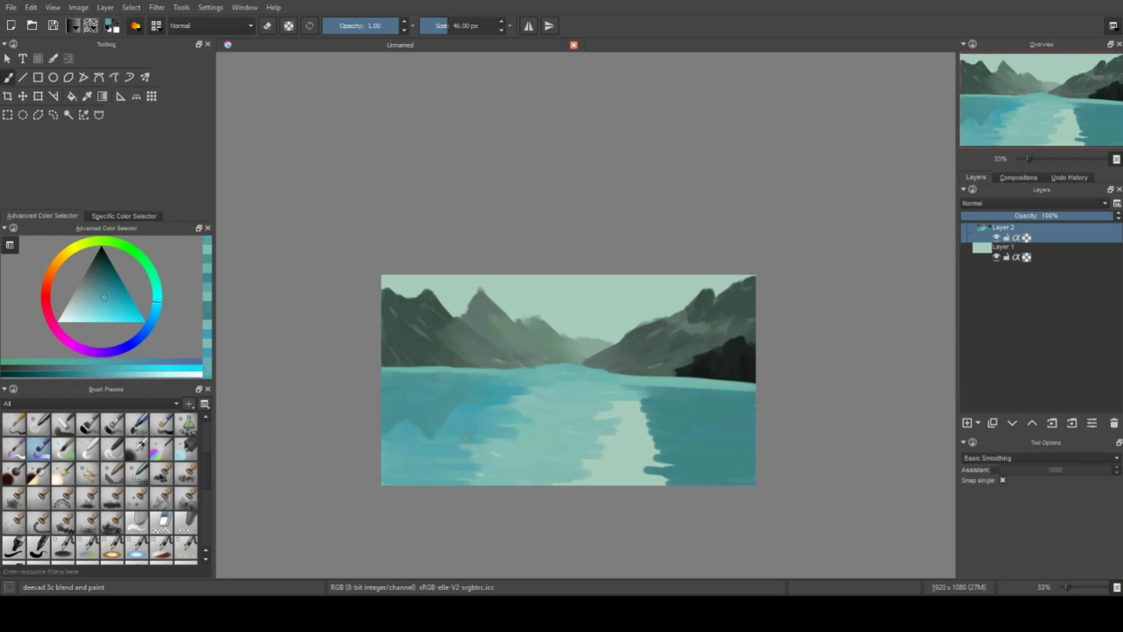
mouse_move(468, 449)
mouse_down()
mouse_move(536, 474)
mouse_move(519, 464)
mouse_up()
ctrl+click(537, 474)
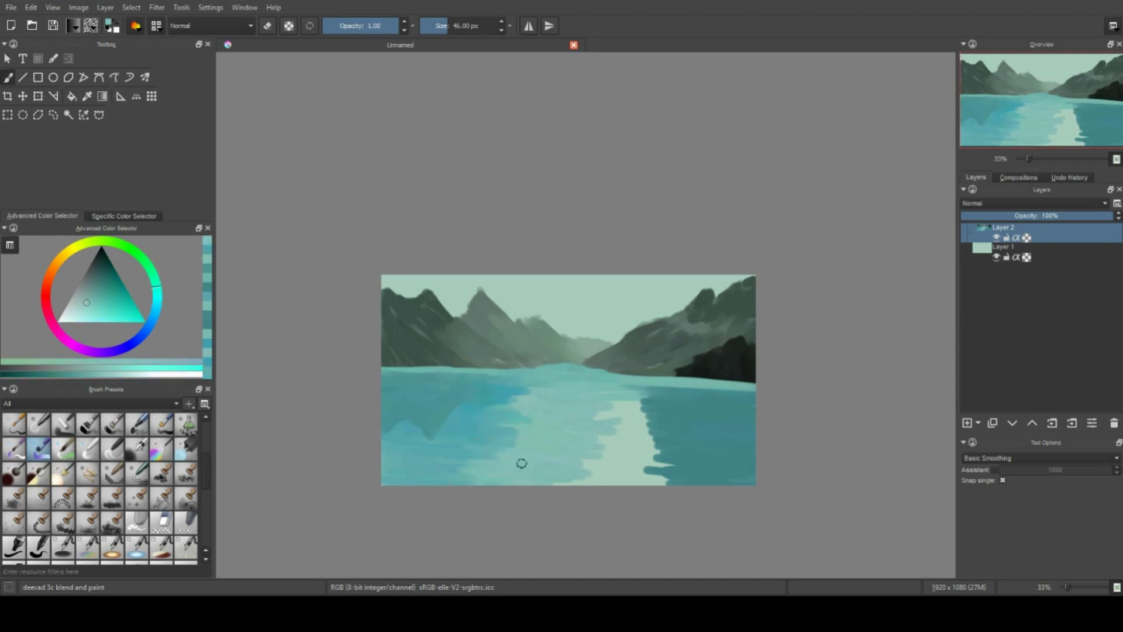
ctrl+click(572, 468)
mouse_move(585, 477)
mouse_down()
mouse_move(613, 472)
mouse_move(624, 413)
mouse_move(643, 404)
mouse_move(664, 422)
mouse_move(620, 400)
mouse_move(703, 391)
mouse_up()
Add darker and lighter teal strokes to the lower-right water
ctrl+click(605, 429)
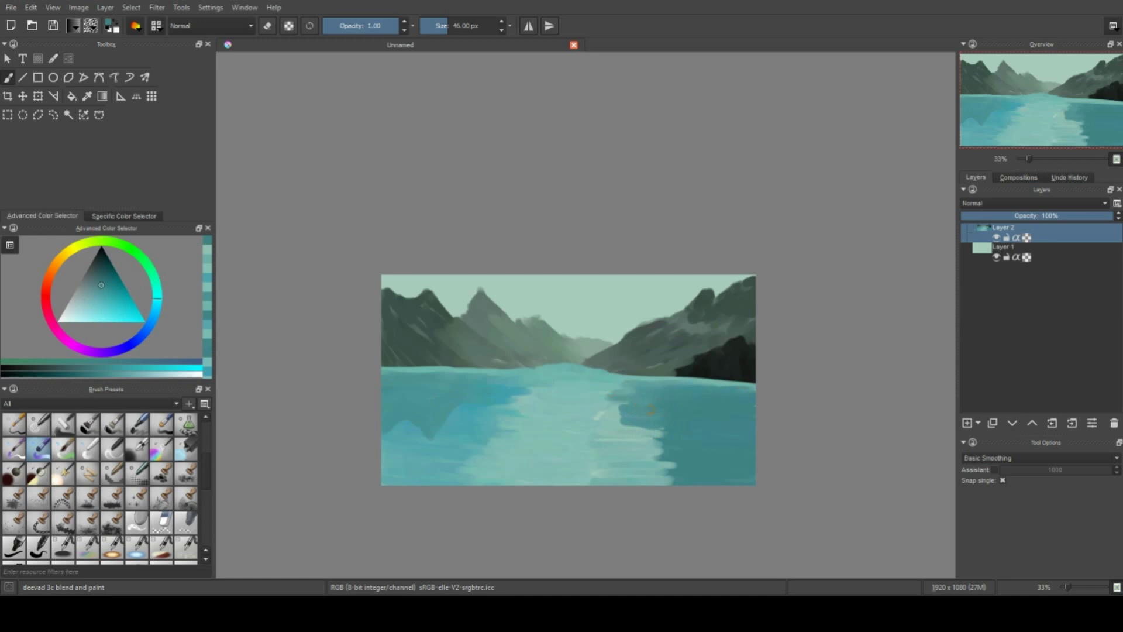
mouse_move(587, 404)
mouse_down()
mouse_move(658, 433)
mouse_move(675, 468)
mouse_move(699, 459)
mouse_move(755, 476)
mouse_move(670, 421)
mouse_move(755, 448)
mouse_up()
ctrl+click(646, 468)
ctrl+click(699, 462)
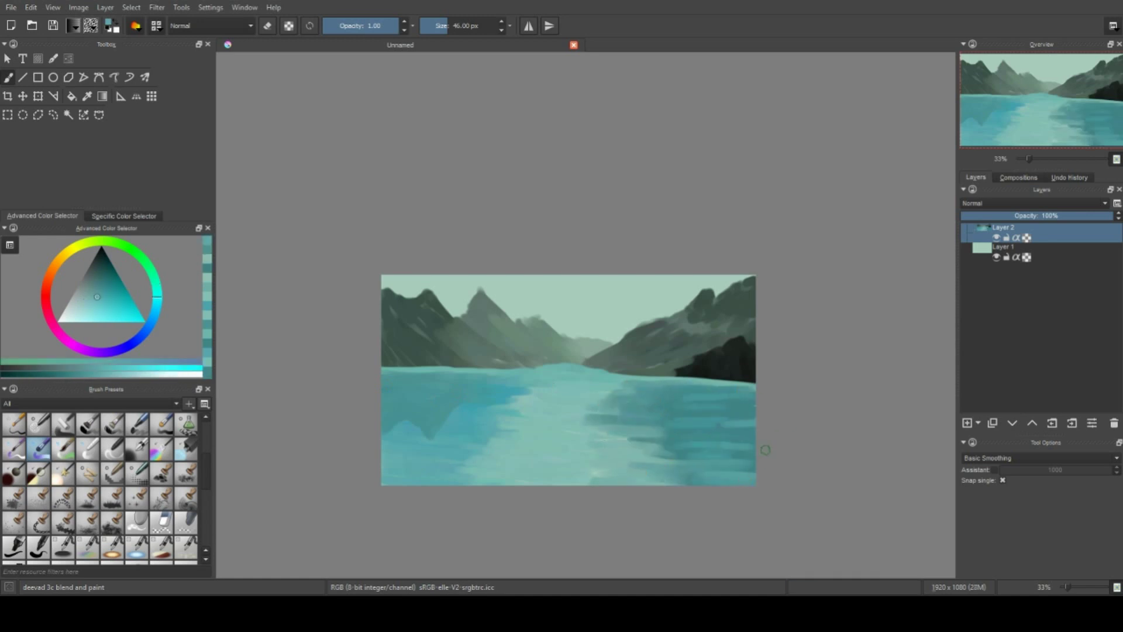
Sample teal tones and paint a darker stroke along the water's bottom edge
ctrl+click(691, 419)
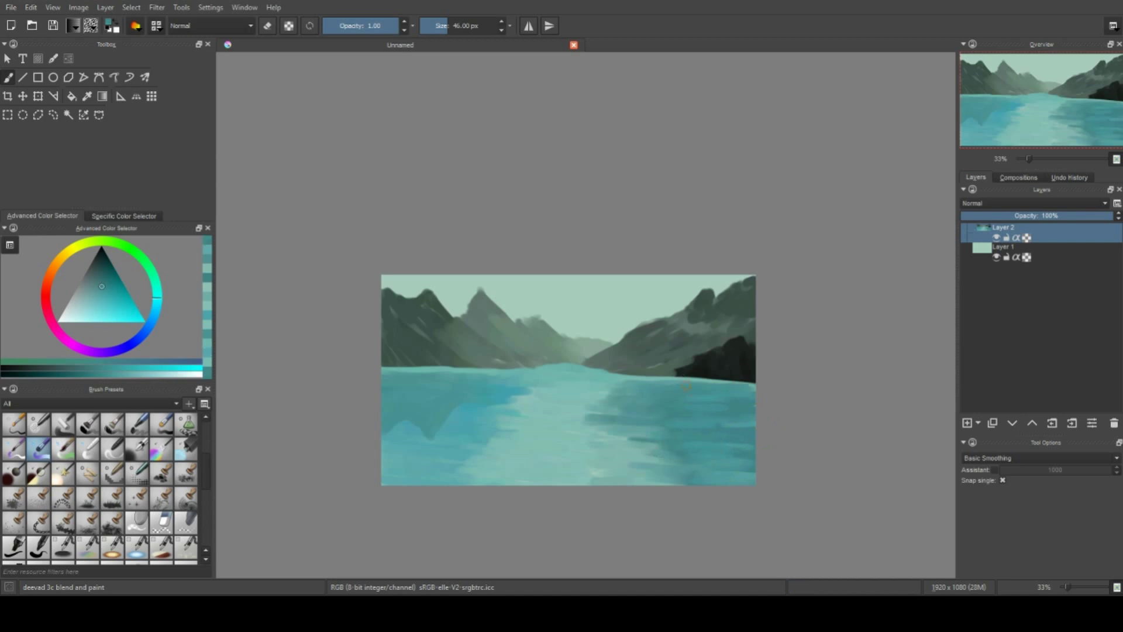
ctrl+click(690, 368)
ctrl+click(694, 374)
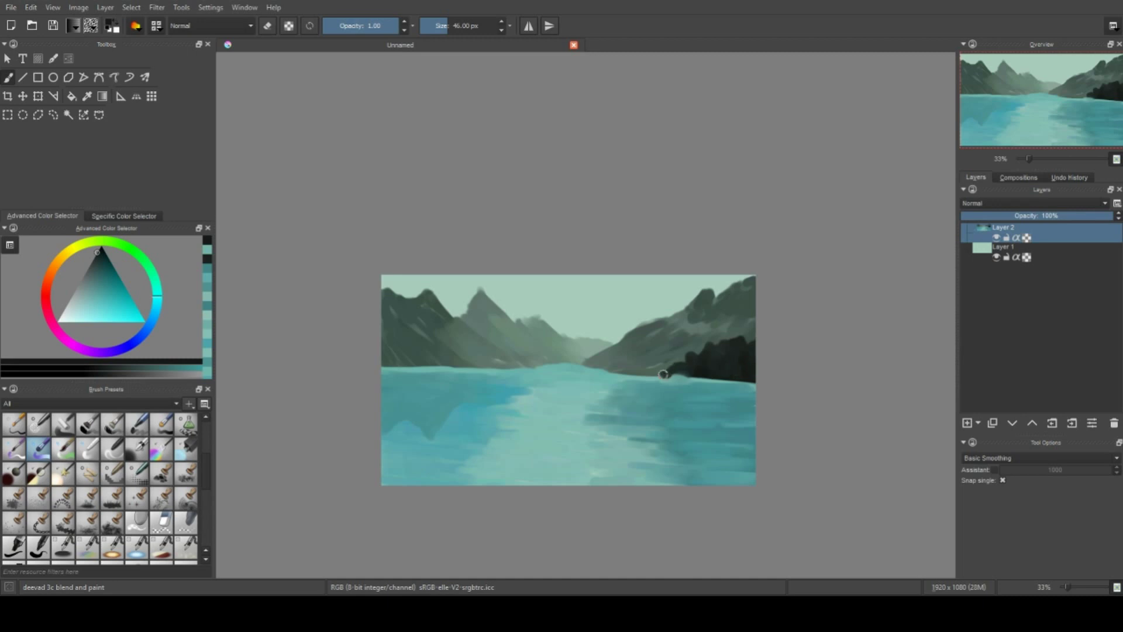
ctrl+click(667, 372)
ctrl+click(650, 375)
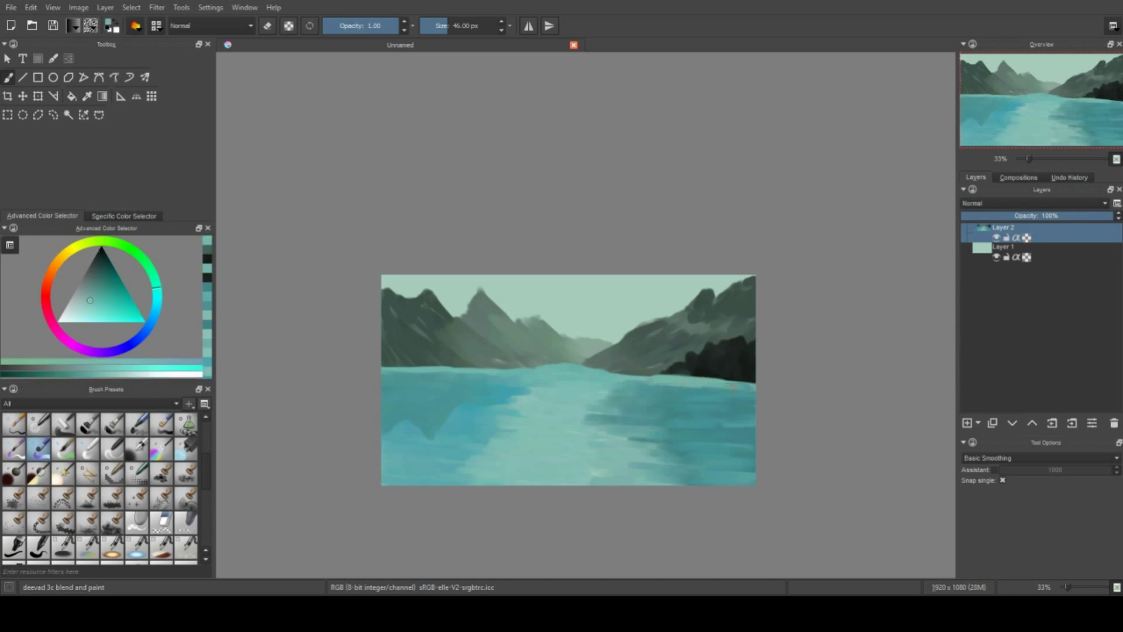
ctrl+click(500, 430)
ctrl+click(672, 471)
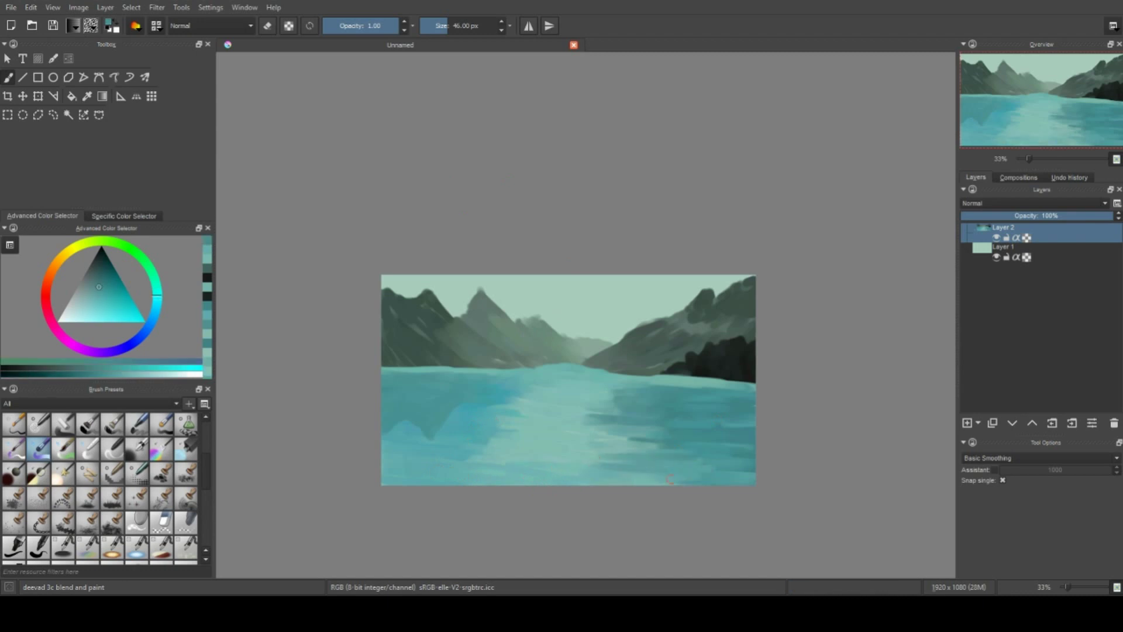
drag(669, 480, 605, 483)
Sample several water colours, ending on a pale misty colour
ctrl+click(501, 414)
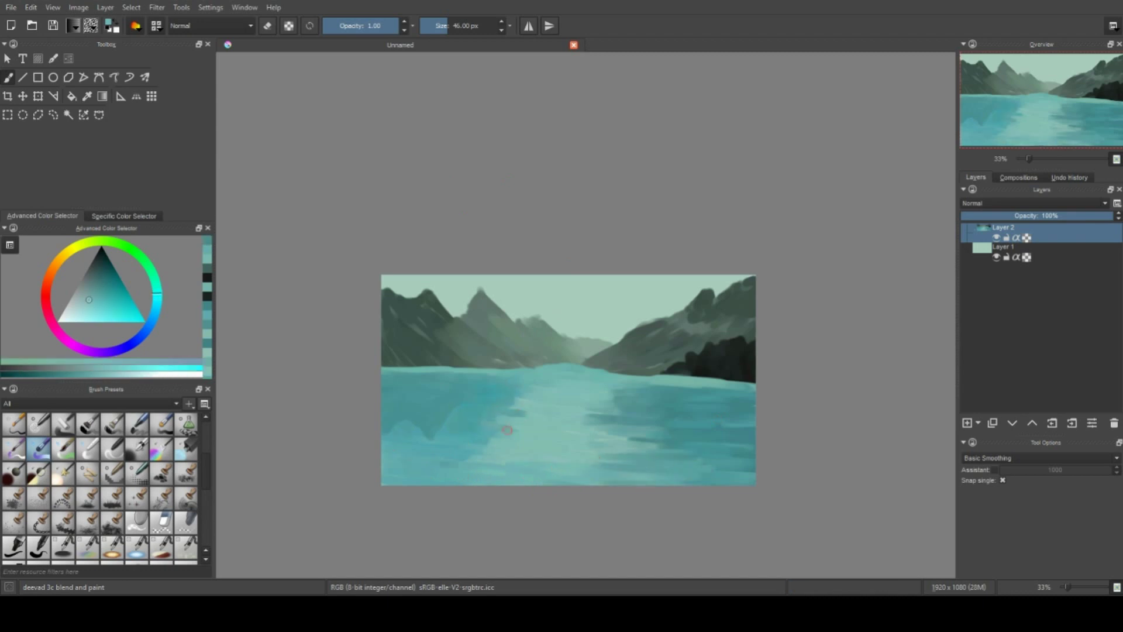
ctrl+click(523, 437)
ctrl+click(534, 404)
ctrl+click(542, 386)
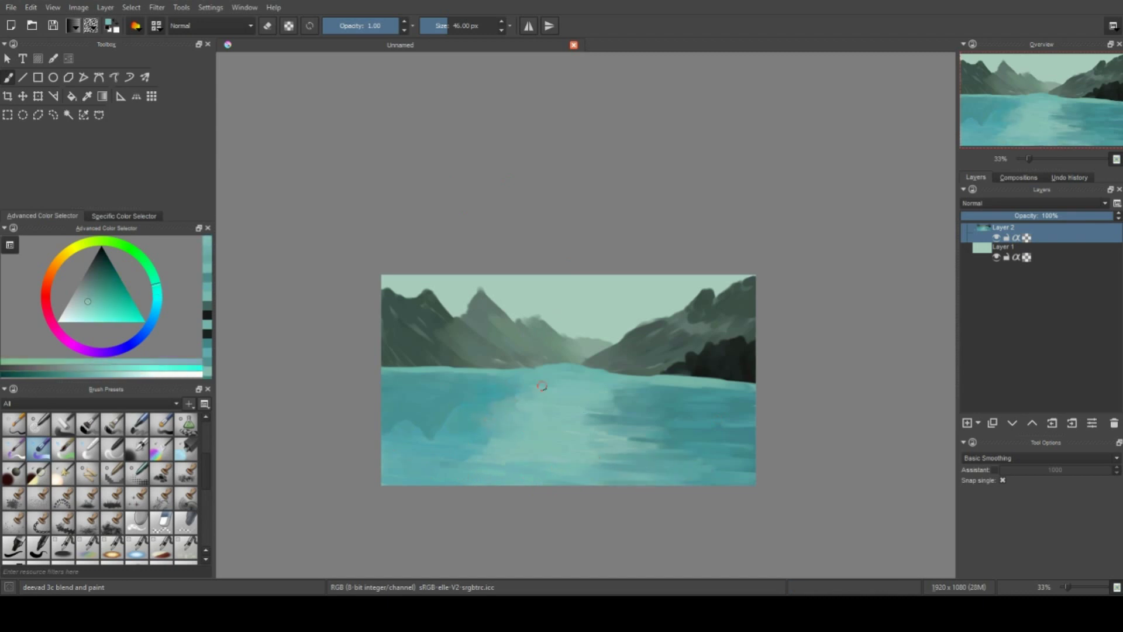
click(71, 309)
Add pale mist above the horizon and a cloud left of the central peak
drag(559, 326, 611, 331)
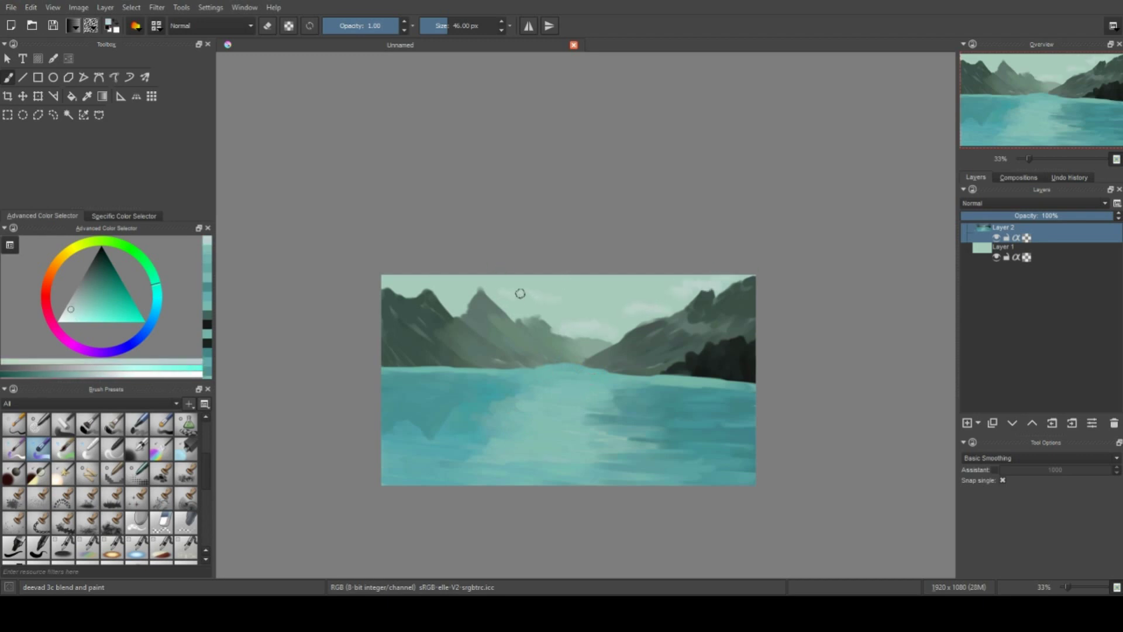
mouse_move(470, 296)
mouse_down()
mouse_move(442, 297)
mouse_move(436, 286)
mouse_move(468, 279)
mouse_up()
ctrl+click(448, 302)
ctrl+click(471, 283)
Sample greyish sky tones and dab grey cloud into the sky right of centre
ctrl+click(519, 285)
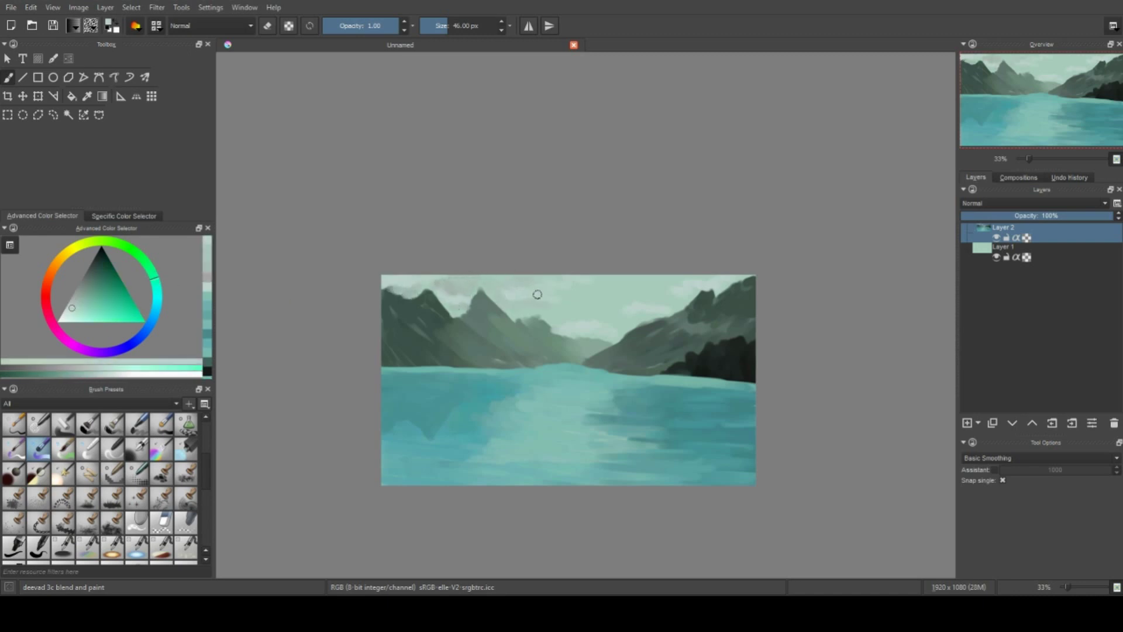
ctrl+click(550, 277)
ctrl+click(572, 315)
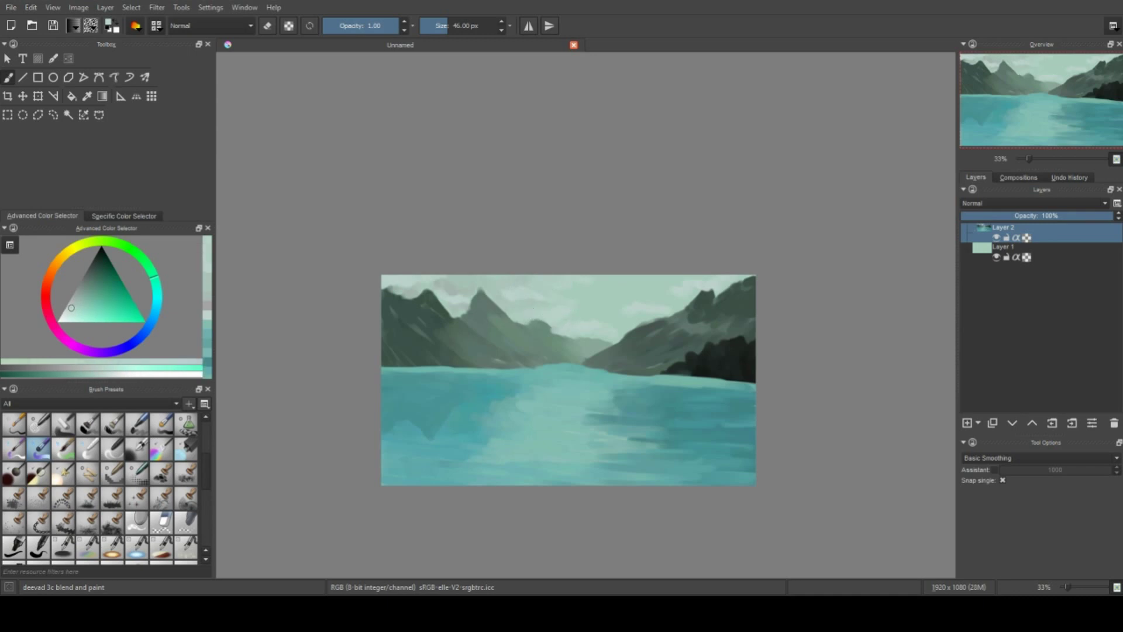
ctrl+click(586, 311)
ctrl+click(629, 283)
ctrl+click(456, 286)
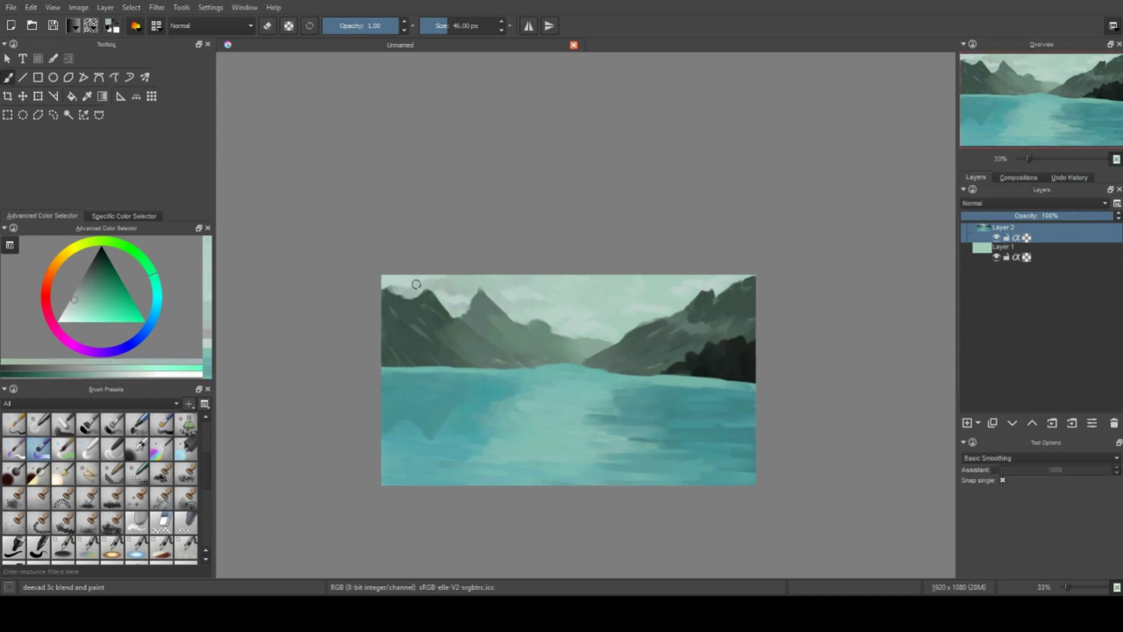
mouse_move(570, 289)
mouse_down()
mouse_move(596, 295)
mouse_move(586, 278)
mouse_up()
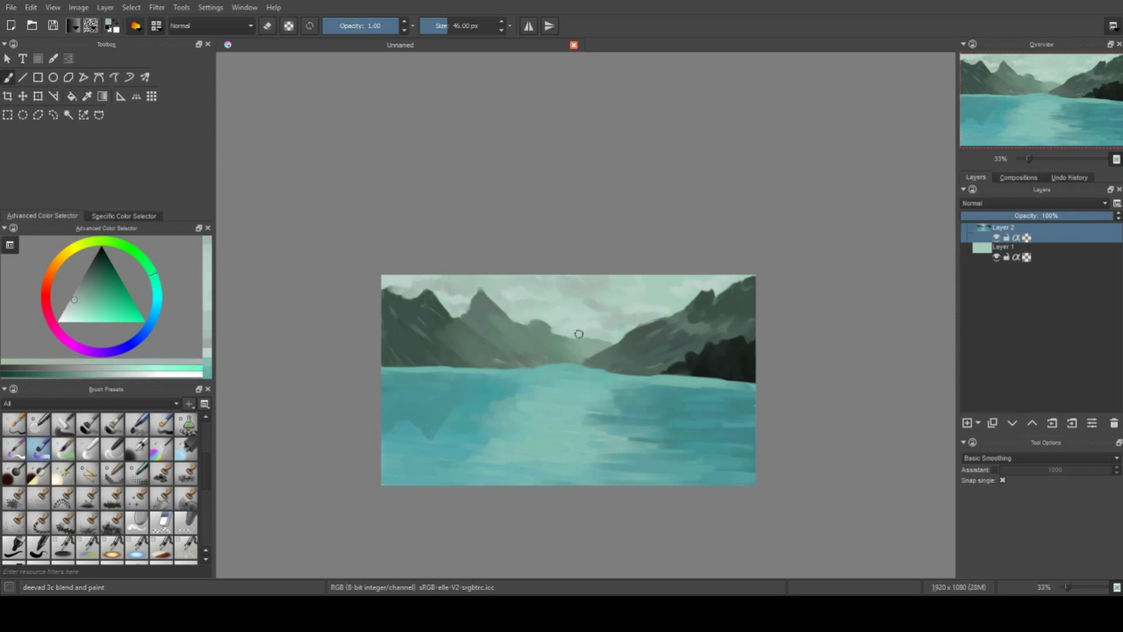
Sample more sky colours, ending on a dark mountain green
ctrl+click(618, 335)
ctrl+click(624, 306)
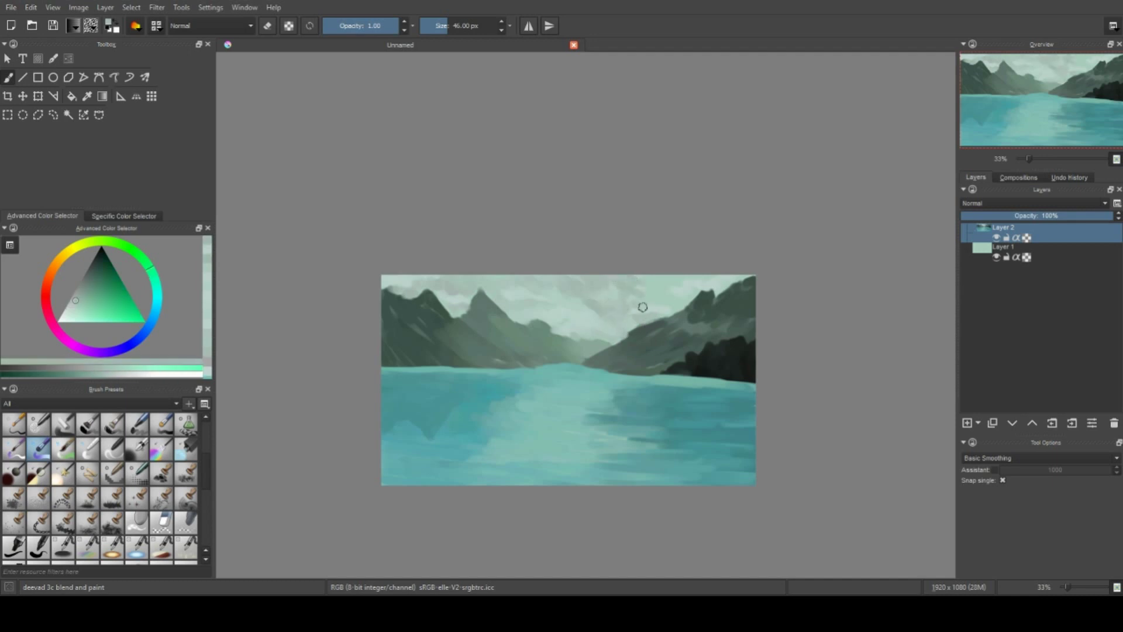
ctrl+click(686, 296)
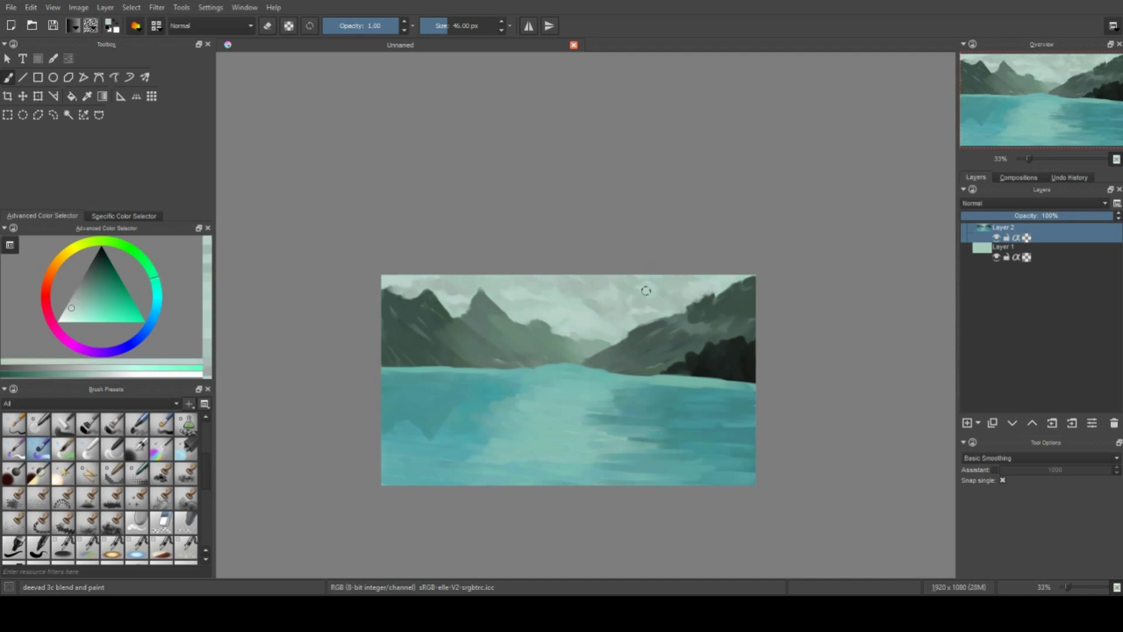
ctrl+click(555, 295)
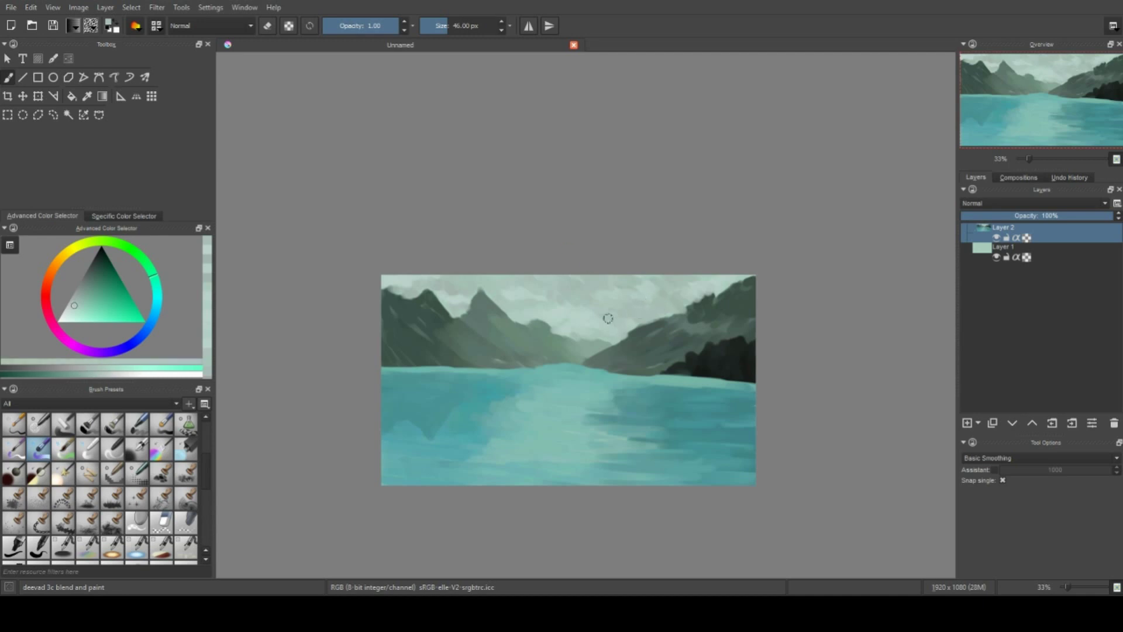
ctrl+click(585, 318)
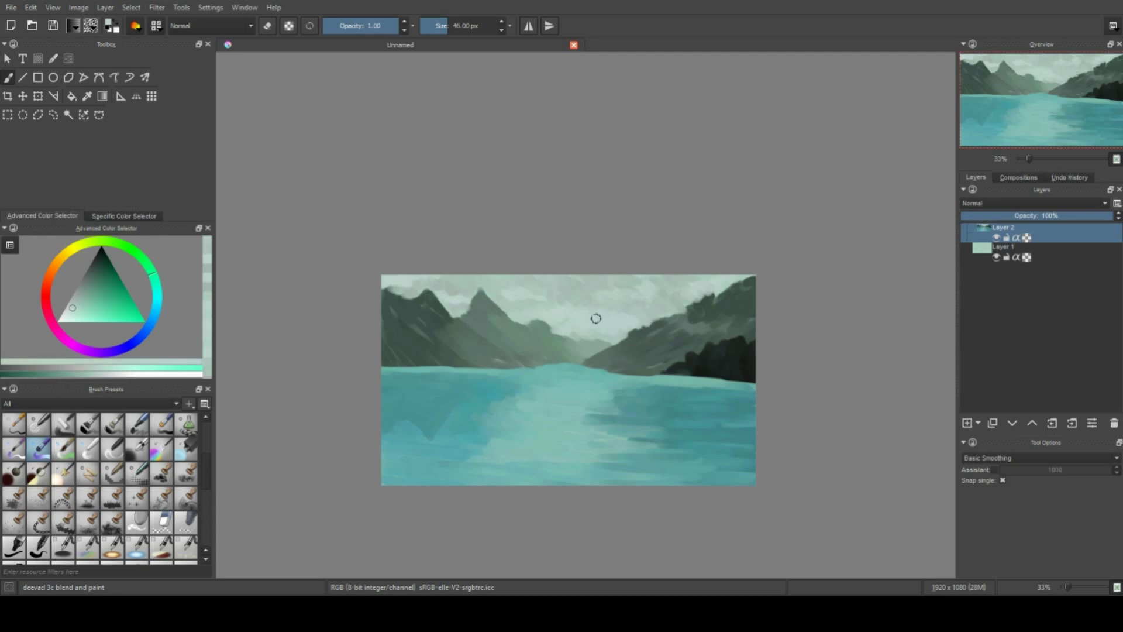
ctrl+click(642, 327)
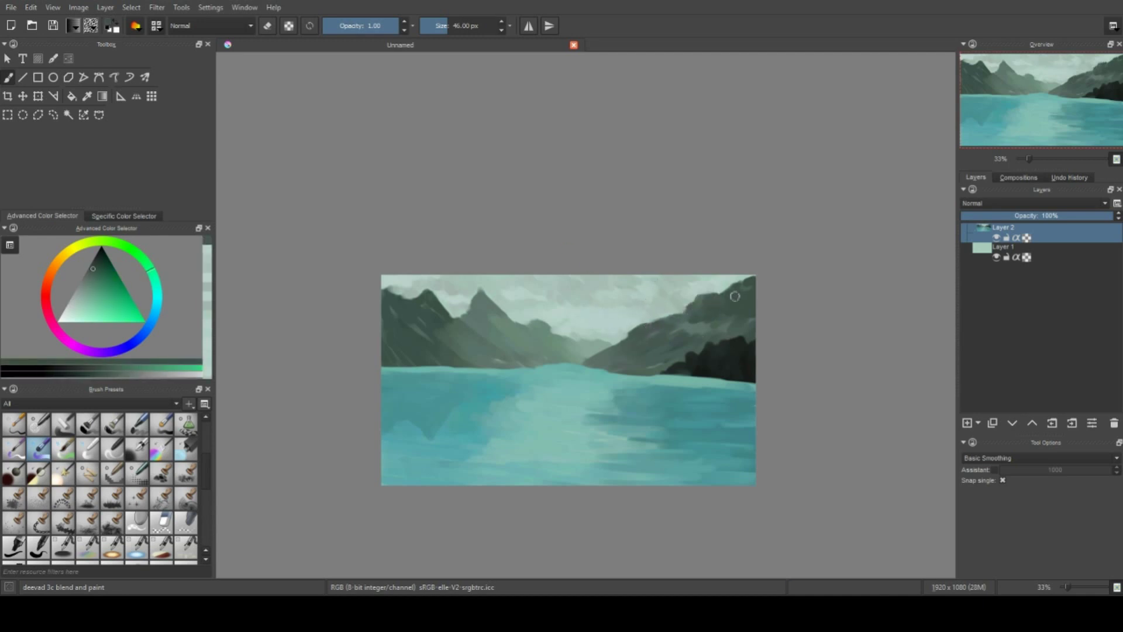
Darken the top-right corner and right-shore trees, and add light and dark water ripples
drag(735, 296, 760, 282)
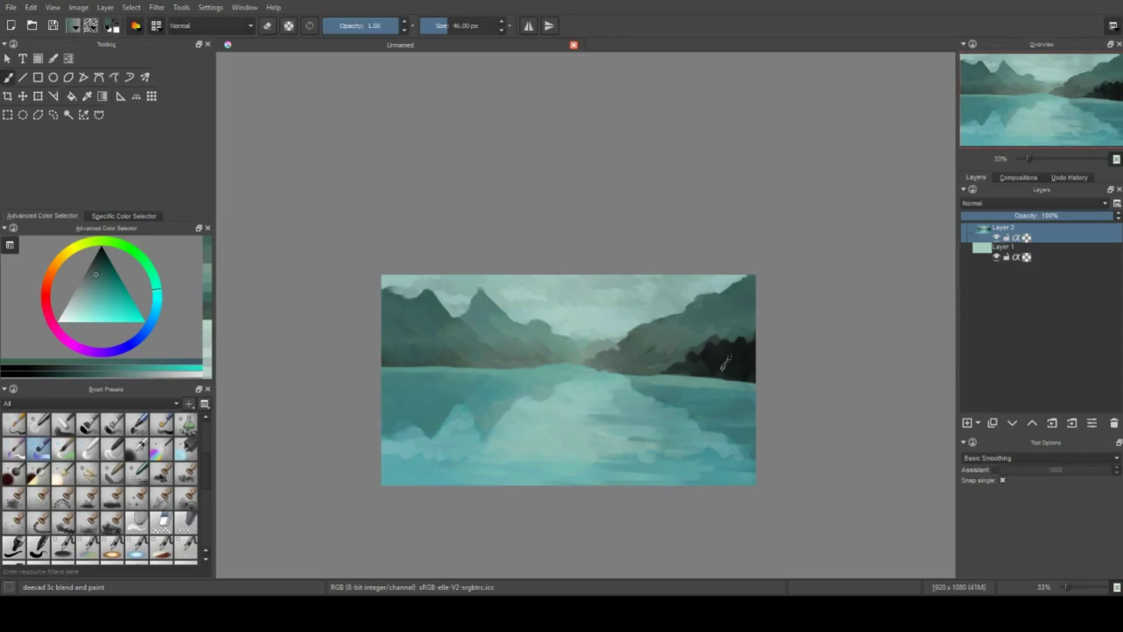
drag(724, 355, 697, 391)
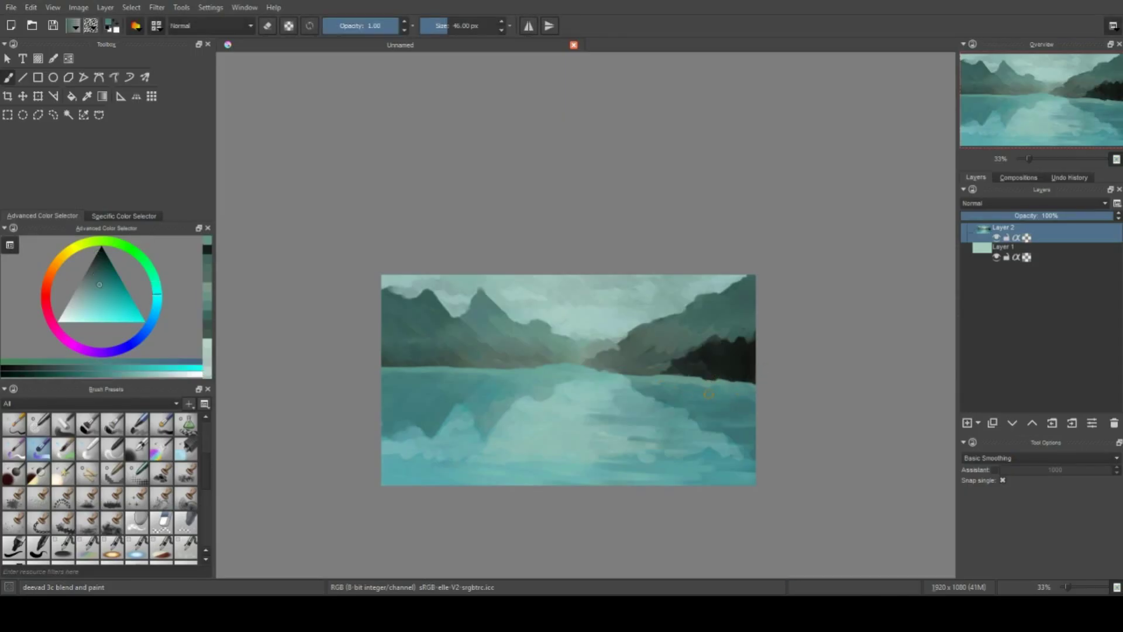
mouse_move(602, 383)
mouse_down()
mouse_move(641, 398)
mouse_move(611, 416)
mouse_up()
drag(695, 391, 595, 413)
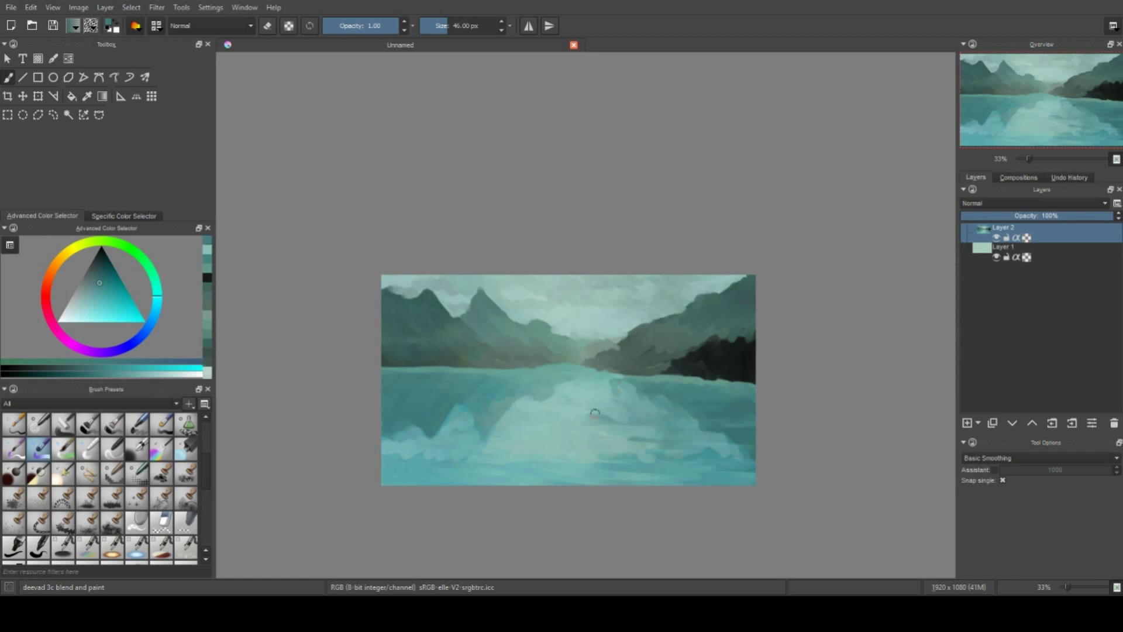
drag(728, 427, 675, 444)
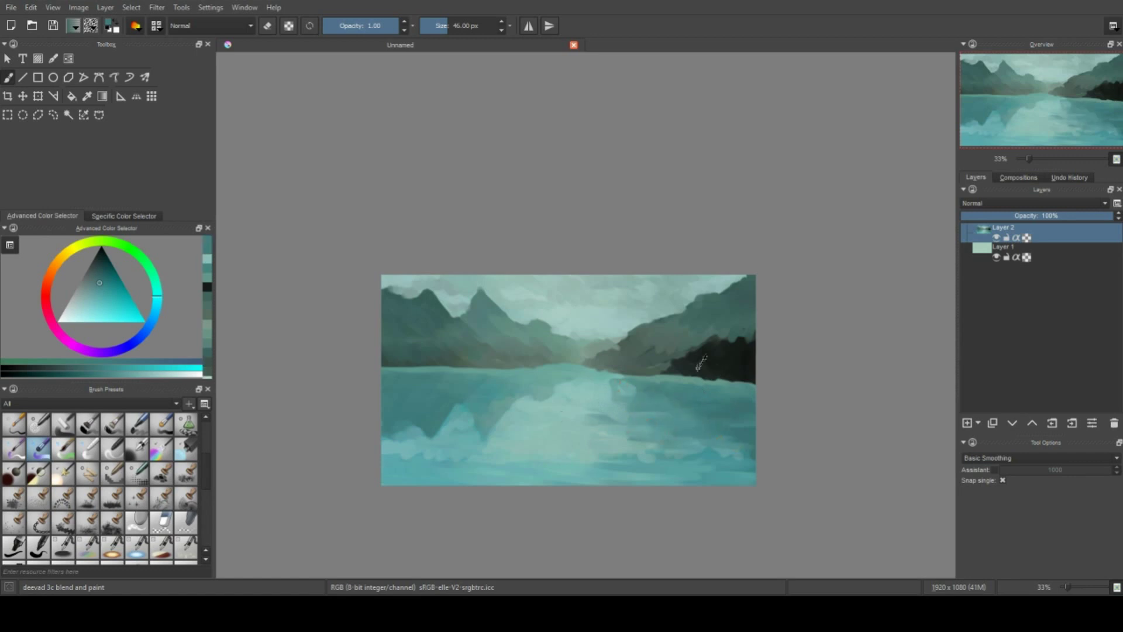
drag(701, 375, 751, 383)
Paint near-black strokes into the right-side hills
ctrl+click(717, 388)
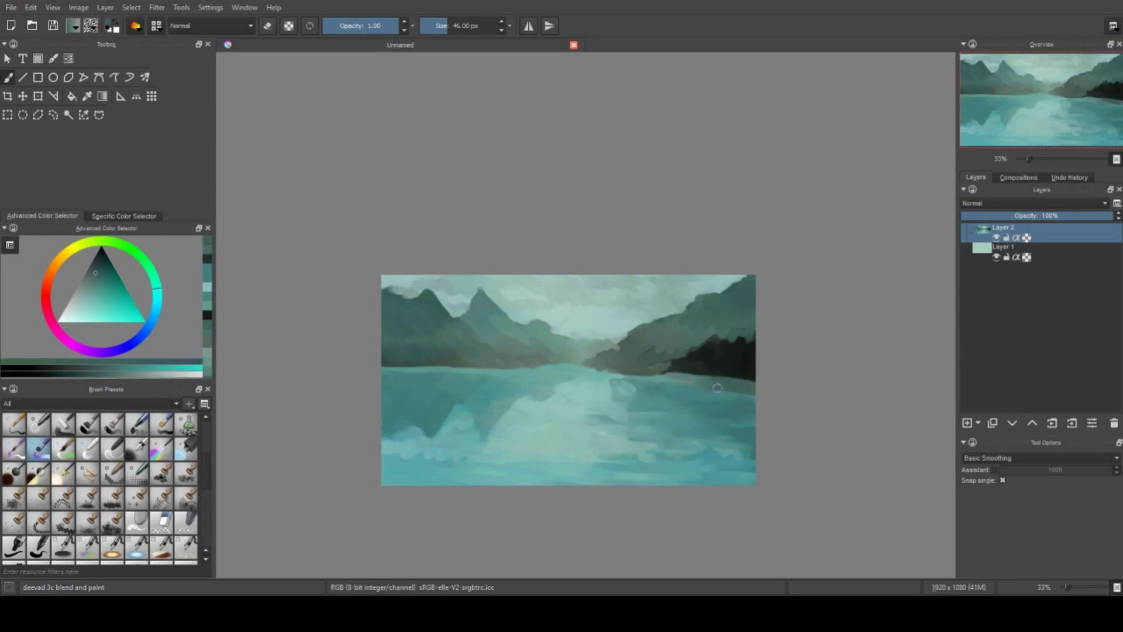
ctrl+click(731, 392)
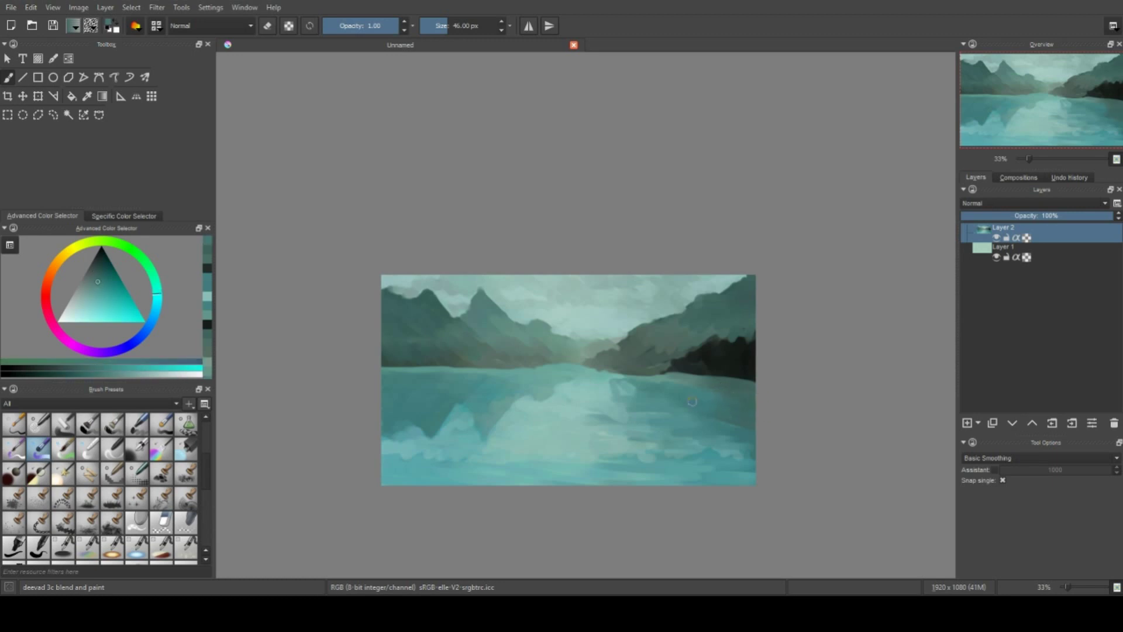
ctrl+click(731, 345)
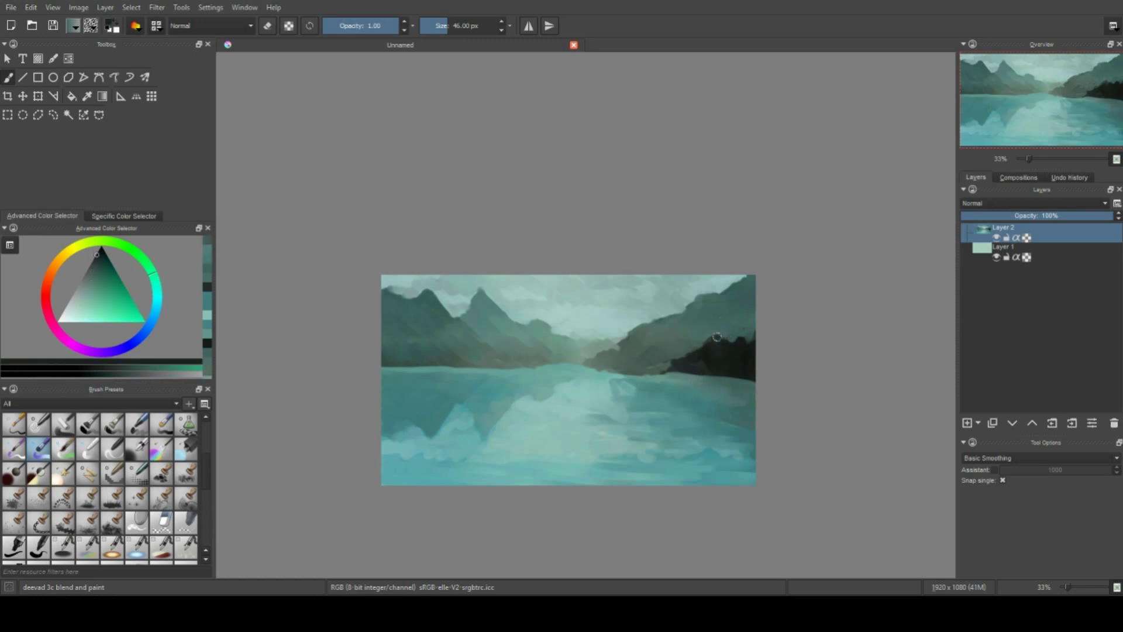
drag(740, 340, 733, 359)
Sample teal, grey-green and cyan tones, settling on a darker teal
ctrl+click(433, 419)
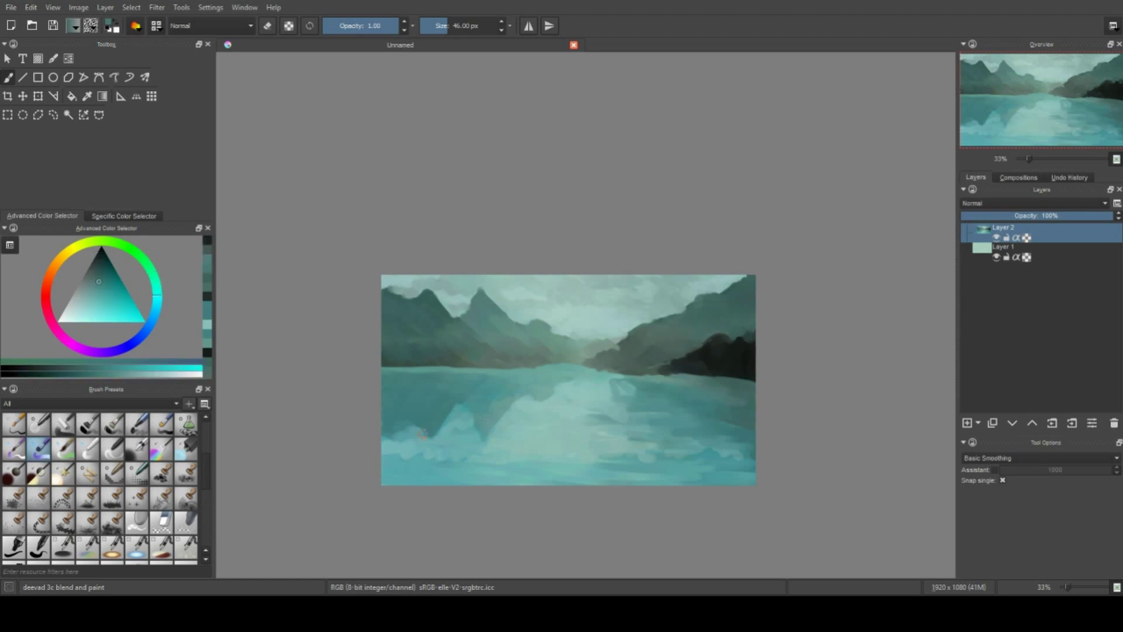
ctrl+click(547, 375)
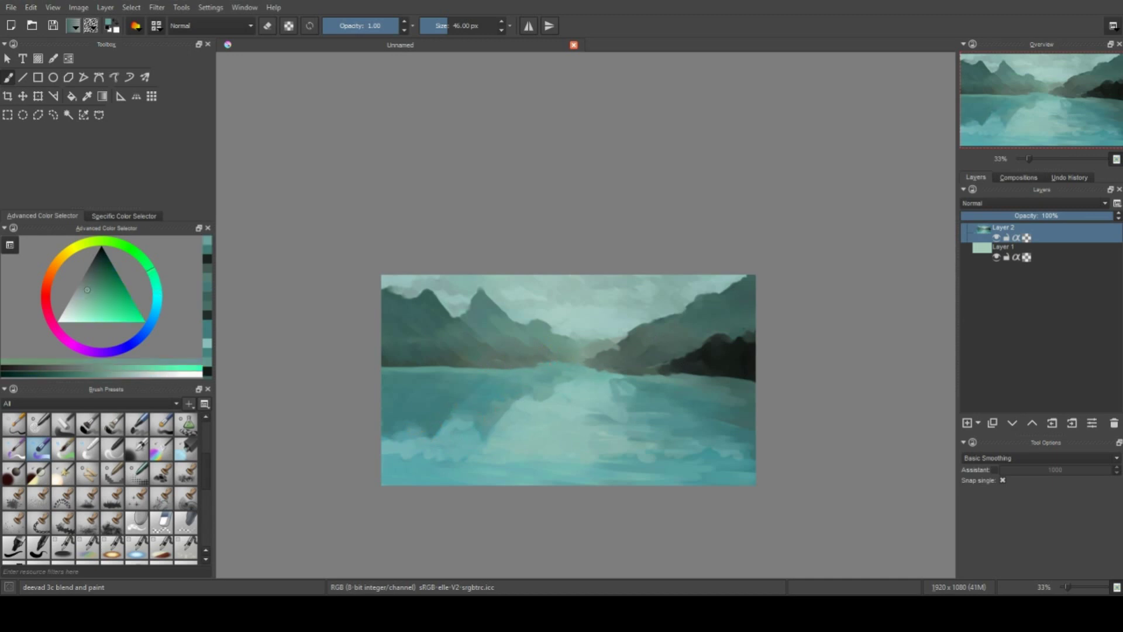
ctrl+click(628, 354)
ctrl+click(524, 455)
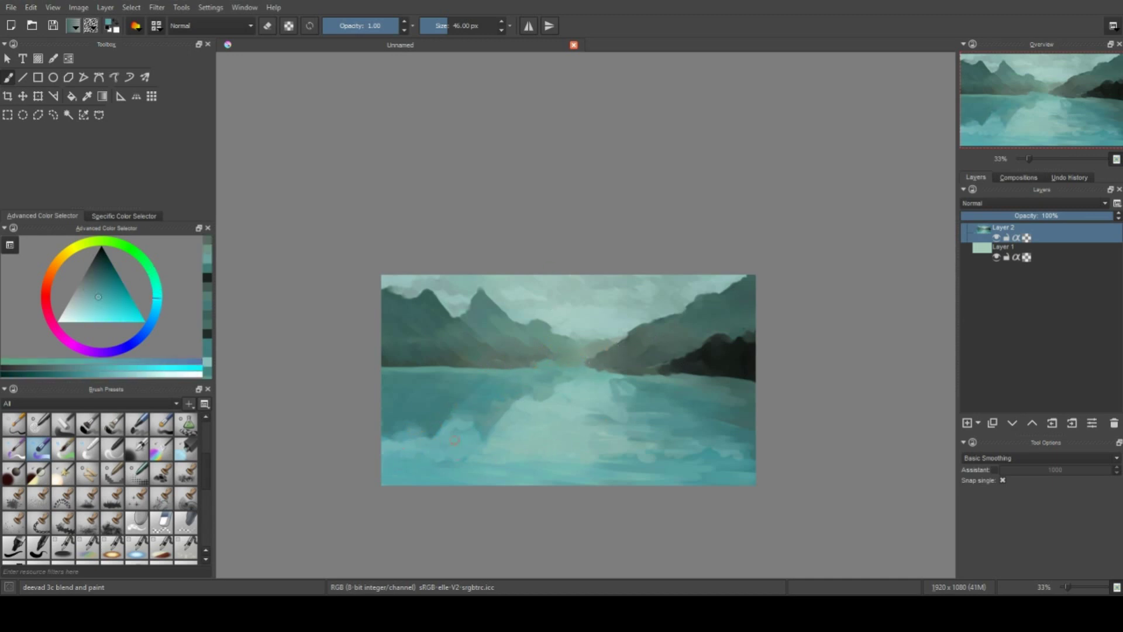
ctrl+click(626, 462)
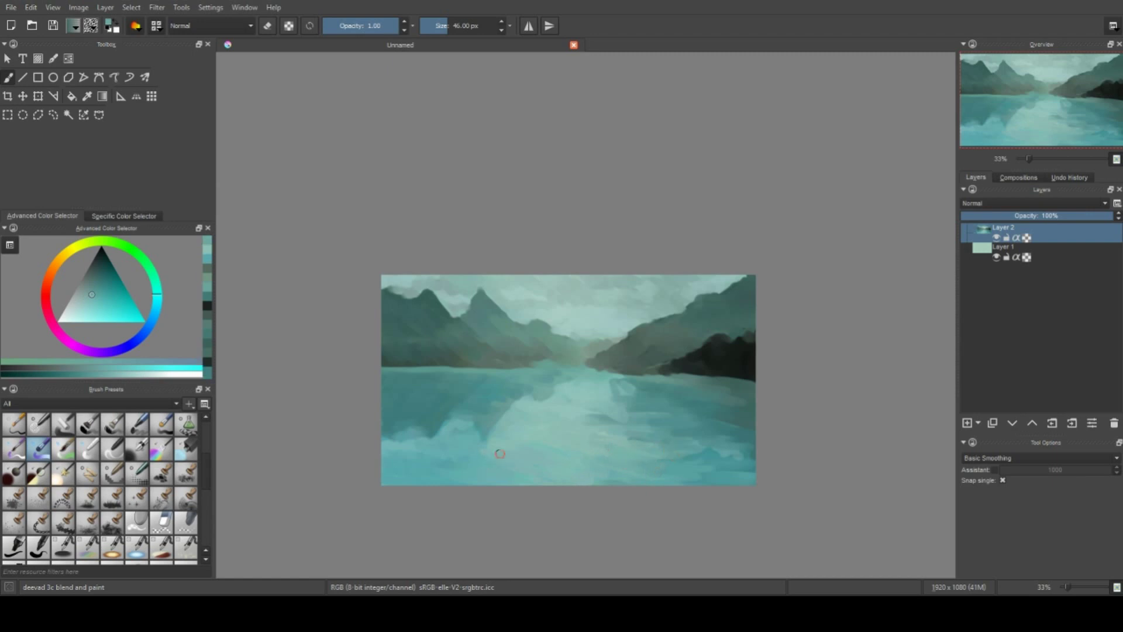
ctrl+click(643, 404)
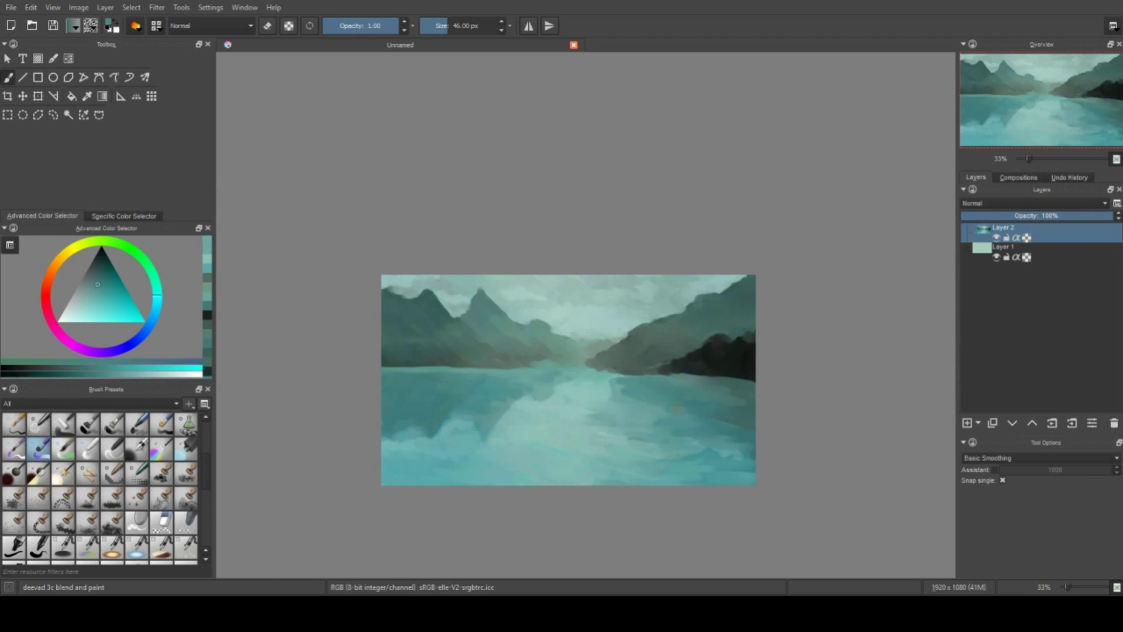
ctrl+click(626, 386)
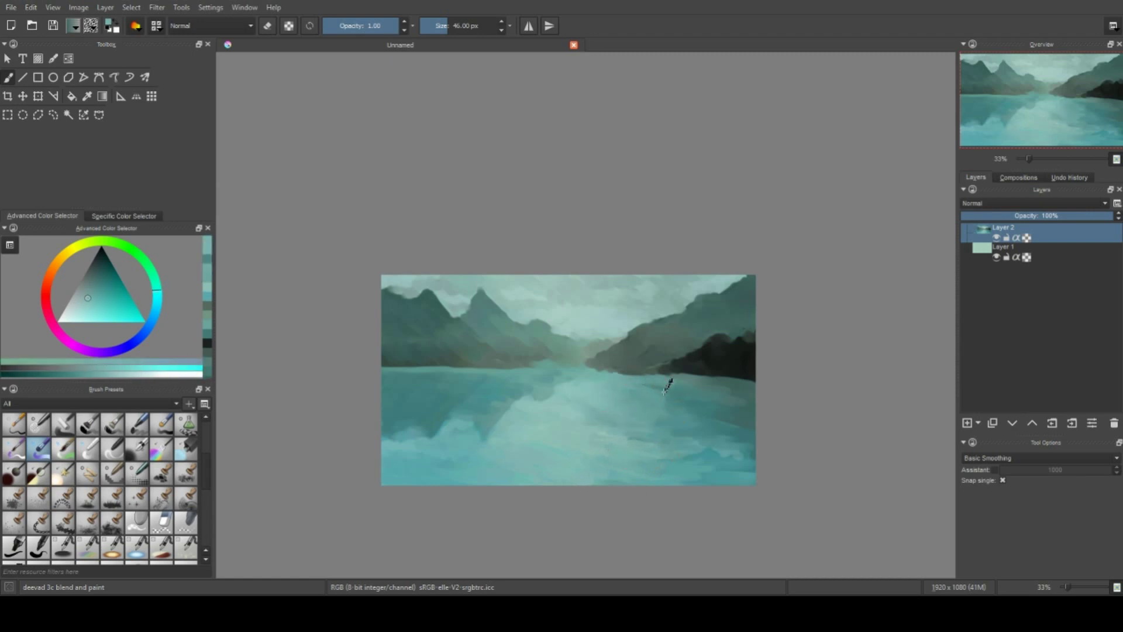
ctrl+click(649, 398)
Choose the 600 px deevad 4a airbrush and spray soft mist over the sky and mountains
drag(435, 280, 419, 224)
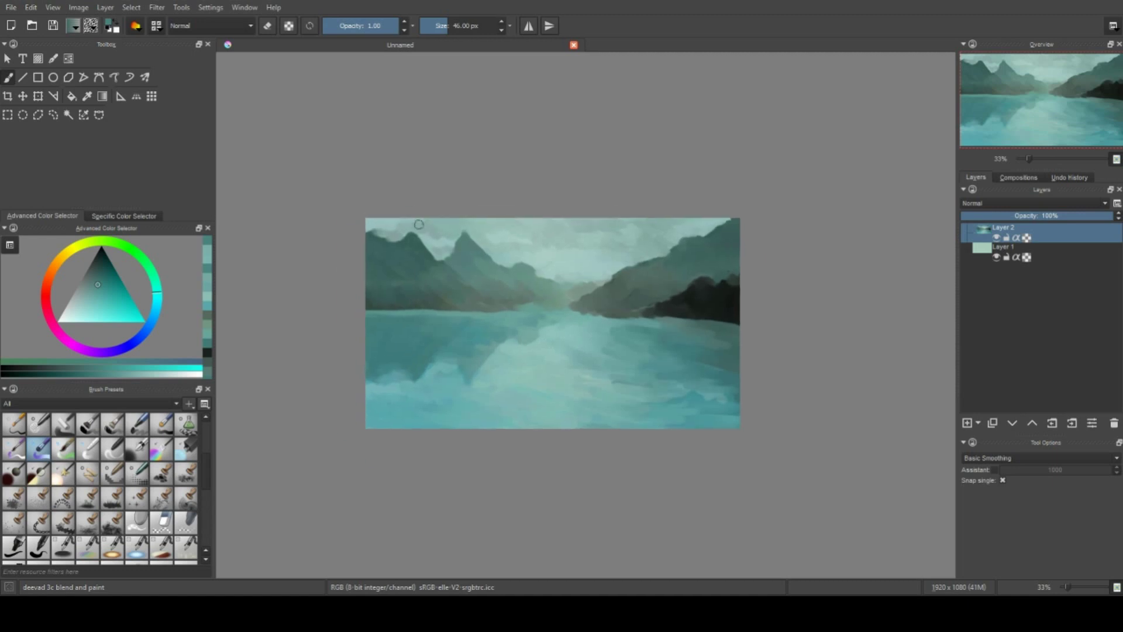
key(ctrl)
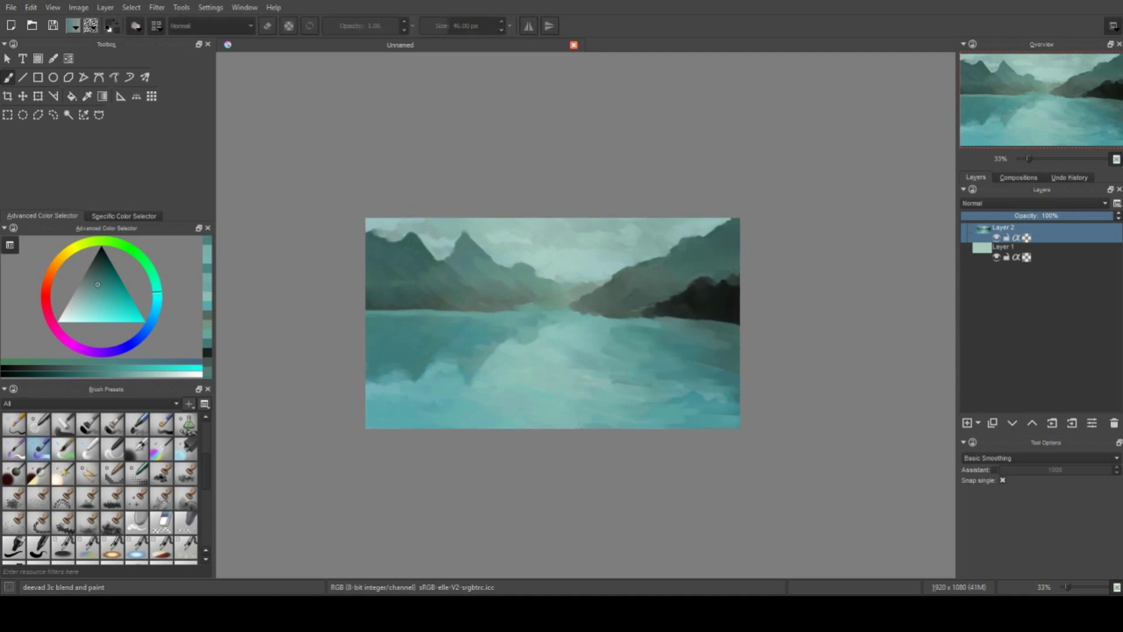
key(slash)
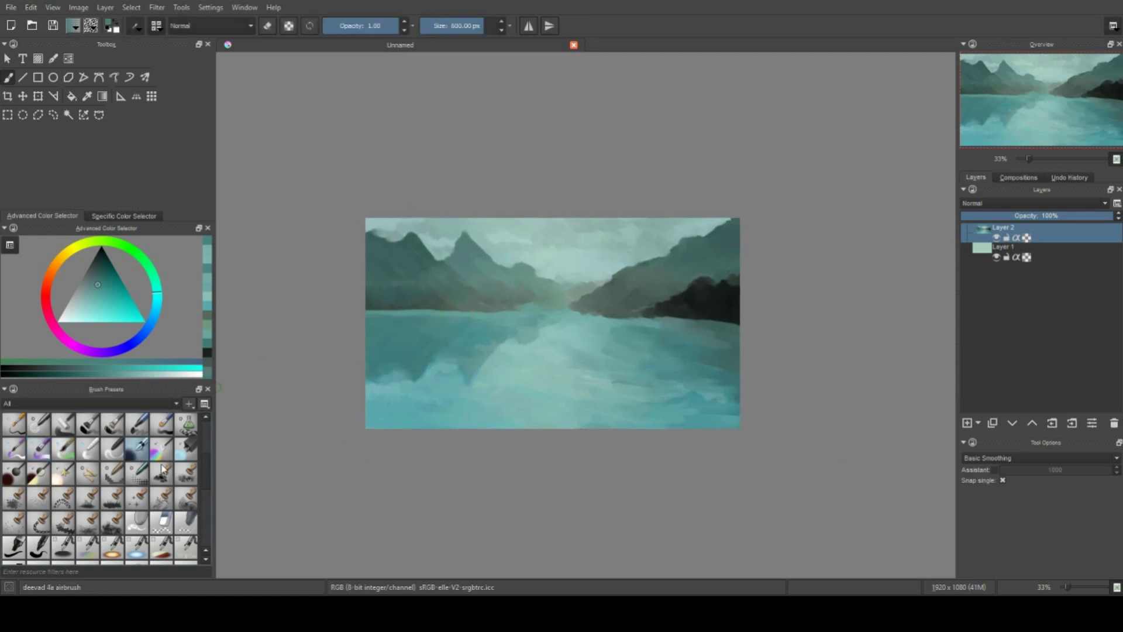
ctrl+click(520, 246)
mouse_move(470, 224)
mouse_down()
mouse_move(614, 251)
mouse_move(589, 221)
mouse_up()
Airbrush darker teal over the lake's right side and add a new layer for the figure
ctrl+click(585, 360)
mouse_move(585, 361)
mouse_down()
mouse_move(676, 408)
mouse_move(531, 370)
mouse_up()
ctrl+click(732, 321)
mouse_move(732, 321)
mouse_down()
mouse_move(626, 322)
mouse_move(656, 251)
mouse_move(351, 351)
mouse_move(476, 363)
mouse_up()
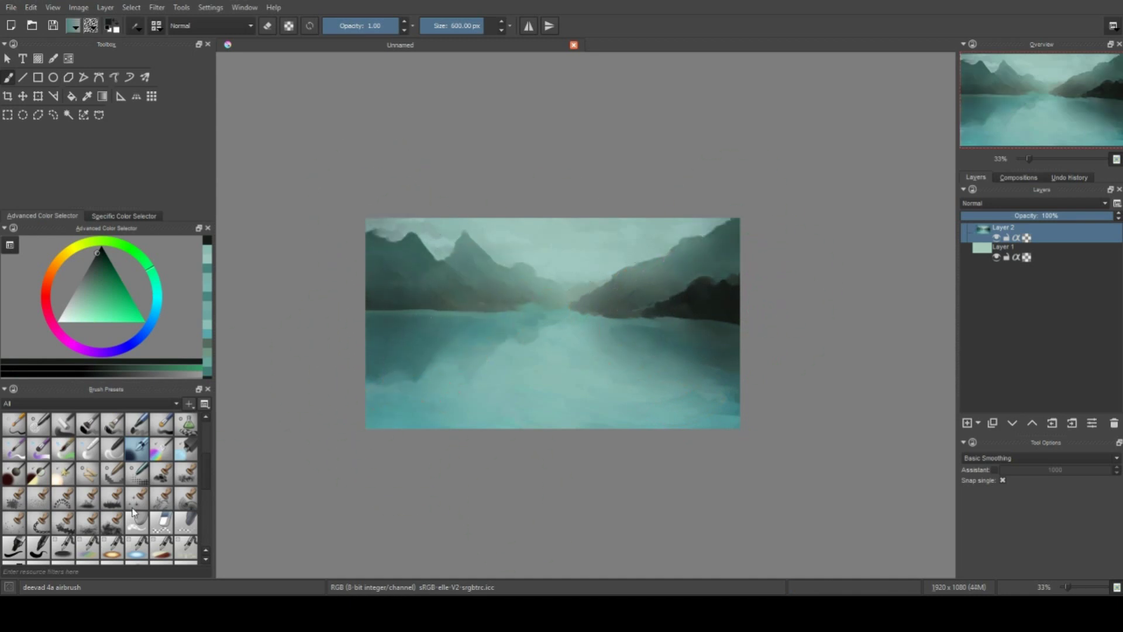
click(968, 424)
Pick the sketch brush and a yellow-orange colour, test a stroke on Layer 3, then clear it
click(137, 422)
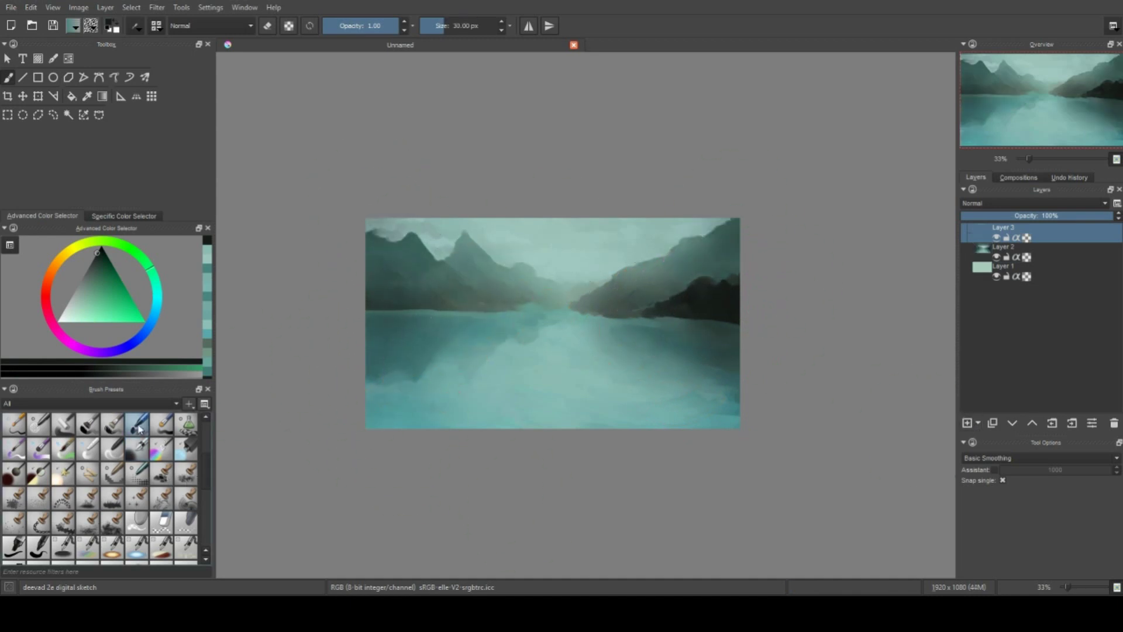
click(69, 255)
click(115, 276)
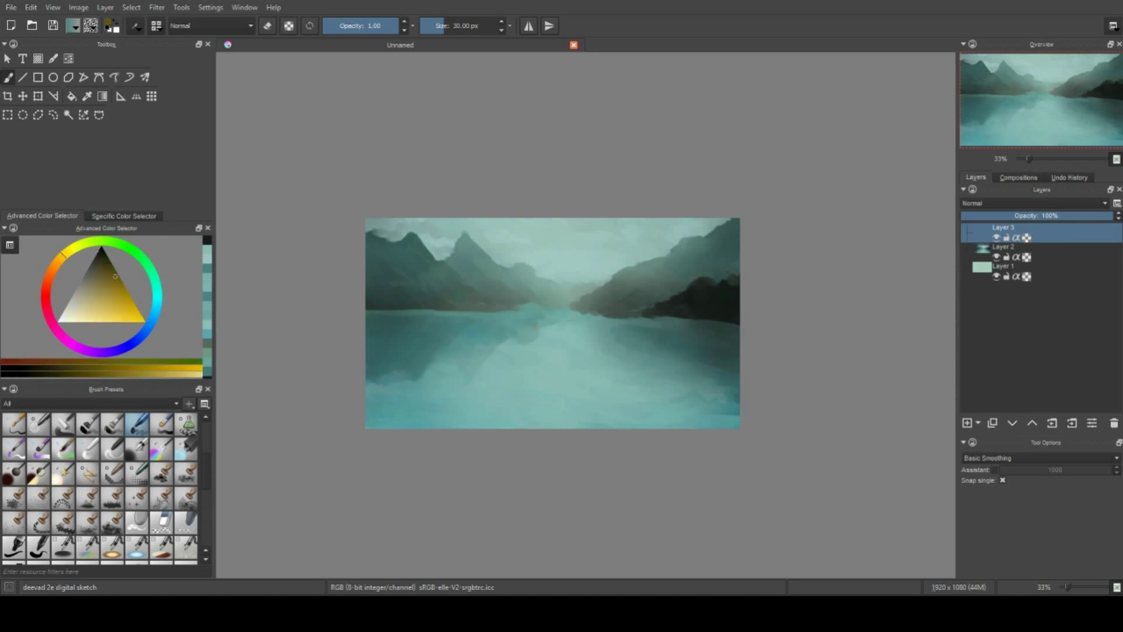
mouse_move(534, 325)
mouse_down()
mouse_move(541, 378)
mouse_move(561, 343)
mouse_move(541, 377)
mouse_move(532, 345)
mouse_move(562, 369)
mouse_up()
key(Delete)
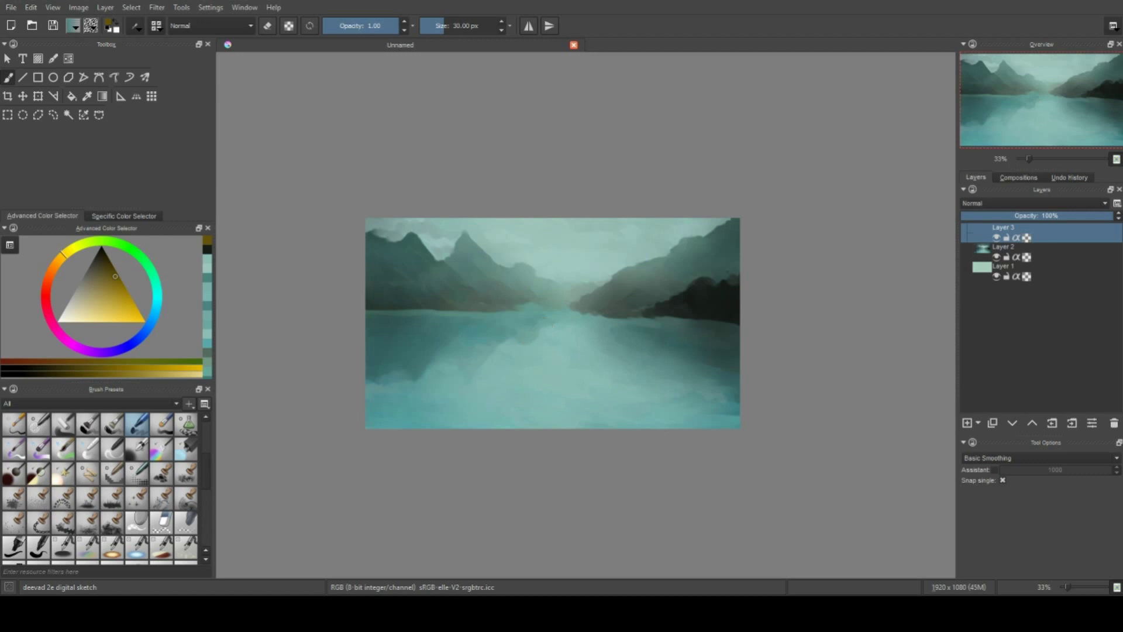
key(t)
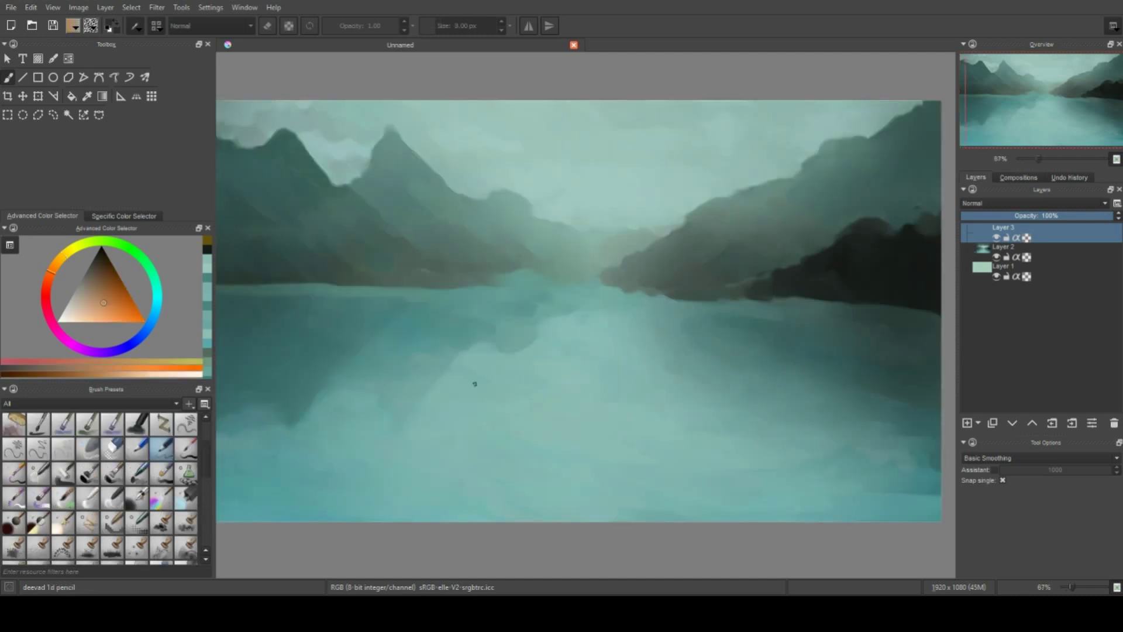
Sketch the long-haired figure and her shoulder line in thin orange, then block in her lower body
drag(472, 398, 490, 347)
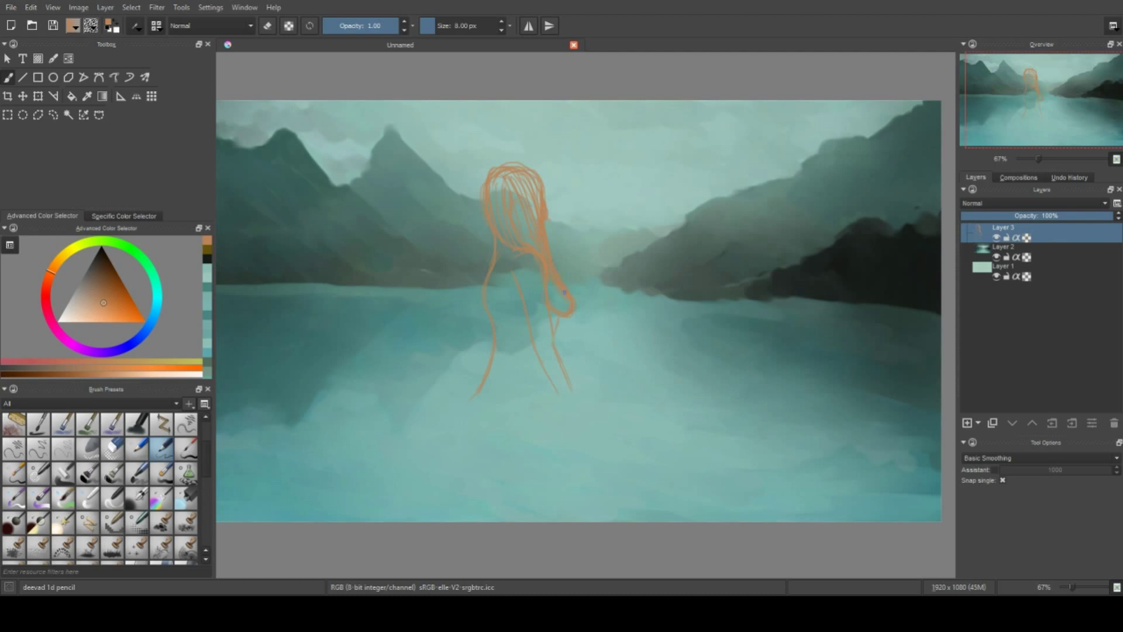
drag(565, 290, 554, 335)
click(14, 498)
mouse_move(483, 391)
mouse_down()
mouse_move(509, 351)
mouse_move(549, 373)
mouse_up()
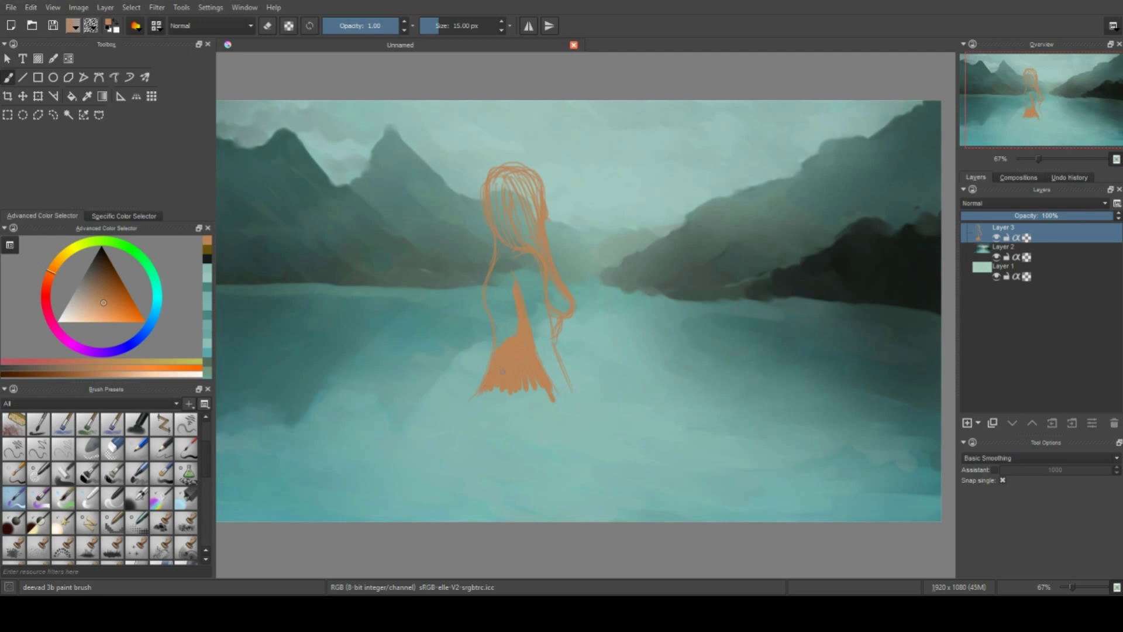
Paint pale skin over the torso with the blending brush, then a dark shadow along it
click(99, 295)
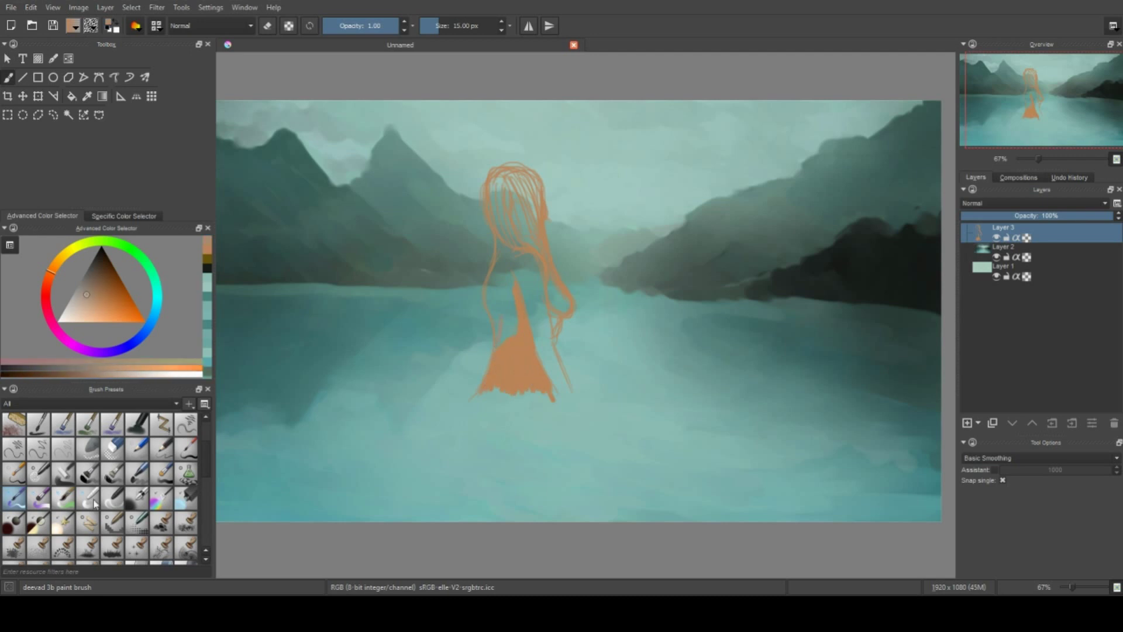
click(39, 498)
drag(507, 307, 497, 262)
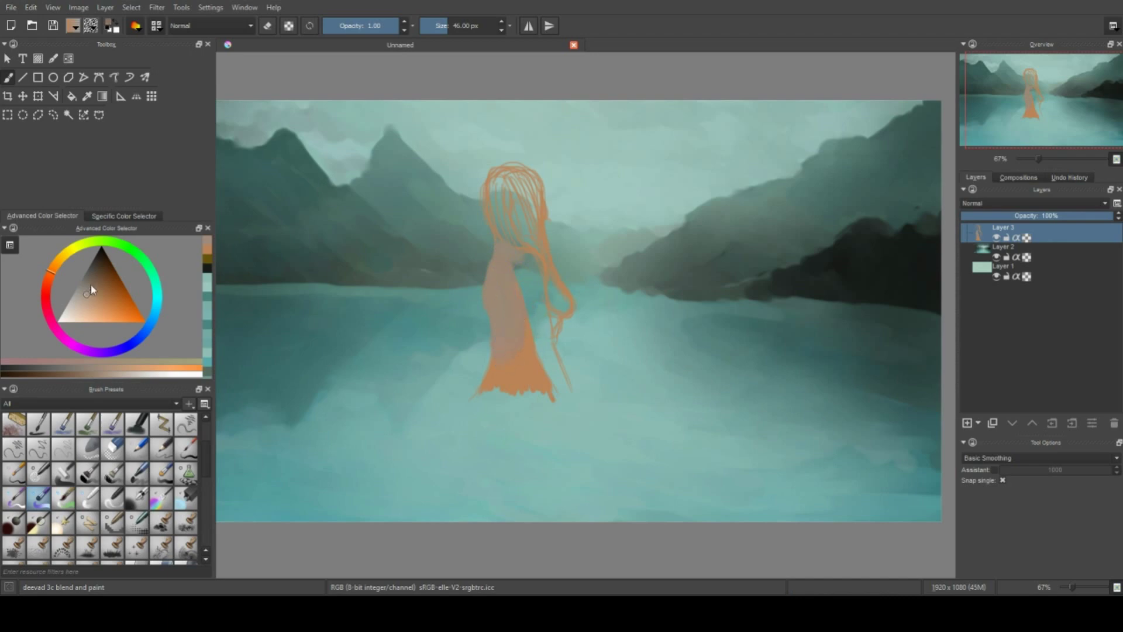
click(91, 279)
click(14, 498)
scroll(494, 291, up, 2)
mouse_move(538, 282)
mouse_down()
mouse_move(559, 403)
mouse_move(617, 509)
mouse_up()
Lighten the torso and shoulder area with sampled lighter skin tones
ctrl+click(555, 394)
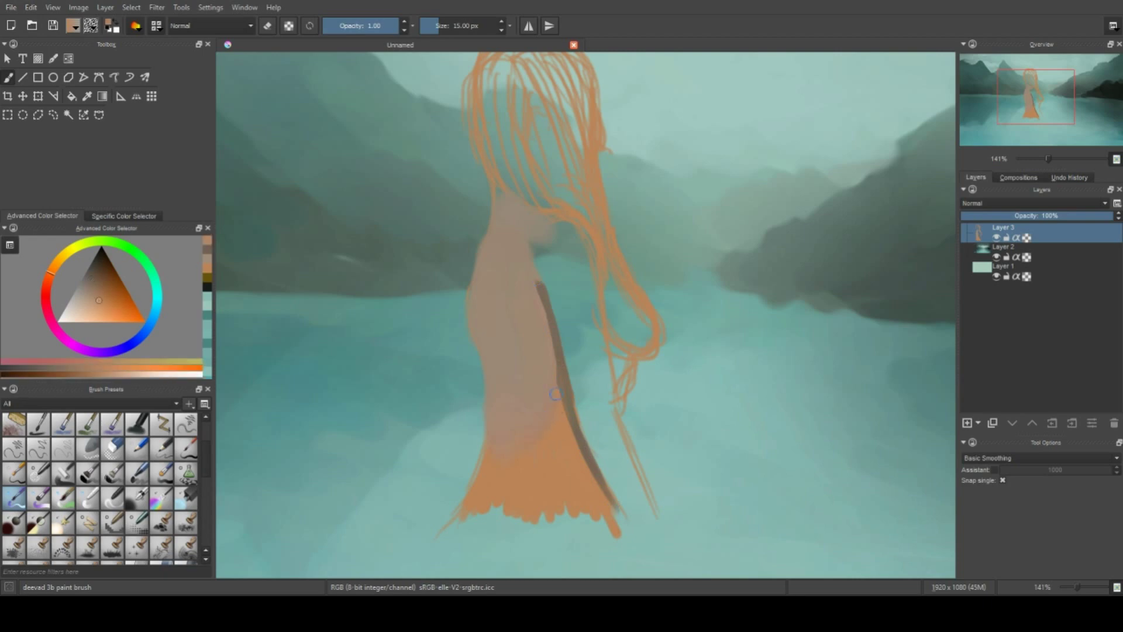
mouse_move(565, 433)
mouse_down()
mouse_move(539, 290)
mouse_move(557, 342)
mouse_up()
ctrl+click(559, 329)
key(slash)
ctrl+click(534, 306)
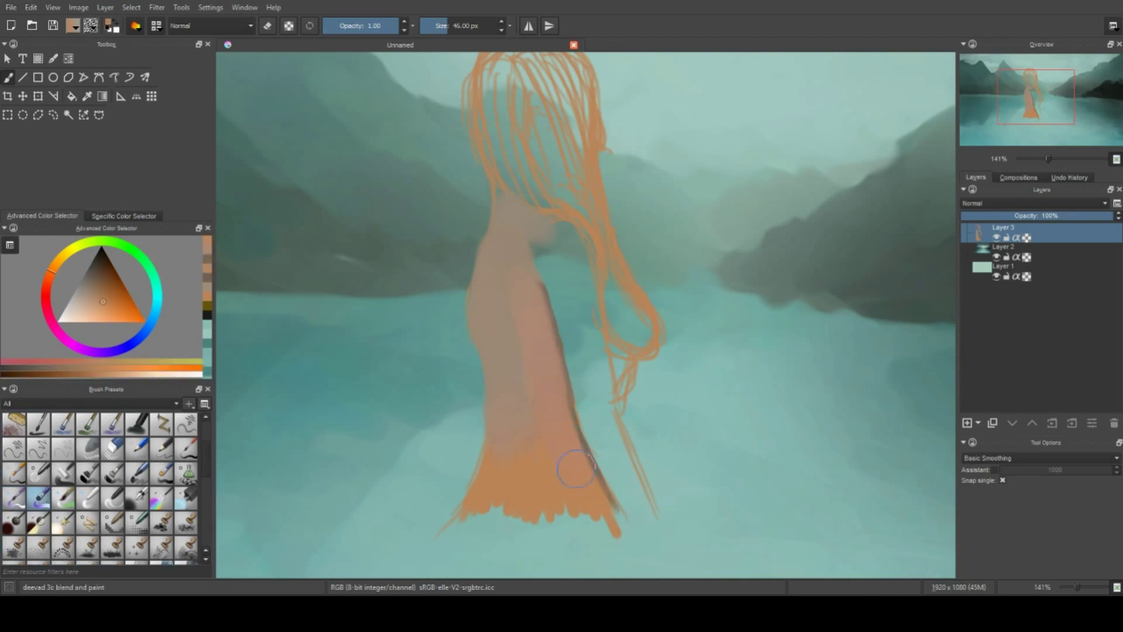
ctrl+click(490, 271)
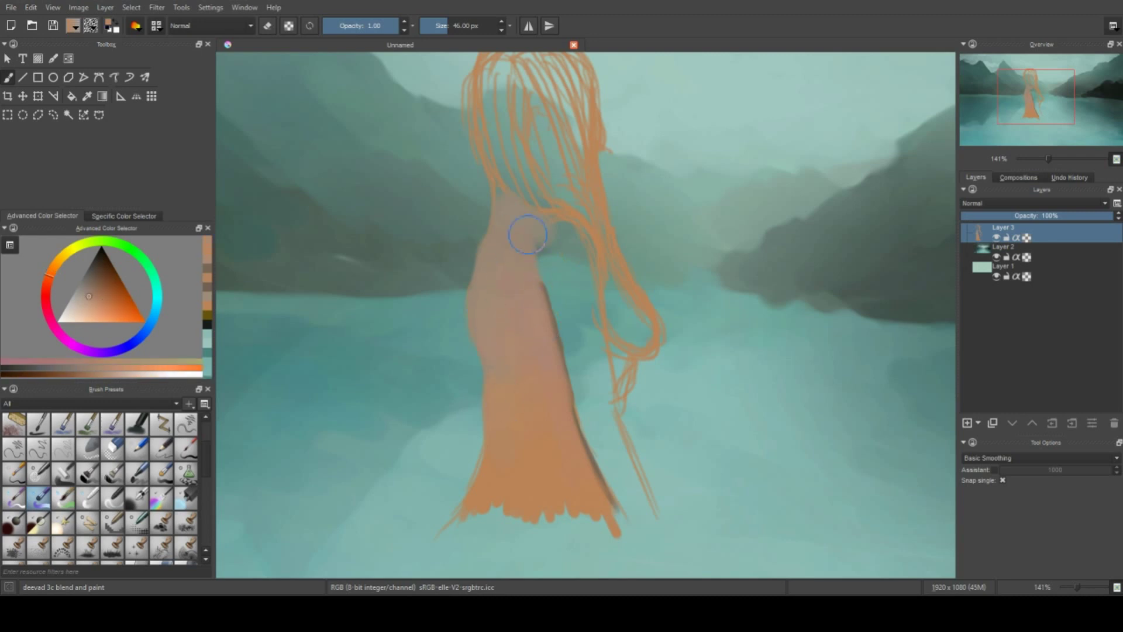
mouse_move(527, 235)
mouse_down()
mouse_move(576, 249)
mouse_move(643, 514)
mouse_up()
Extend the dark arm down the right side and blend the bottom edge of the body
ctrl+click(570, 288)
ctrl+click(571, 451)
mouse_move(588, 430)
mouse_down()
mouse_move(546, 260)
mouse_move(561, 266)
mouse_move(593, 346)
mouse_move(597, 381)
mouse_up()
ctrl+click(576, 275)
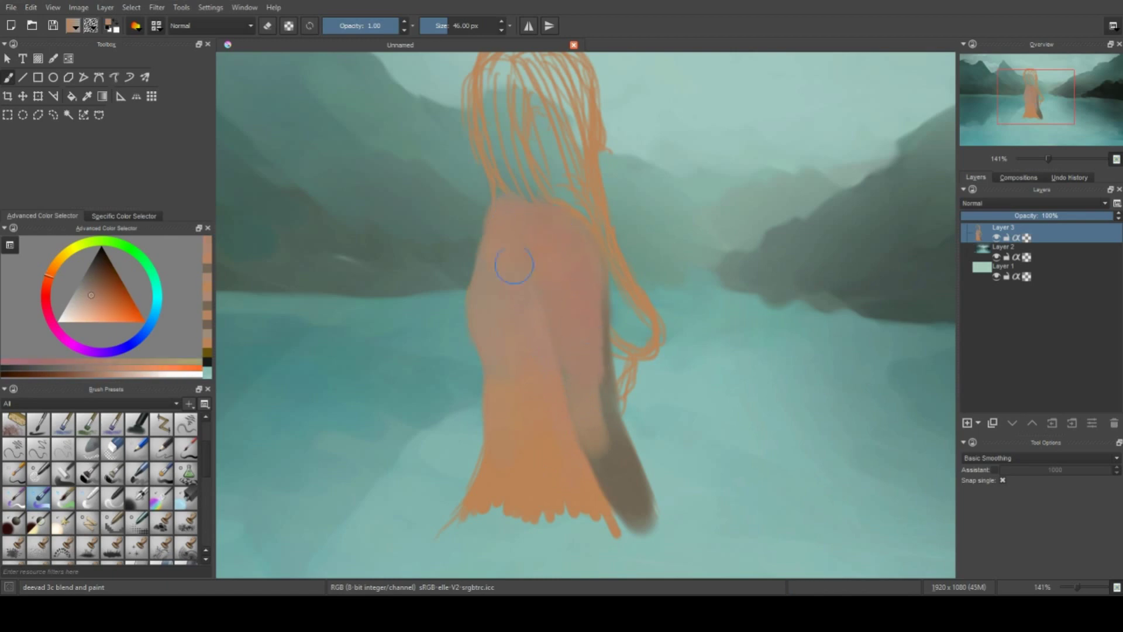
ctrl+click(527, 476)
mouse_move(526, 476)
mouse_down()
mouse_move(556, 469)
mouse_move(519, 431)
mouse_up()
ctrl+click(519, 431)
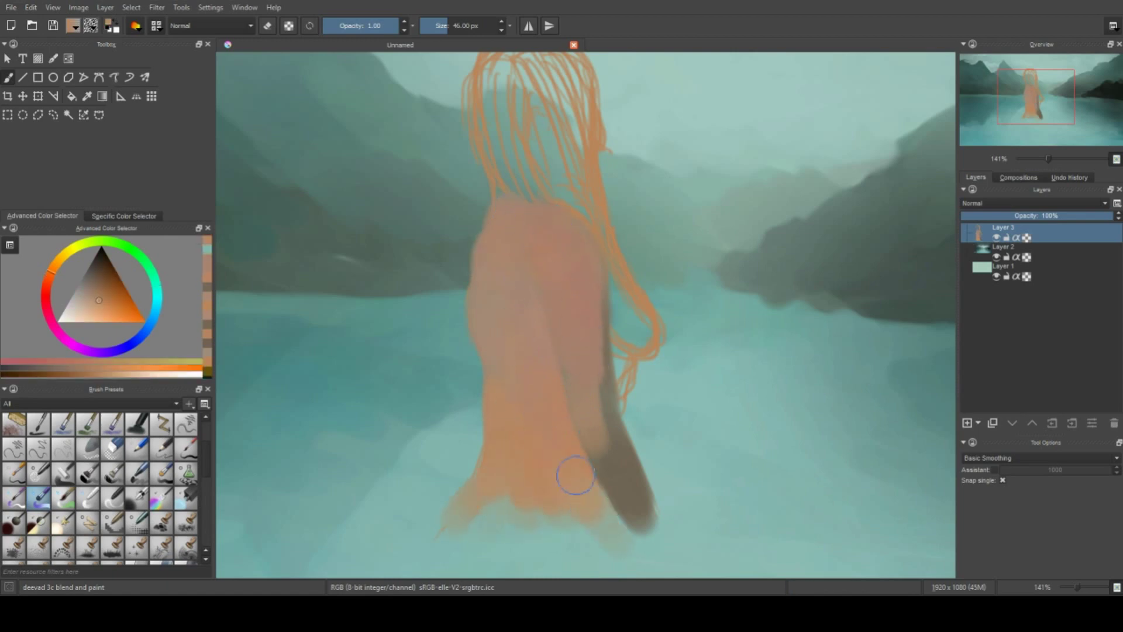
drag(576, 475, 464, 501)
Carry the dark arm stroke up onto the torso and lighten the arm's upper part
ctrl+click(607, 458)
mouse_move(607, 458)
mouse_down()
mouse_move(579, 332)
mouse_move(609, 414)
mouse_up()
ctrl+click(577, 316)
ctrl+click(611, 432)
mouse_move(617, 467)
mouse_down()
mouse_move(615, 404)
mouse_move(629, 462)
mouse_up()
ctrl+click(612, 398)
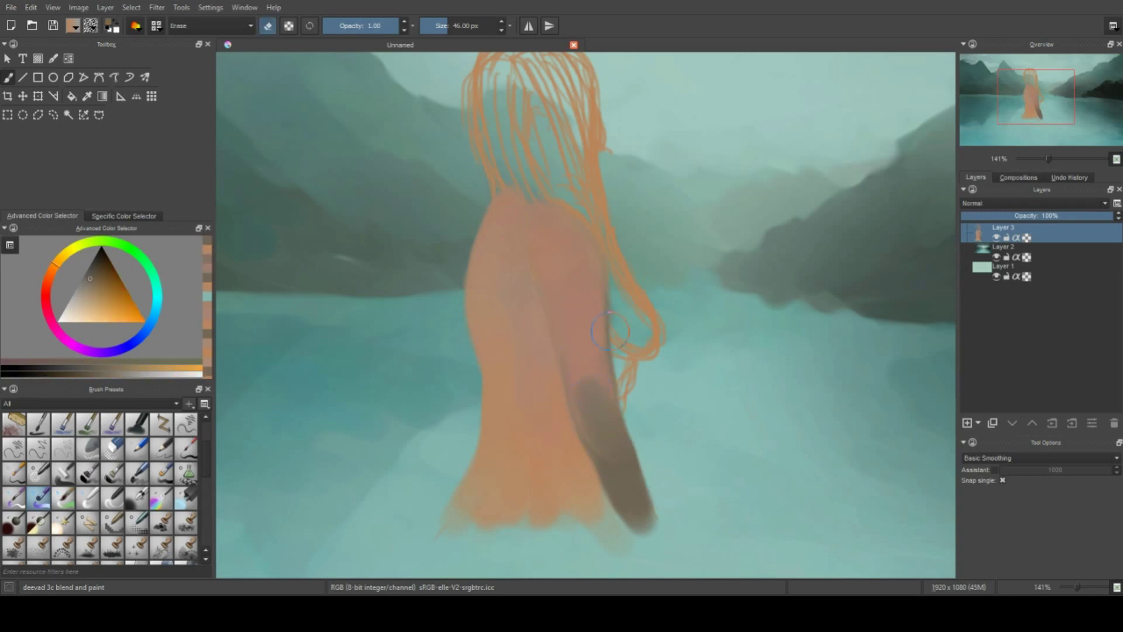
ctrl+click(582, 398)
Paint a grey-brown shadow along the chest edge and darken the arm edge
ctrl+click(572, 263)
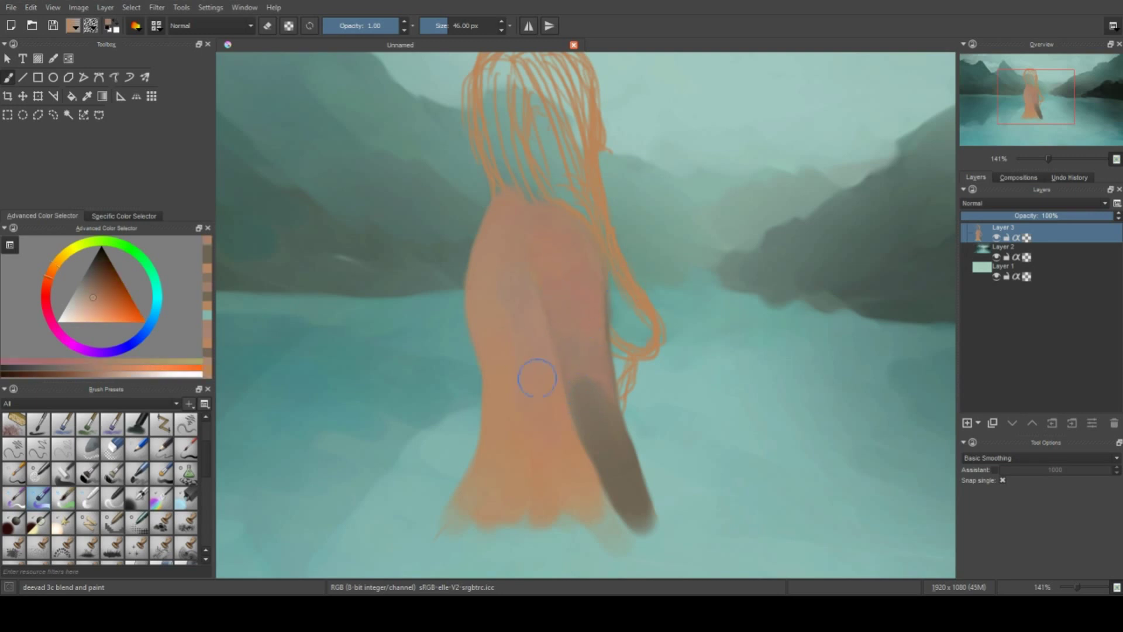
ctrl+click(619, 391)
mouse_move(617, 281)
mouse_down()
mouse_move(655, 334)
mouse_move(609, 401)
mouse_move(626, 463)
mouse_move(672, 333)
mouse_move(637, 229)
mouse_up()
ctrl+click(611, 421)
key(e)
scroll(667, 304, up, 3)
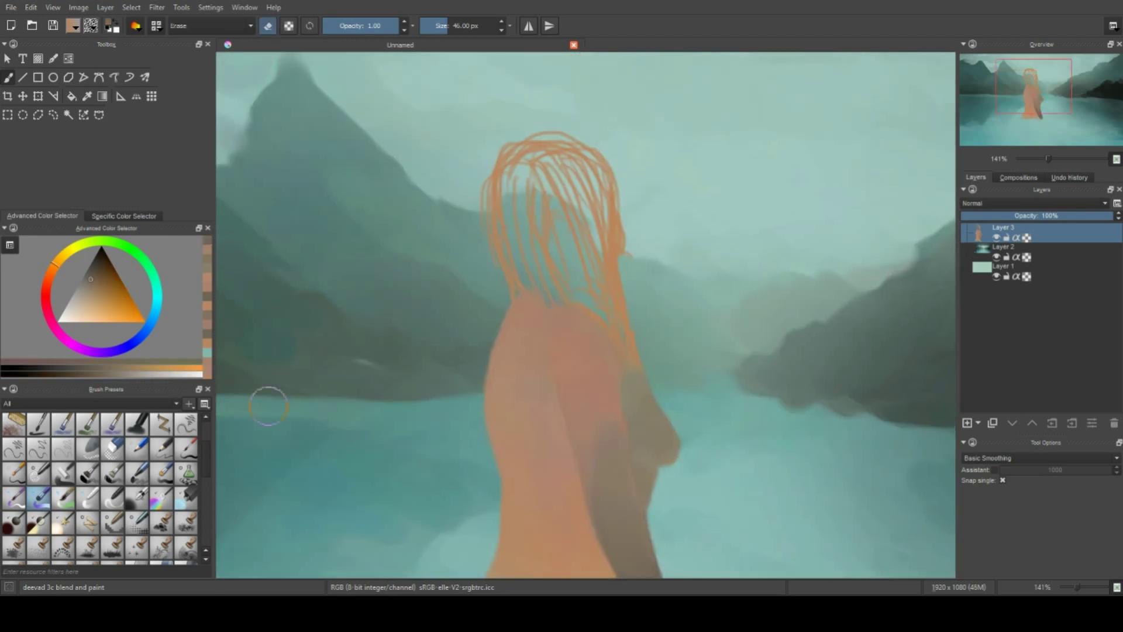
Dab dark brown paint at the top of the hair and check the composition zoomed out
key(e)
mouse_move(541, 146)
mouse_down()
mouse_move(521, 261)
mouse_move(623, 351)
mouse_move(596, 188)
mouse_move(556, 246)
mouse_move(621, 328)
mouse_move(562, 195)
mouse_up()
key(minus)
key(minus)
key(minus)
key(plus)
key(plus)
key(plus)
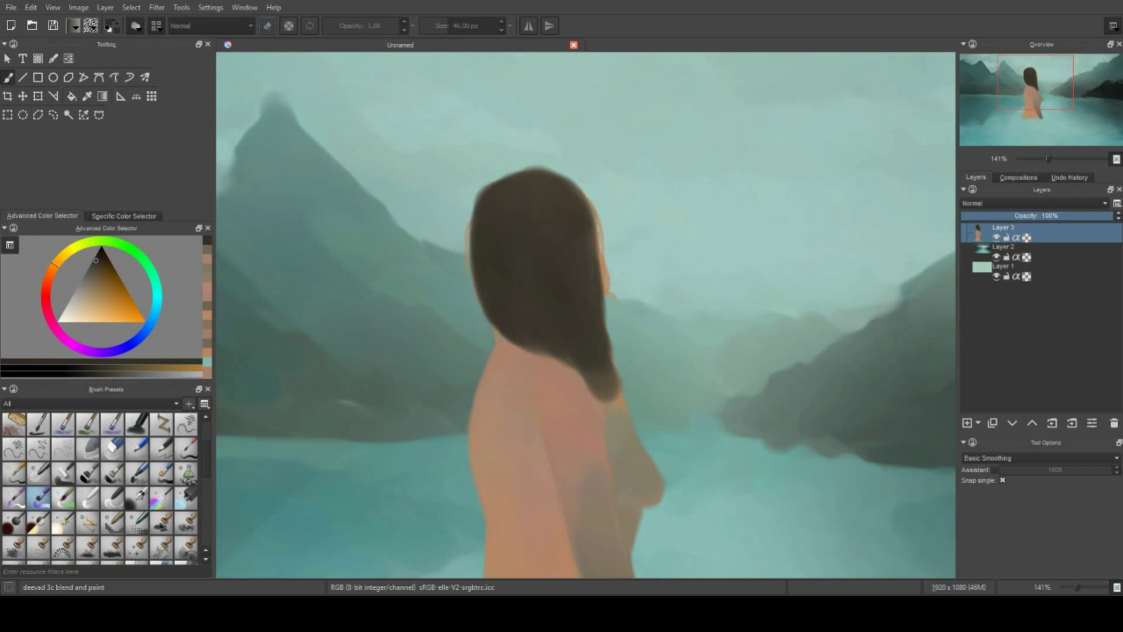
key(minus)
key(minus)
key(minus)
key(plus)
key(plus)
key(plus)
Erase stray strokes around the hair and repaint its top-right and lower tip
key(e)
mouse_move(600, 282)
mouse_down()
mouse_move(560, 238)
mouse_move(602, 339)
mouse_up()
mouse_move(436, 328)
mouse_down()
mouse_move(414, 270)
mouse_move(464, 351)
mouse_move(501, 371)
mouse_move(519, 249)
mouse_move(502, 205)
mouse_up()
key(e)
ctrl+click(474, 314)
ctrl+click(524, 363)
drag(524, 363, 550, 429)
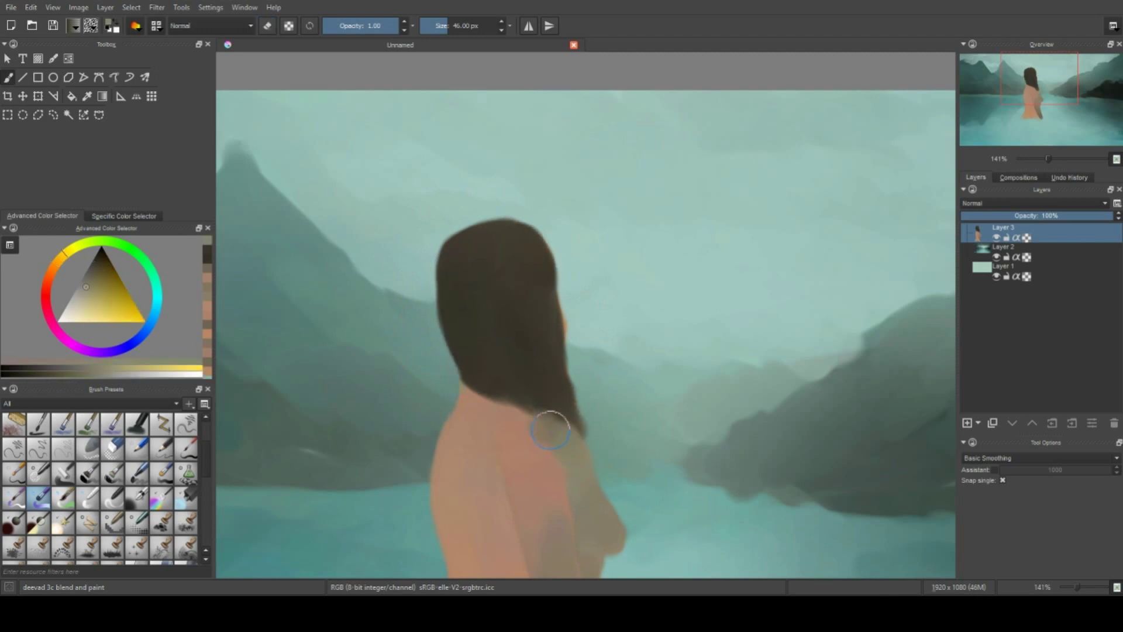
Add orange-brown and darker brown strokes across the lower body
ctrl+click(550, 430)
scroll(544, 430, down, 3)
mouse_move(556, 480)
mouse_down()
mouse_move(533, 430)
mouse_move(588, 514)
mouse_move(431, 509)
mouse_move(445, 468)
mouse_up()
ctrl+click(546, 458)
ctrl+click(523, 520)
ctrl+click(486, 367)
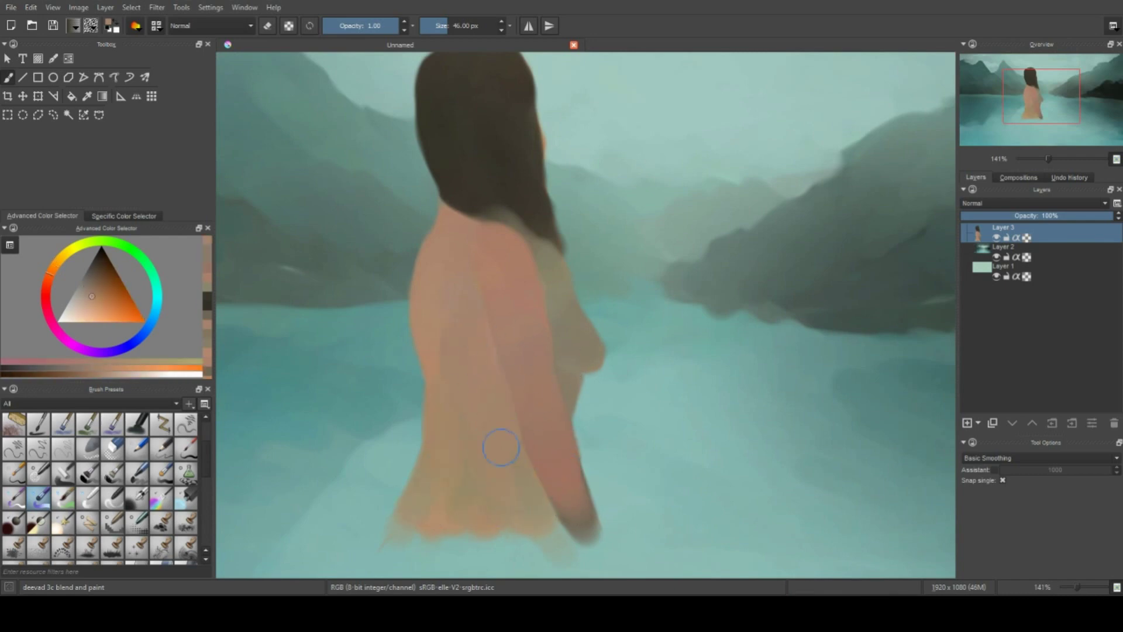
ctrl+click(573, 493)
mouse_move(592, 520)
mouse_down()
mouse_move(459, 465)
mouse_move(401, 464)
mouse_up()
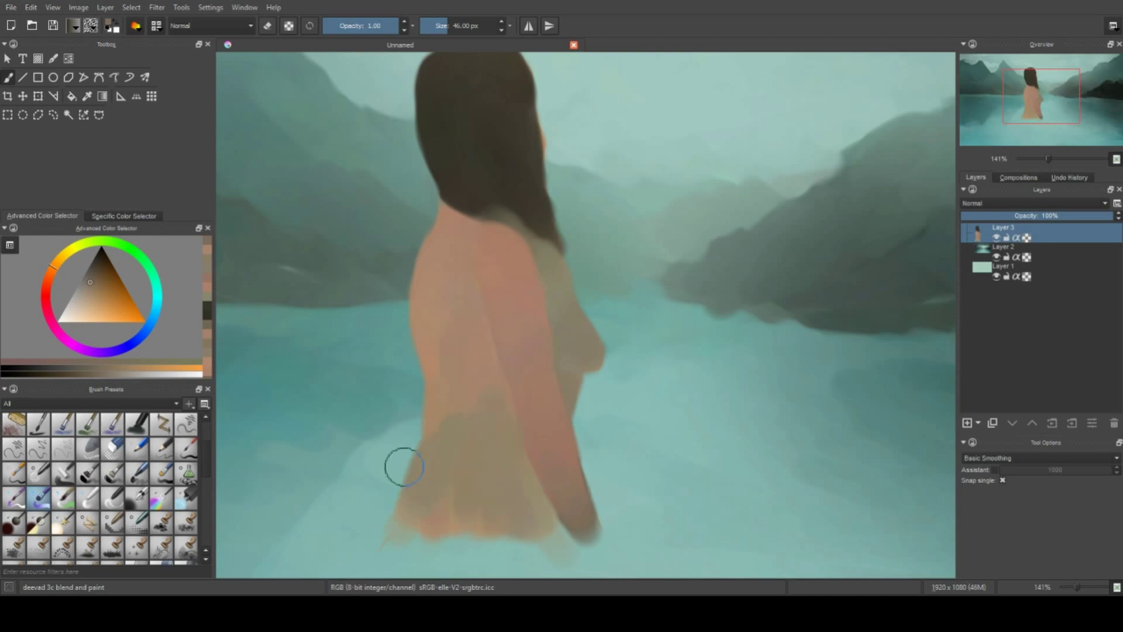
Erase wispy paint along the body's lower-left edge so it fades into the water
key(e)
drag(403, 350, 377, 507)
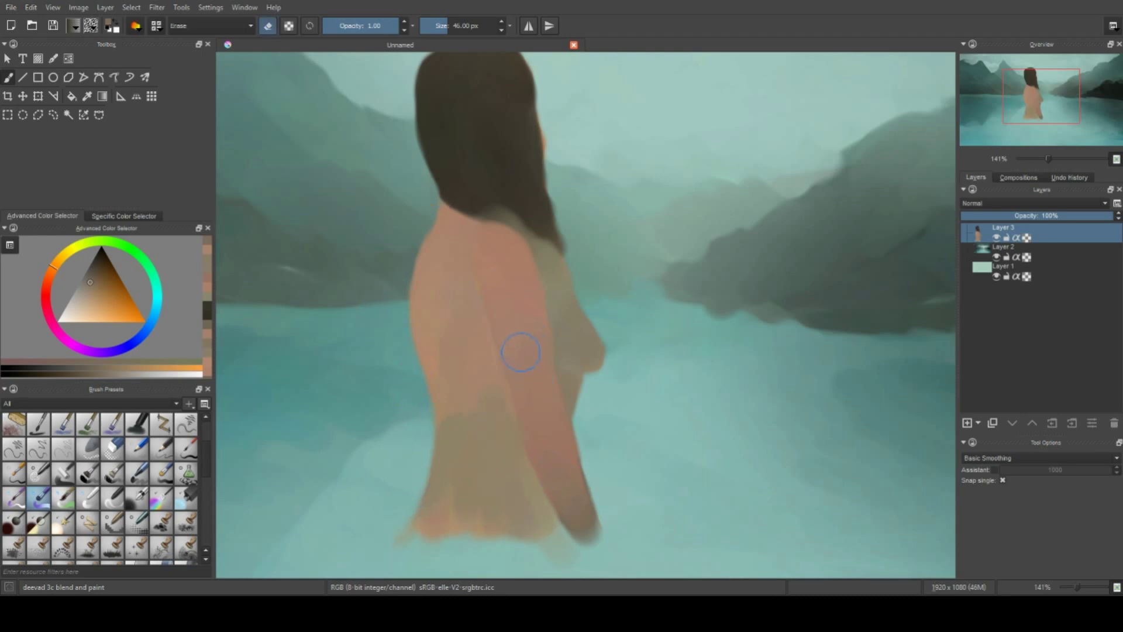
key(2)
key(1)
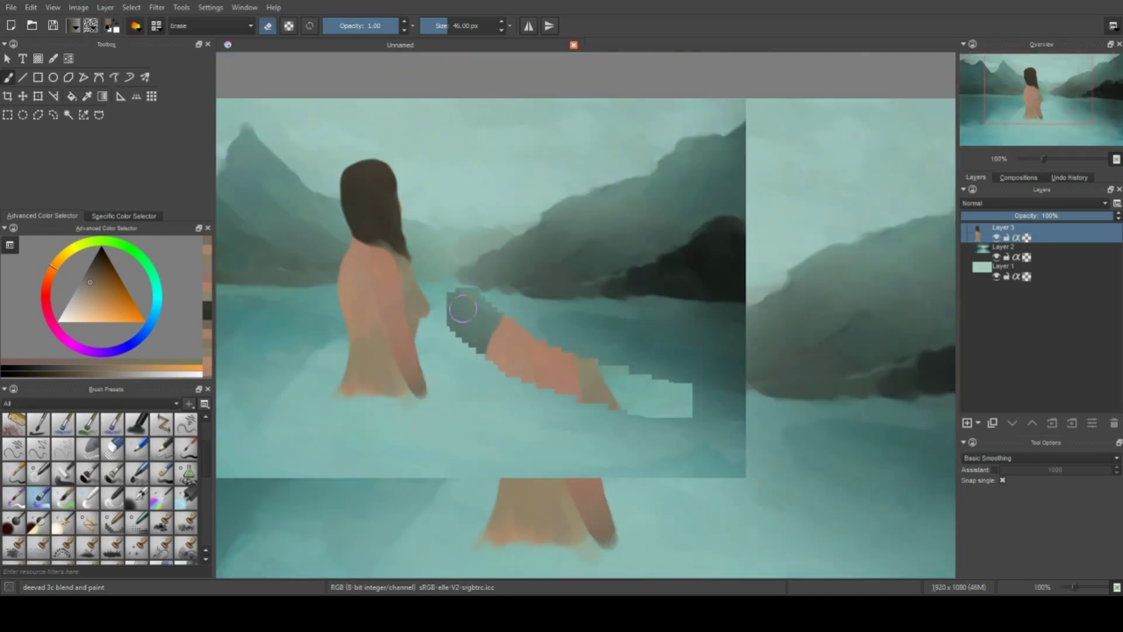
key(2)
key(1)
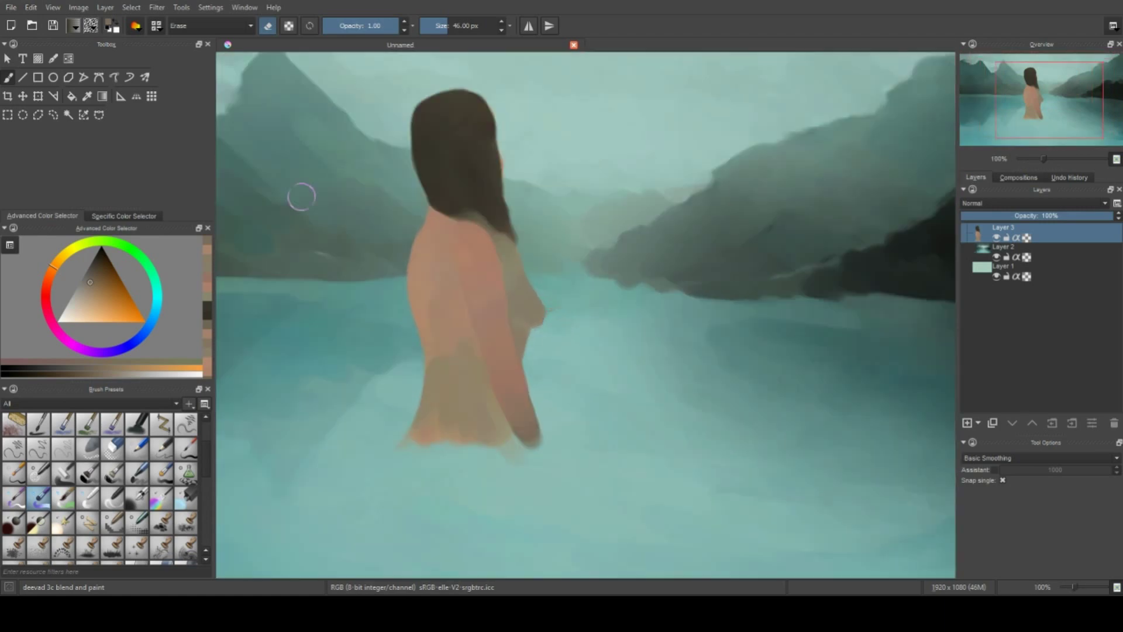
Tidy the hair's right edge and paint near-black strands down it
ctrl+click(468, 198)
drag(518, 193, 503, 240)
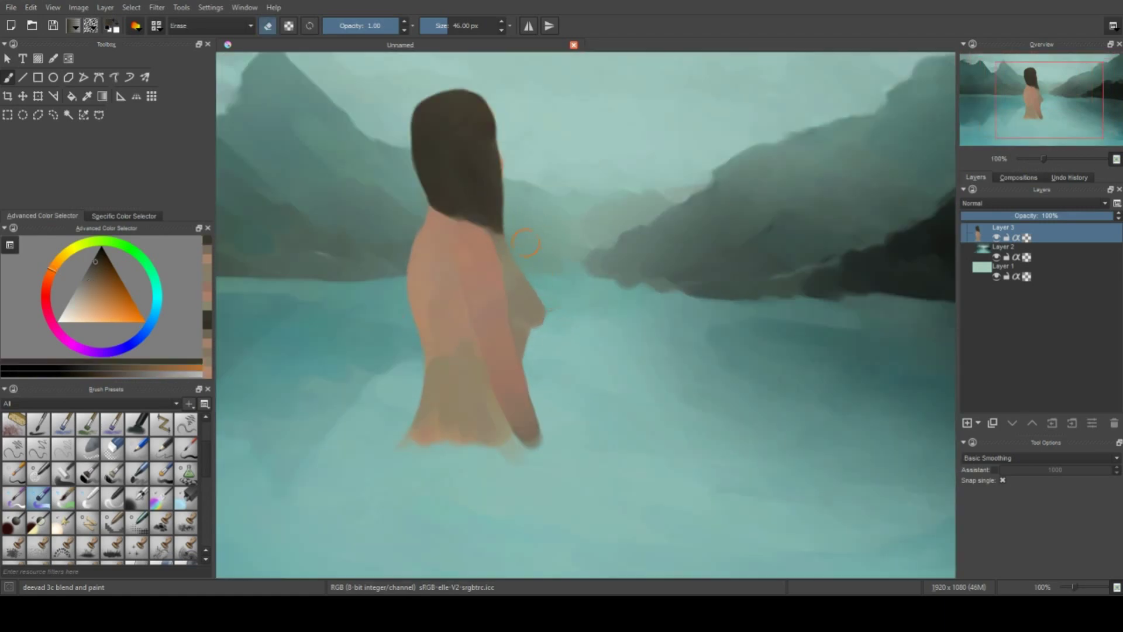
key(e)
drag(492, 199, 516, 254)
Paint golden-yellow strands along the hair's left edge and above the shoulder
key(e)
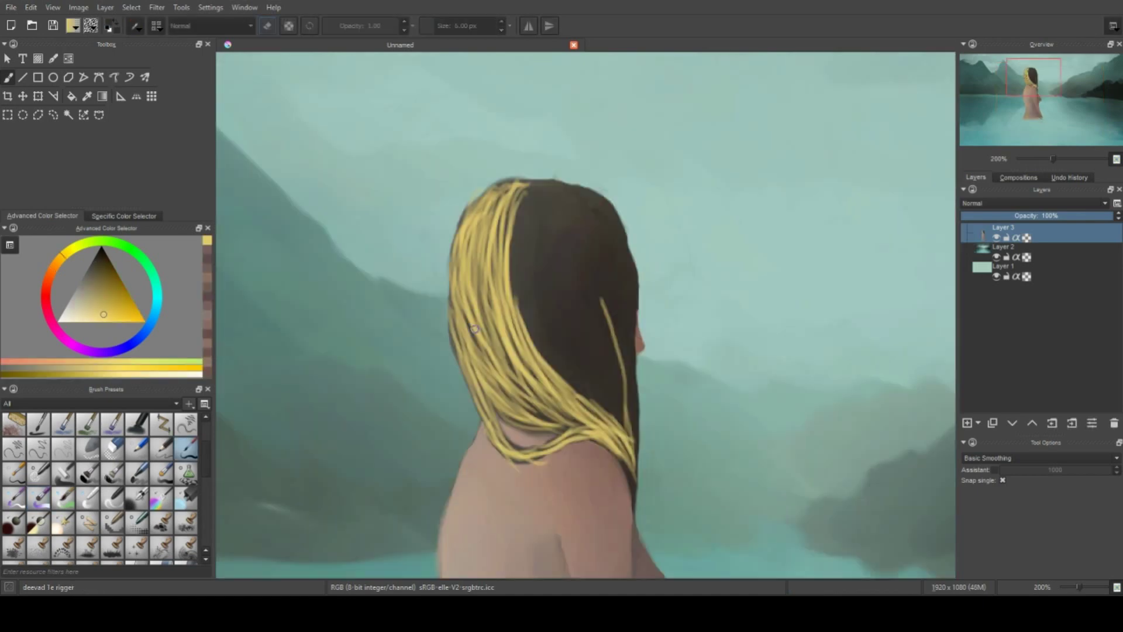
mouse_move(459, 284)
mouse_down()
mouse_move(452, 374)
mouse_move(485, 427)
mouse_move(550, 455)
mouse_move(613, 449)
mouse_move(633, 511)
mouse_up()
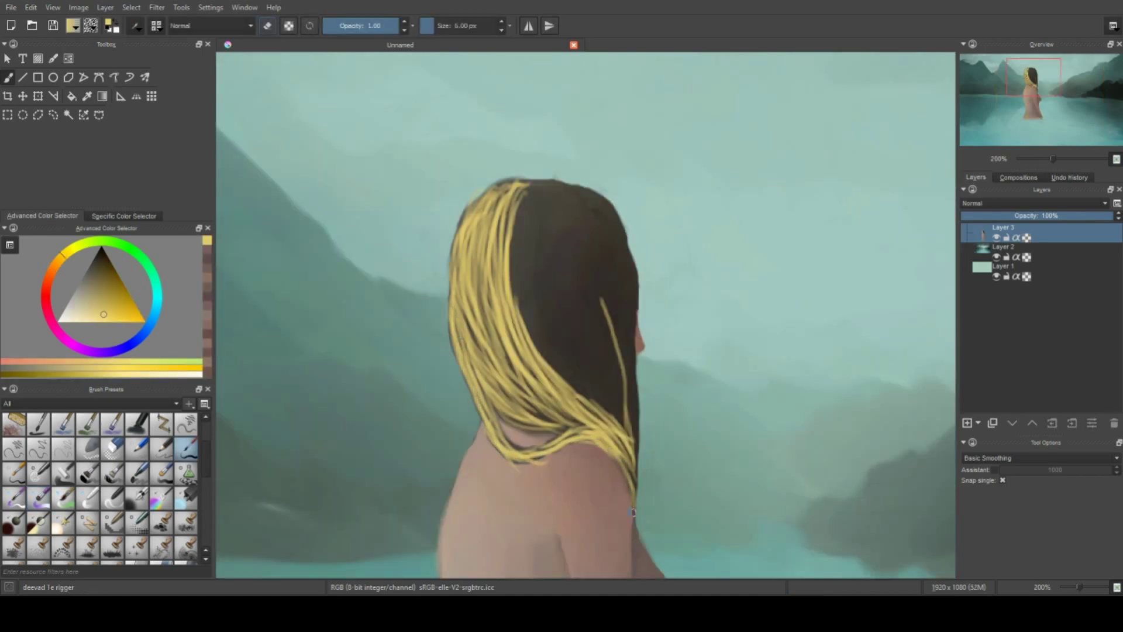
ctrl+click(632, 481)
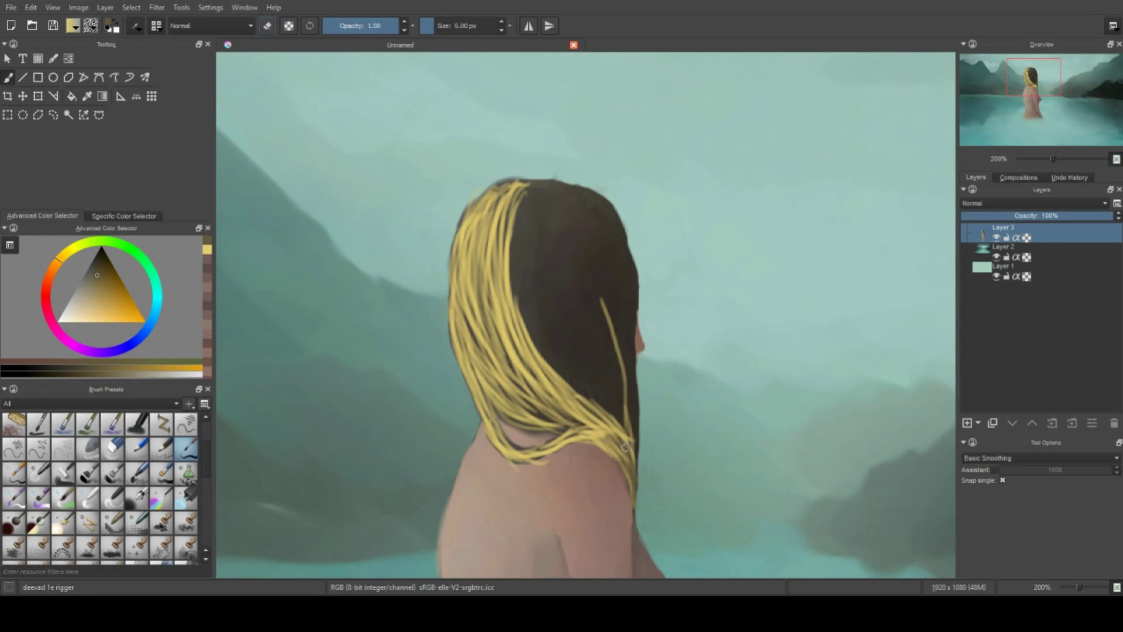
ctrl+click(502, 450)
drag(484, 430, 456, 349)
drag(474, 402, 449, 294)
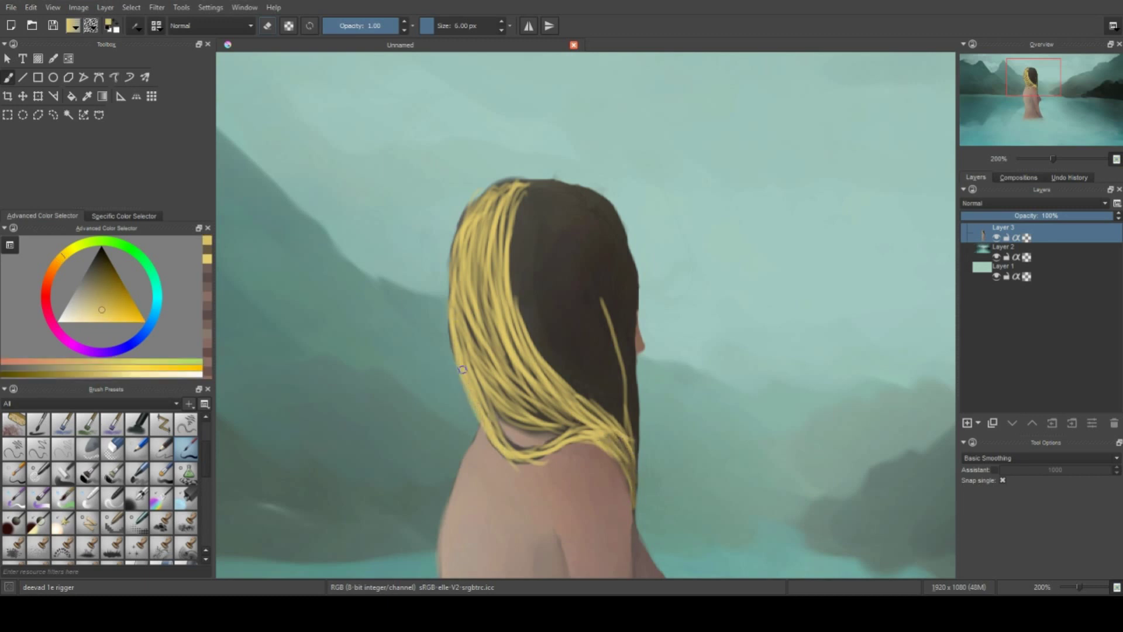
mouse_move(467, 374)
mouse_down()
mouse_move(450, 266)
mouse_move(508, 179)
mouse_up()
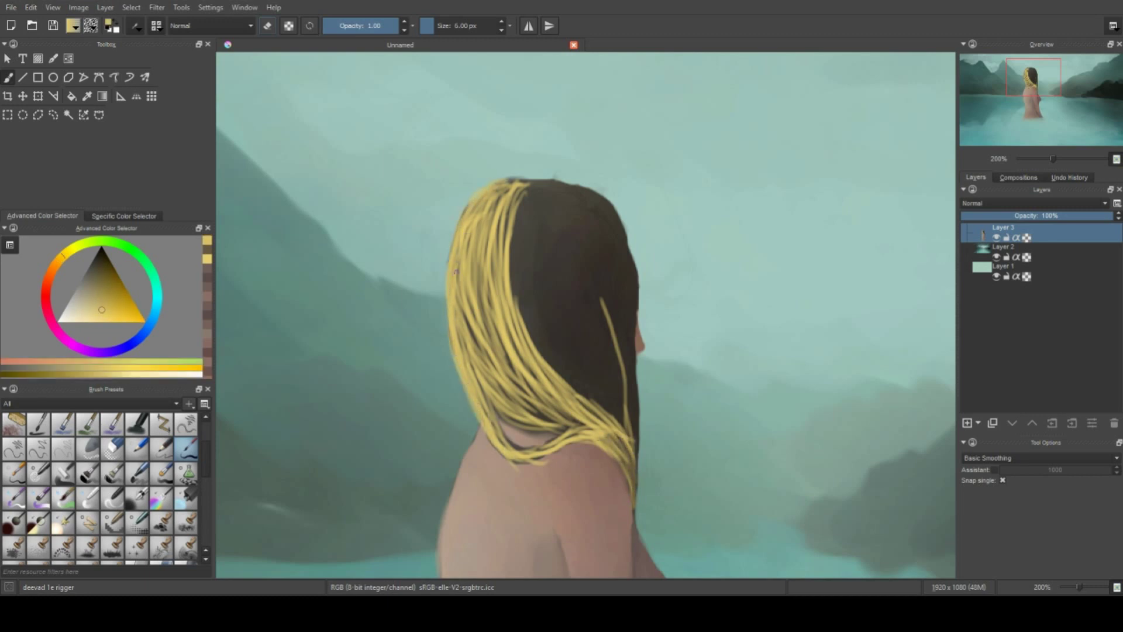
mouse_move(455, 271)
mouse_down()
mouse_move(485, 369)
mouse_move(597, 431)
mouse_up()
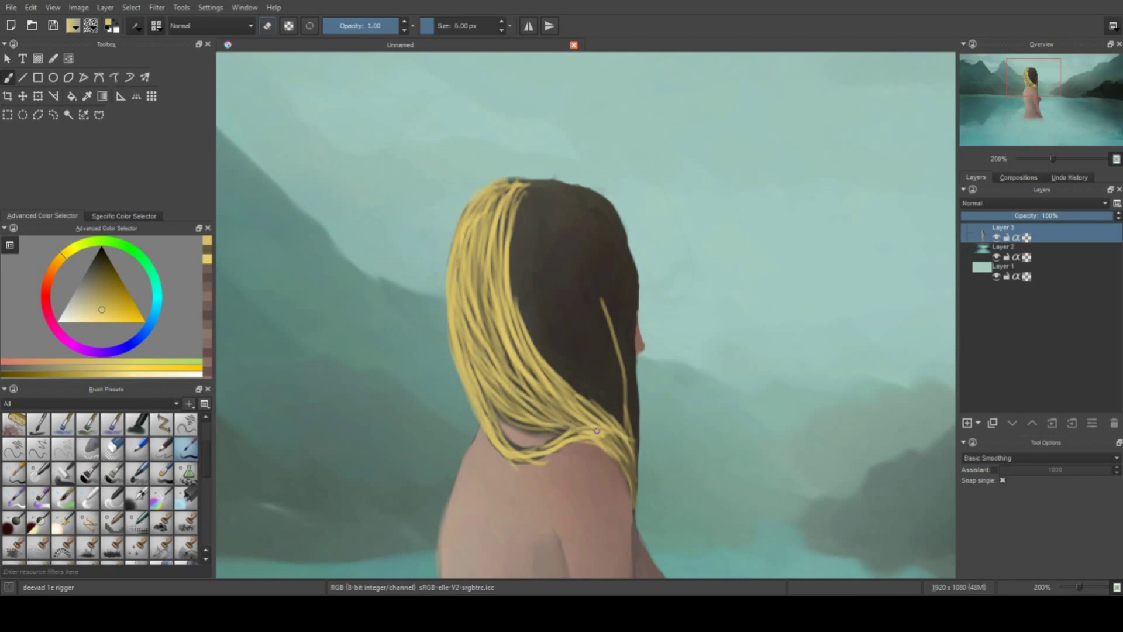
Sample the shoulder's skin tone and adjust the painting colour to a darker yellow
ctrl+click(503, 463)
ctrl+click(576, 458)
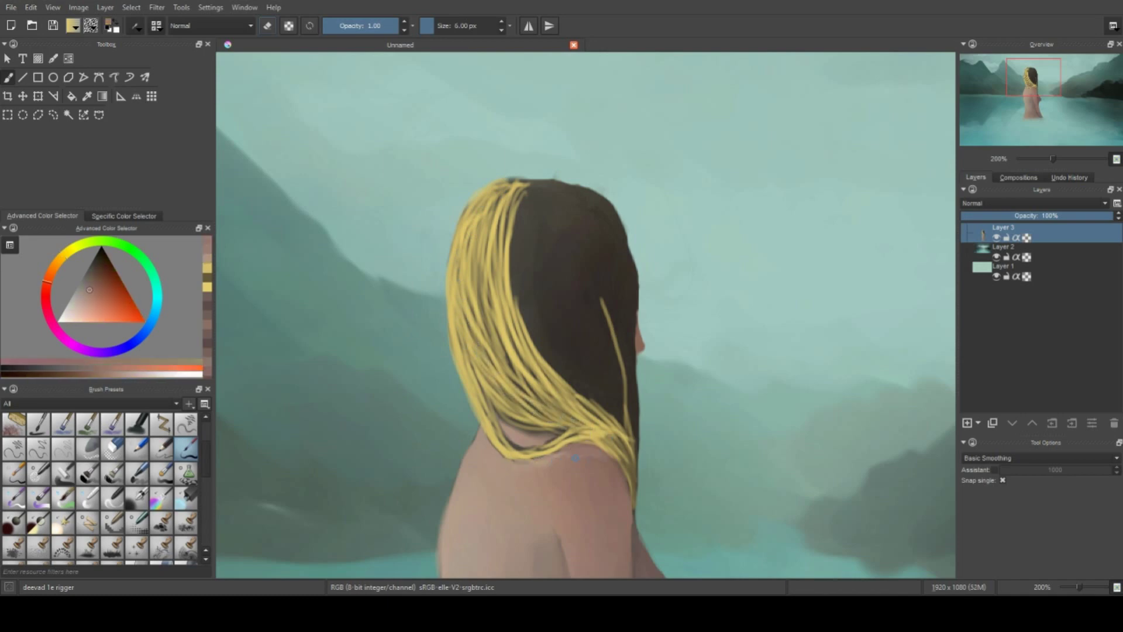
ctrl+click(600, 455)
ctrl+click(509, 428)
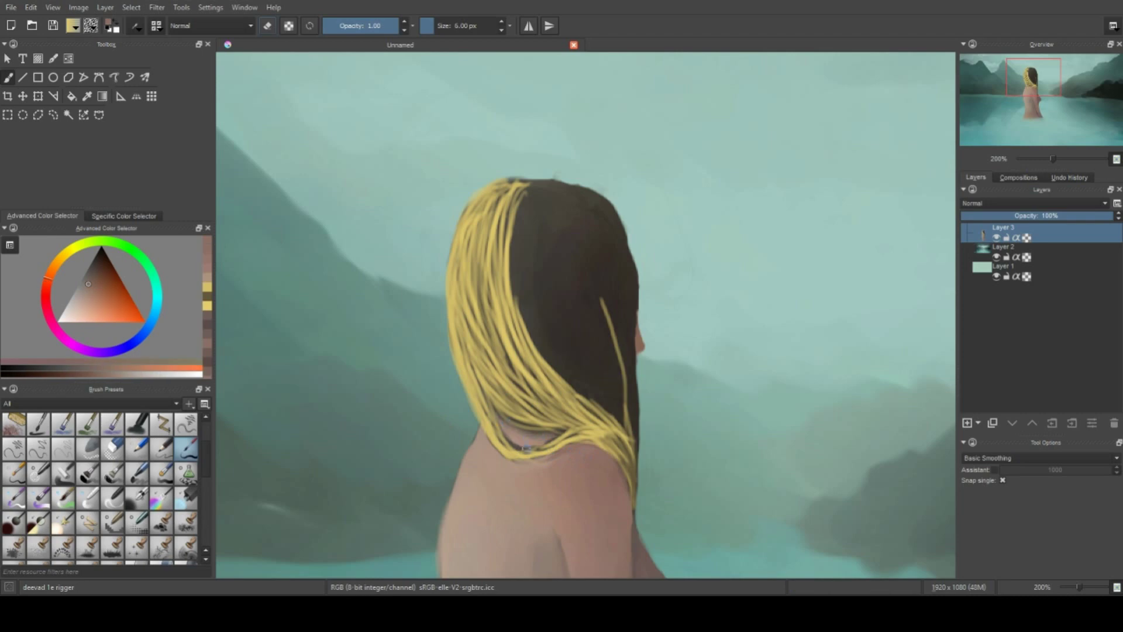
ctrl+click(541, 438)
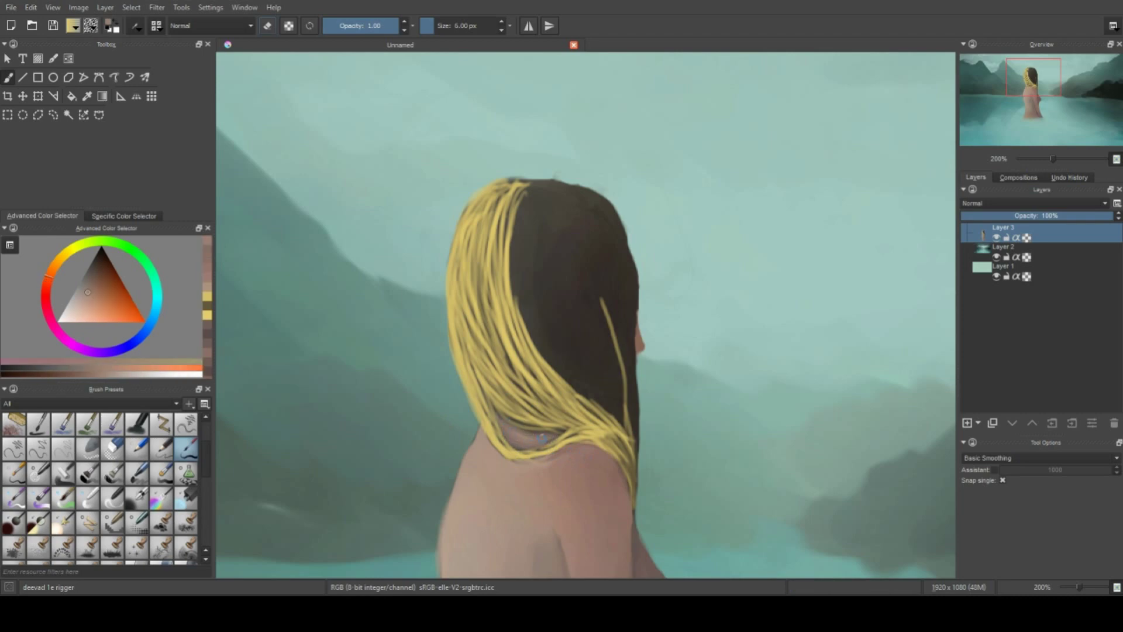
ctrl+click(555, 434)
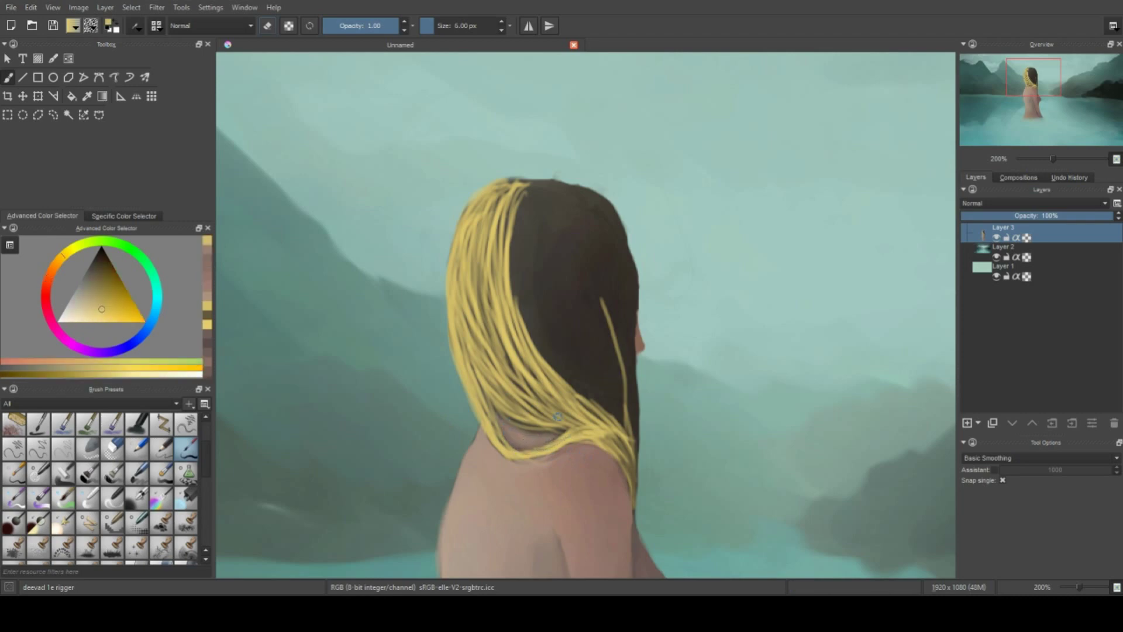
scroll(558, 417, down, 5)
scroll(577, 299, up, 5)
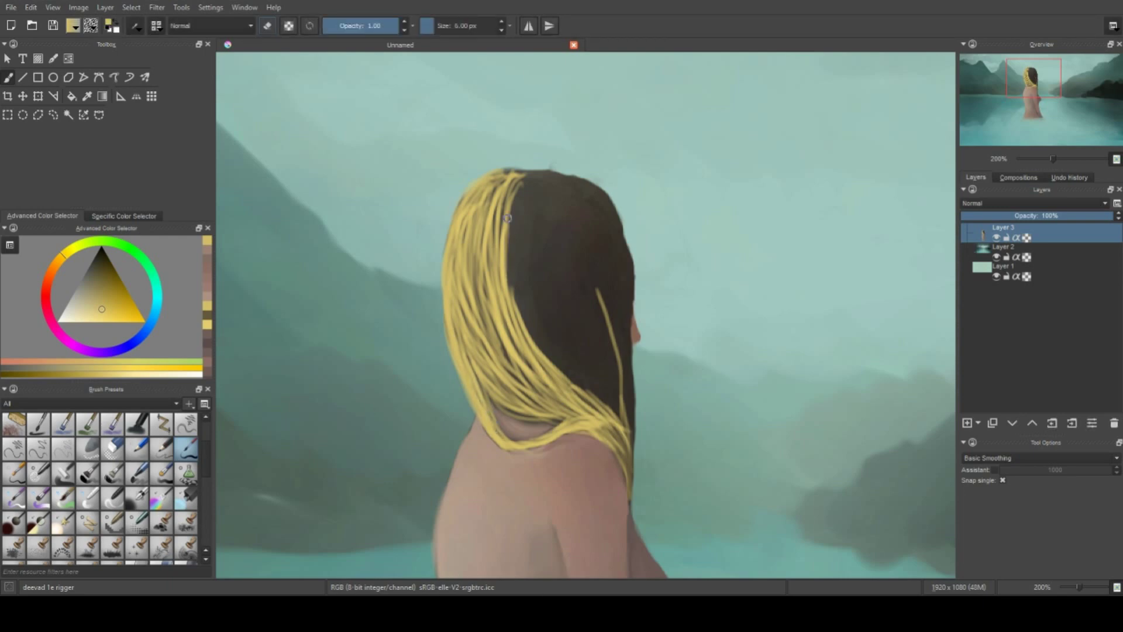
Paint thin yellow strands running down from the crown over the dark hair
drag(508, 217, 518, 310)
drag(506, 193, 492, 275)
drag(483, 211, 503, 357)
drag(503, 310, 561, 403)
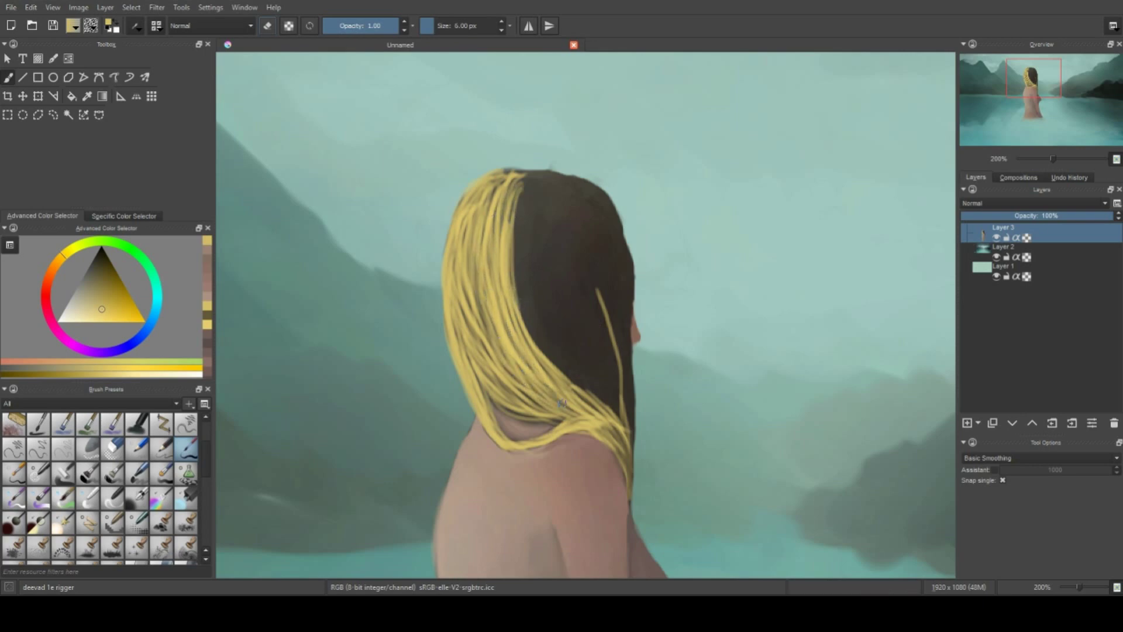
Switch to a broader painterly brush and paint darker gold strands near the hair's crown
key(k)
click(13, 497)
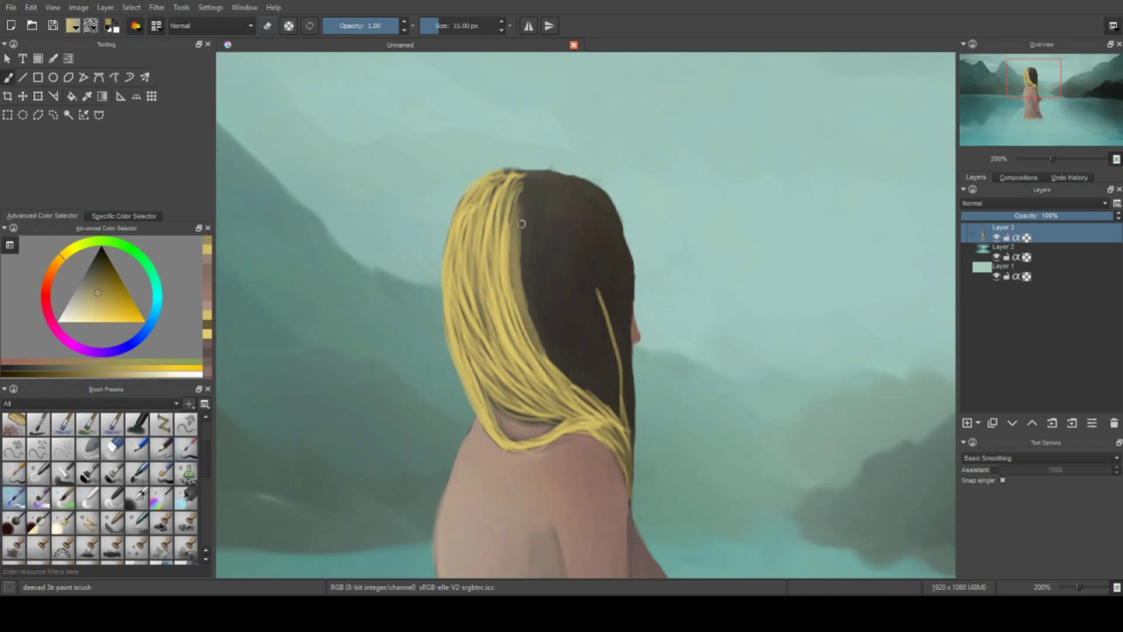
drag(521, 224, 550, 358)
drag(511, 196, 520, 246)
mouse_move(497, 167)
mouse_down()
mouse_move(537, 186)
mouse_move(543, 338)
mouse_up()
Blend lighter and darker golds over the dark hair at the parting
key(l)
drag(529, 269, 605, 402)
mouse_move(509, 205)
mouse_down()
mouse_move(585, 383)
mouse_move(526, 299)
mouse_up()
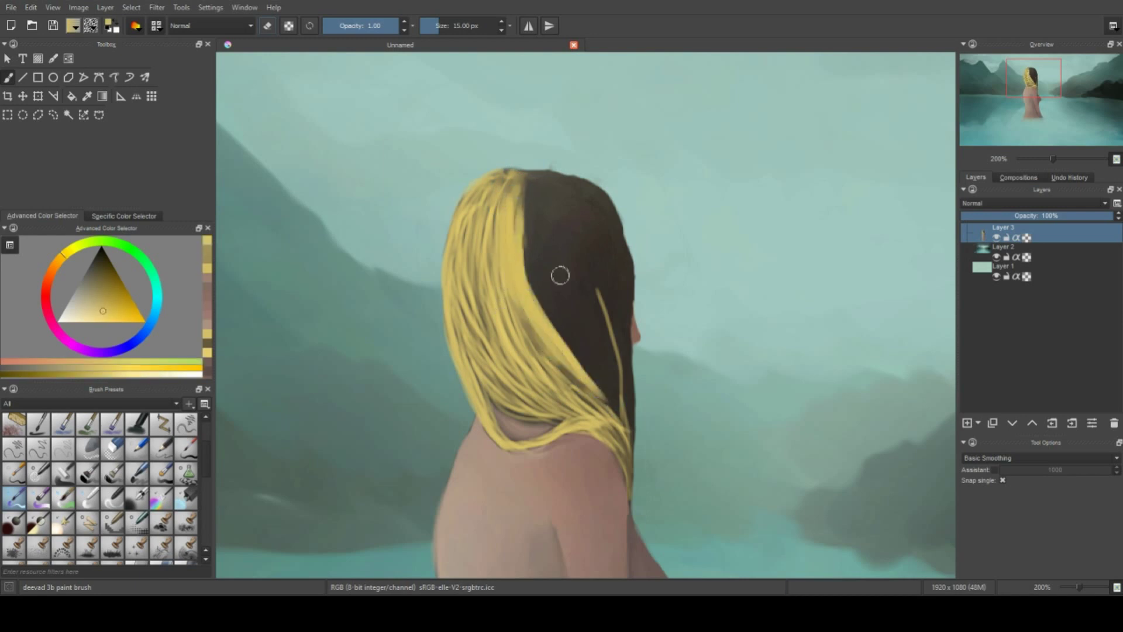
key(k)
drag(509, 246, 541, 348)
mouse_move(504, 193)
mouse_down()
mouse_move(527, 301)
mouse_move(553, 327)
mouse_up()
drag(544, 226, 579, 365)
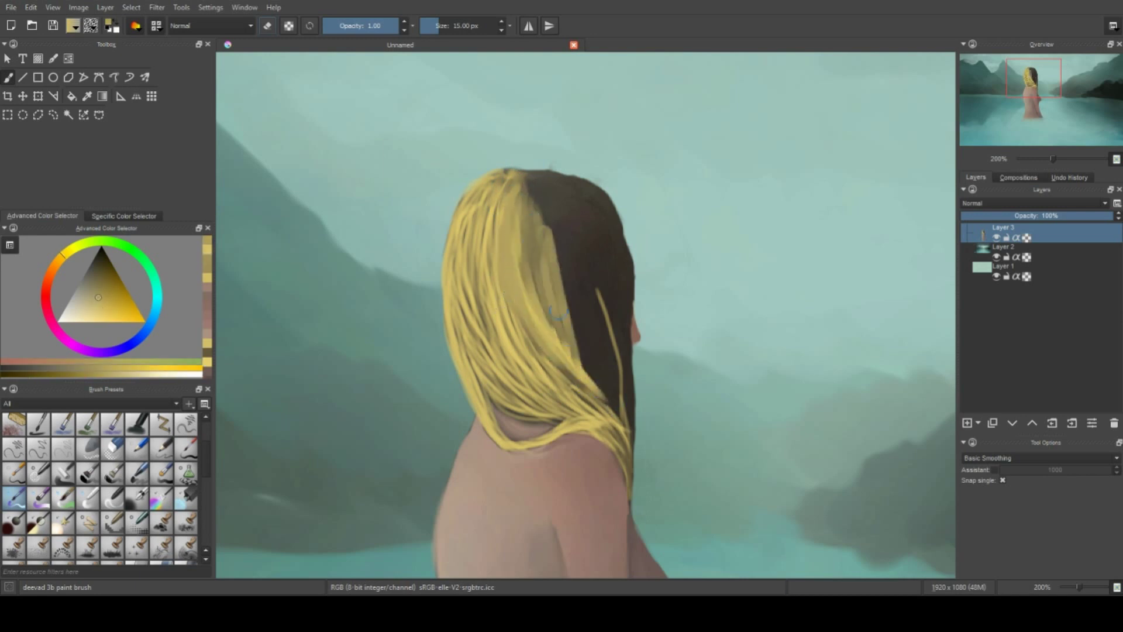
Cover a stray gold strand on the right with dark brown hair colour
ctrl+click(559, 314)
drag(600, 289, 623, 404)
drag(602, 190, 629, 251)
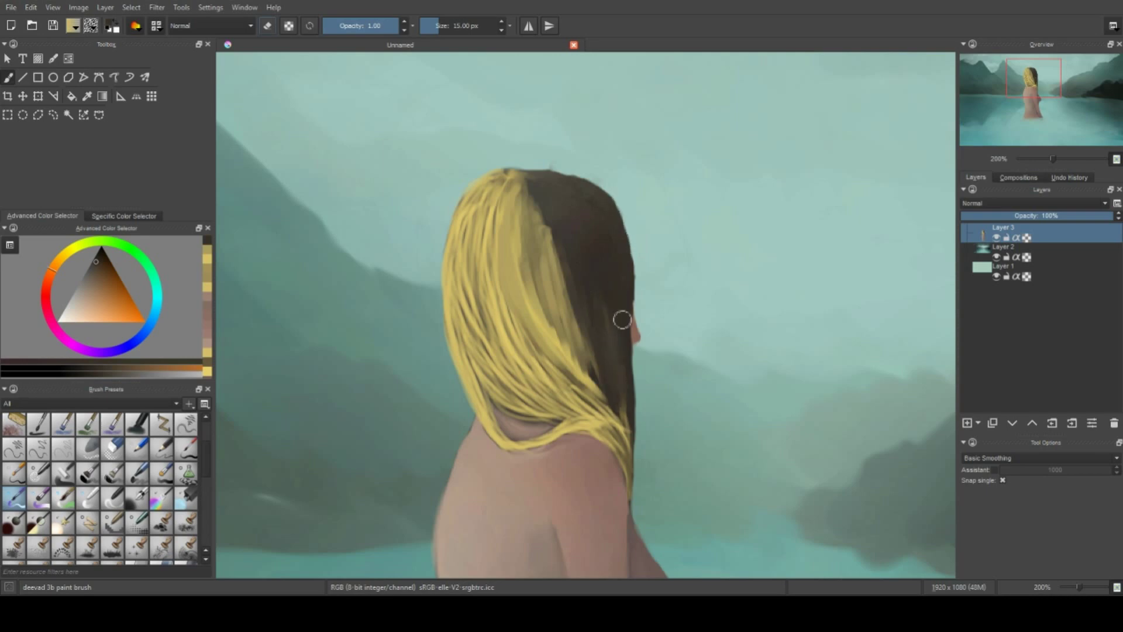
Paint mid-gold strands down toward the shoulder and push the gold into the dark hair
ctrl+click(499, 256)
mouse_move(489, 202)
mouse_down()
mouse_move(485, 322)
mouse_move(532, 389)
mouse_up()
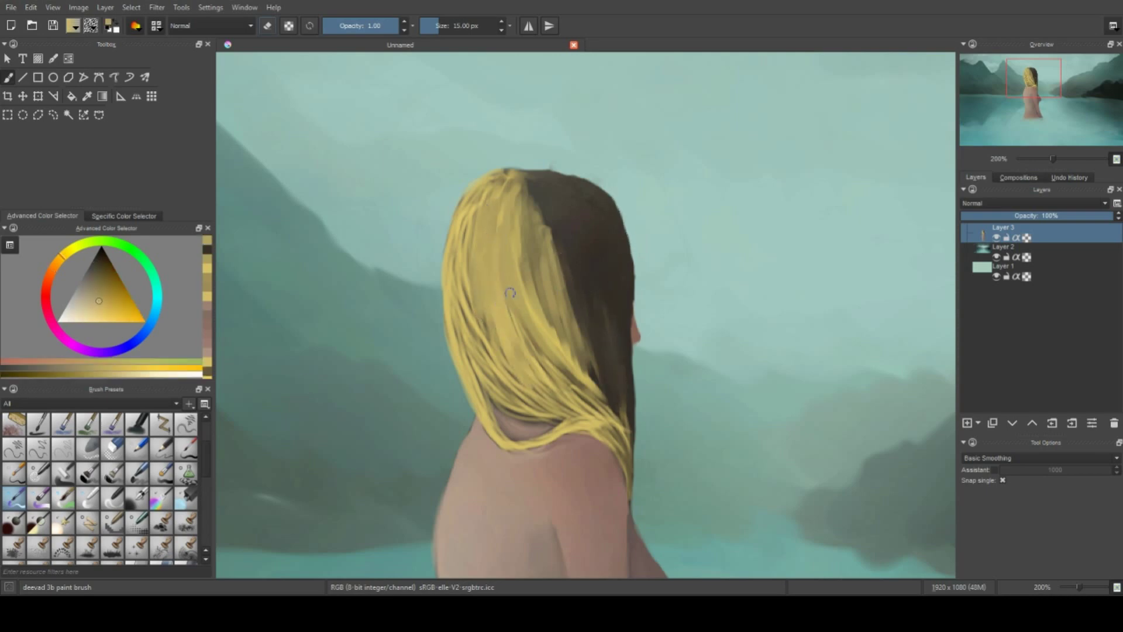
drag(527, 339, 597, 418)
drag(538, 299, 608, 414)
drag(582, 374, 544, 257)
drag(584, 351, 553, 234)
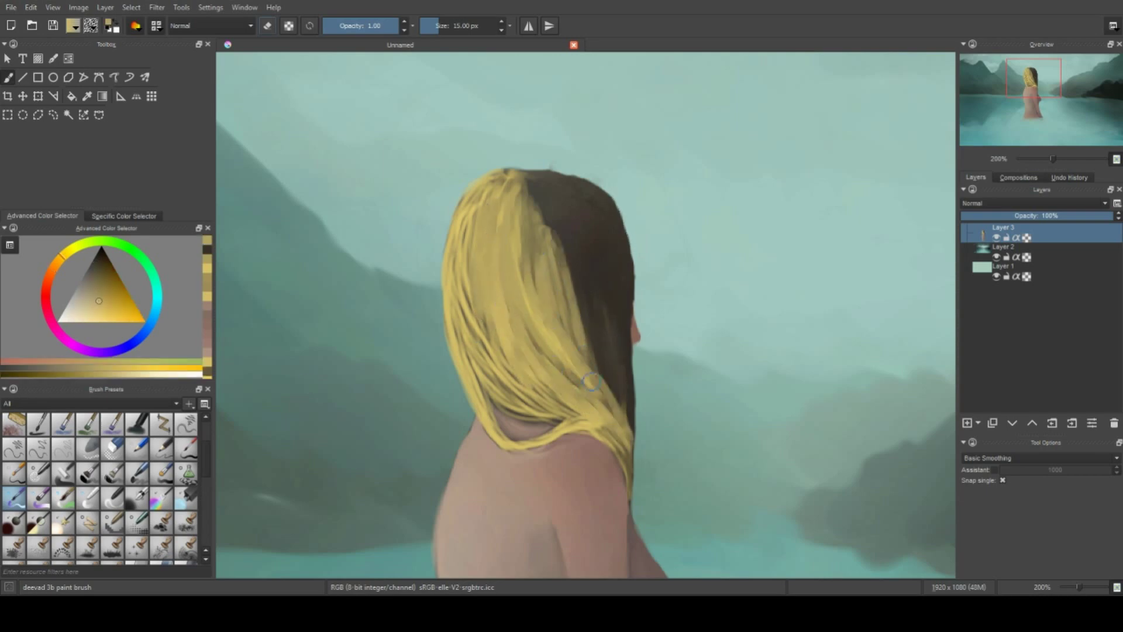
drag(564, 287, 534, 186)
drag(547, 228, 510, 175)
Paint gold down the hair's left side, gold-brown tips at the right shoulder, and erase the strand edge
mouse_move(468, 210)
mouse_down()
mouse_move(459, 310)
mouse_move(501, 374)
mouse_up()
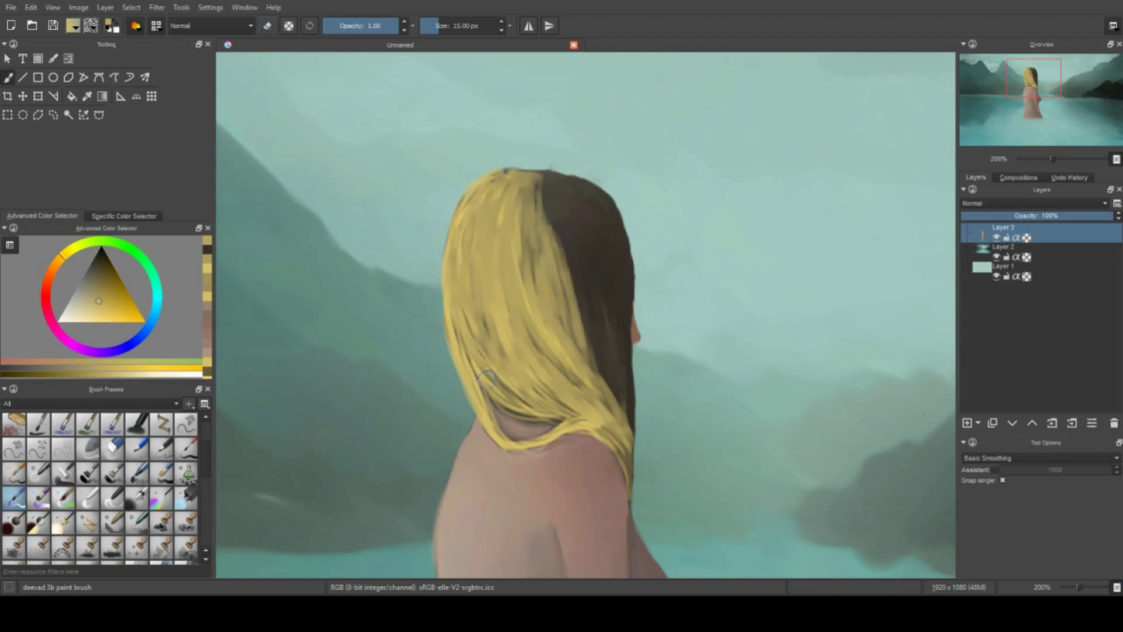
mouse_move(454, 299)
mouse_down()
mouse_move(486, 409)
mouse_move(585, 416)
mouse_move(626, 460)
mouse_up()
ctrl+click(631, 422)
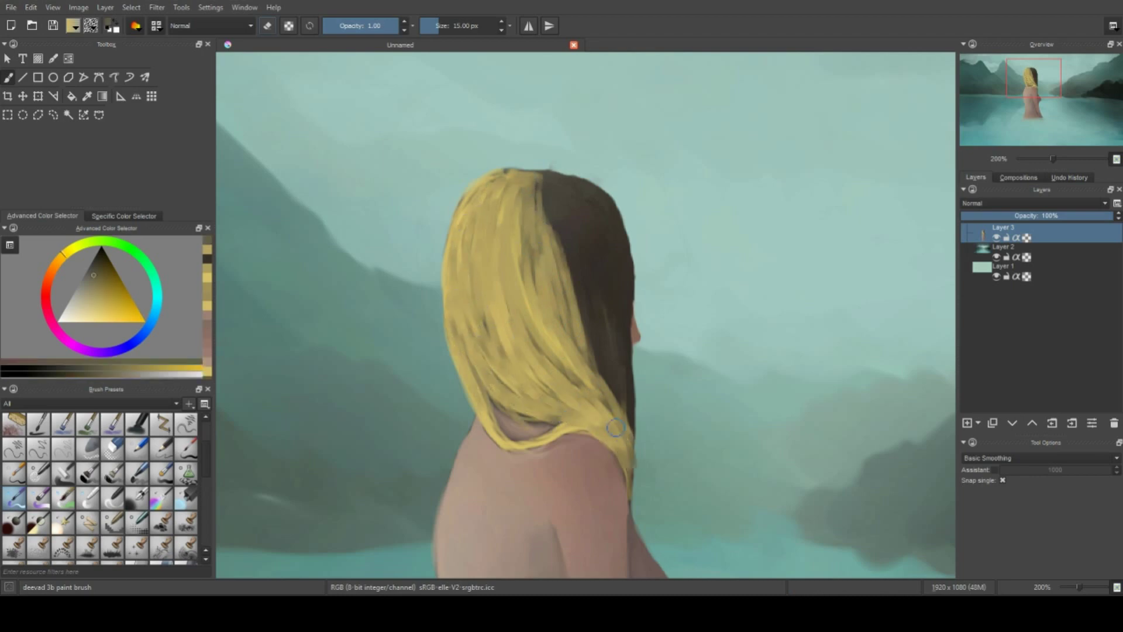
drag(611, 410, 623, 473)
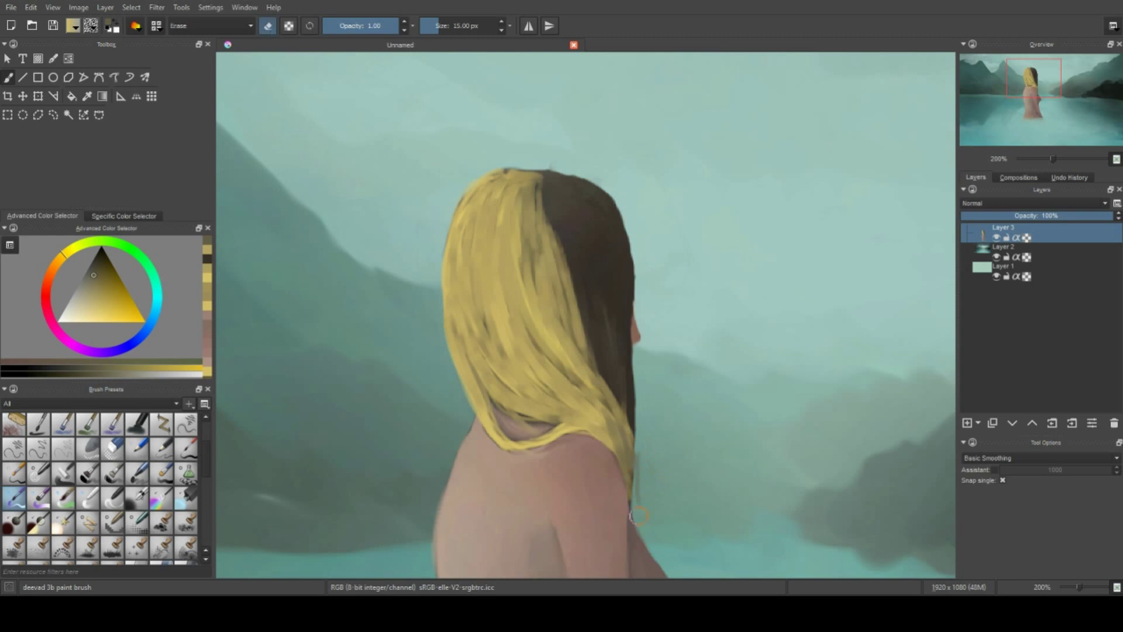
drag(638, 516, 626, 383)
Return to painting and lay sampled yellow along the hair's right edge
key(e)
ctrl+click(608, 410)
drag(629, 430, 622, 357)
drag(621, 410, 585, 302)
mouse_move(615, 375)
mouse_down()
mouse_move(579, 298)
mouse_move(603, 292)
mouse_up()
Cover the dark brown patch on the right with sampled lighter yellows
ctrl+click(601, 303)
drag(625, 340, 620, 257)
drag(614, 369, 594, 258)
drag(611, 339, 603, 251)
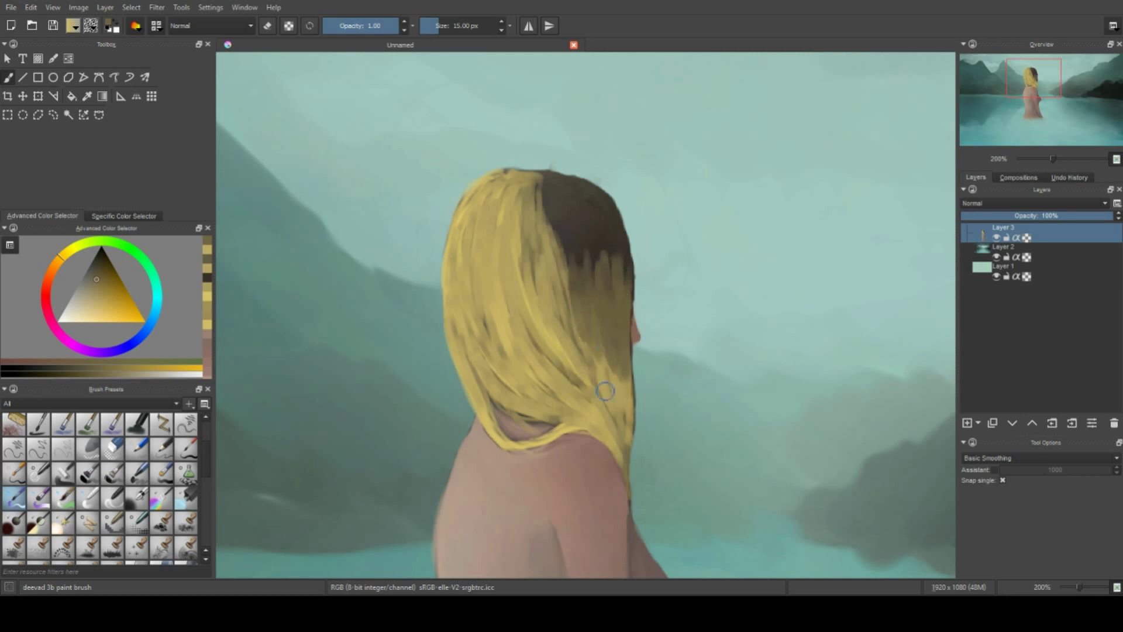
ctrl+click(606, 389)
mouse_move(603, 377)
mouse_down()
mouse_move(576, 296)
mouse_move(584, 301)
mouse_up()
Cover the remaining dark patch at the hair's top and right with sampled yellows
drag(630, 401, 623, 275)
drag(629, 319, 596, 193)
ctrl+click(623, 281)
mouse_move(591, 310)
mouse_down()
mouse_move(553, 184)
mouse_move(588, 190)
mouse_up()
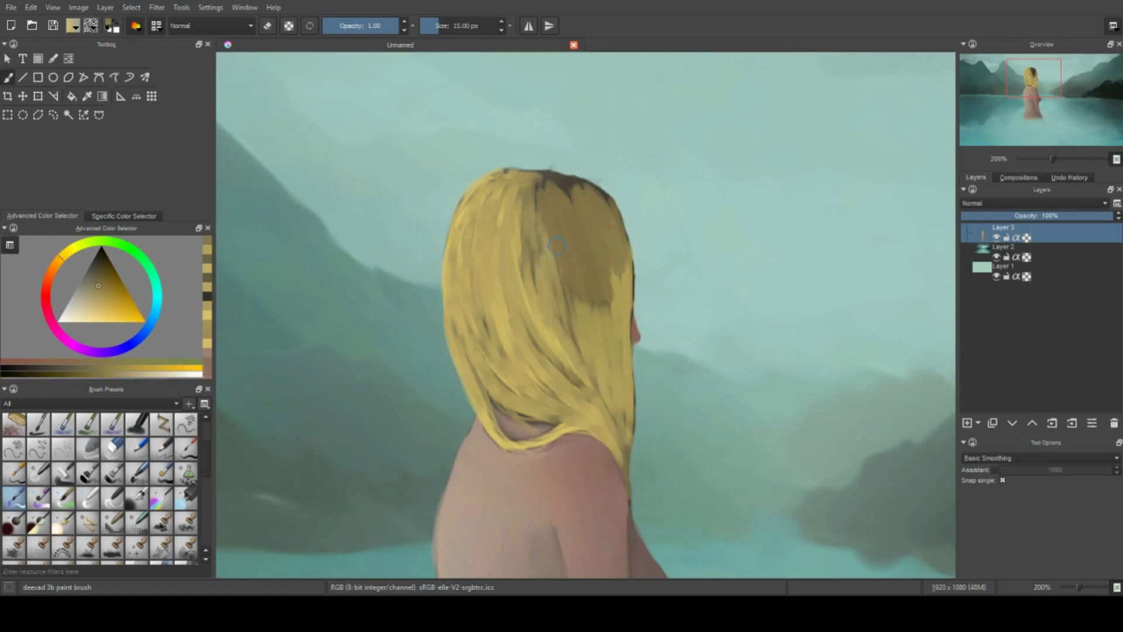
ctrl+click(571, 301)
drag(570, 301, 590, 229)
mouse_move(617, 310)
mouse_down()
mouse_move(596, 196)
mouse_move(568, 174)
mouse_up()
Blend yellow across the top of the hair, smoothing and lightening the strokes
drag(571, 214, 564, 175)
ctrl+click(553, 251)
drag(556, 275, 547, 190)
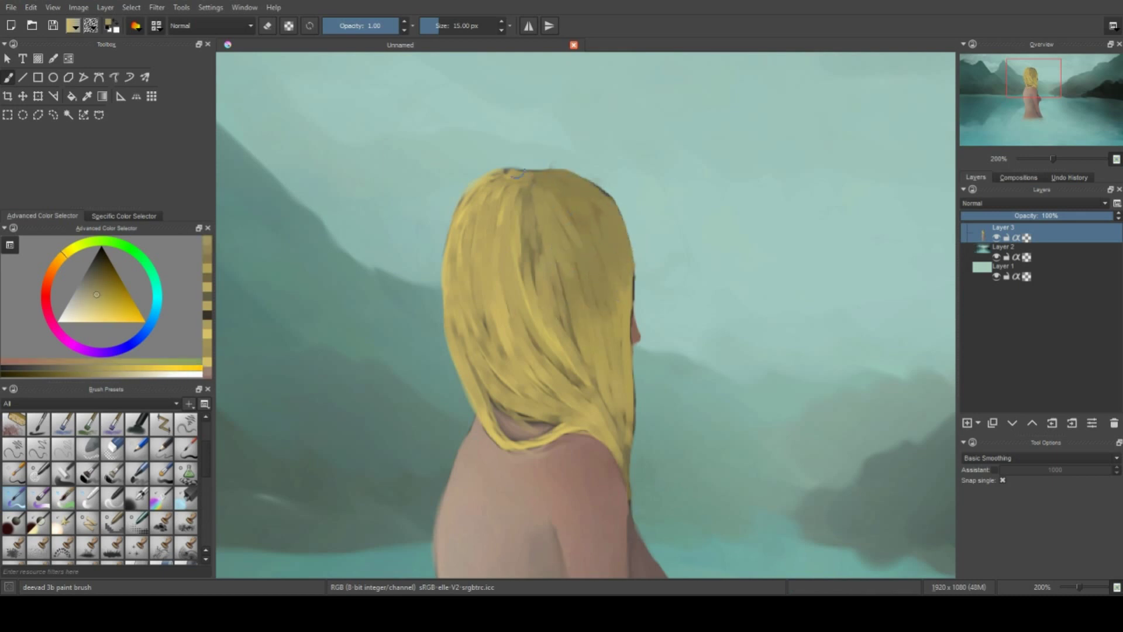
mouse_move(564, 243)
mouse_down()
mouse_move(552, 193)
mouse_move(576, 186)
mouse_move(597, 198)
mouse_up()
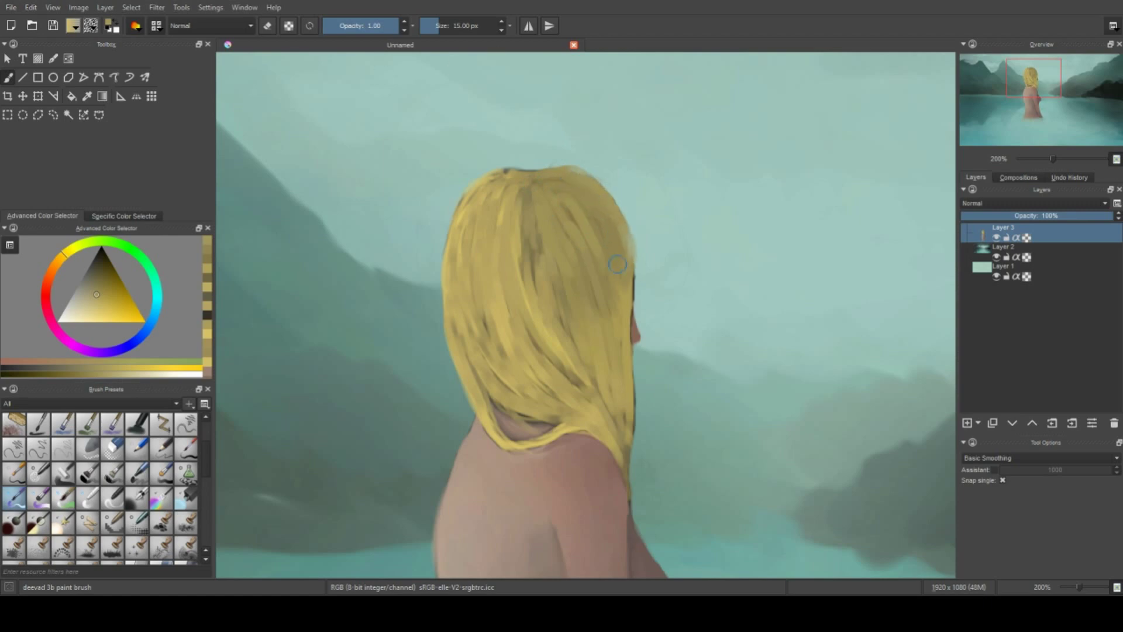
mouse_move(613, 328)
mouse_down()
mouse_move(631, 275)
mouse_move(571, 207)
mouse_up()
drag(529, 290, 529, 181)
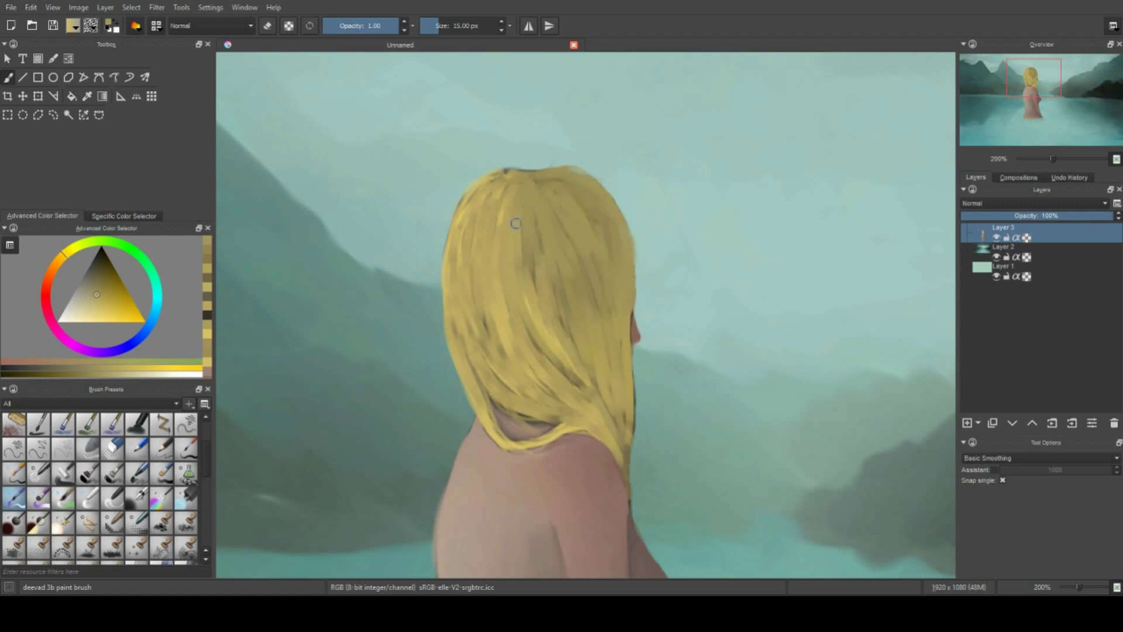
mouse_move(465, 266)
mouse_down()
mouse_move(532, 311)
mouse_move(525, 200)
mouse_up()
Paint light yellow strokes around the crown of the hair
ctrl+click(539, 327)
drag(539, 324, 521, 212)
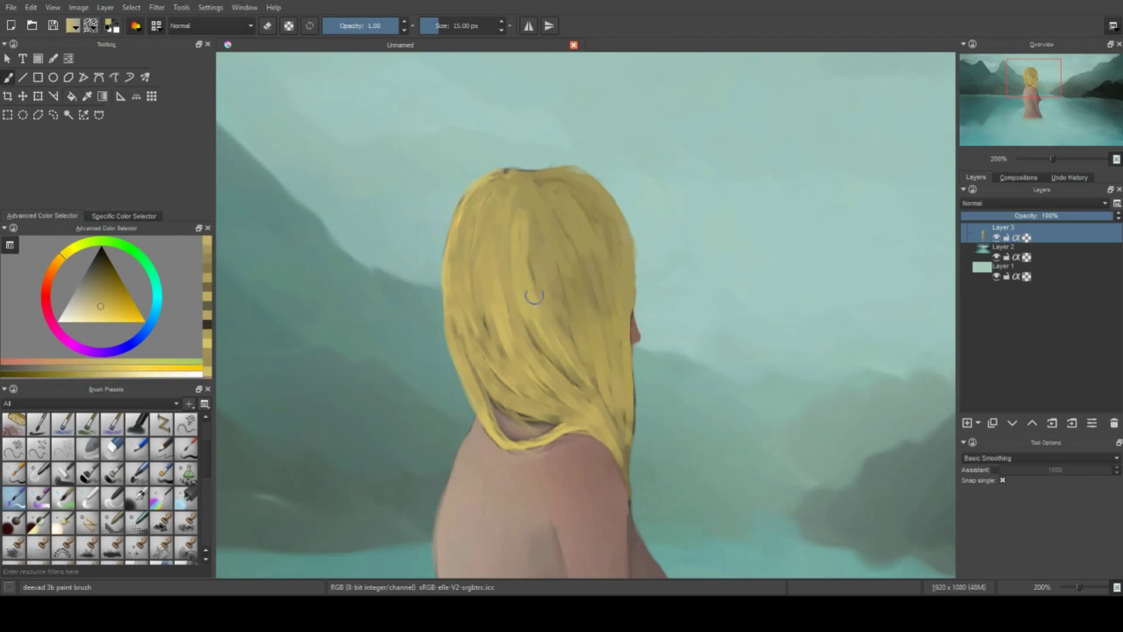
drag(509, 298, 518, 222)
drag(513, 183, 491, 171)
drag(544, 245, 531, 241)
Lighten the crown and upper right of the hair and add light strokes along its right edge
drag(535, 299, 547, 217)
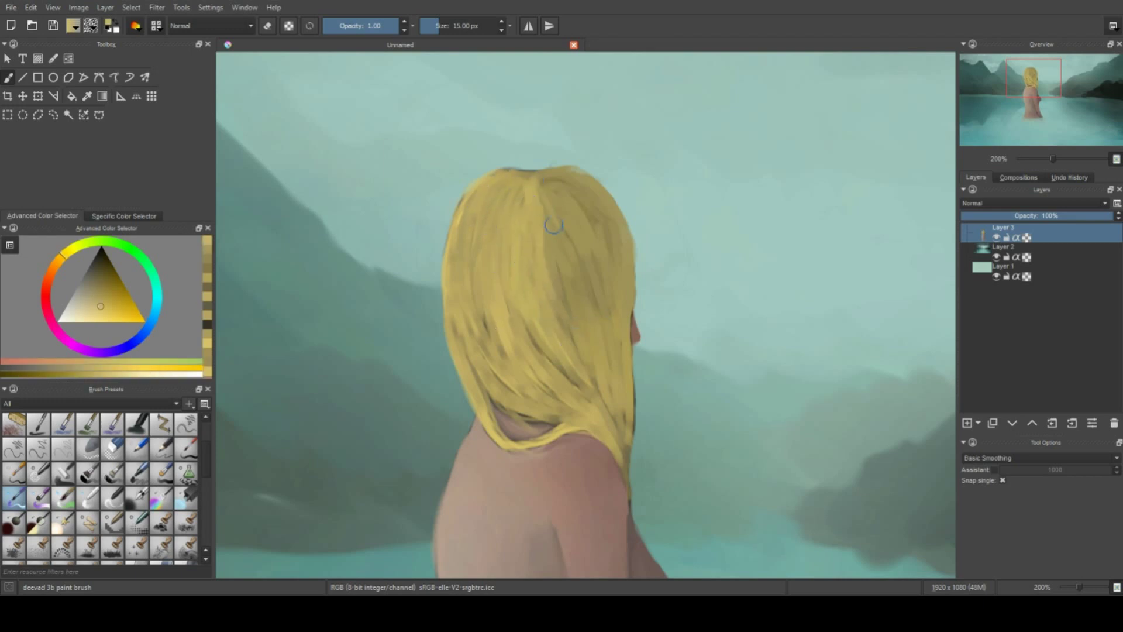
drag(568, 322, 553, 199)
mouse_move(561, 263)
mouse_down()
mouse_move(544, 175)
mouse_move(587, 222)
mouse_move(608, 175)
mouse_up()
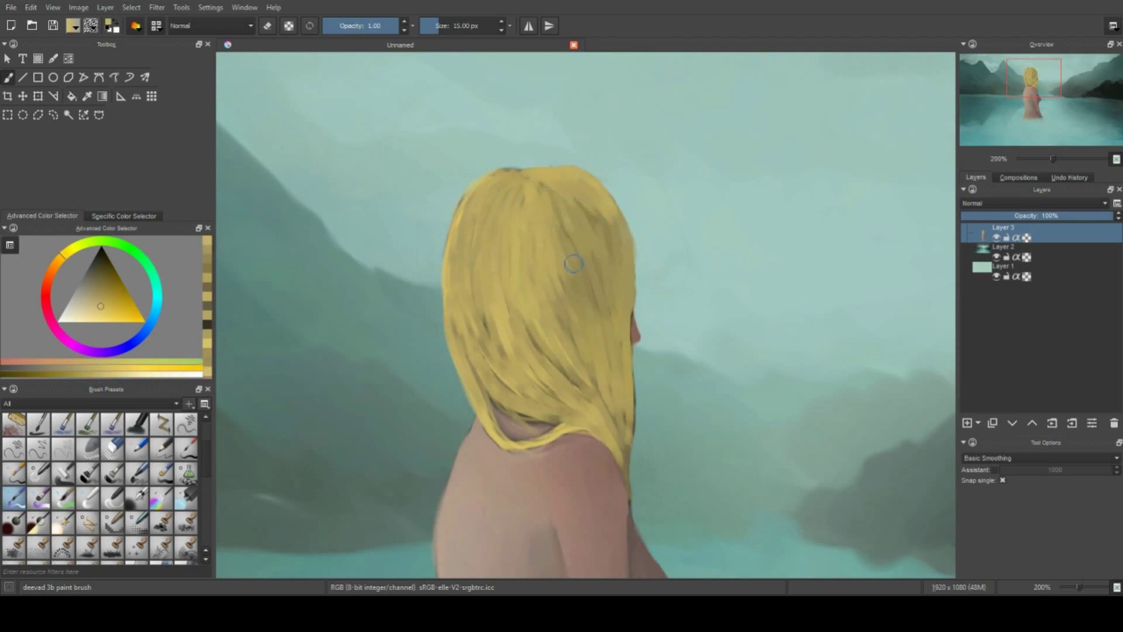
mouse_move(603, 263)
mouse_down()
mouse_move(585, 193)
mouse_move(620, 211)
mouse_move(586, 299)
mouse_move(579, 251)
mouse_up()
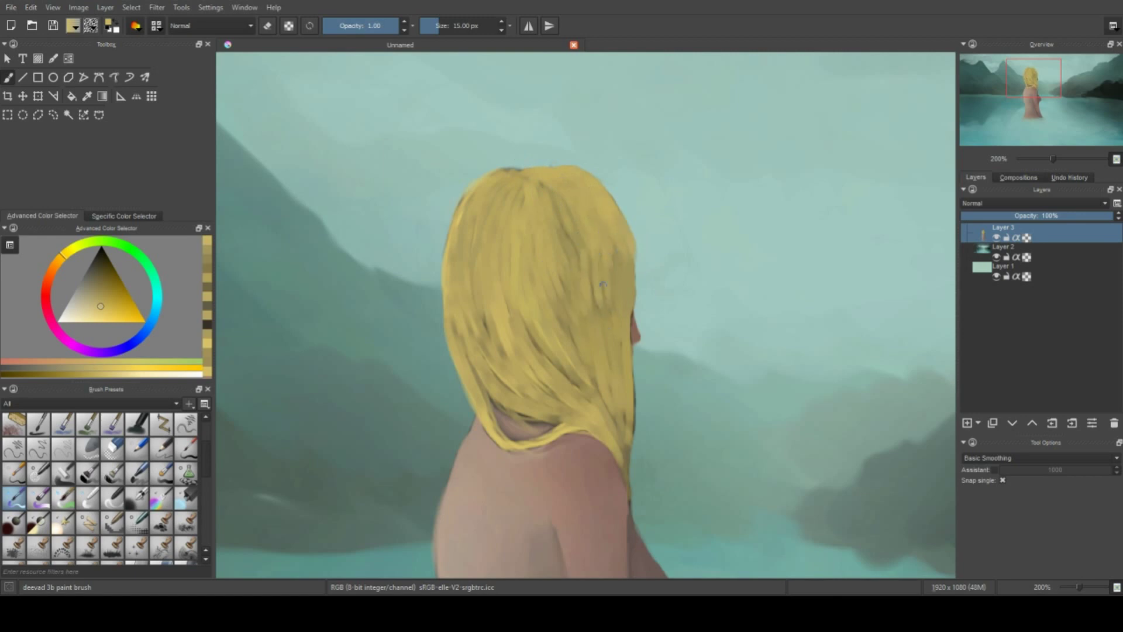
mouse_move(615, 313)
mouse_down()
mouse_move(622, 221)
mouse_move(614, 357)
mouse_move(579, 392)
mouse_up()
Adjust brush opacity, resample the hair's yellow, and add faint strokes along the hair's lower and right edges
drag(620, 351, 614, 439)
scroll(726, 521, down, 3)
scroll(690, 450, up, 2)
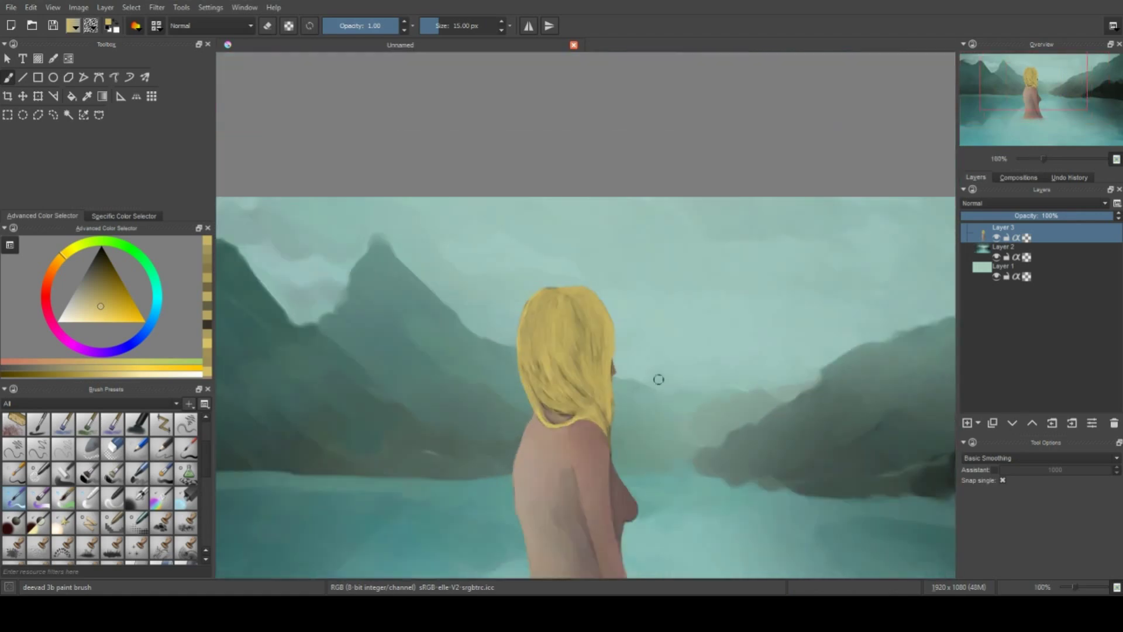
scroll(657, 378, up, 2)
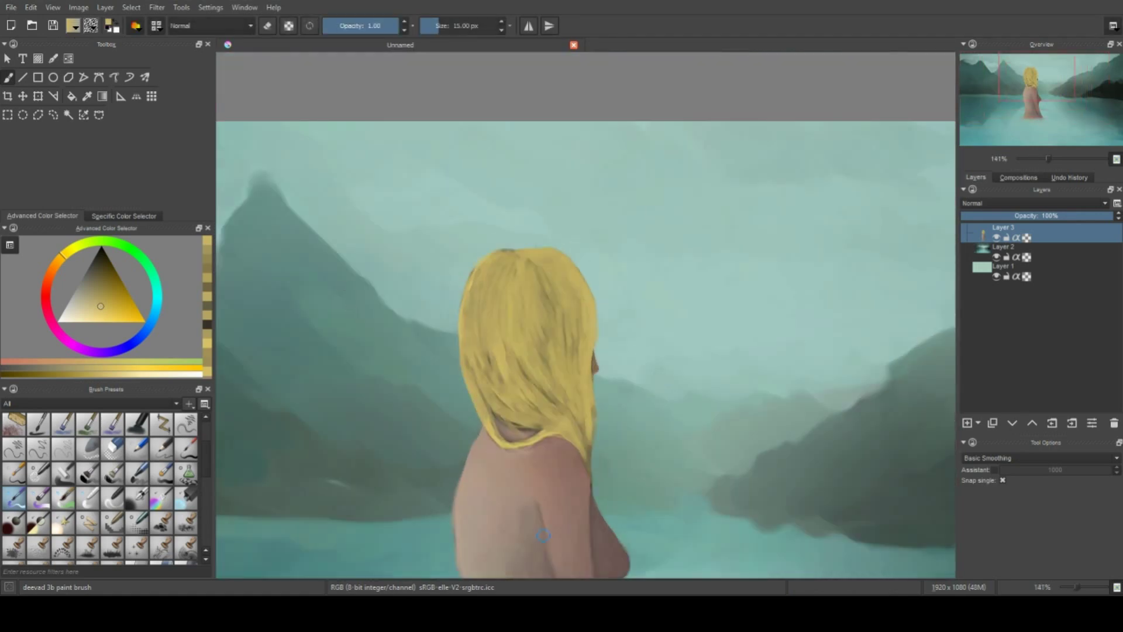
ctrl+click(557, 190)
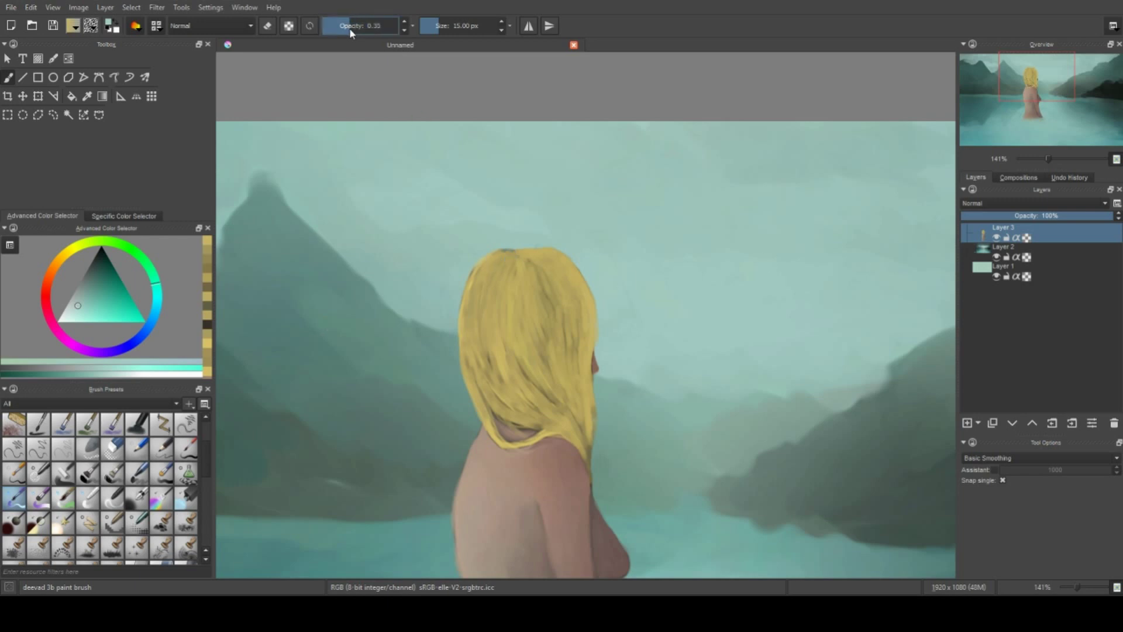
key(i)
key(i)
key(i)
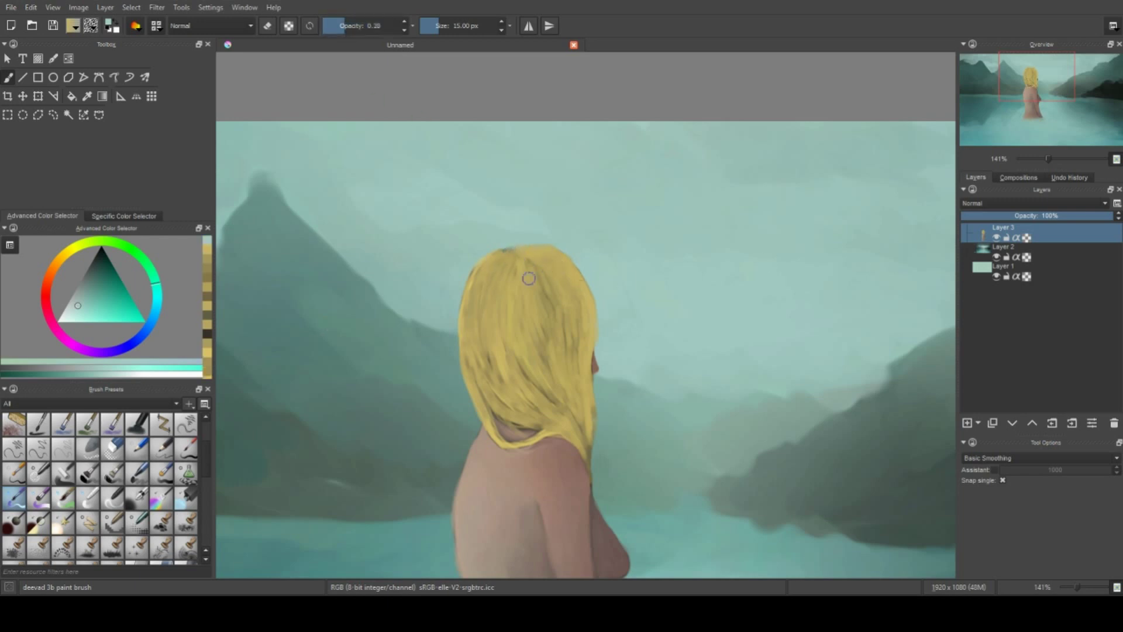
key(o)
key(o)
key(o)
key(o)
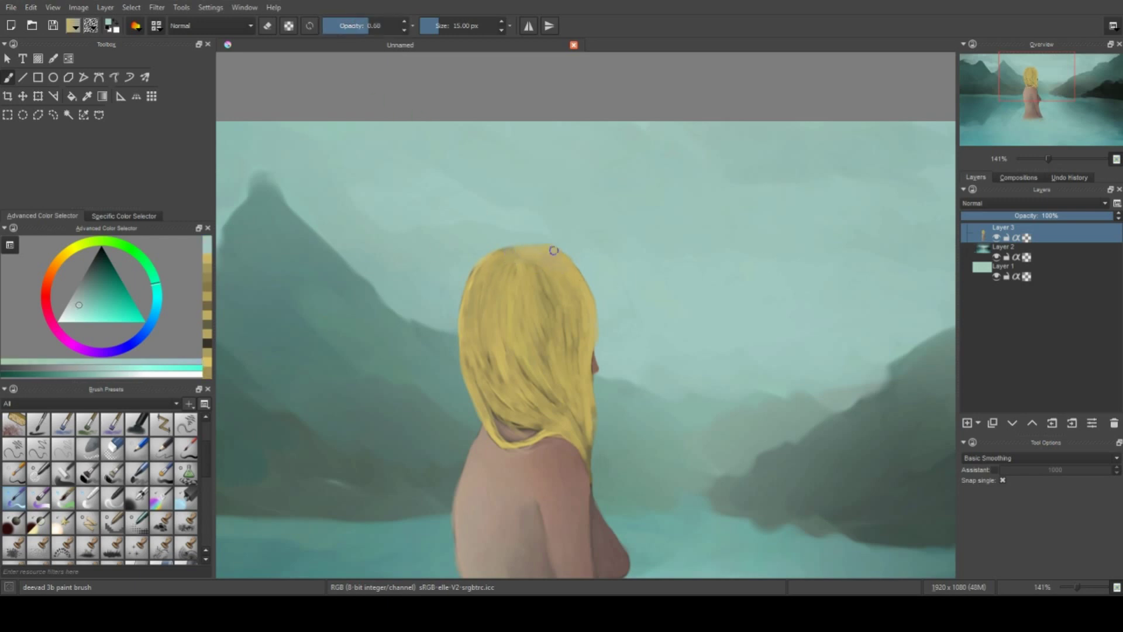
ctrl+click(516, 342)
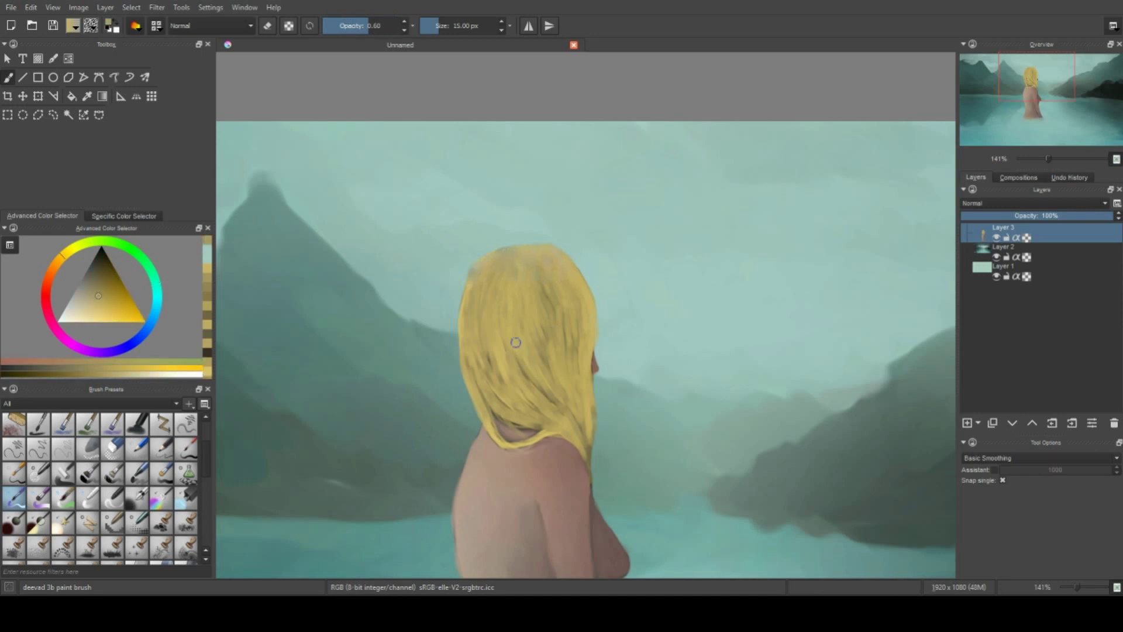
ctrl+click(527, 424)
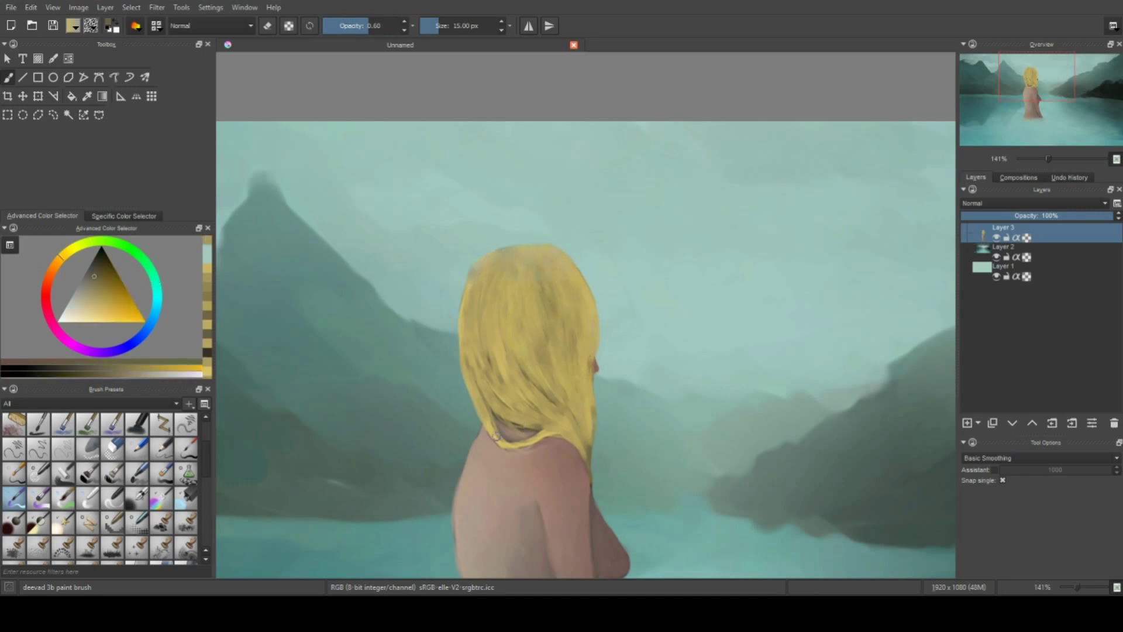
drag(478, 385, 575, 439)
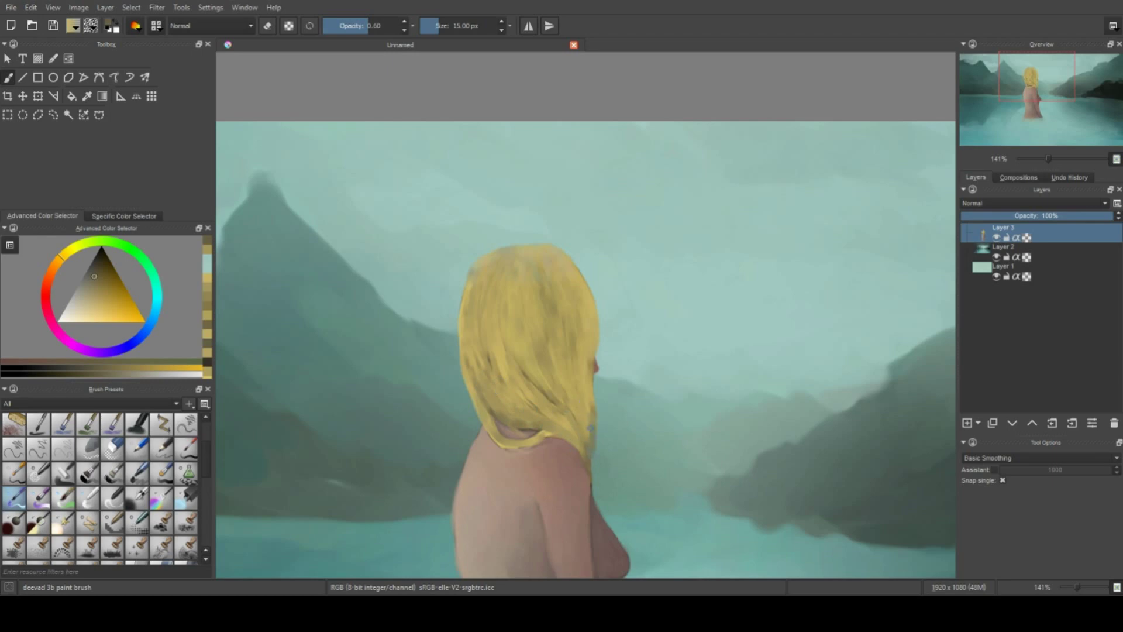
Switch to eraser at full opacity and erase around the top edge of the hair
scroll(632, 514, down, 3)
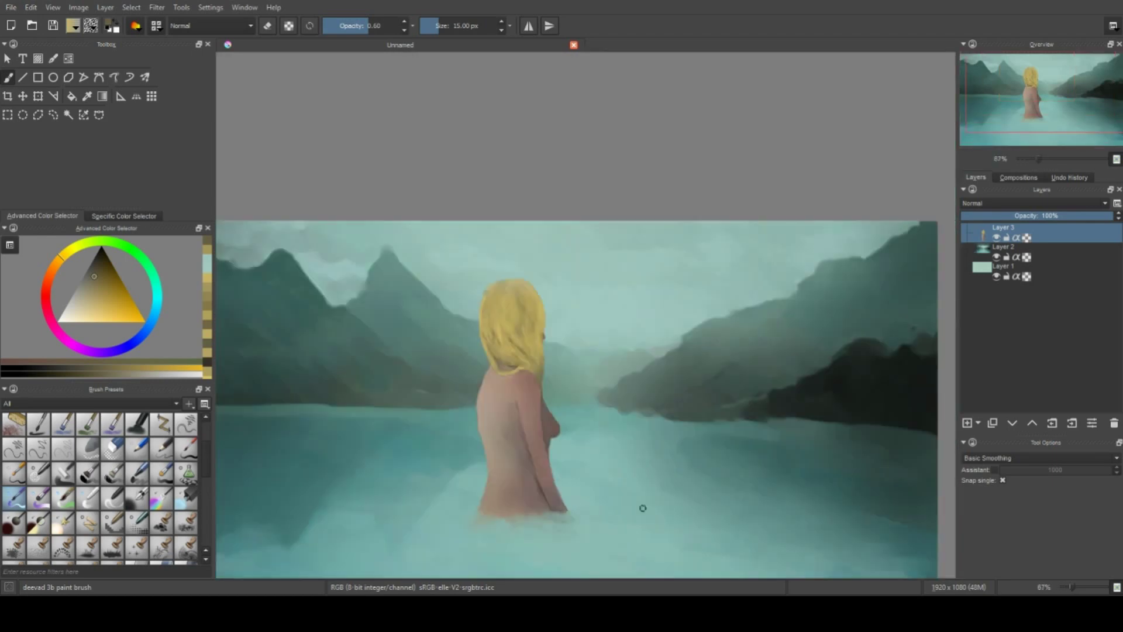
key(e)
scroll(468, 236, up, 3)
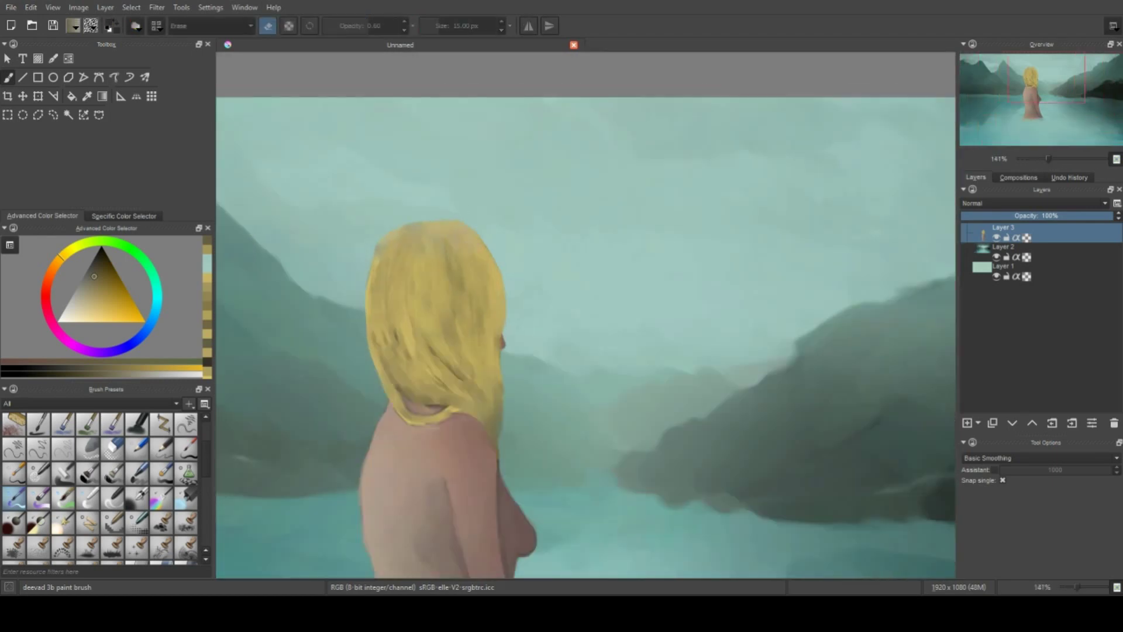
key(o)
key(o)
key(o)
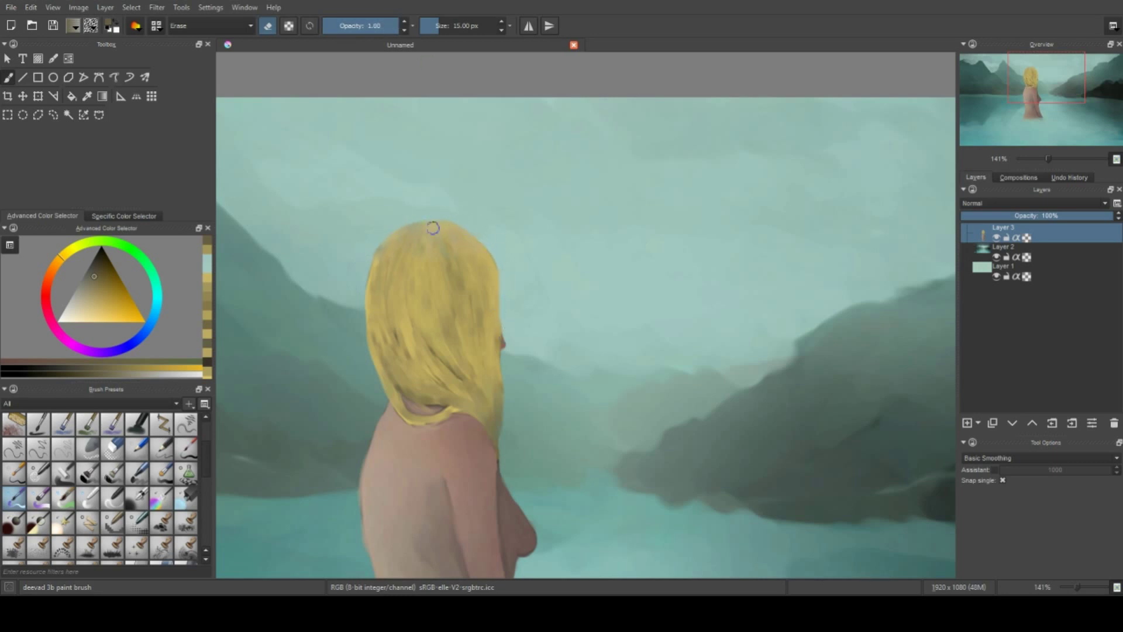
scroll(645, 417, down, 3)
scroll(499, 300, up, 3)
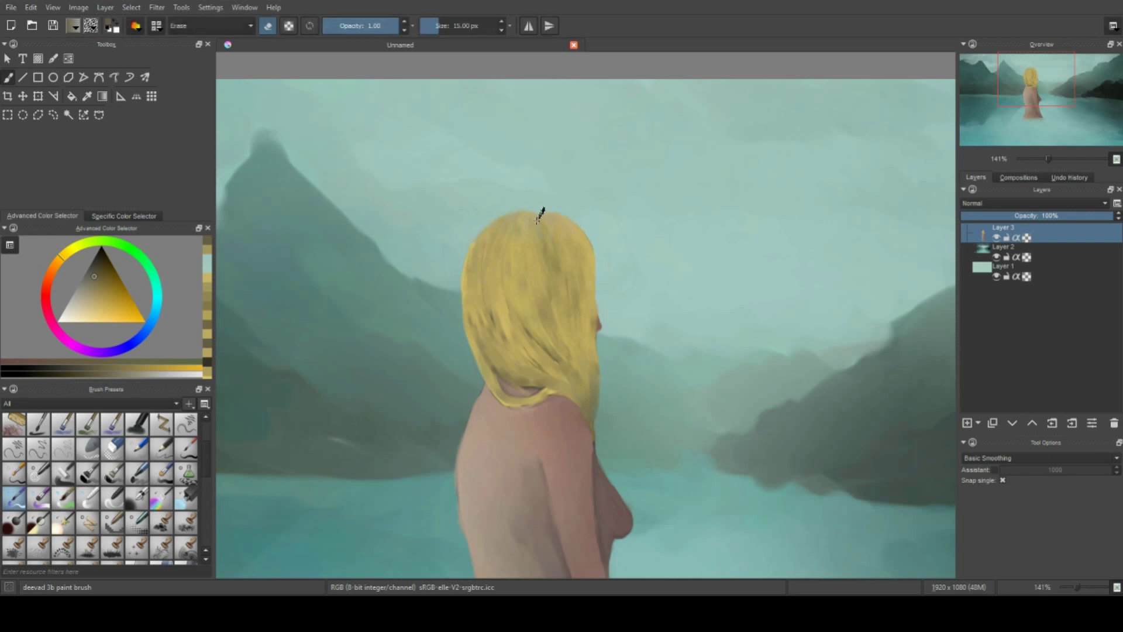
Sample several yellows from the hair to repaint its edge, then return to erasing
ctrl+click(537, 221)
key(e)
ctrl+click(523, 236)
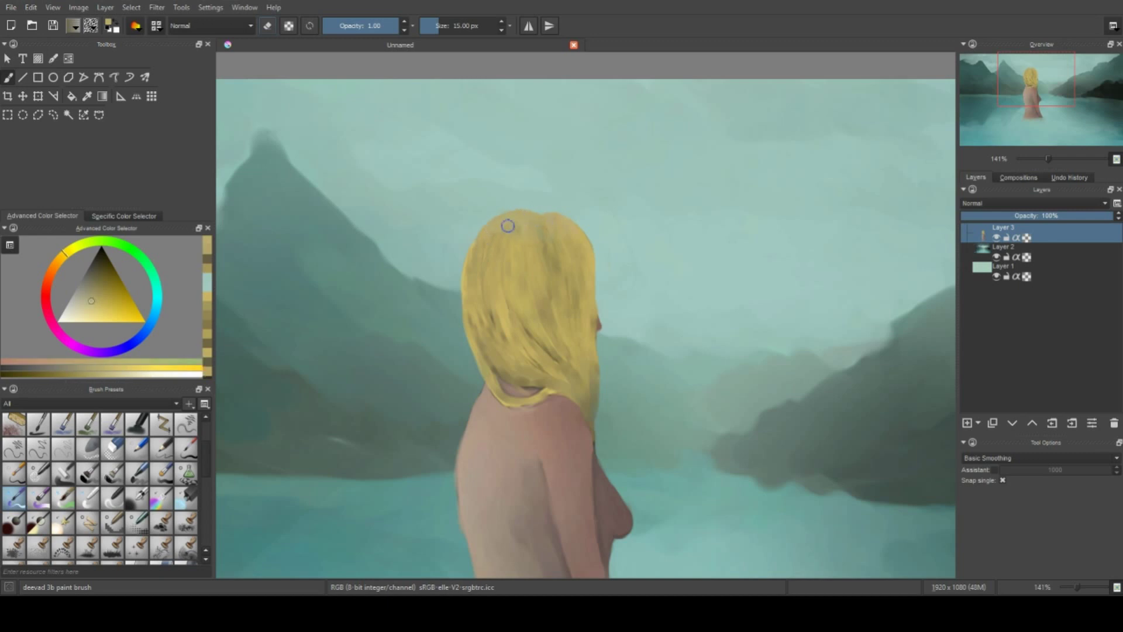
ctrl+click(500, 238)
ctrl+click(506, 272)
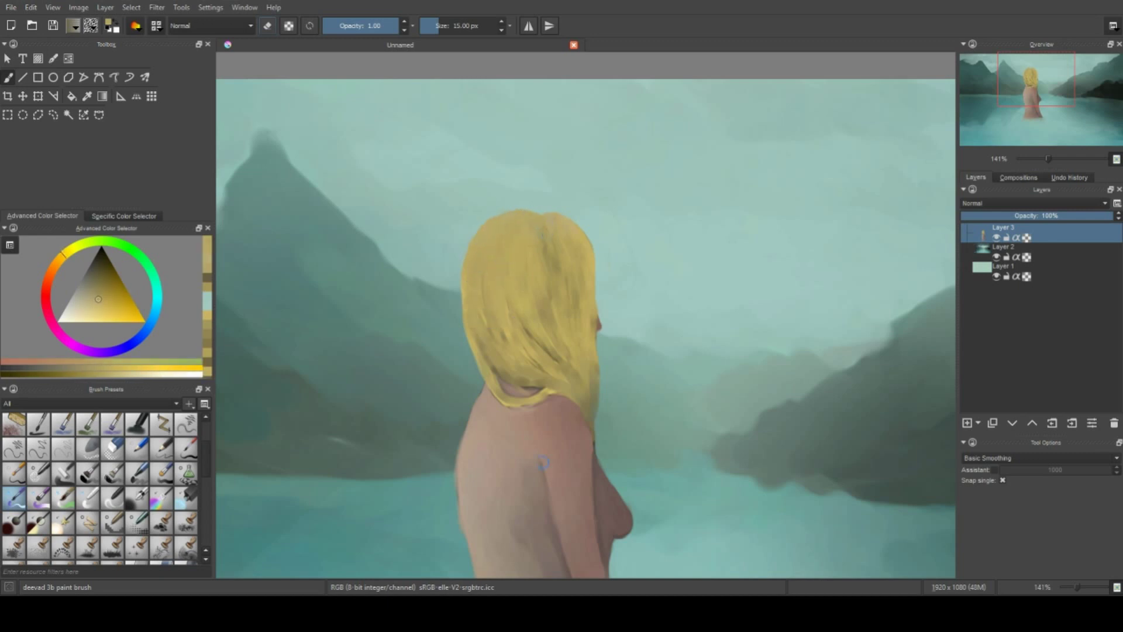
key(e)
scroll(635, 522, down, 3)
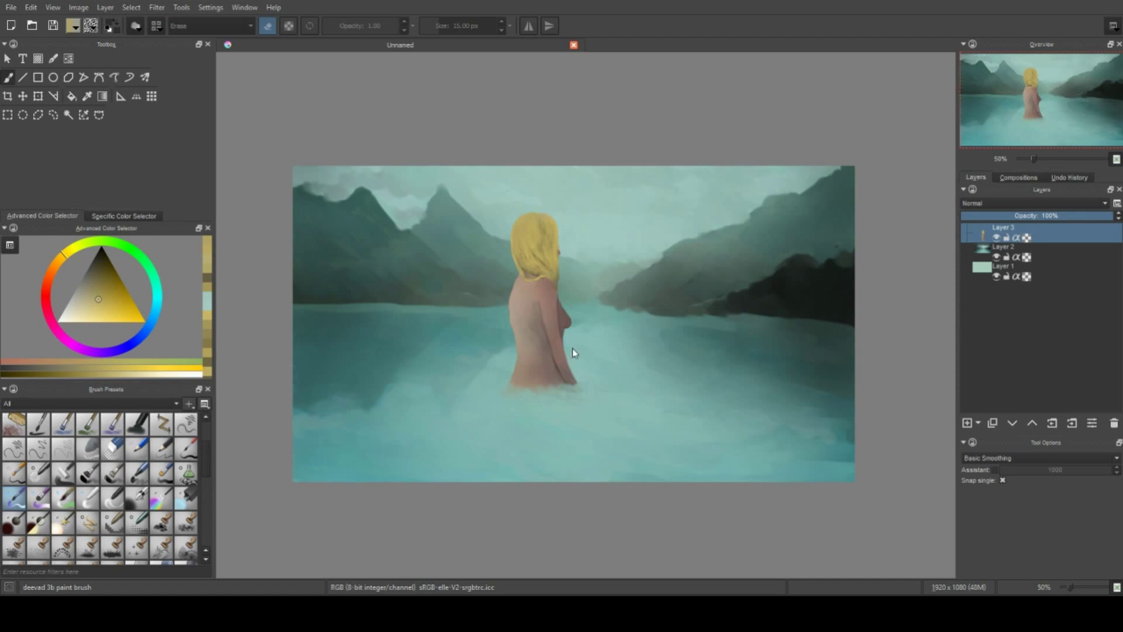
Sample the figure's skin tones and repaint the body's left edge
scroll(547, 233, up, 2)
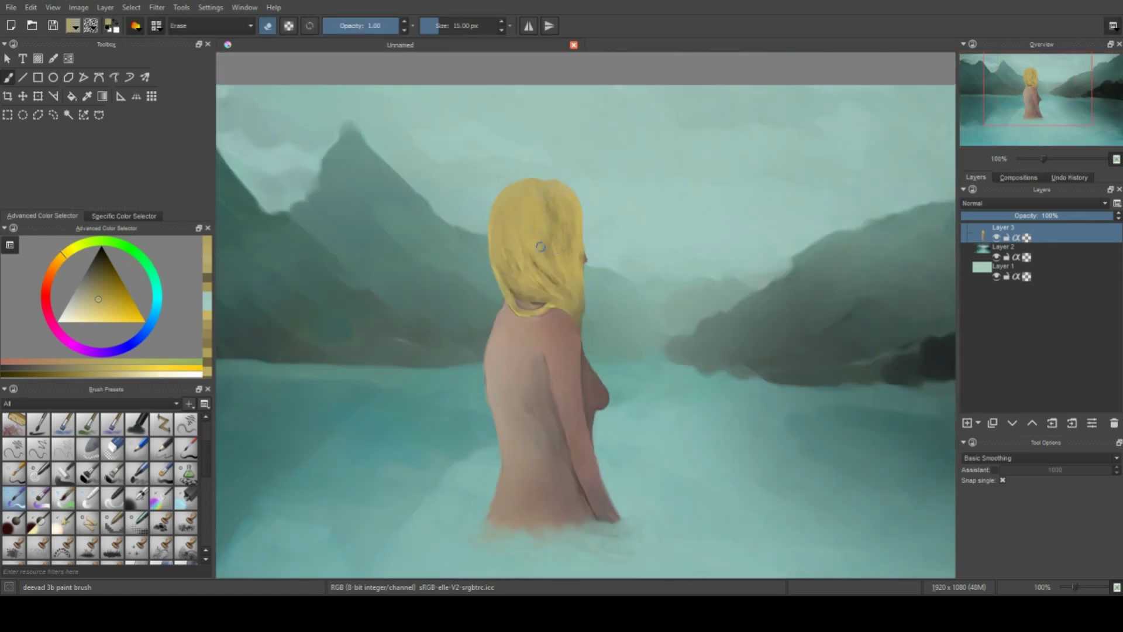
key(e)
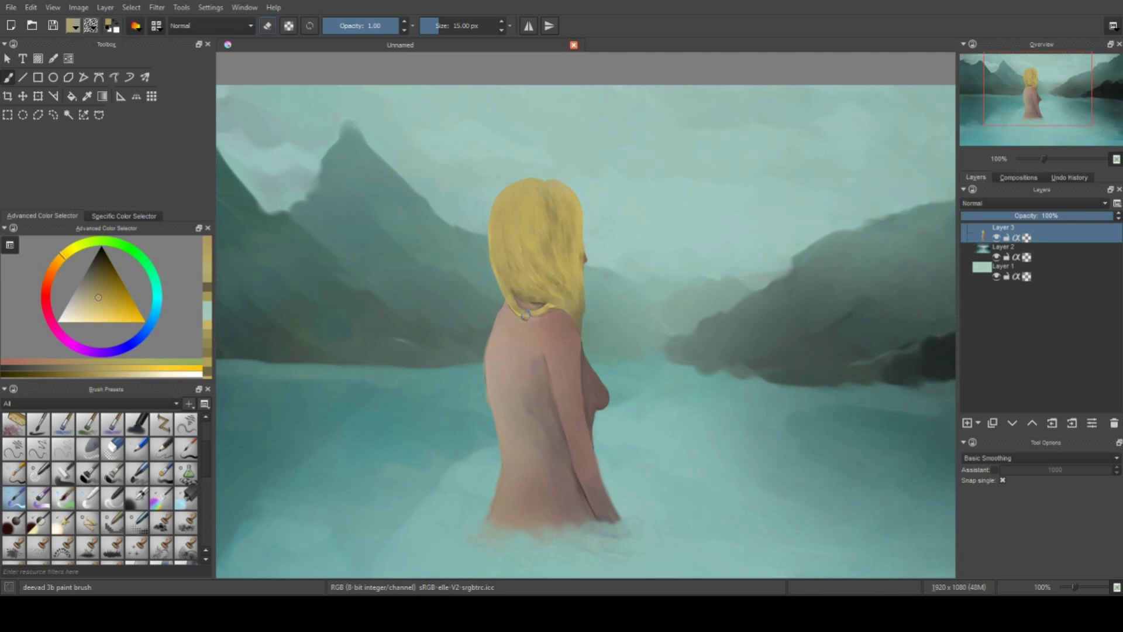
ctrl+click(541, 319)
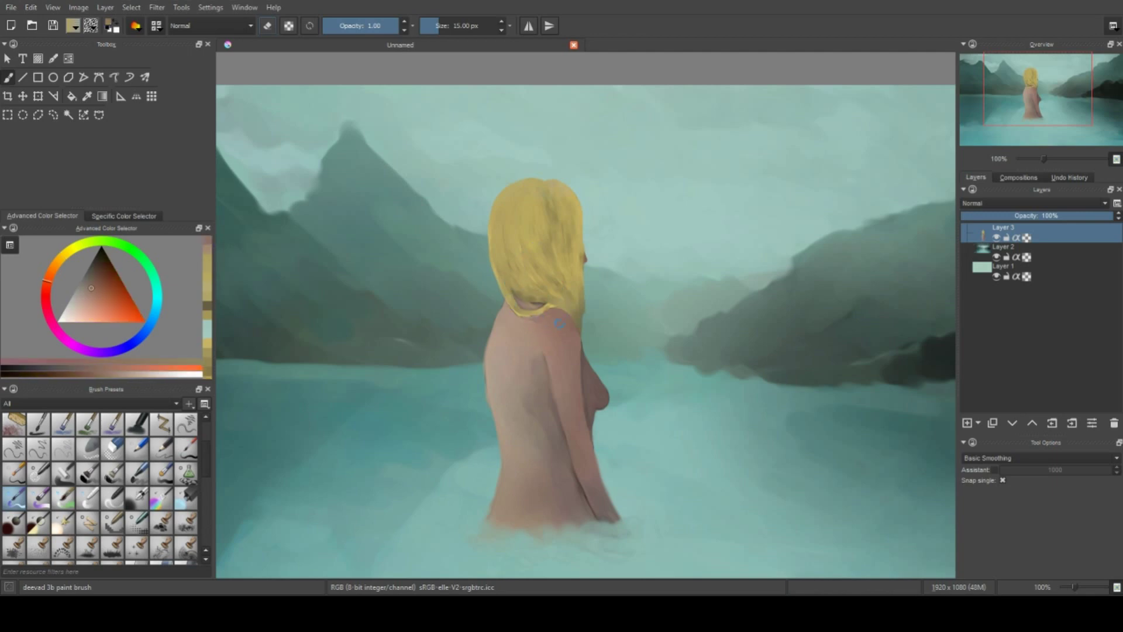
ctrl+click(500, 317)
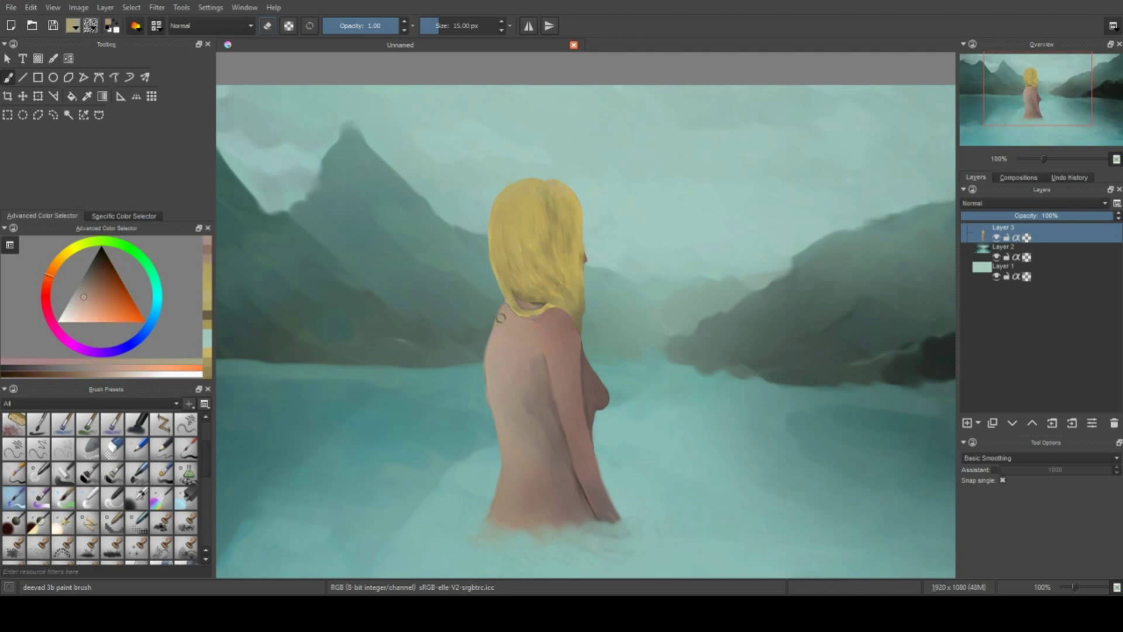
ctrl+click(493, 355)
key(e)
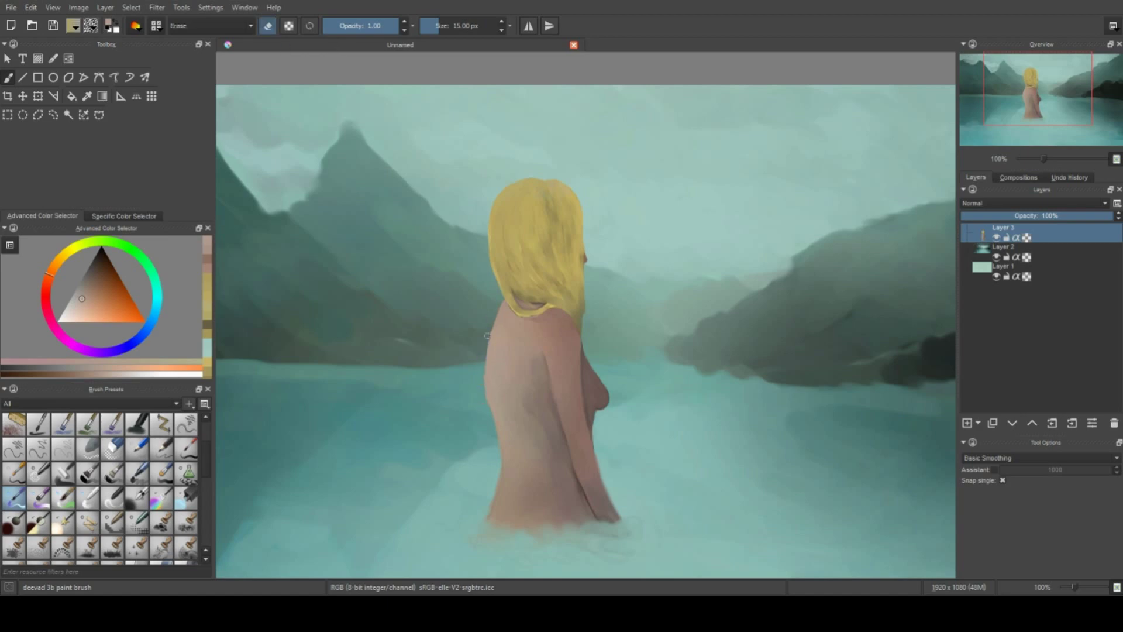
key(e)
drag(491, 400, 526, 323)
Paint sampled skin tone along the figure's side and up its edge
scroll(548, 415, up, 3)
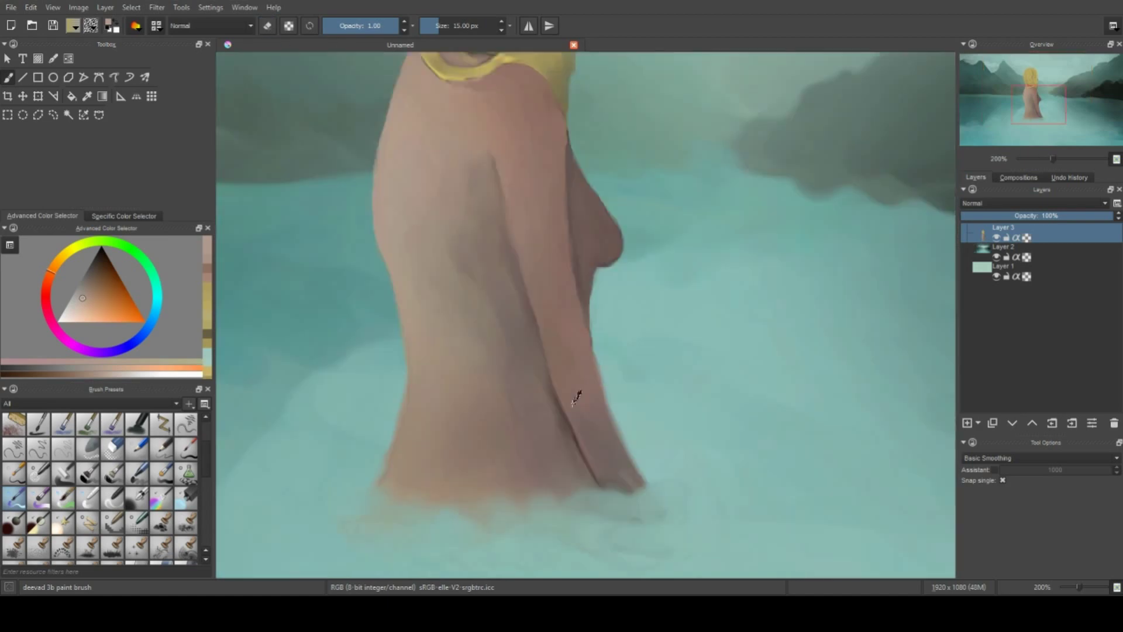
ctrl+click(609, 468)
drag(608, 435, 627, 472)
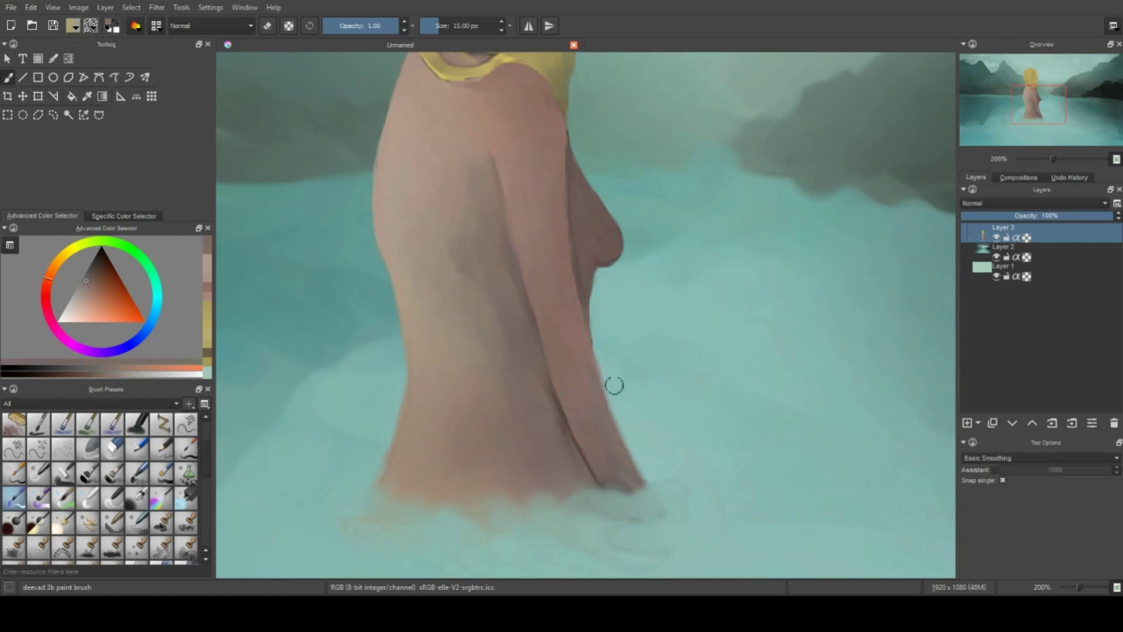
key(e)
key(e)
ctrl+click(578, 318)
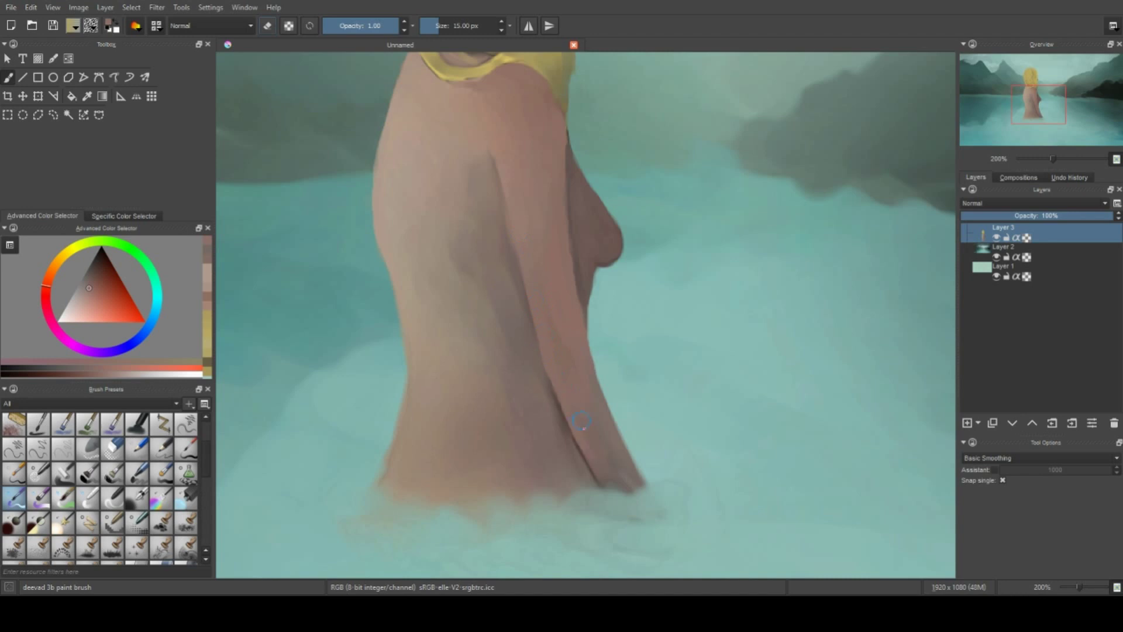
ctrl+click(579, 438)
mouse_move(570, 445)
mouse_down()
mouse_move(597, 491)
mouse_move(544, 374)
mouse_move(532, 307)
mouse_up()
Paint a darker contour along the arm's edge and sample further skin tones across the figure
ctrl+click(538, 351)
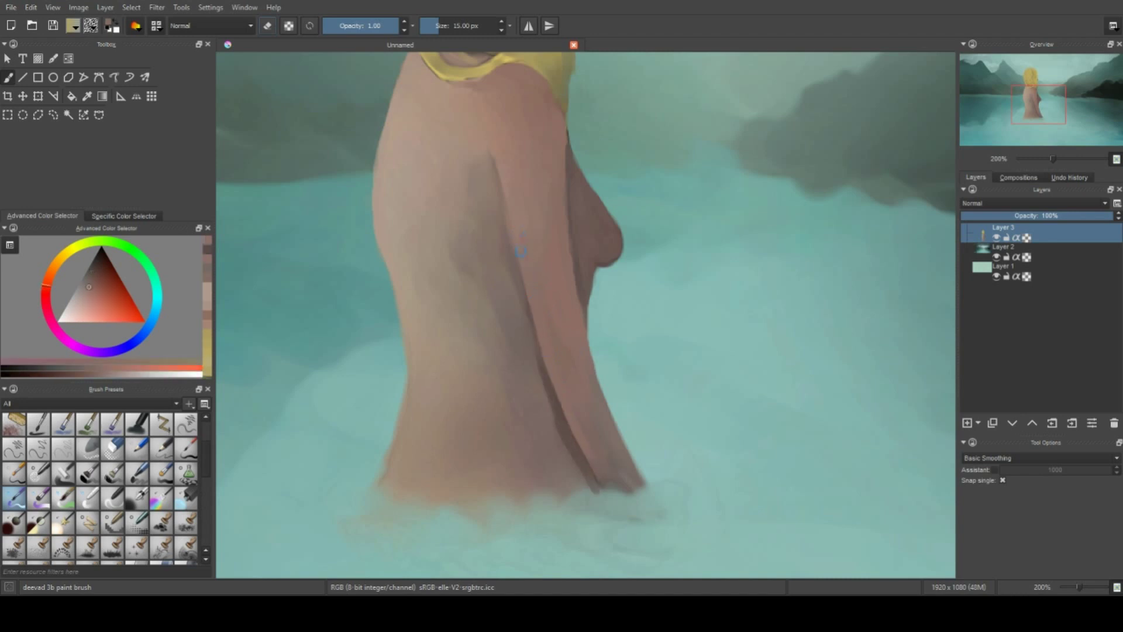
drag(521, 250, 514, 156)
ctrl+click(514, 155)
ctrl+click(541, 178)
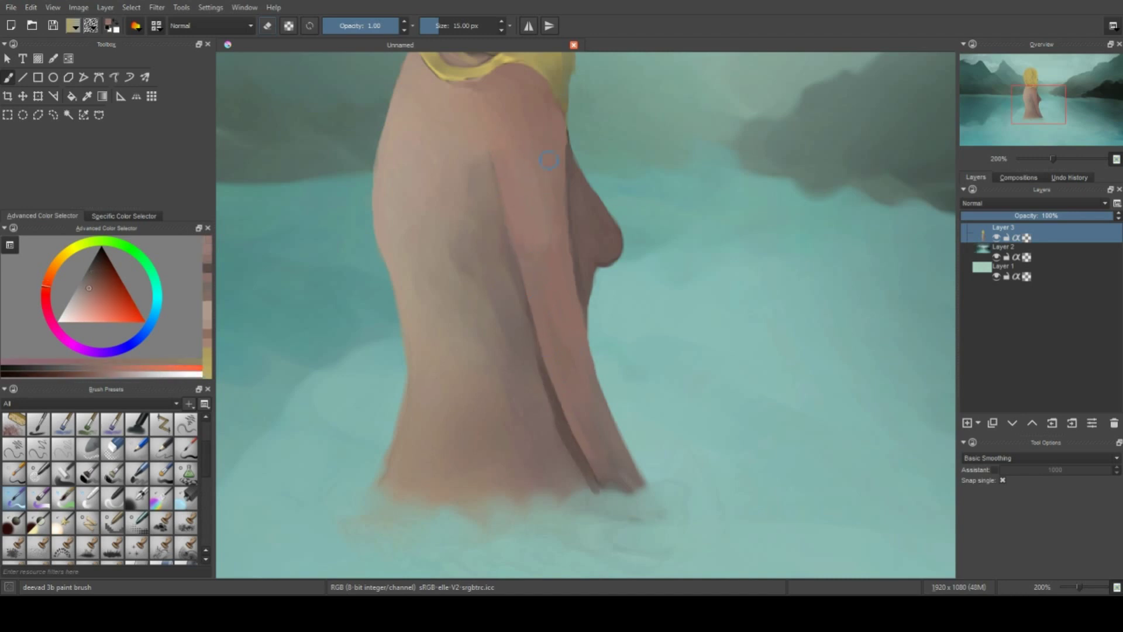
ctrl+click(531, 275)
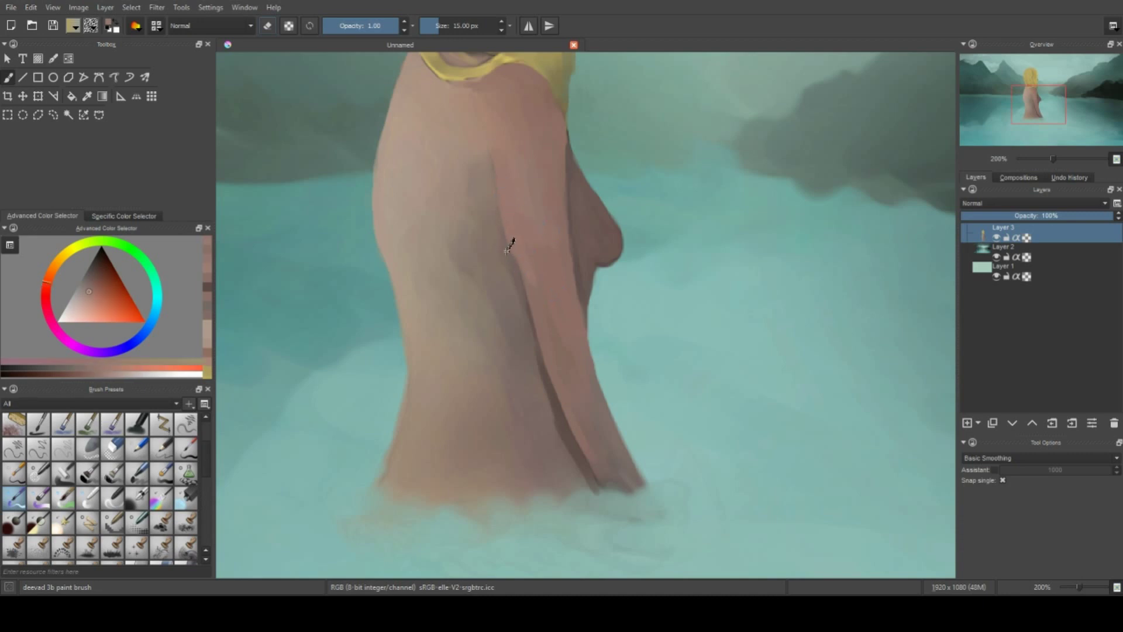
ctrl+click(507, 249)
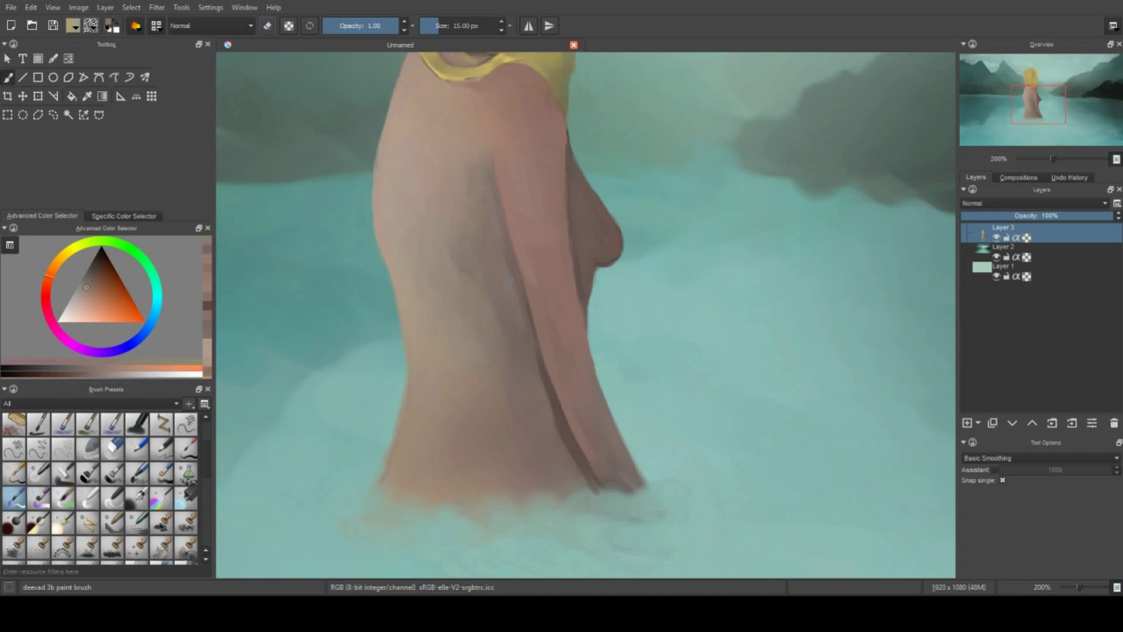
ctrl+click(526, 340)
ctrl+click(562, 432)
ctrl+click(521, 318)
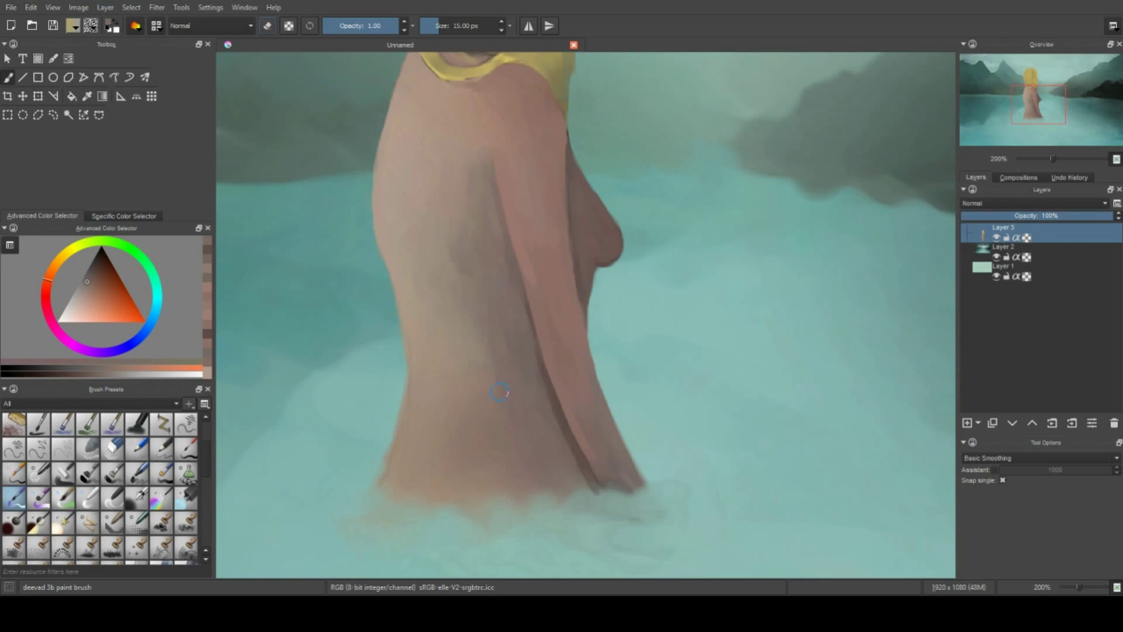
scroll(534, 373, down, 3)
scroll(513, 246, up, 4)
Blend the shoulder edge using lighter and darker sampled skin tones
ctrl+click(512, 246)
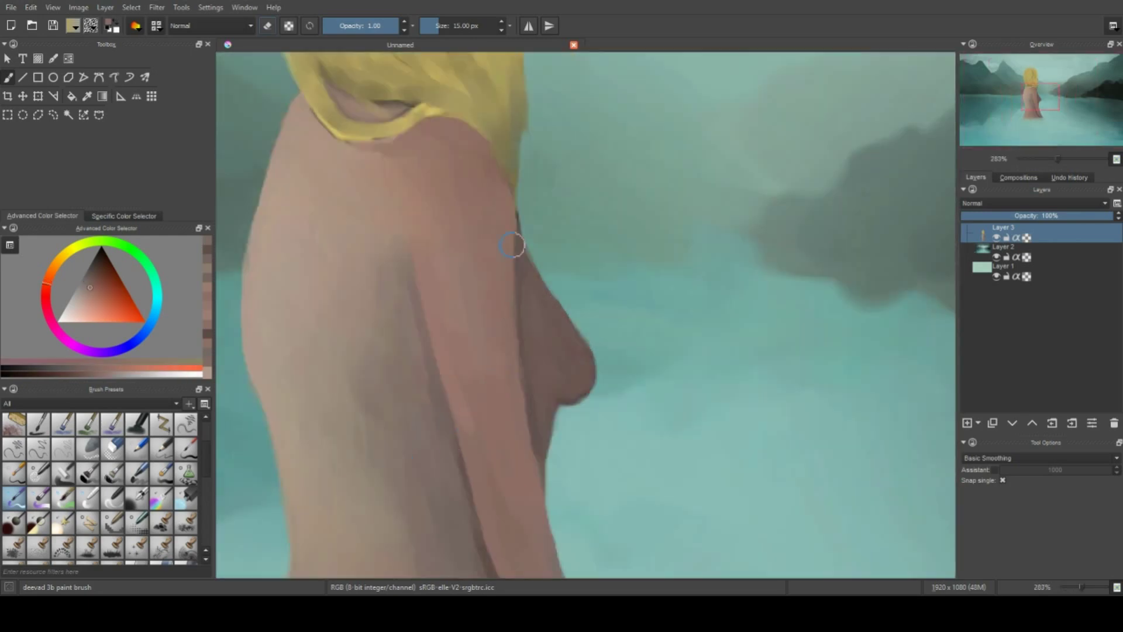
drag(513, 246, 504, 305)
ctrl+click(529, 328)
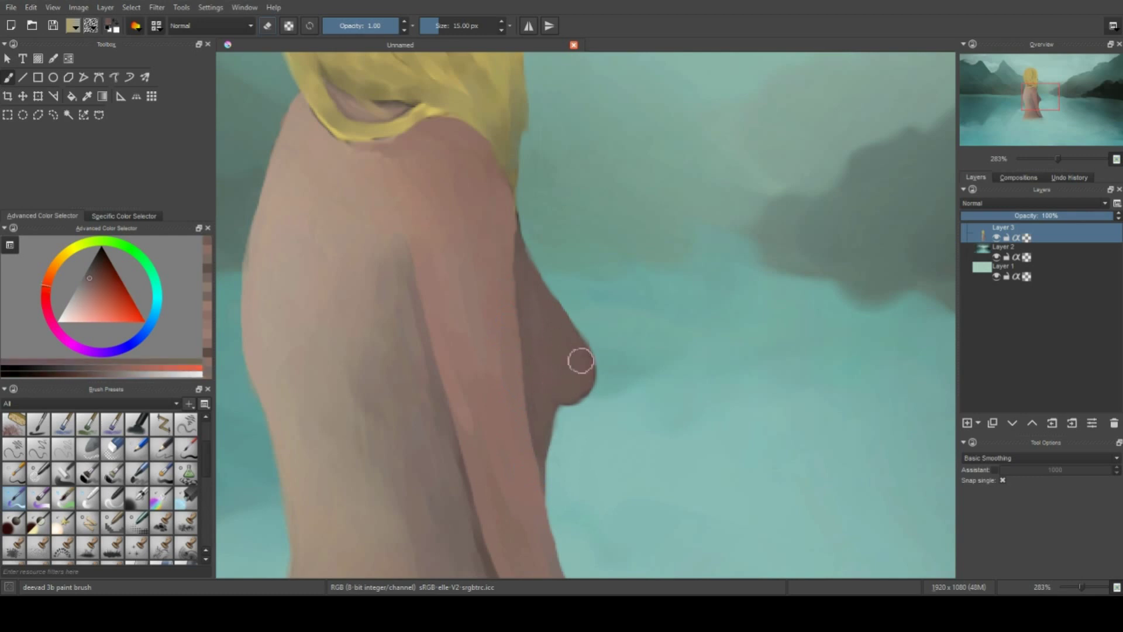
ctrl+click(508, 261)
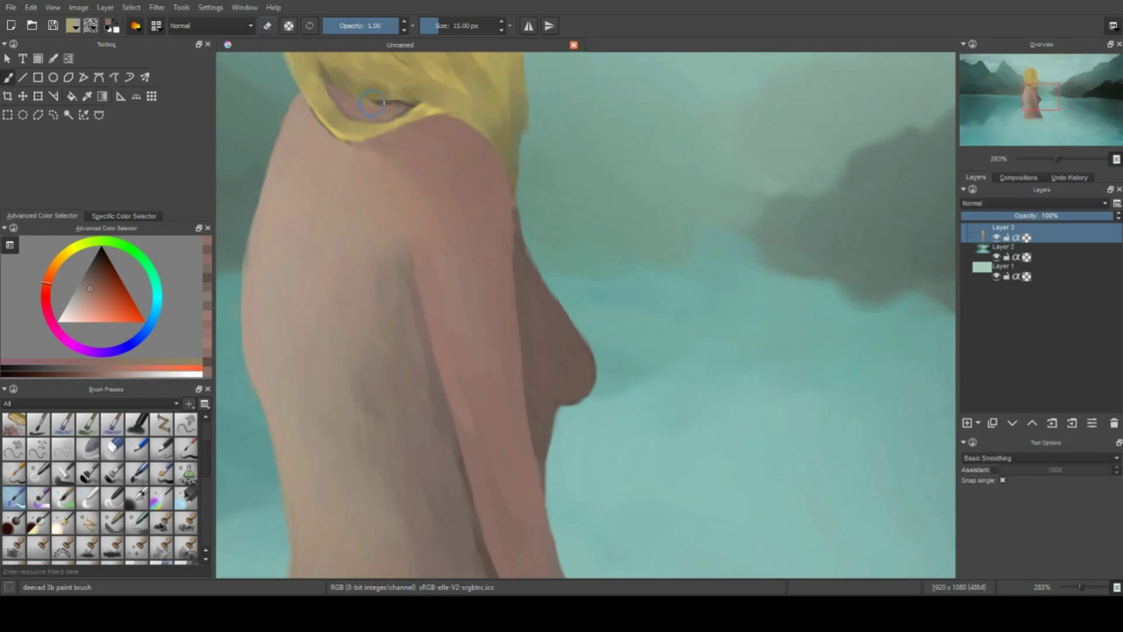
ctrl+click(304, 125)
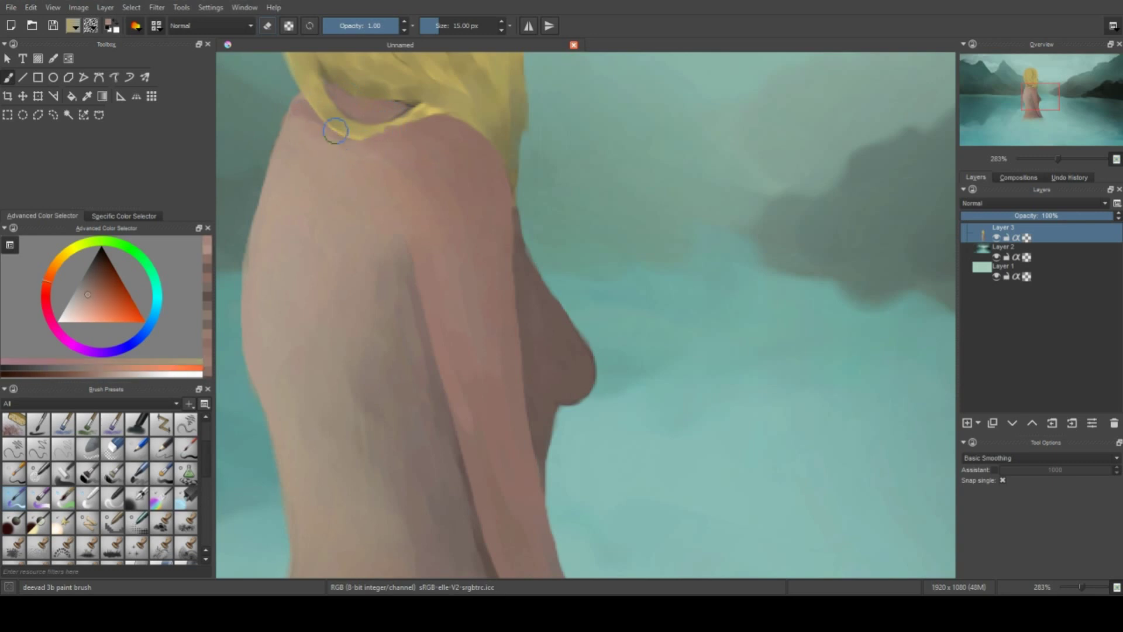
Paint a golden hair loop around the neck and a strand falling past the shoulder, then fit the view
ctrl+click(386, 126)
mouse_move(433, 110)
mouse_down()
mouse_move(462, 114)
mouse_move(362, 94)
mouse_move(394, 132)
mouse_move(388, 121)
mouse_move(409, 108)
mouse_move(310, 94)
mouse_move(342, 116)
mouse_up()
mouse_move(270, 87)
mouse_down()
mouse_move(322, 181)
mouse_move(351, 146)
mouse_move(413, 151)
mouse_move(503, 196)
mouse_move(558, 243)
mouse_up()
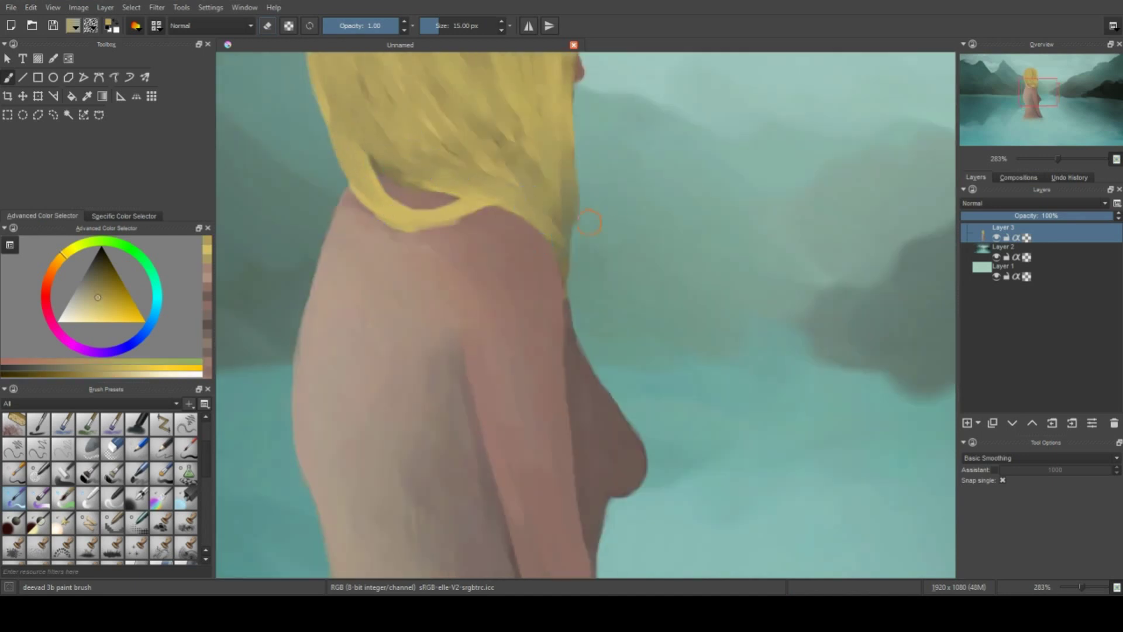
drag(559, 204, 567, 251)
drag(573, 187, 564, 272)
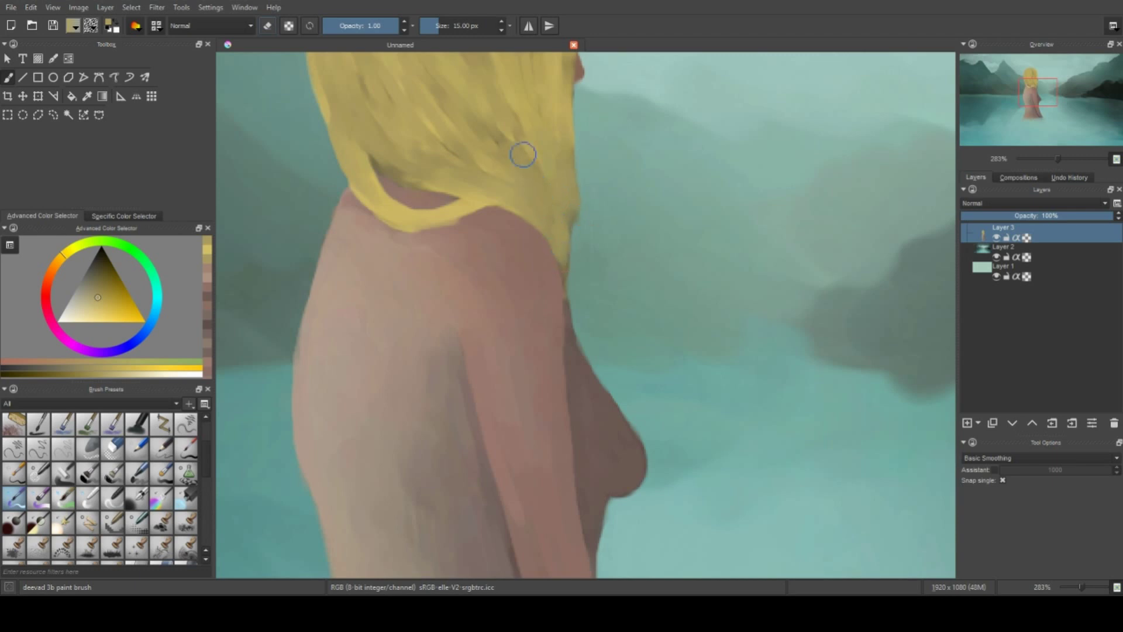
key(2)
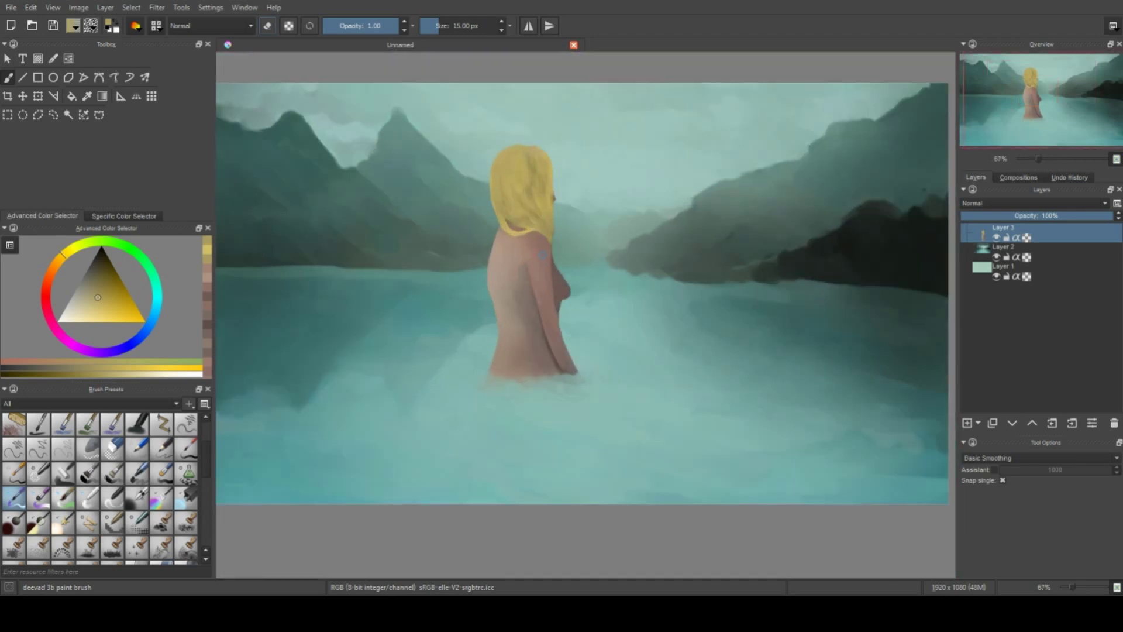
Paint a pale near-white breast shape on the woman's chest with the larger brush
key(space)
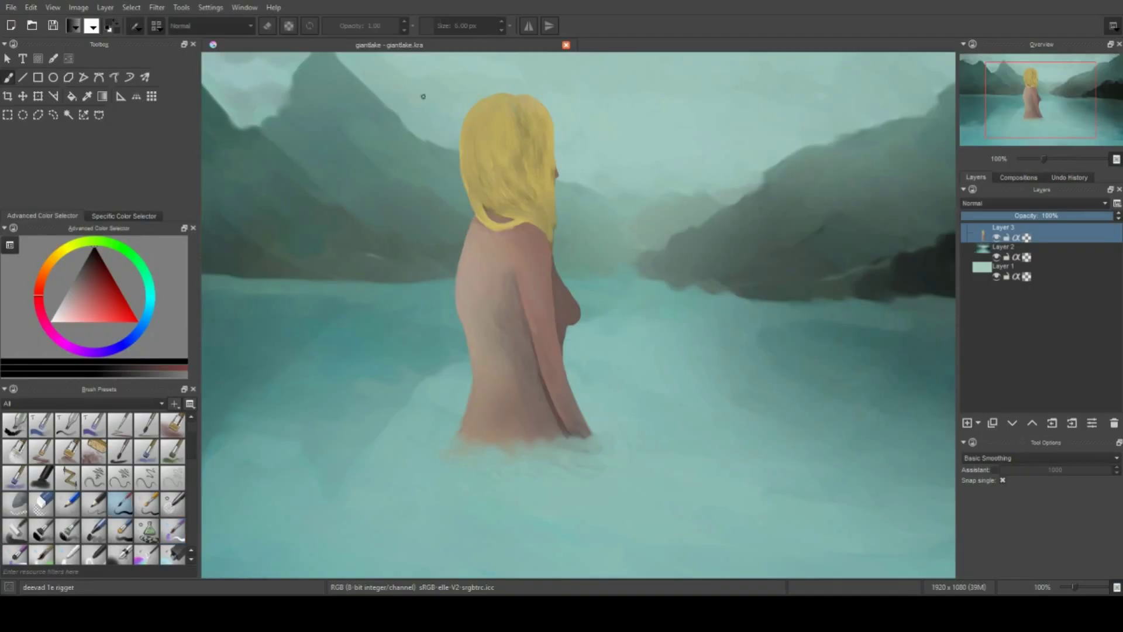
click(173, 531)
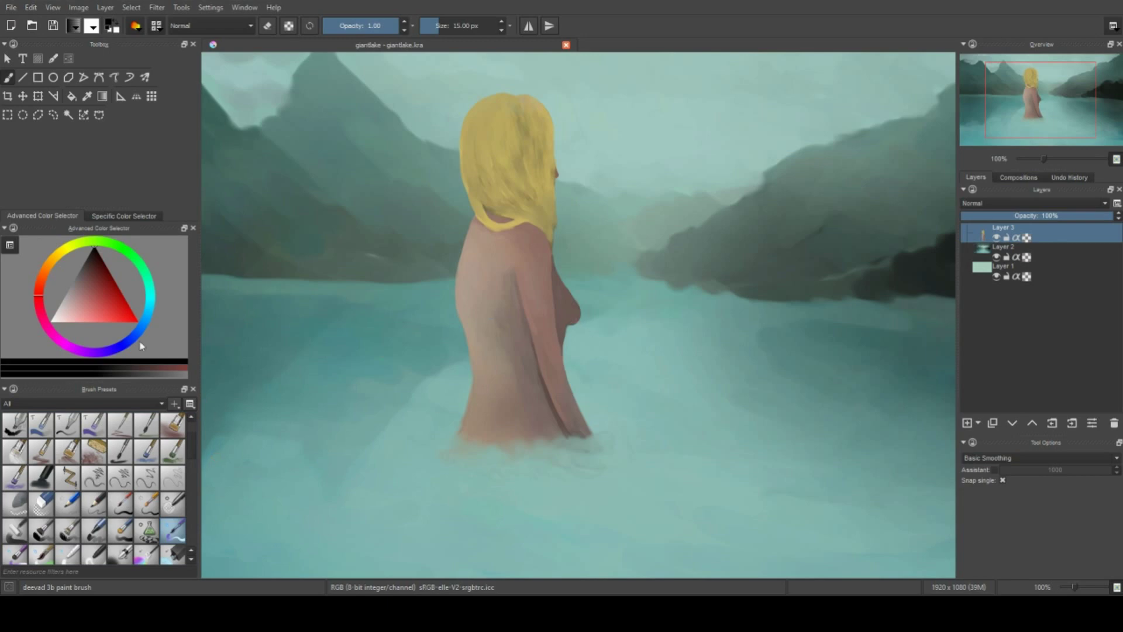
click(51, 321)
drag(575, 321, 574, 307)
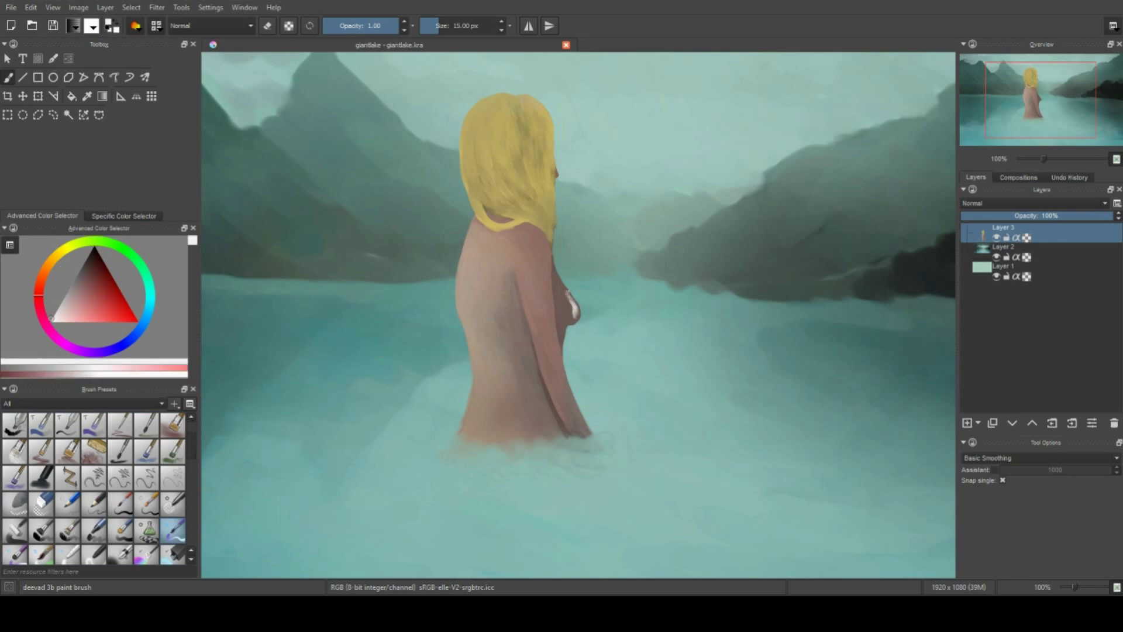
ctrl+click(574, 316)
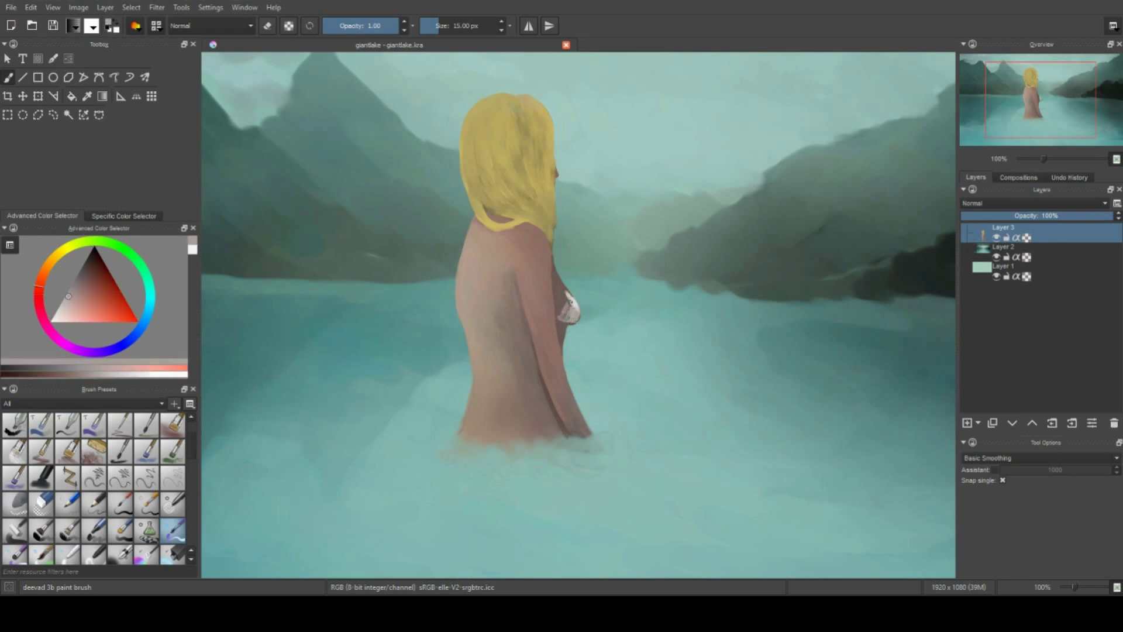
scroll(578, 291, up, 3)
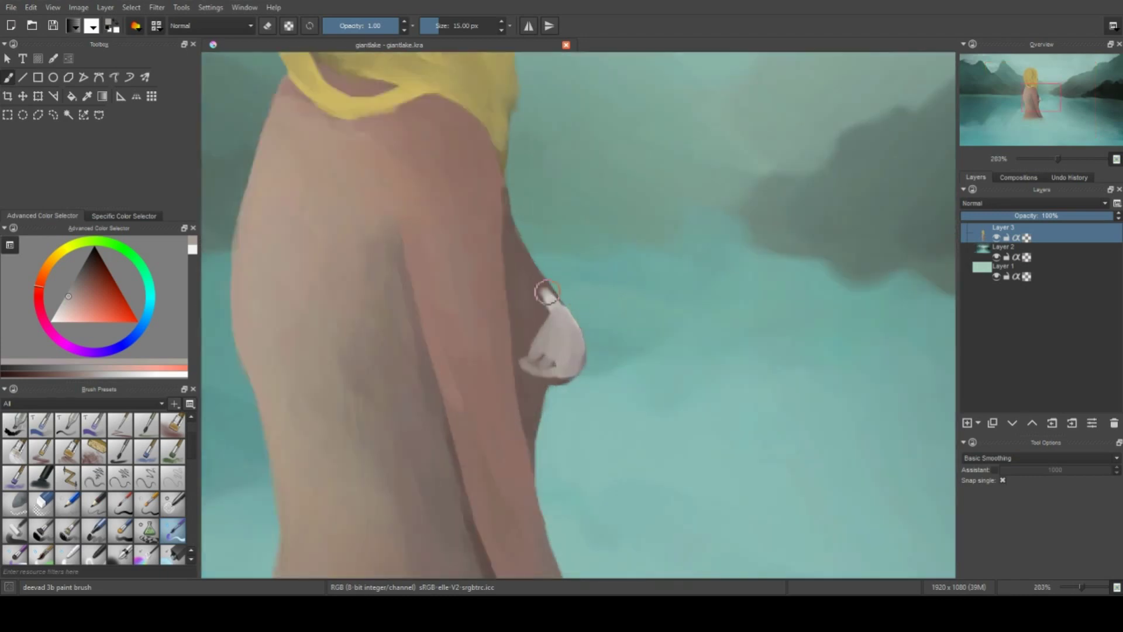
drag(535, 278, 573, 330)
mouse_move(541, 374)
mouse_down()
mouse_move(568, 374)
mouse_move(534, 351)
mouse_move(542, 333)
mouse_move(553, 376)
mouse_move(515, 358)
mouse_move(538, 280)
mouse_move(505, 199)
mouse_move(521, 267)
mouse_up()
Repaint the chest shape in muted pink skin tones, extending it toward the shoulder
scroll(537, 275, down, 2)
scroll(529, 248, down, 2)
scroll(530, 248, up, 2)
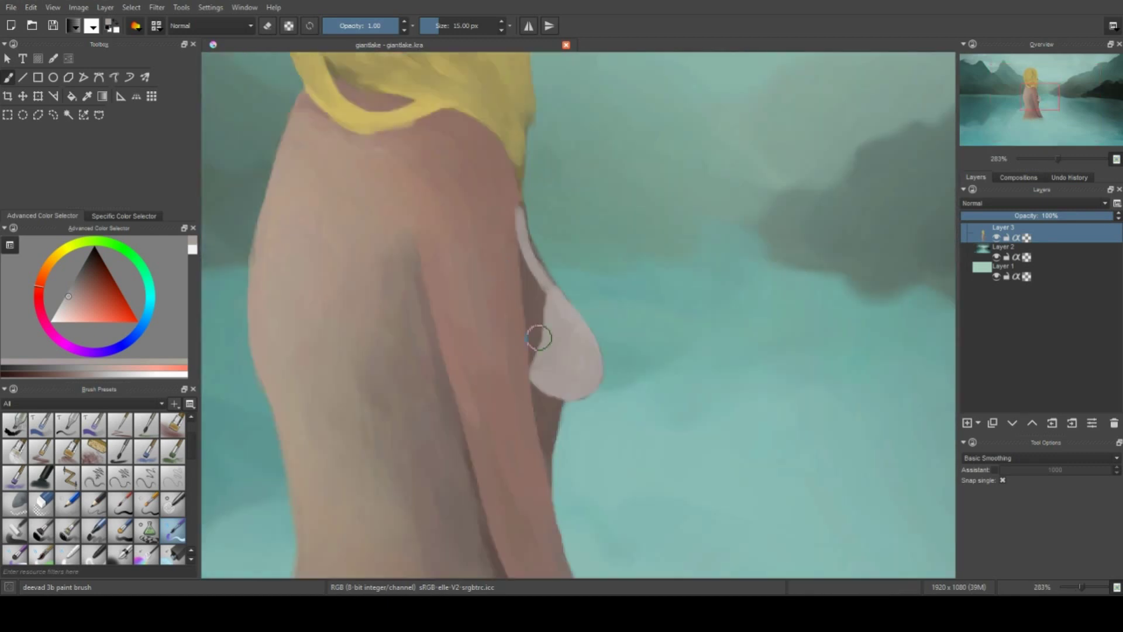
drag(537, 333, 573, 338)
drag(544, 392, 530, 302)
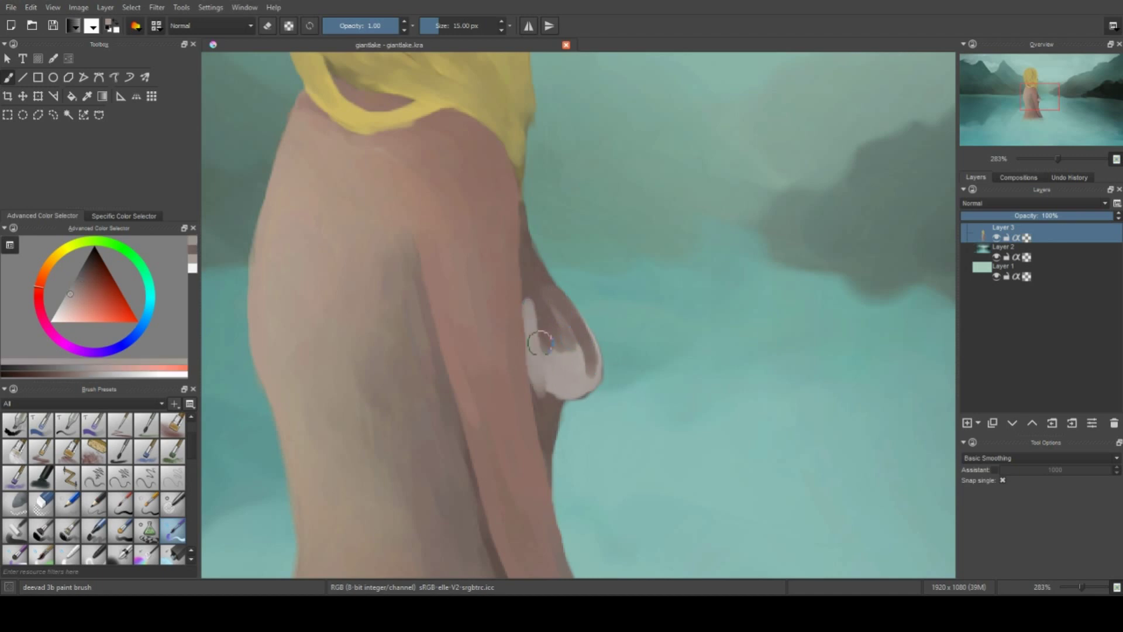
mouse_move(541, 350)
mouse_down()
mouse_move(562, 290)
mouse_move(591, 374)
mouse_move(573, 384)
mouse_move(554, 446)
mouse_move(538, 326)
mouse_move(576, 374)
mouse_move(533, 315)
mouse_move(553, 281)
mouse_move(527, 257)
mouse_move(524, 213)
mouse_move(542, 391)
mouse_up()
Add darker skin along the chest's left edge and blend it in
ctrl+click(554, 456)
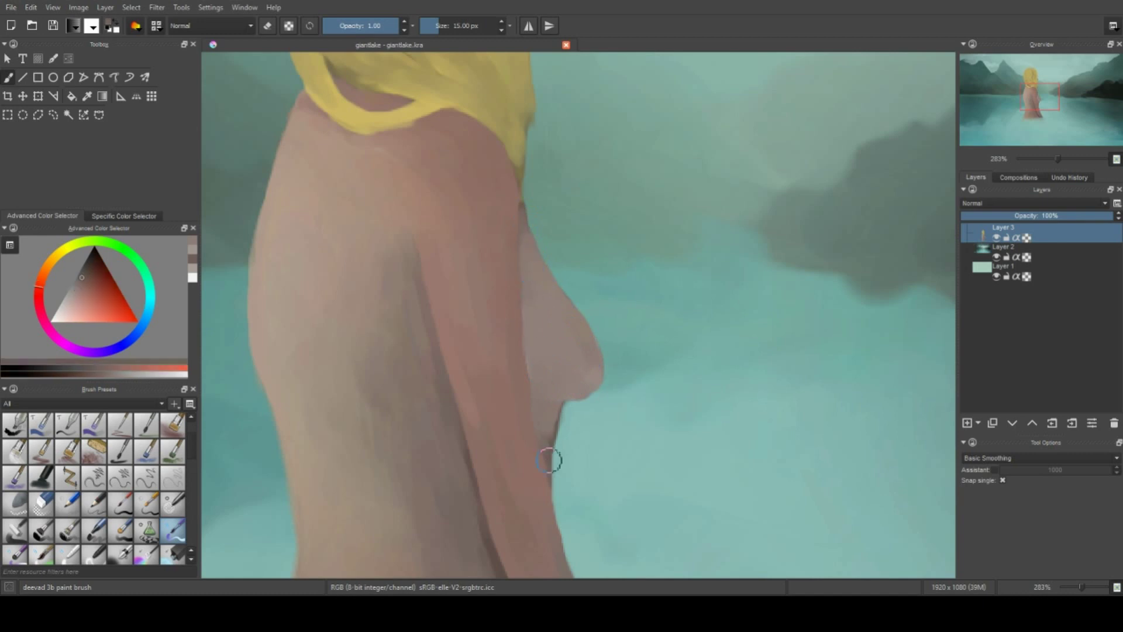
mouse_move(554, 456)
mouse_down()
mouse_move(529, 313)
mouse_move(532, 228)
mouse_move(554, 426)
mouse_move(529, 278)
mouse_up()
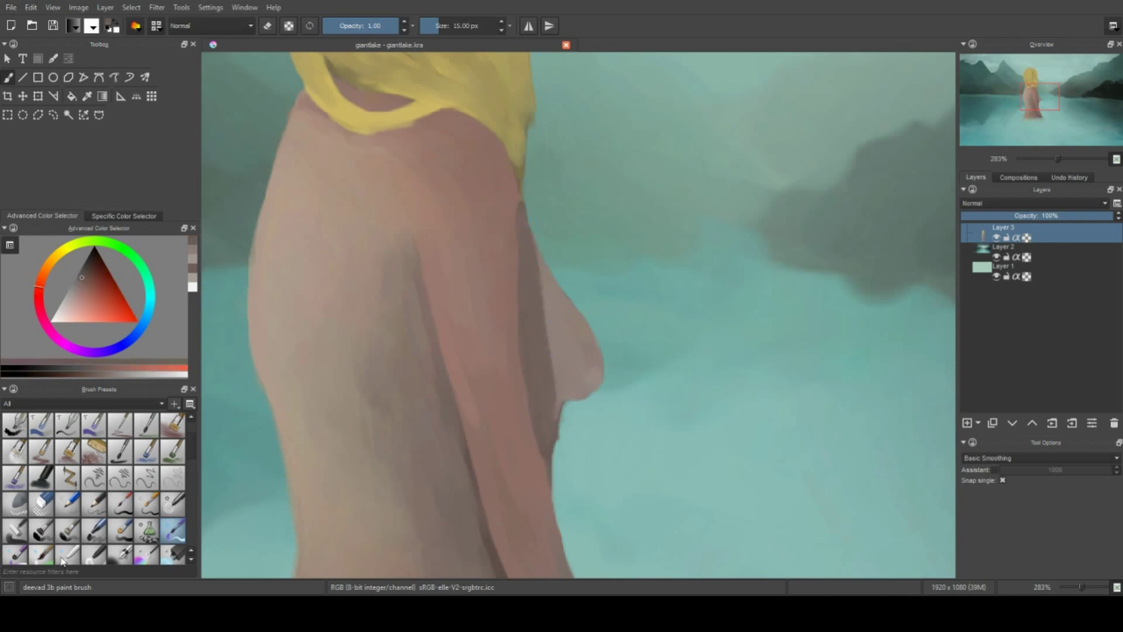
key(slash)
mouse_move(579, 386)
mouse_down()
mouse_move(539, 314)
mouse_move(550, 316)
mouse_up()
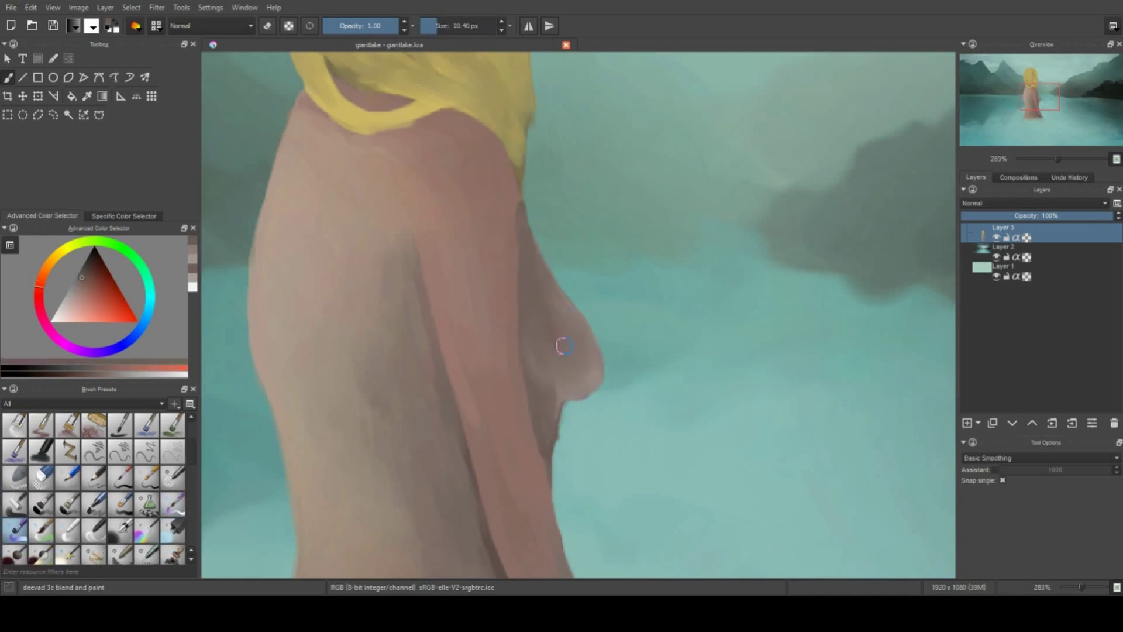
Soften the woman's back with blended strokes in a freshly picked skin tone
key(e)
key(e)
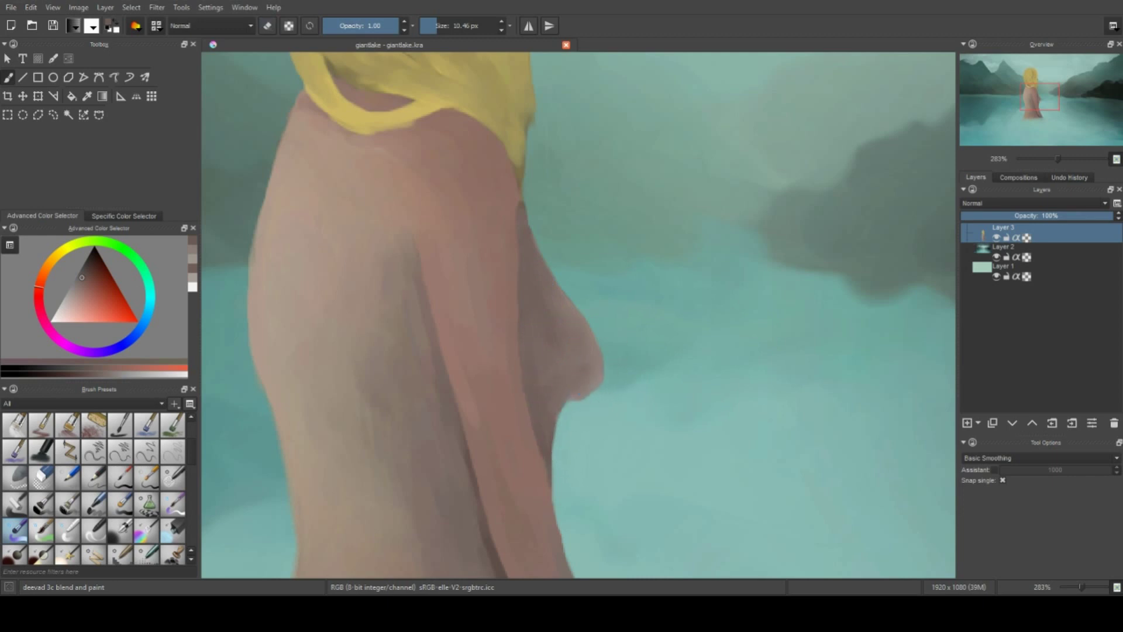
ctrl+click(539, 419)
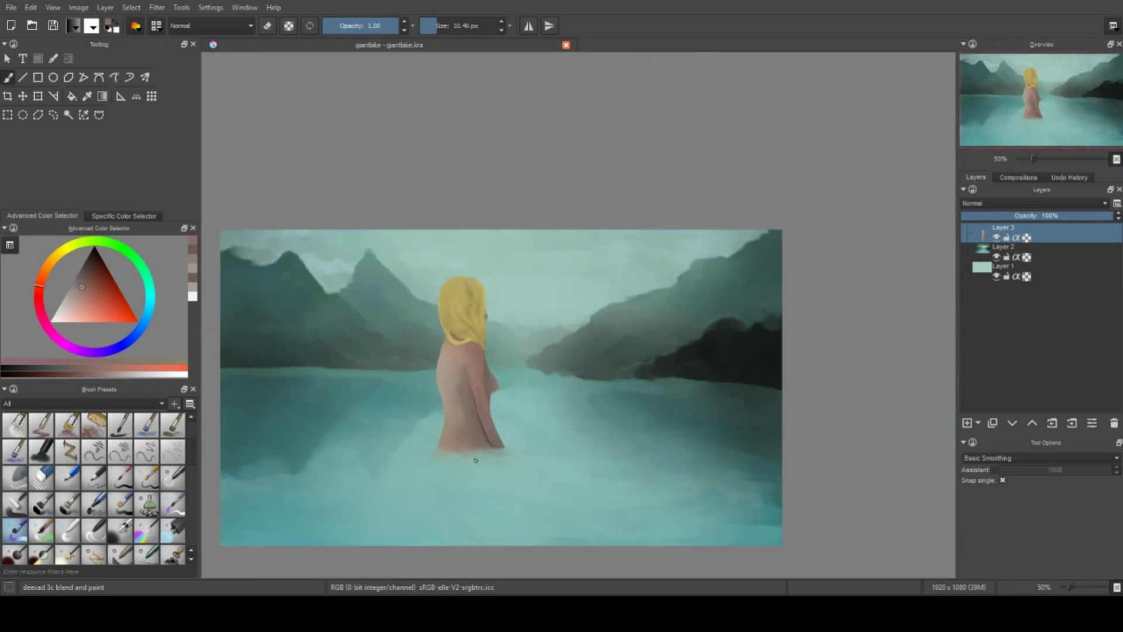
key(e)
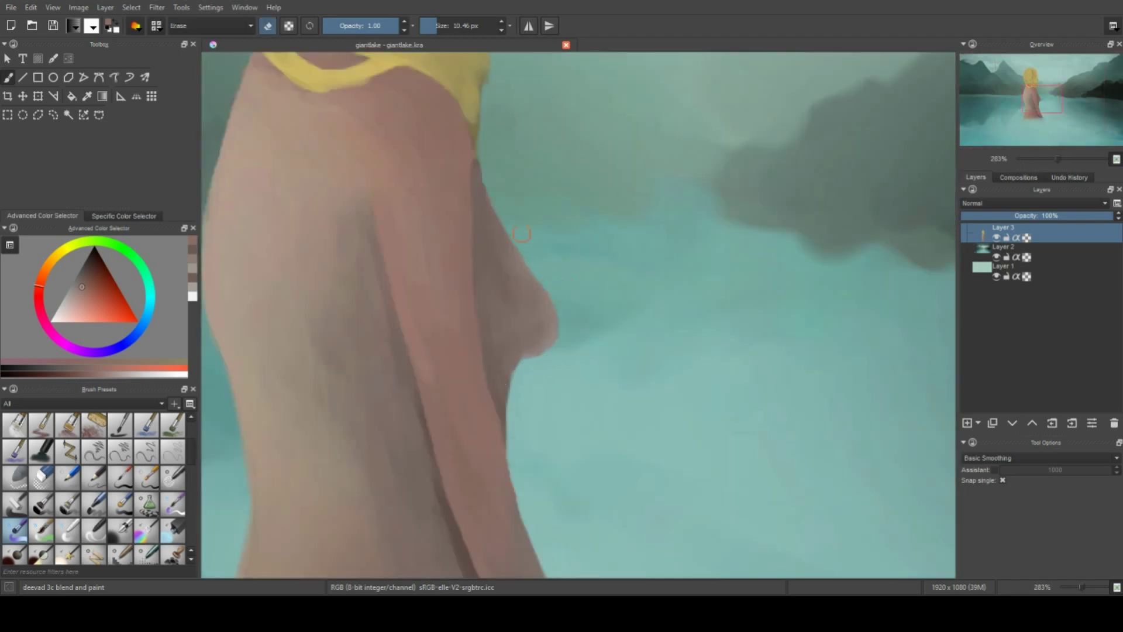
scroll(548, 266, down, 5)
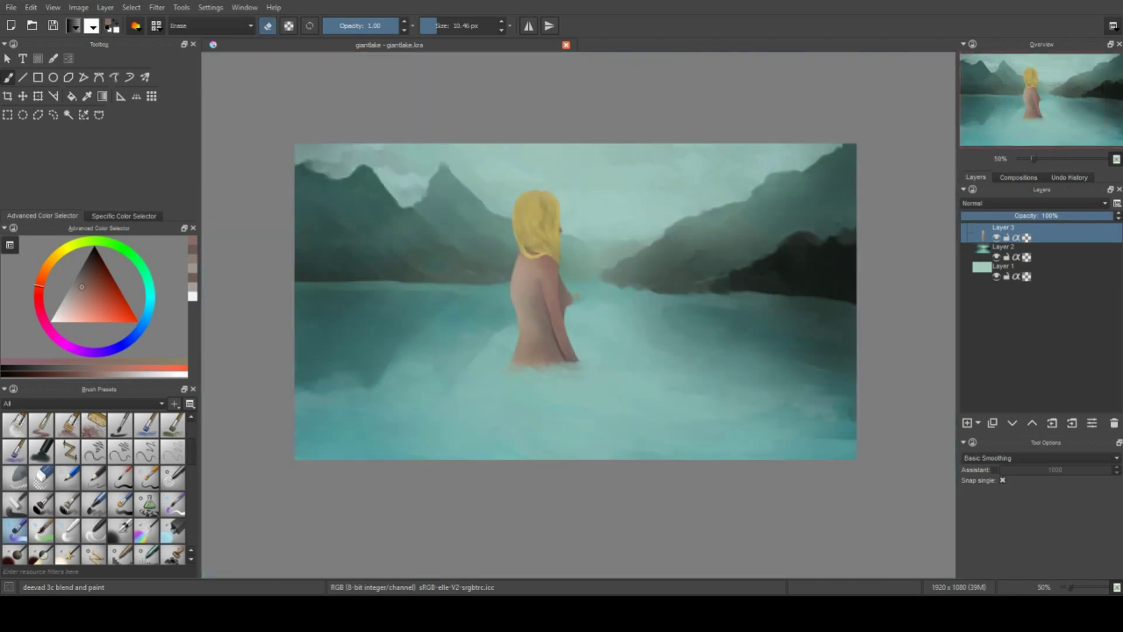
scroll(589, 374, down, 1)
scroll(590, 374, up, 4)
key(e)
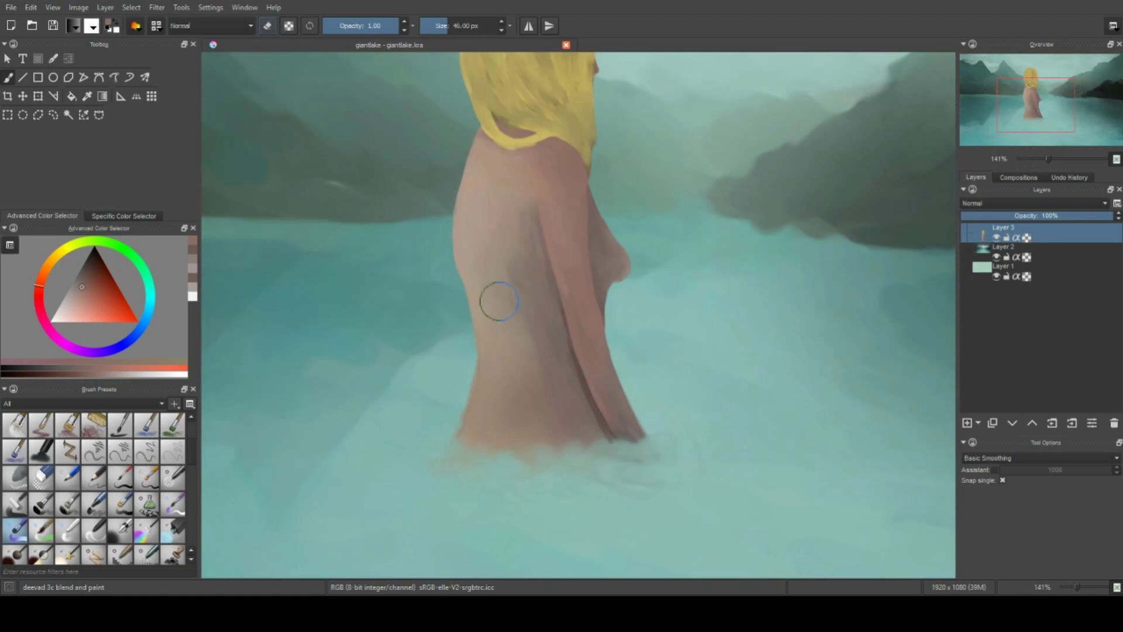
ctrl+click(563, 319)
mouse_move(538, 285)
mouse_down()
mouse_move(509, 251)
mouse_move(514, 221)
mouse_move(617, 217)
mouse_move(610, 248)
mouse_up()
Reduce the brush to about 17 px and paint the breast contour fuller in reddish skin
key(e)
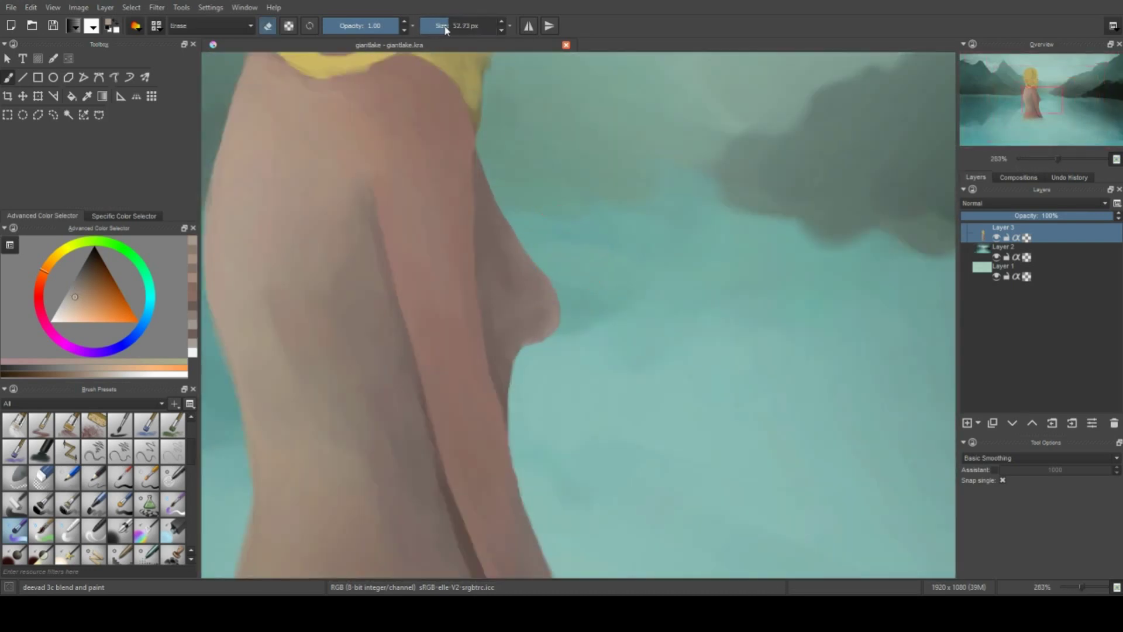
drag(445, 30, 438, 28)
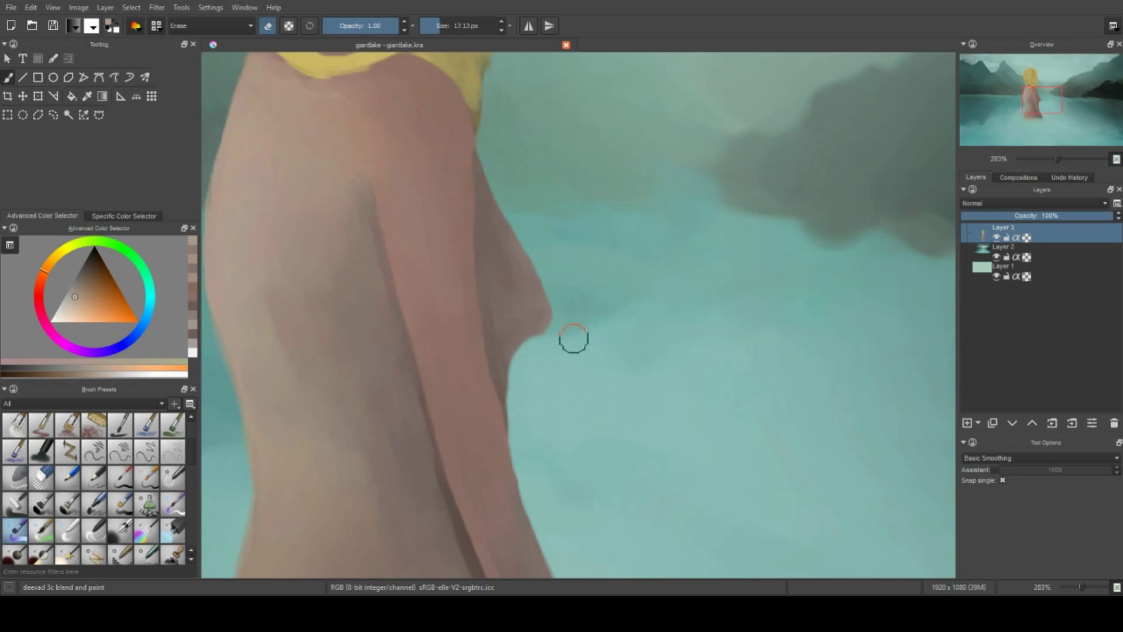
ctrl+click(543, 328)
key(e)
mouse_move(550, 280)
mouse_down()
mouse_move(533, 308)
mouse_move(501, 245)
mouse_move(562, 315)
mouse_up()
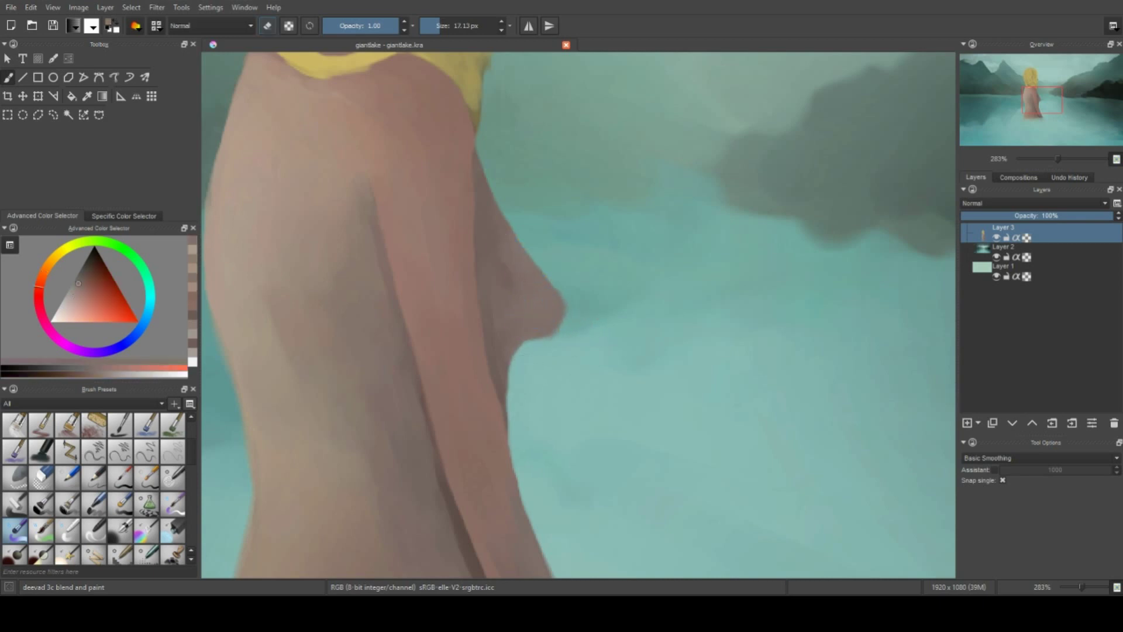
Erase the skin edge along the back, below the breast and on the front contour back to teal
ctrl+click(503, 240)
key(e)
drag(496, 164, 507, 240)
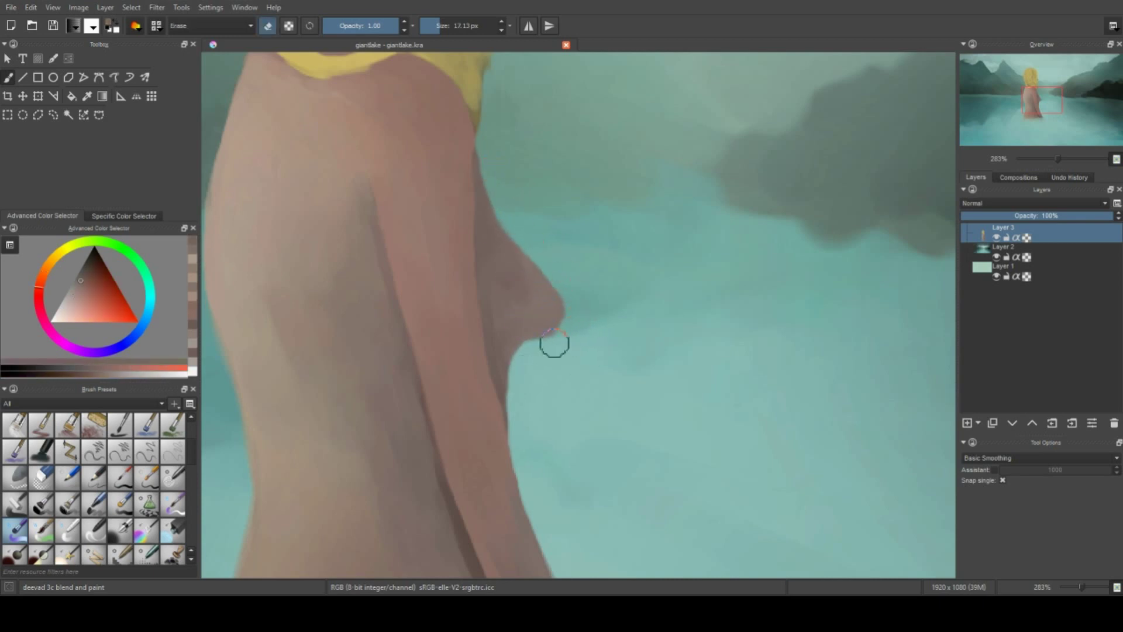
drag(529, 429, 506, 356)
ctrl+click(529, 362)
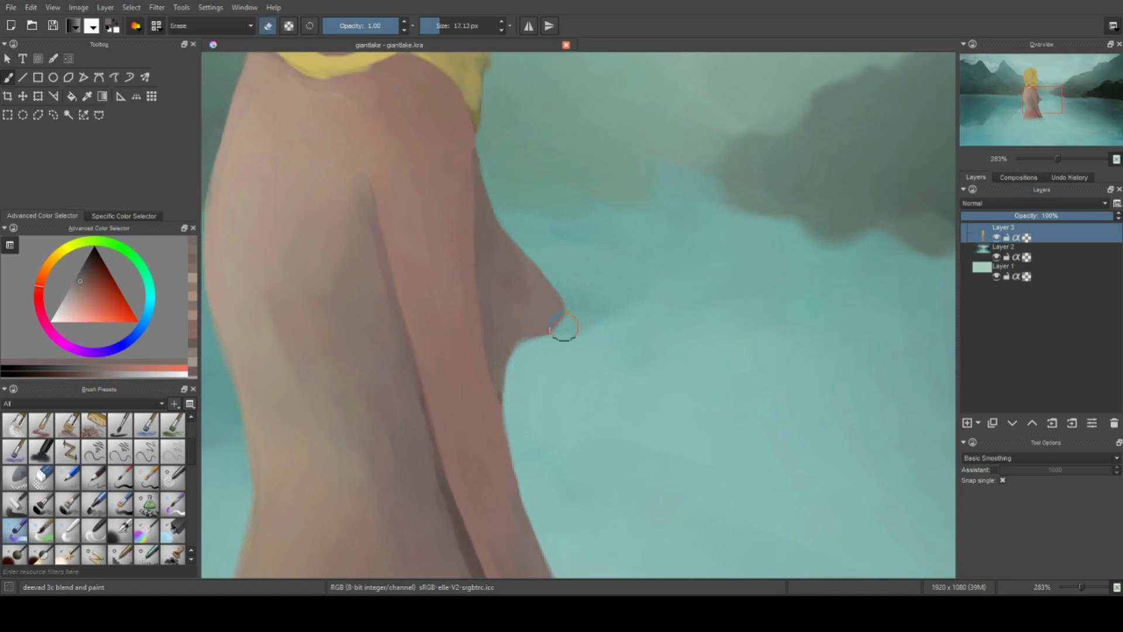
scroll(562, 321, down, 3)
scroll(562, 321, down, 3)
key(1)
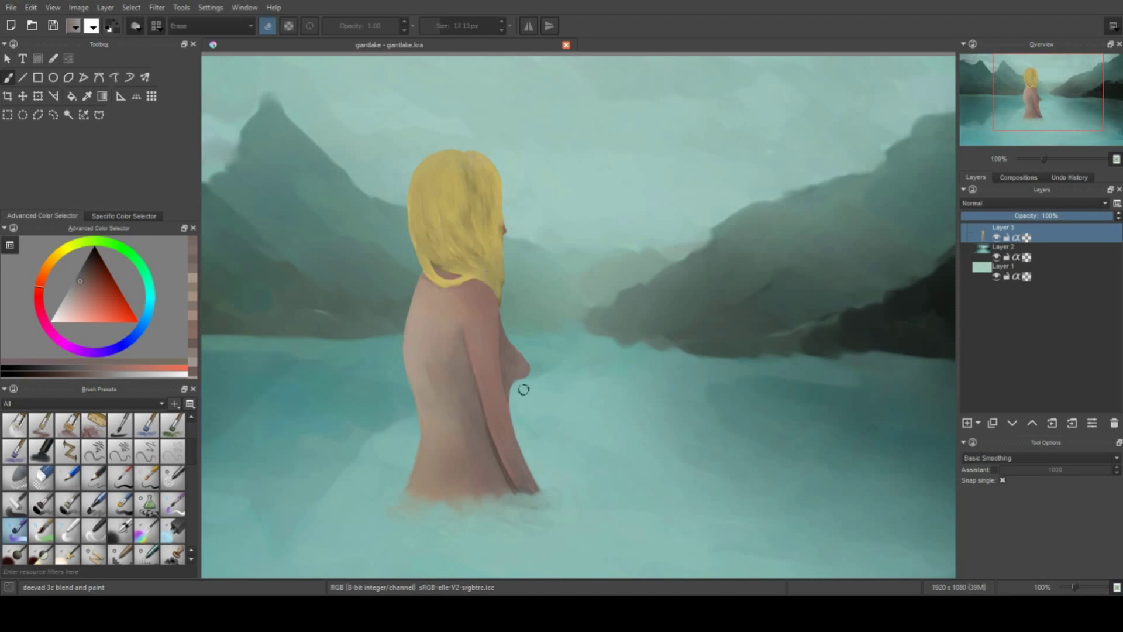
drag(523, 389, 524, 359)
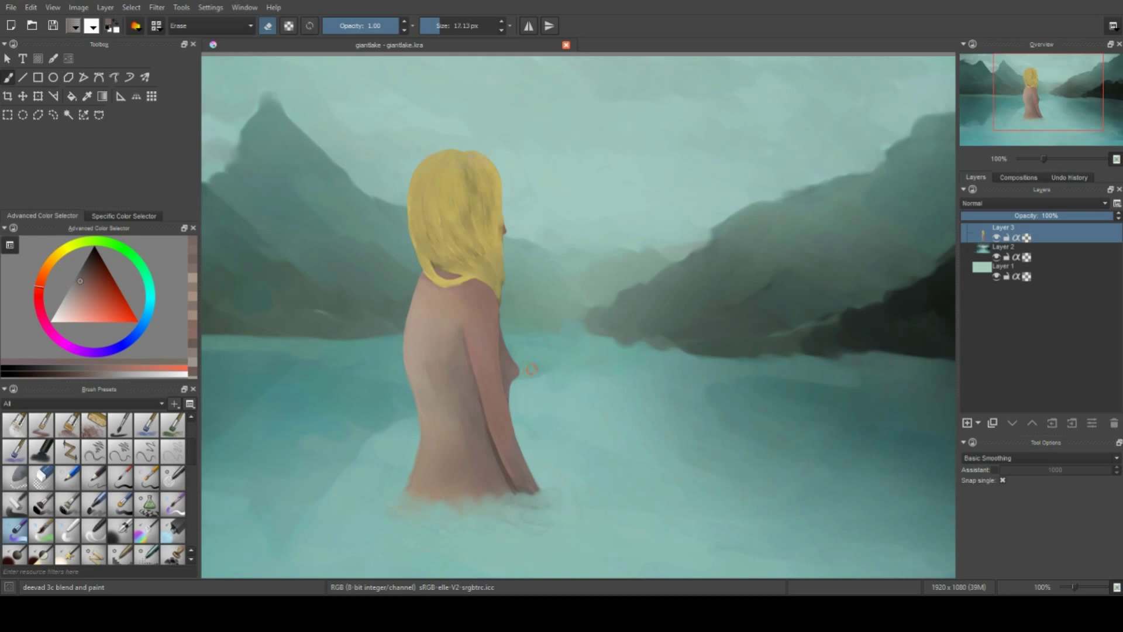
Rework the chest contour with the firmer brush and eraser into a rounded shape
key(e)
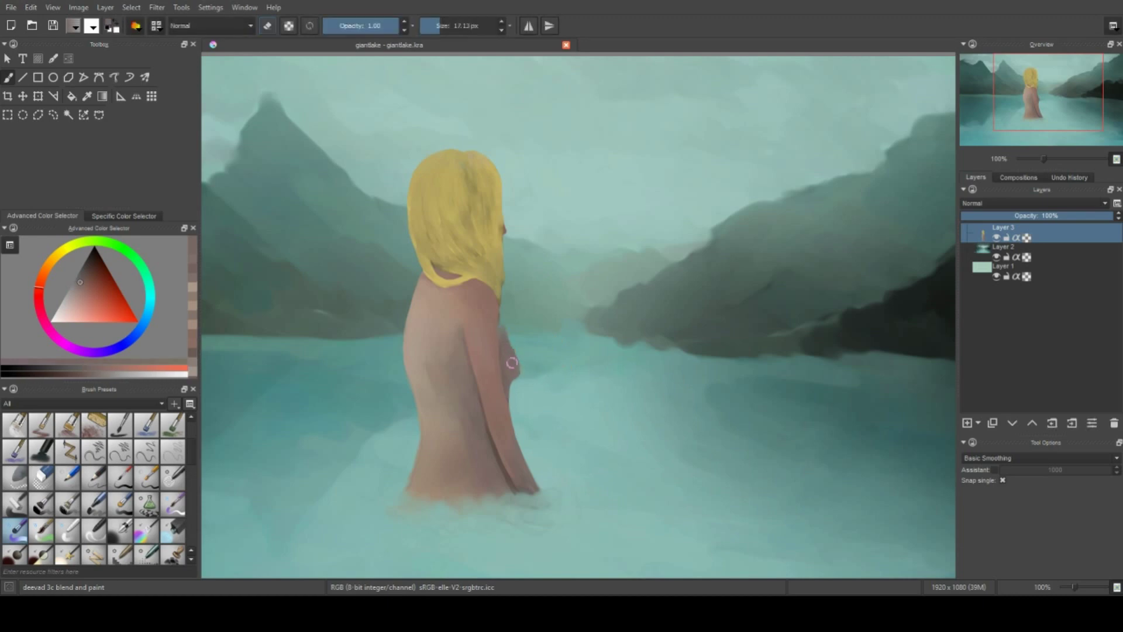
scroll(514, 345, up, 3)
key(slash)
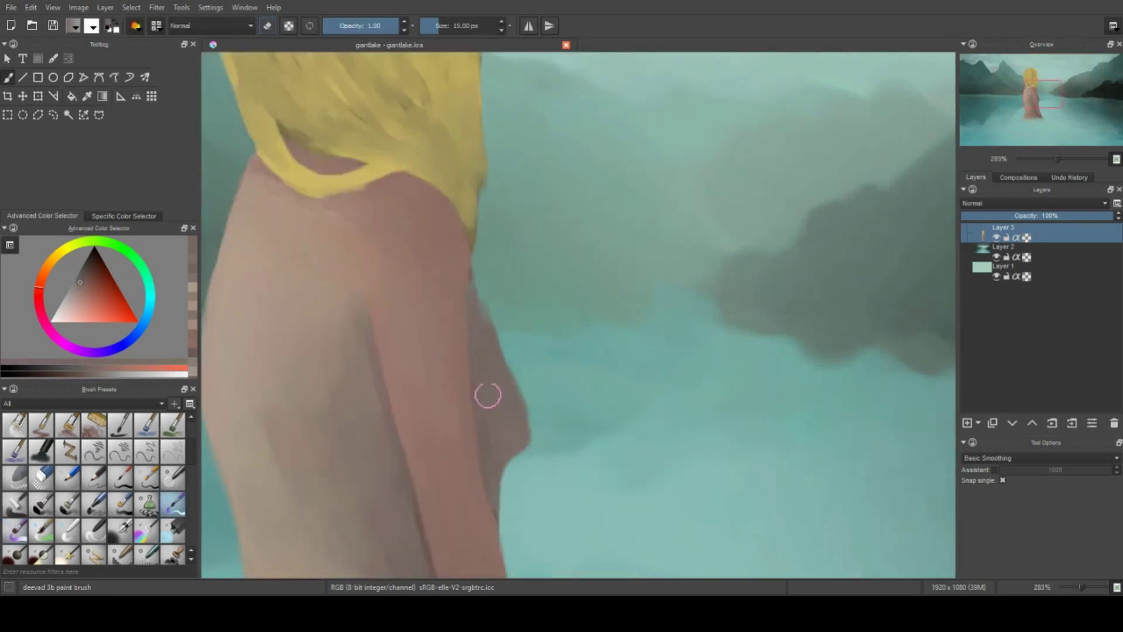
drag(489, 394, 524, 405)
drag(484, 297, 515, 342)
key(e)
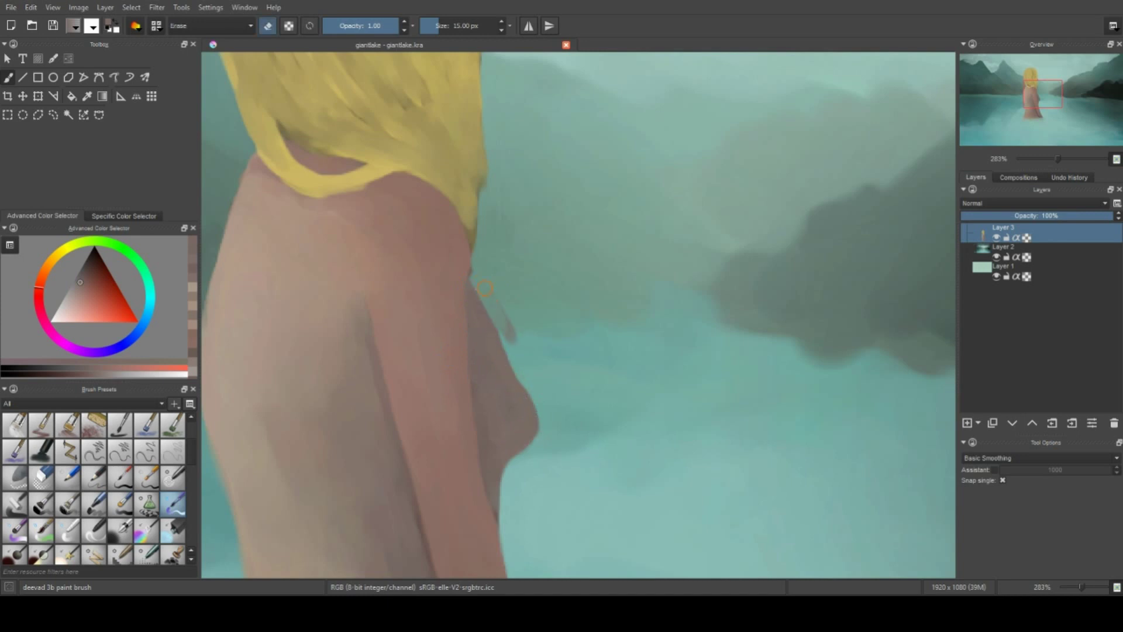
mouse_move(472, 245)
mouse_down()
mouse_move(539, 413)
mouse_move(514, 450)
mouse_move(473, 273)
mouse_up()
key(e)
key(e)
key(e)
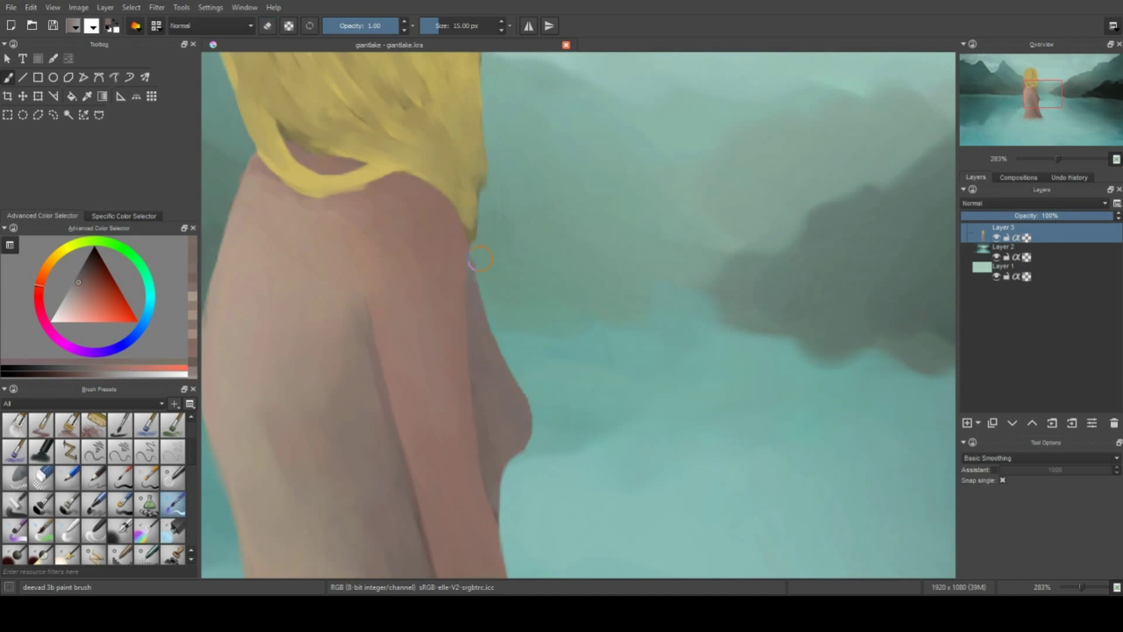
key(e)
Pick a new colour for the thin rigger brush and fit the whole painting in view
mouse_move(550, 481)
mouse_down()
mouse_move(534, 331)
mouse_move(507, 344)
mouse_move(502, 327)
mouse_move(522, 385)
mouse_up()
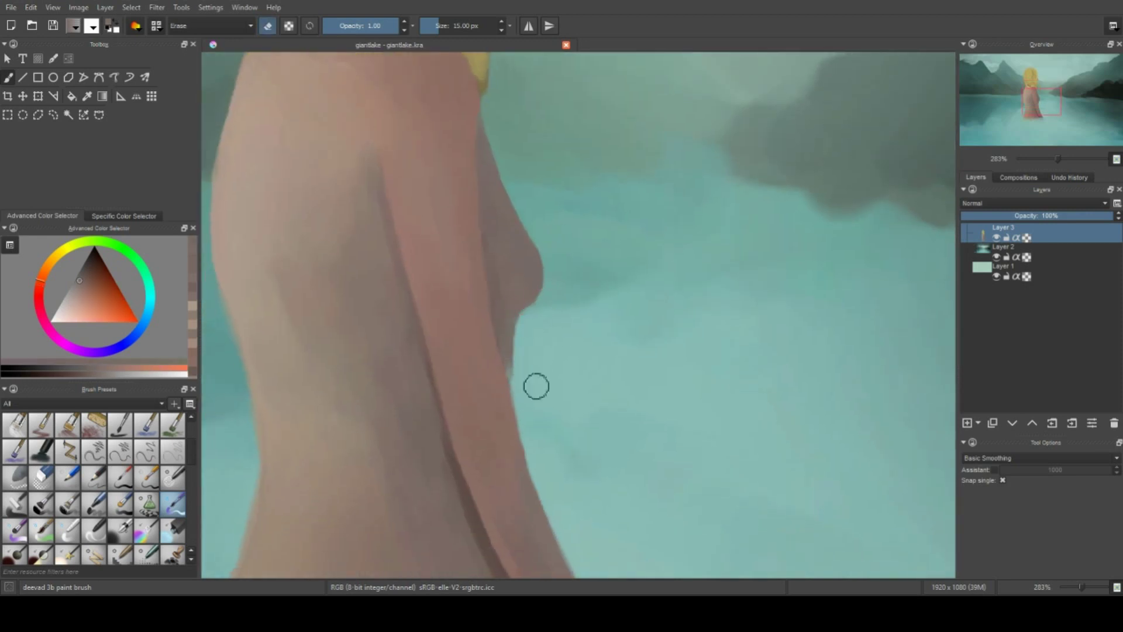
key(slash)
ctrl+click(497, 311)
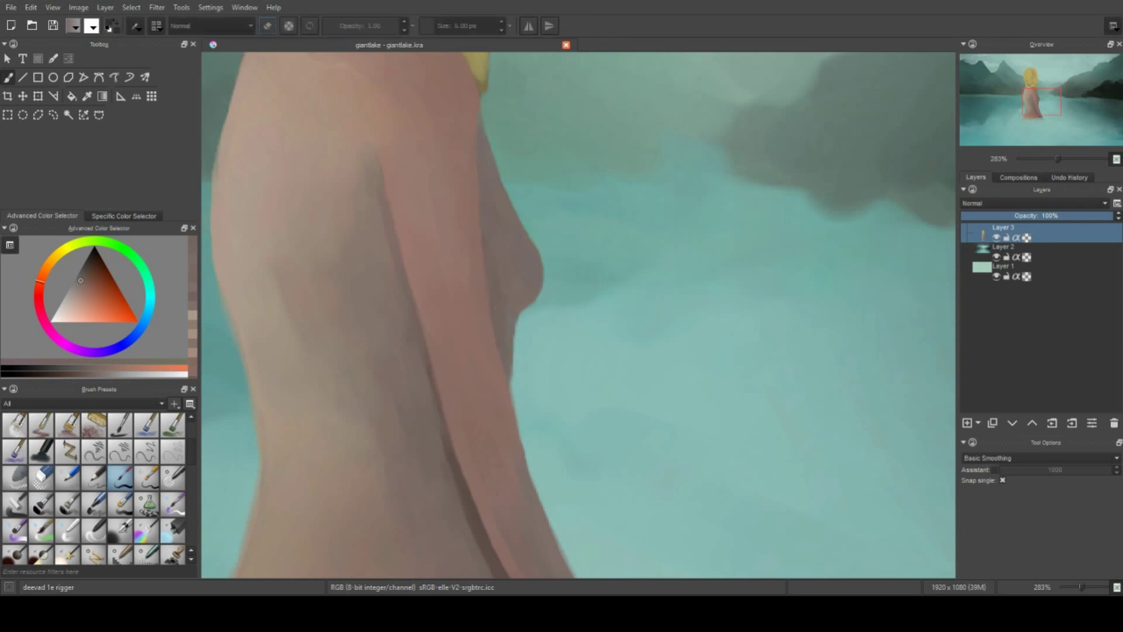
key(2)
key(plus)
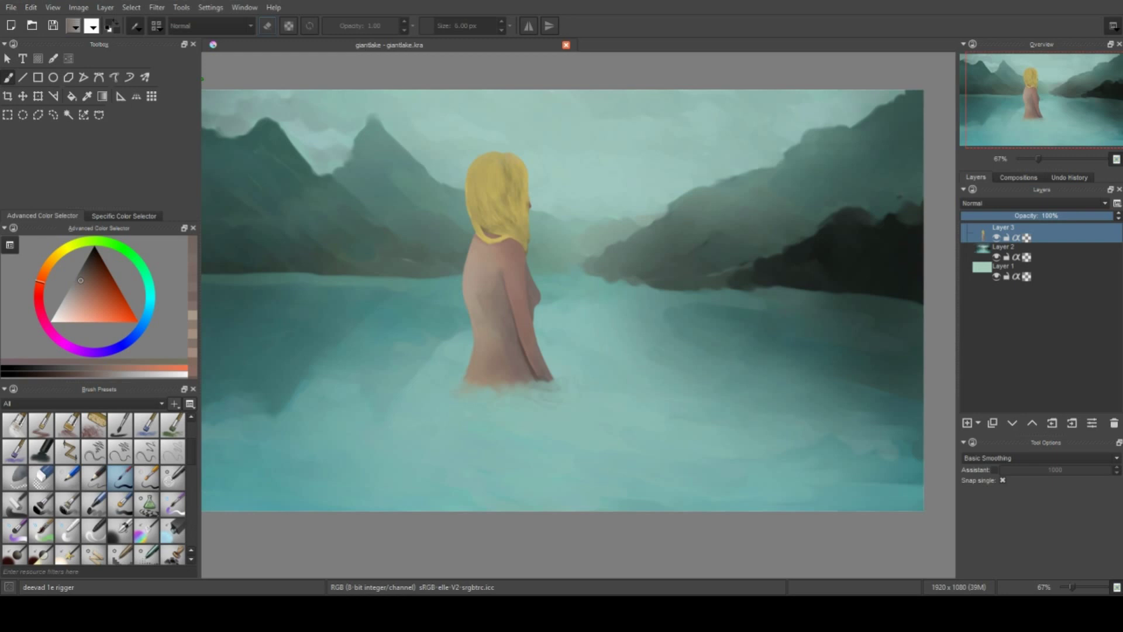
On a new layer, paint dark line strokes forming a small sailboat right of the woman
click(968, 422)
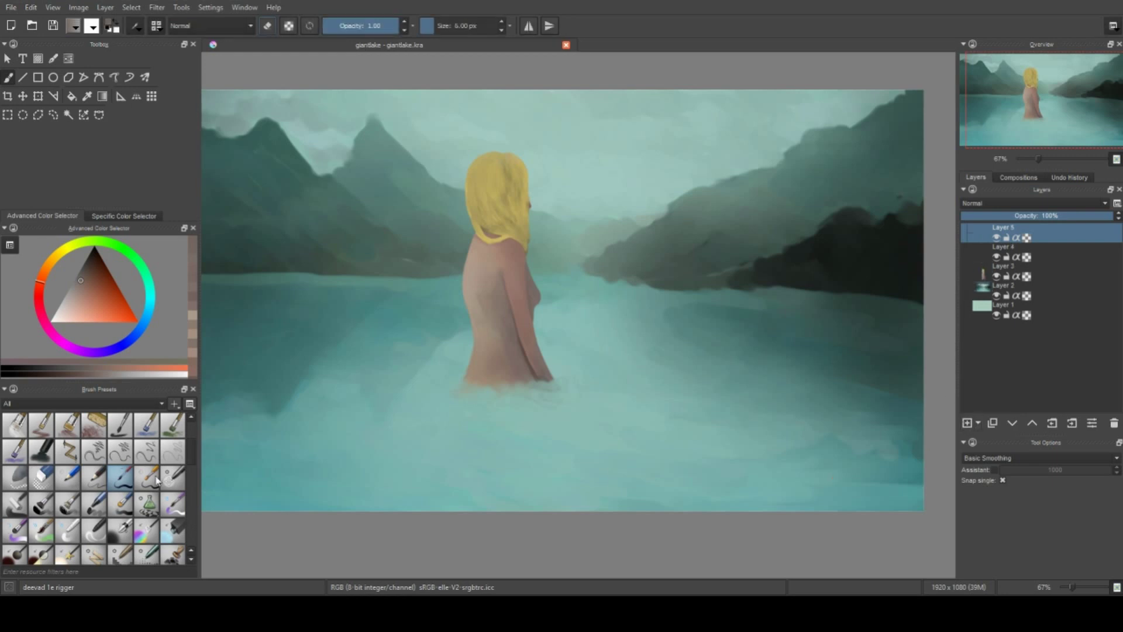
click(173, 503)
click(83, 272)
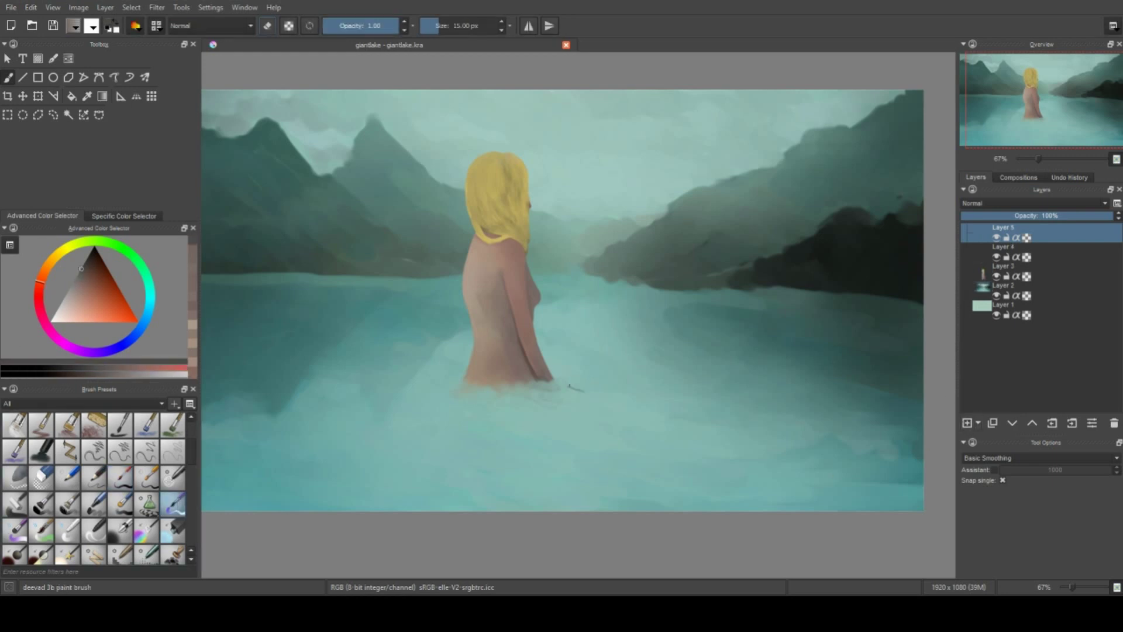
drag(570, 386, 616, 381)
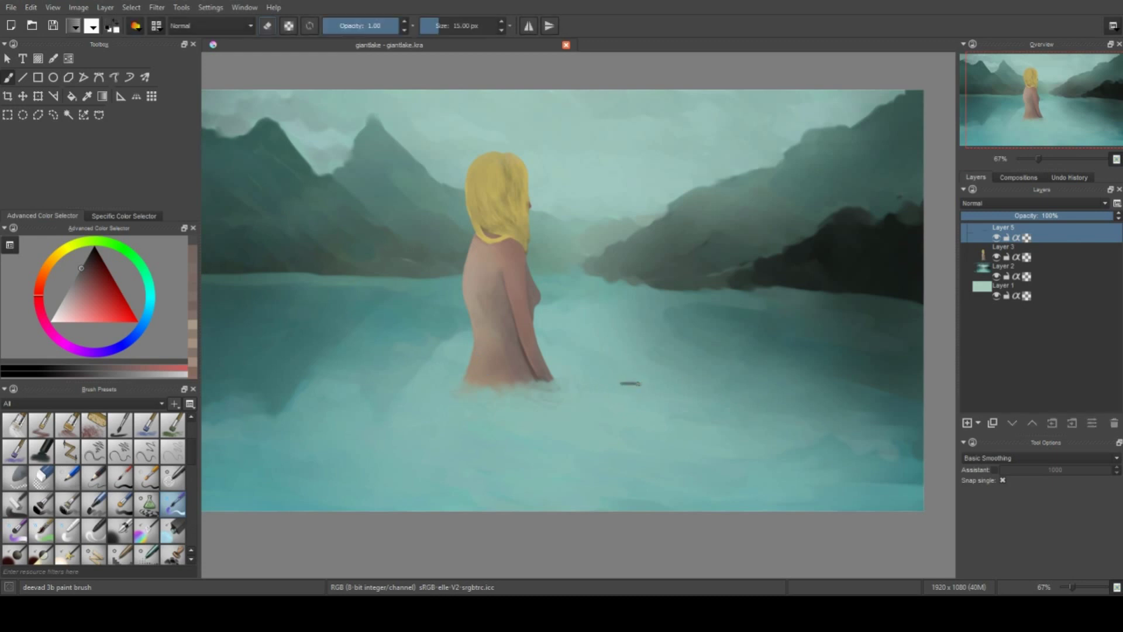
drag(621, 383, 653, 384)
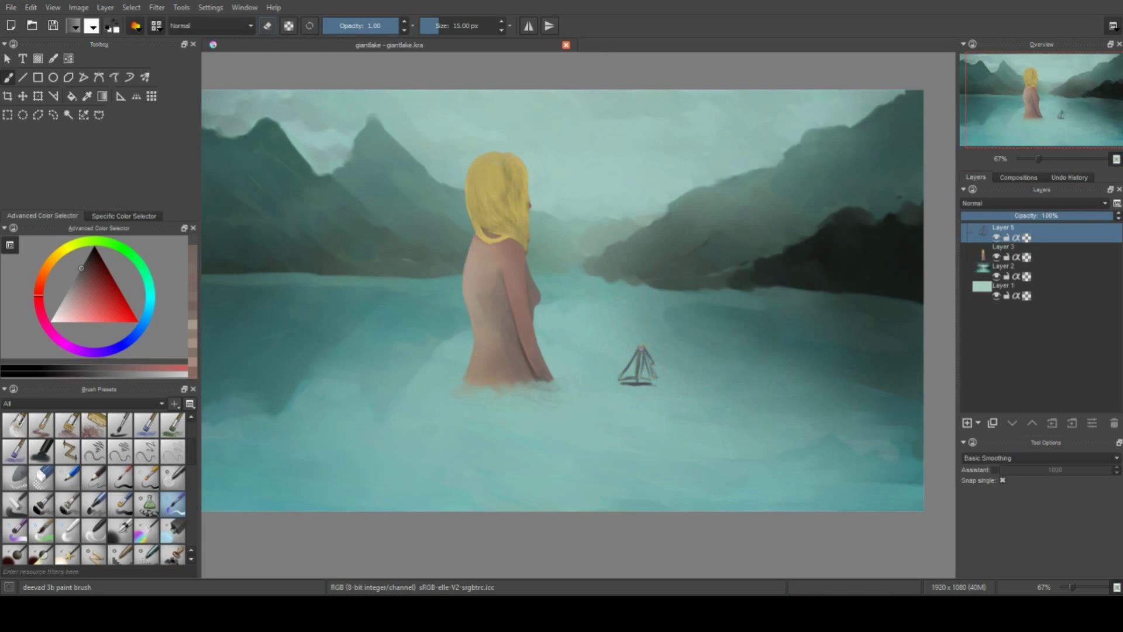
Fill the sail with white paint using the thin detail brush, adding a sail strip
key(e)
key(e)
scroll(639, 364, up, 5)
key(slash)
mouse_move(604, 351)
mouse_down()
mouse_move(611, 253)
mouse_move(607, 350)
mouse_up()
mouse_move(612, 310)
mouse_down()
mouse_move(622, 328)
mouse_move(600, 344)
mouse_move(592, 229)
mouse_move(515, 357)
mouse_move(548, 334)
mouse_move(534, 328)
mouse_move(509, 354)
mouse_move(602, 211)
mouse_move(646, 293)
mouse_move(635, 252)
mouse_move(605, 222)
mouse_move(614, 272)
mouse_up()
mouse_move(644, 313)
mouse_down()
mouse_move(658, 351)
mouse_move(638, 304)
mouse_move(649, 305)
mouse_move(616, 298)
mouse_move(626, 351)
mouse_move(632, 338)
mouse_move(605, 351)
mouse_move(609, 271)
mouse_move(607, 345)
mouse_move(610, 278)
mouse_move(637, 363)
mouse_move(609, 351)
mouse_move(614, 322)
mouse_move(591, 240)
mouse_move(527, 351)
mouse_move(576, 294)
mouse_up()
key(e)
key(e)
Shade the left sail with greyish-teal, darker and near-white tones
ctrl+click(654, 302)
ctrl+click(620, 353)
ctrl+click(543, 342)
ctrl+click(574, 339)
mouse_move(573, 340)
mouse_down()
mouse_move(572, 268)
mouse_move(532, 353)
mouse_move(579, 345)
mouse_move(503, 356)
mouse_move(643, 385)
mouse_move(512, 384)
mouse_move(626, 367)
mouse_up()
ctrl+click(538, 351)
ctrl+click(562, 330)
ctrl+click(544, 381)
Darken the boat's shadow on the water, clean the right sail's edge and define the mast
ctrl+click(578, 327)
ctrl+click(523, 376)
ctrl+click(605, 212)
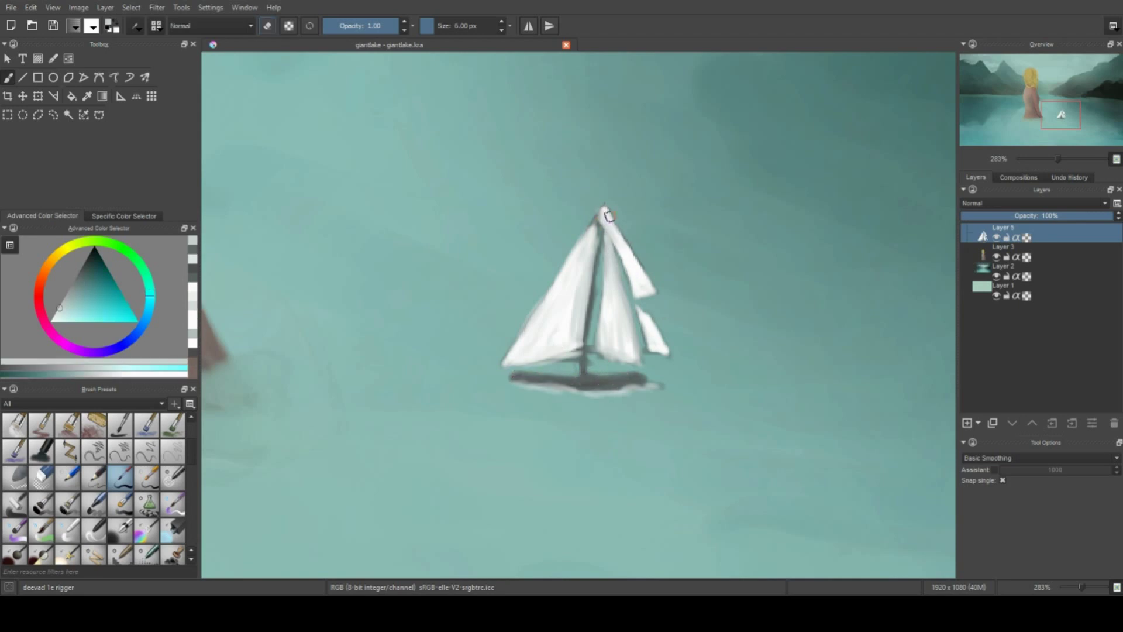
key(e)
key(e)
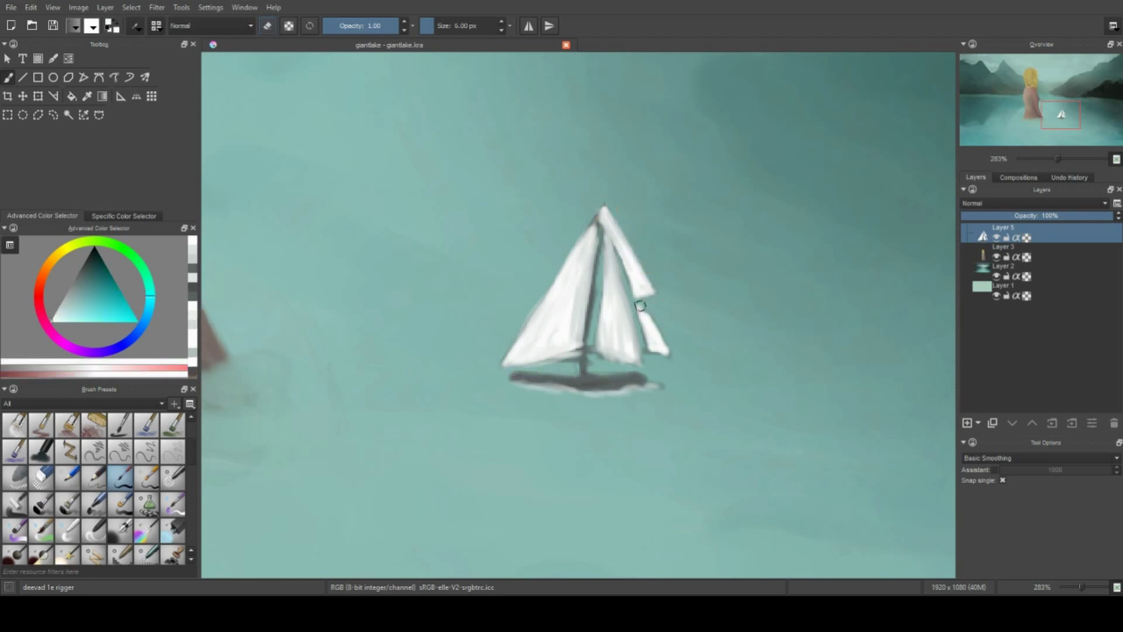
mouse_move(643, 299)
mouse_down()
mouse_move(655, 345)
mouse_move(602, 219)
mouse_move(571, 243)
mouse_move(565, 285)
mouse_up()
ctrl+click(582, 367)
ctrl+click(585, 275)
drag(601, 214, 576, 342)
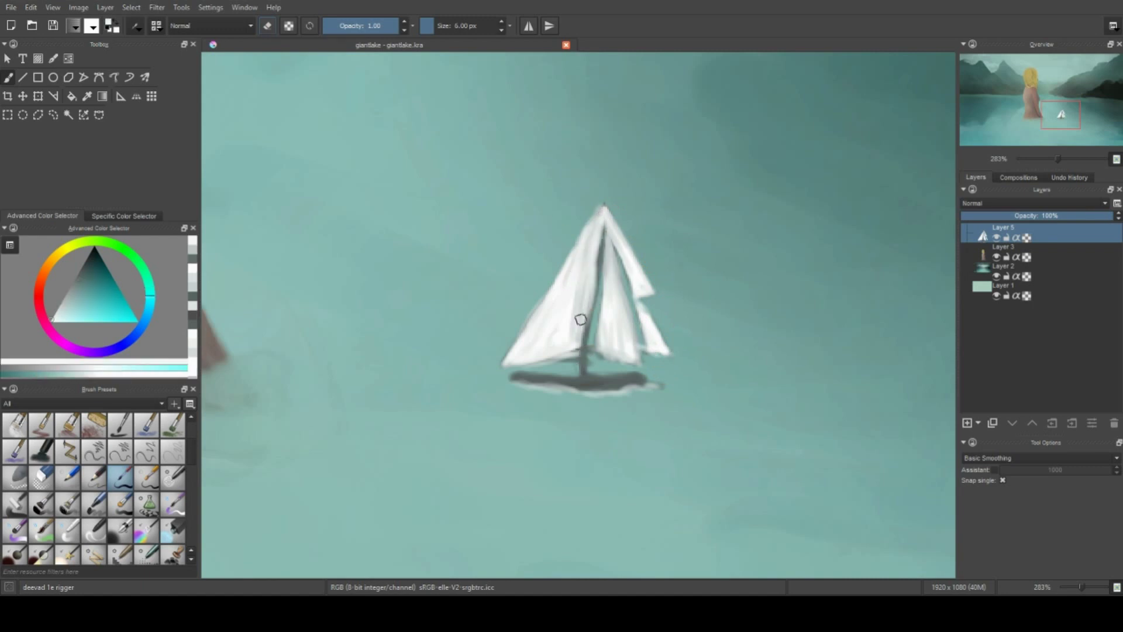
Paint the boat's hull in a darker sampled colour
scroll(586, 159, down, 4)
scroll(579, 353, up, 2)
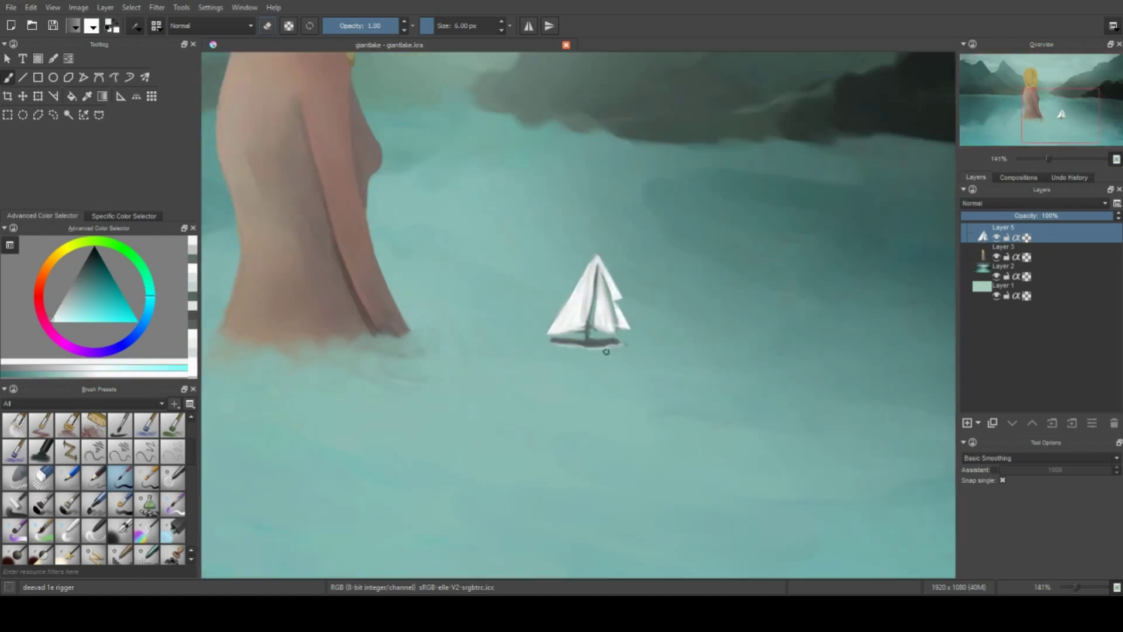
scroll(605, 348, up, 1)
scroll(611, 345, up, 1)
ctrl+click(624, 329)
mouse_move(624, 329)
mouse_down()
mouse_move(520, 336)
mouse_move(570, 336)
mouse_up()
scroll(579, 319, down, 3)
Scale the sailboat down and repaint the right sail's lower panel in near-white
key(ctrl+t)
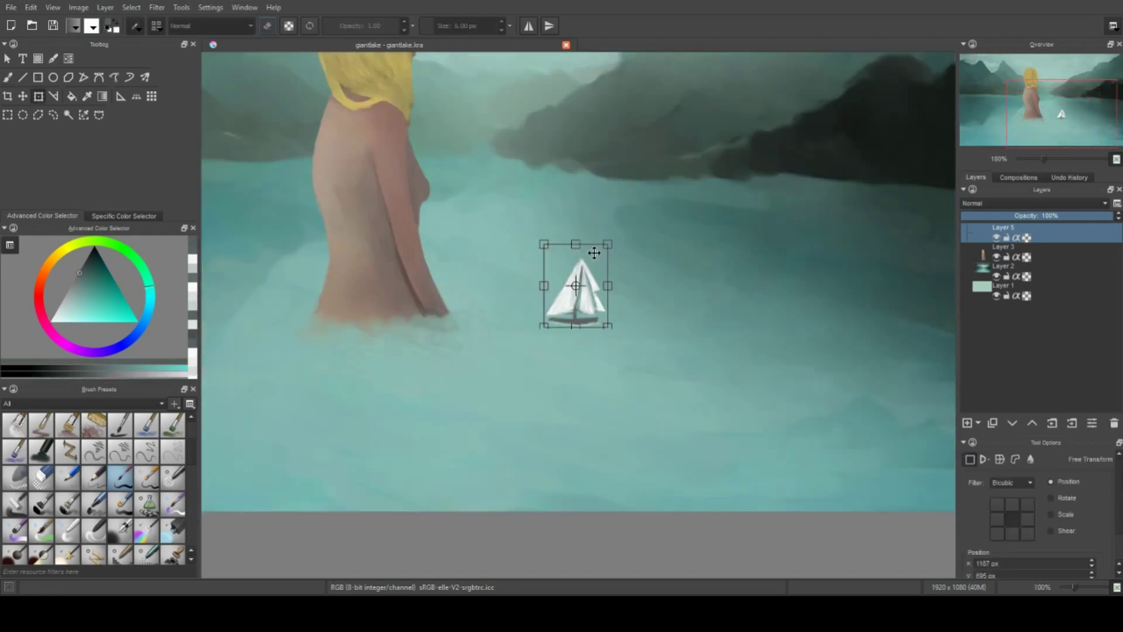
drag(612, 240, 596, 263)
scroll(510, 156, down, 2)
scroll(510, 156, up, 1)
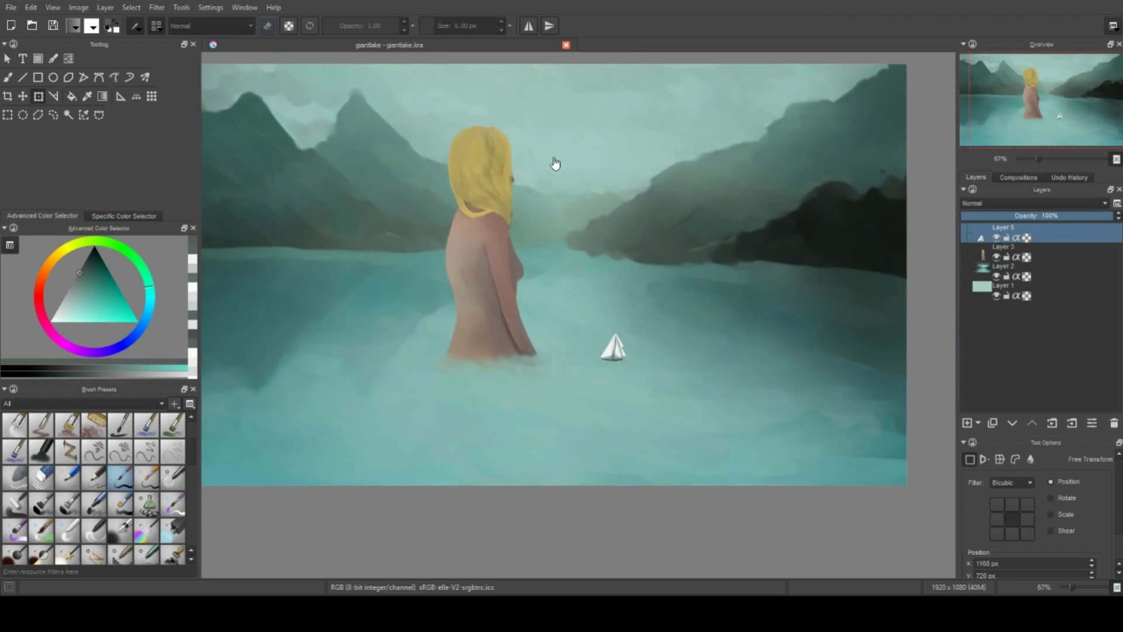
scroll(602, 342, up, 2)
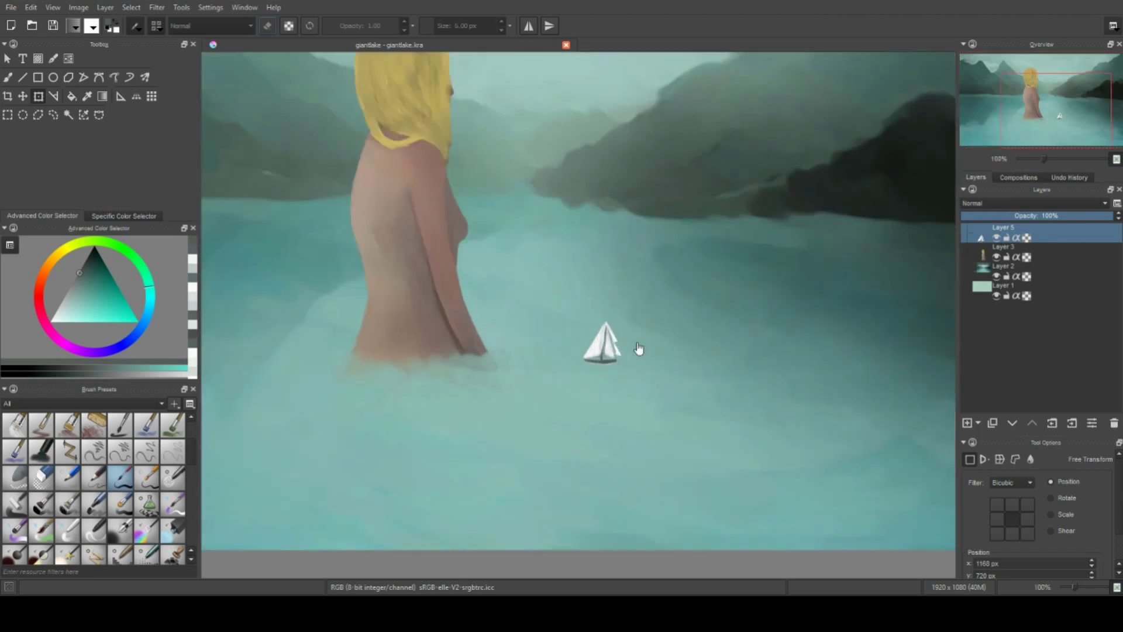
scroll(585, 339, up, 2)
key(b)
ctrl+click(589, 327)
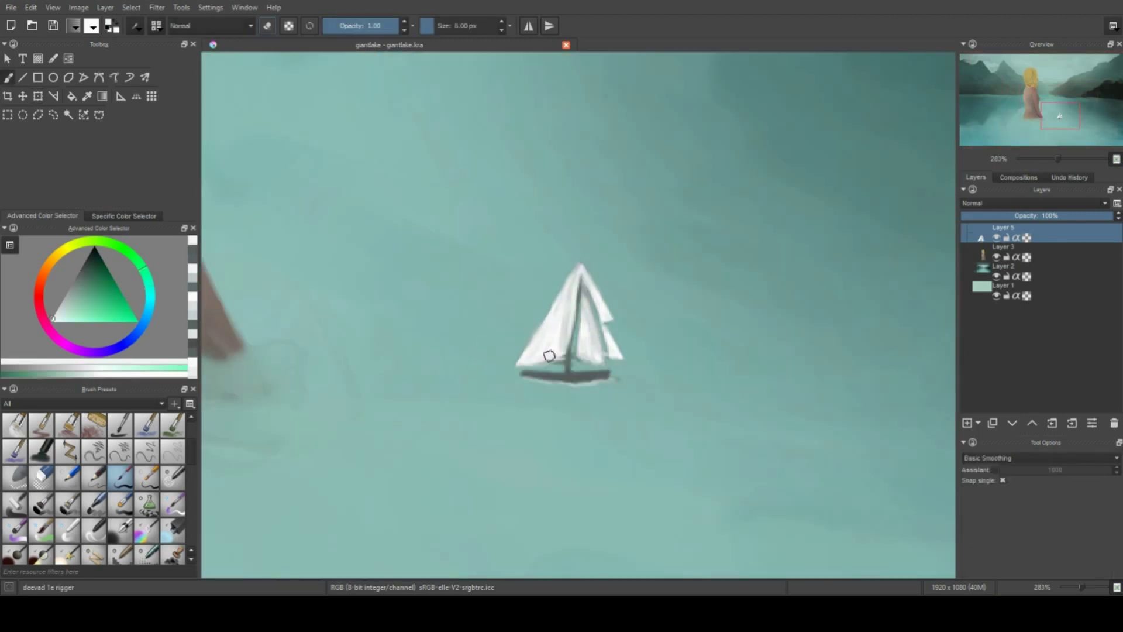
drag(582, 356, 607, 319)
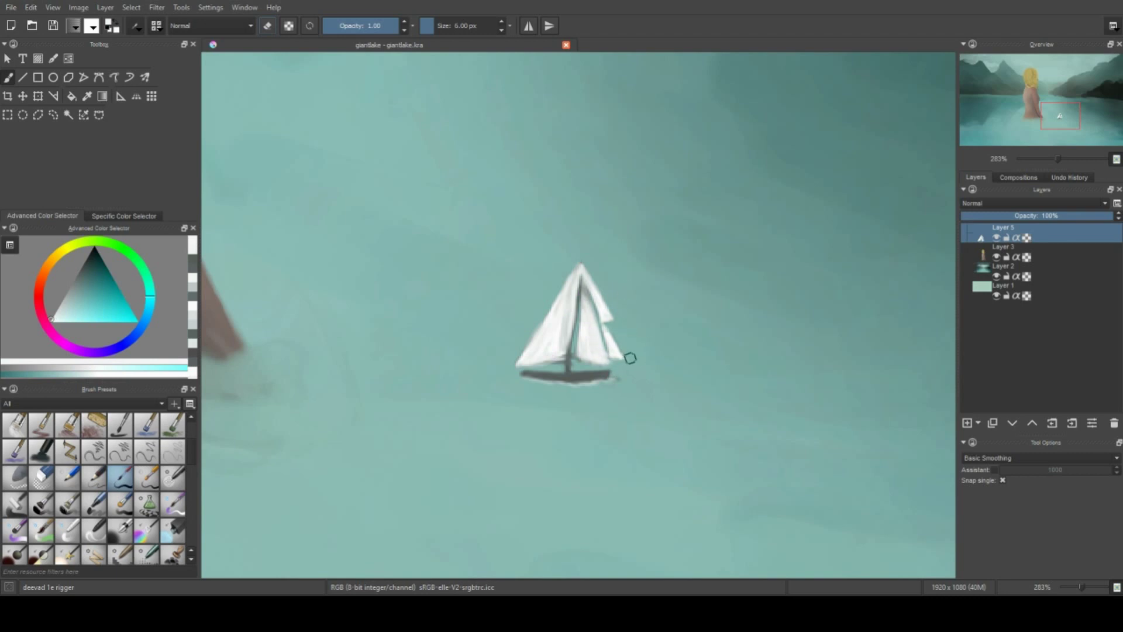
Duplicate the woman's layer for transforming, then undo the duplicate
key(2)
click(1029, 256)
key(ctrl+j)
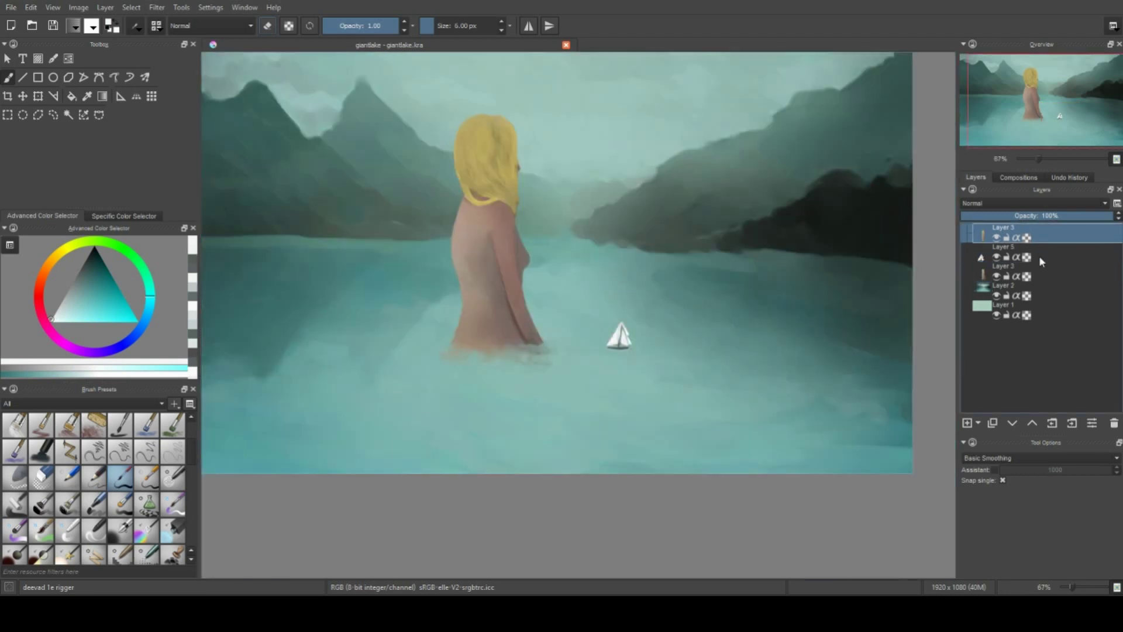
key(ctrl+t)
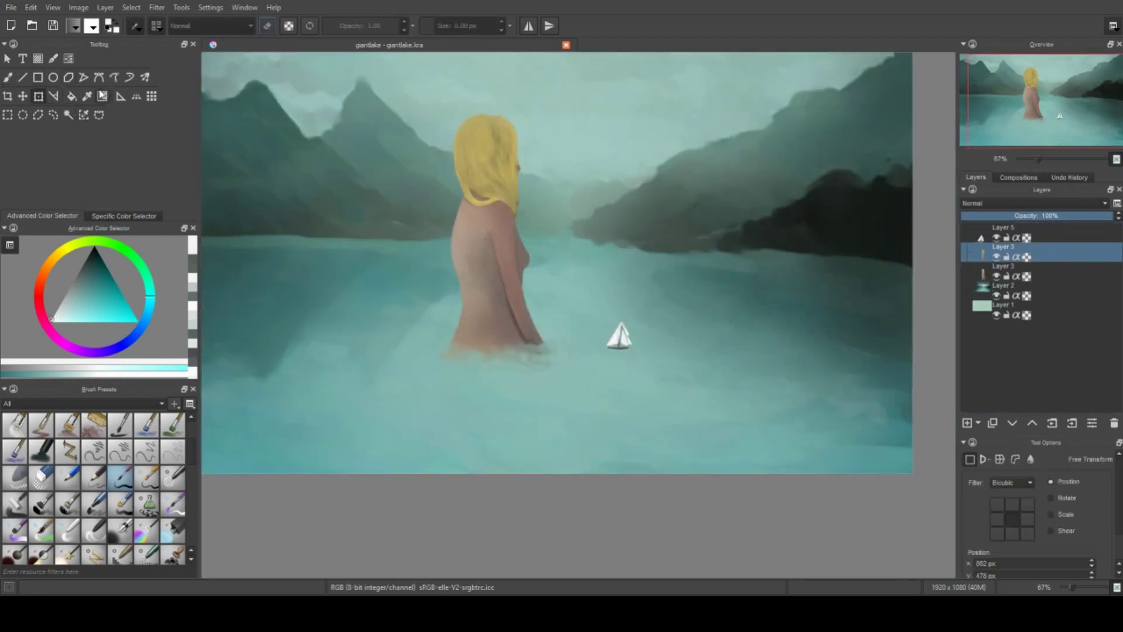
key(ctrl+z)
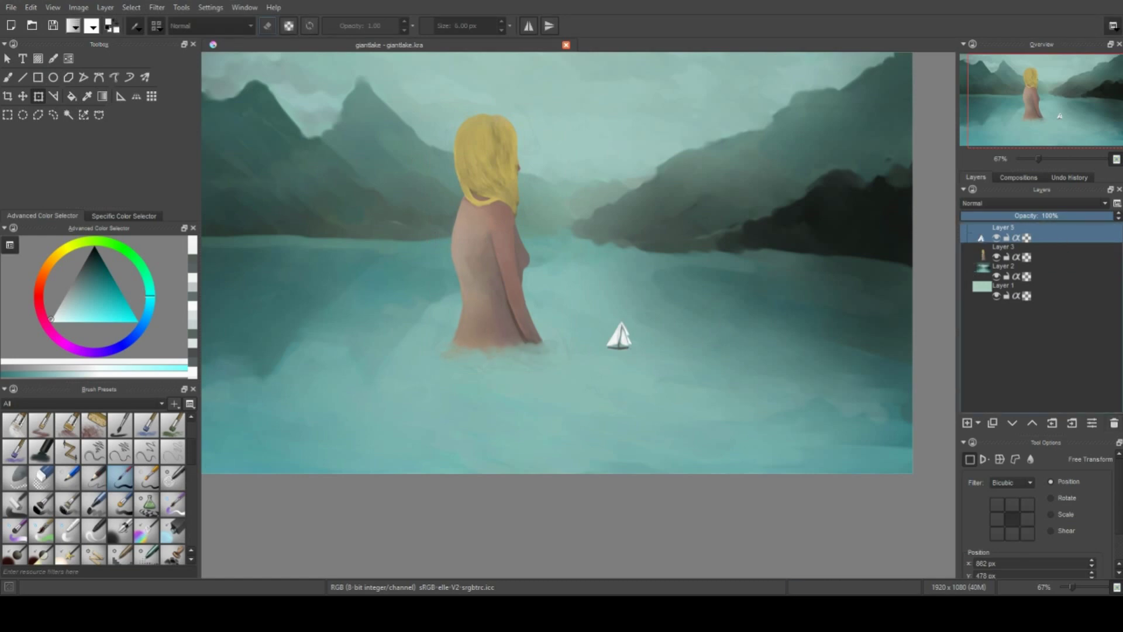
Paint a dark teal-grey reflection in the water just below the hull
scroll(626, 346, up, 3)
scroll(657, 337, up, 2)
scroll(657, 337, up, 3)
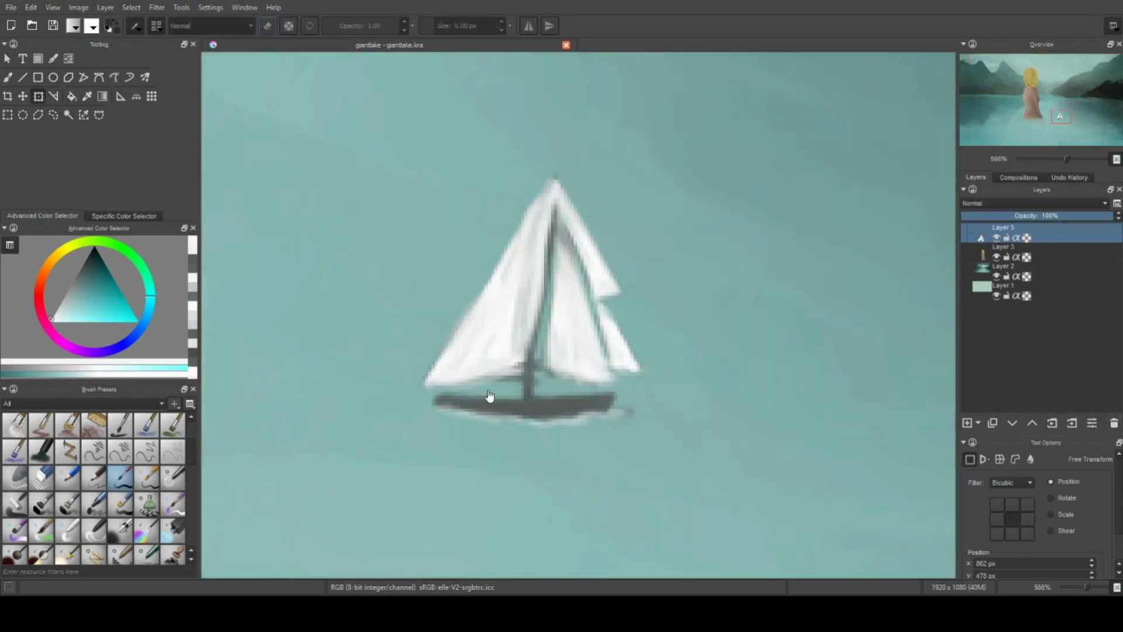
key(b)
ctrl+click(495, 410)
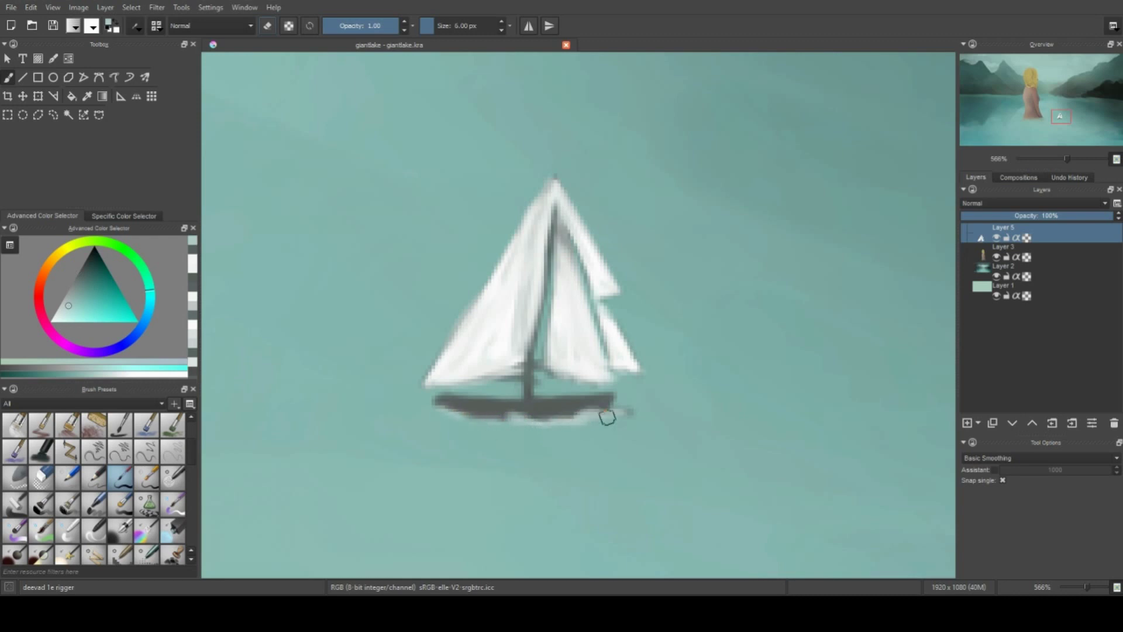
ctrl+click(583, 381)
mouse_move(556, 431)
mouse_down()
mouse_move(504, 448)
mouse_move(539, 459)
mouse_up()
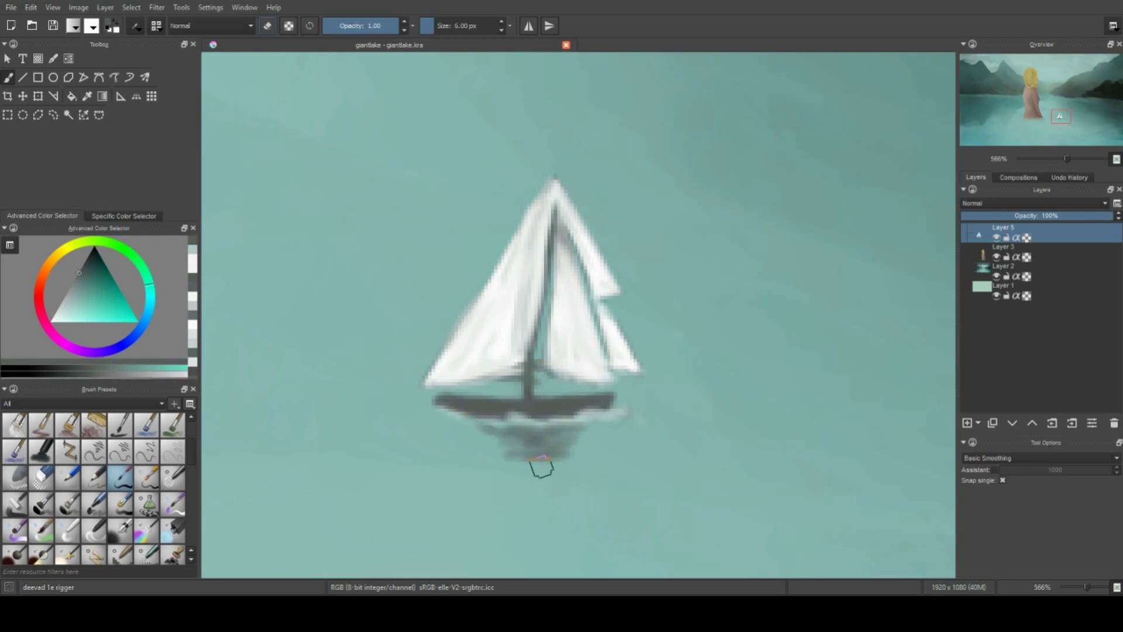
mouse_move(492, 427)
mouse_down()
mouse_move(450, 418)
mouse_move(614, 430)
mouse_up()
Add a near-white reflection of the sails extending downward beneath the dark one
ctrl+click(494, 351)
mouse_move(486, 450)
mouse_down()
mouse_move(523, 470)
mouse_move(514, 493)
mouse_move(567, 516)
mouse_up()
mouse_move(503, 497)
mouse_down()
mouse_move(532, 532)
mouse_move(581, 502)
mouse_move(606, 451)
mouse_up()
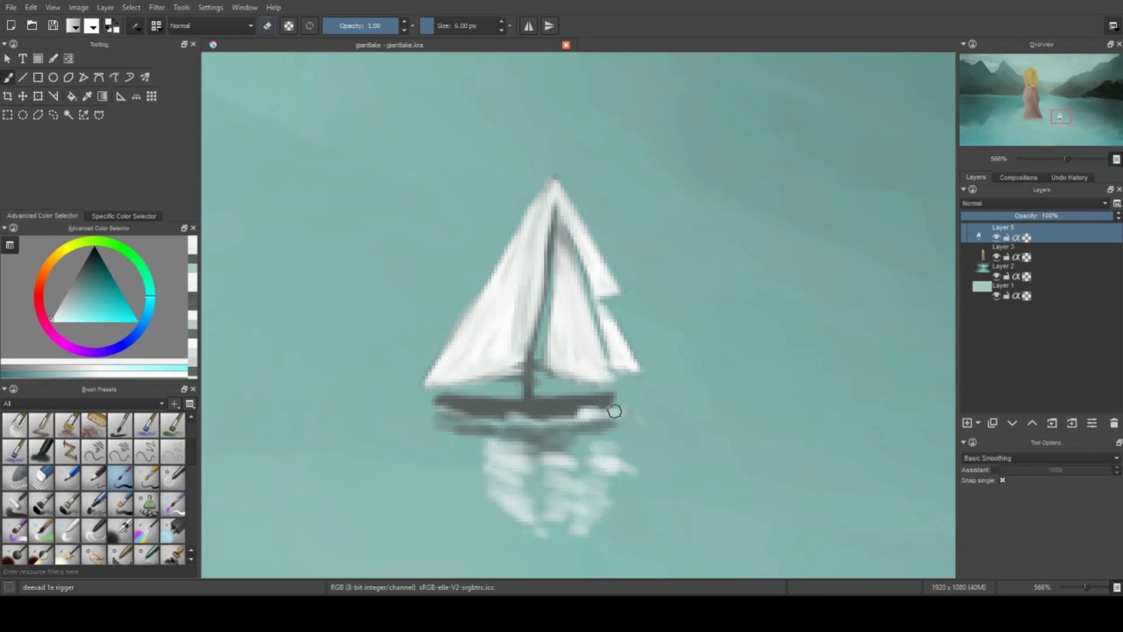
scroll(580, 424, down, 10)
scroll(435, 438, up, 1)
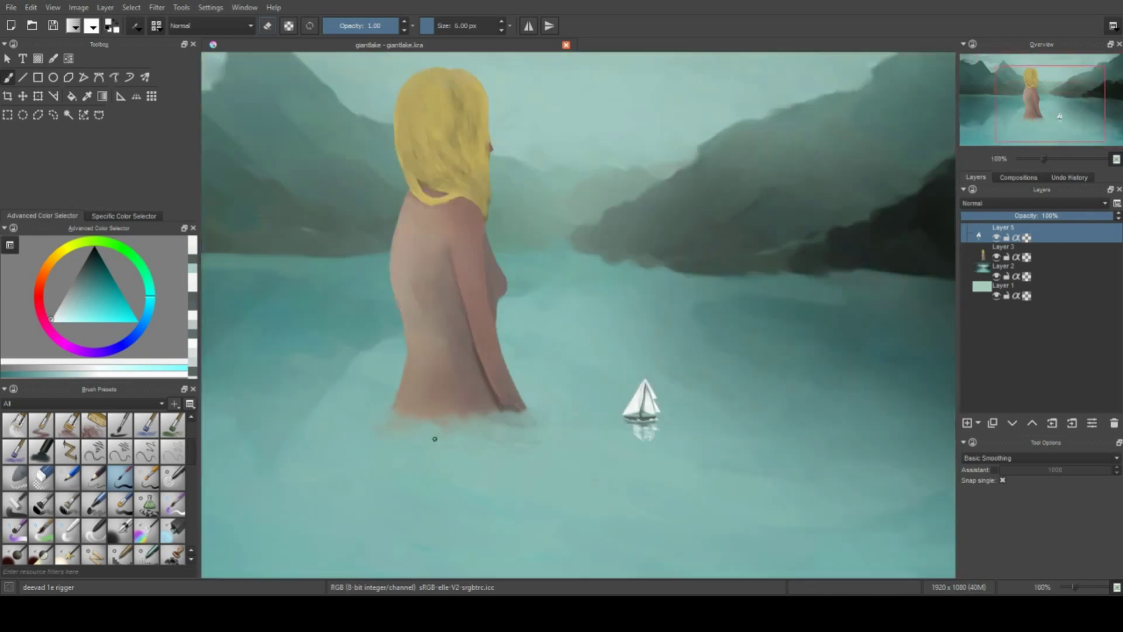
scroll(619, 433, up, 5)
Darken the mast's reflection and hull line, and add a dark ripple beside the boat
ctrl+click(548, 338)
drag(525, 378, 527, 453)
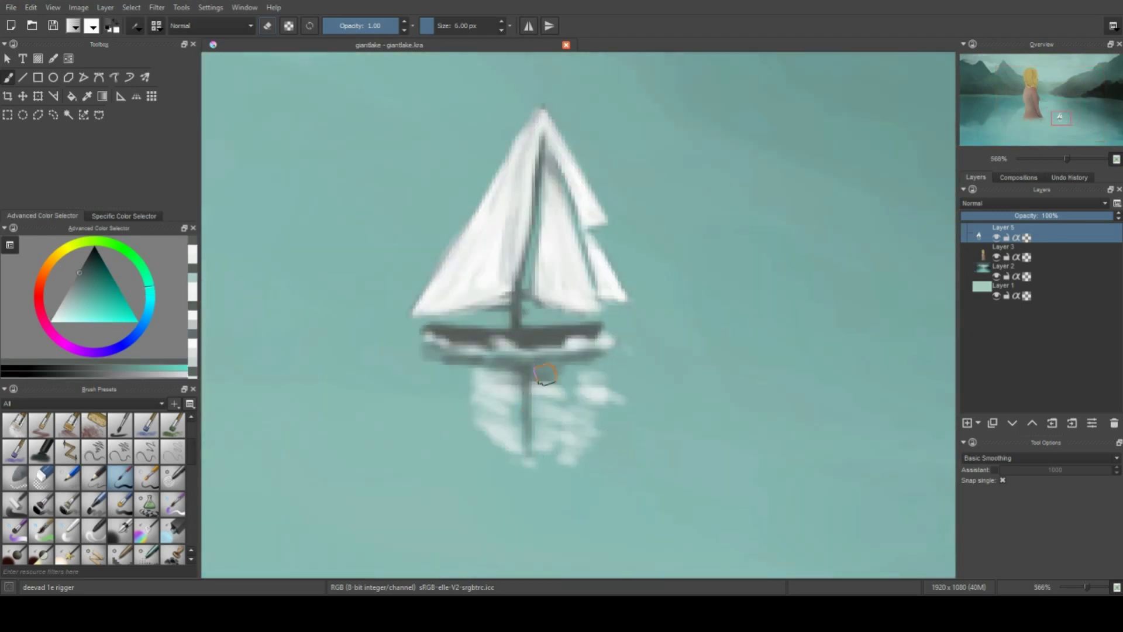
drag(468, 356, 640, 353)
scroll(640, 353, down, 10)
scroll(639, 353, up, 1)
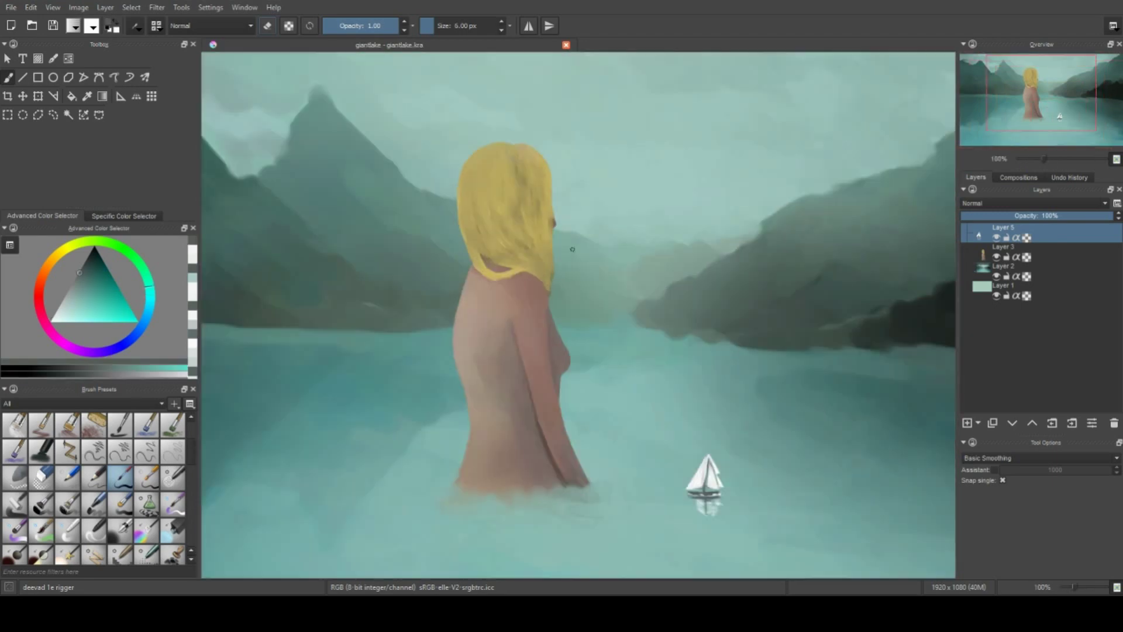
scroll(640, 353, down, 1)
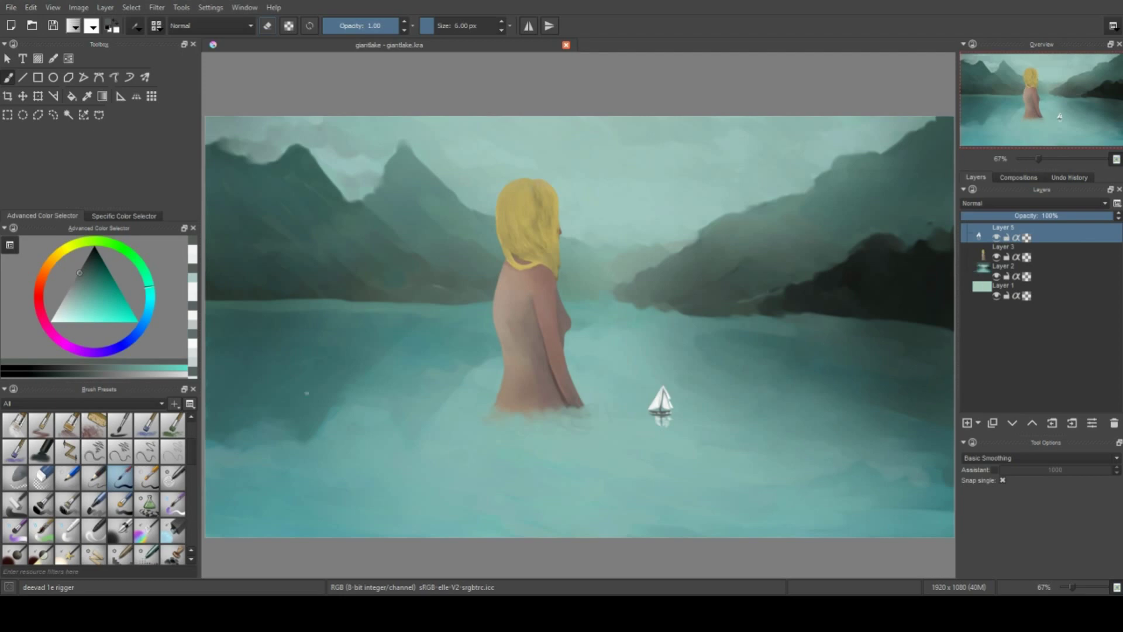
drag(672, 427, 728, 420)
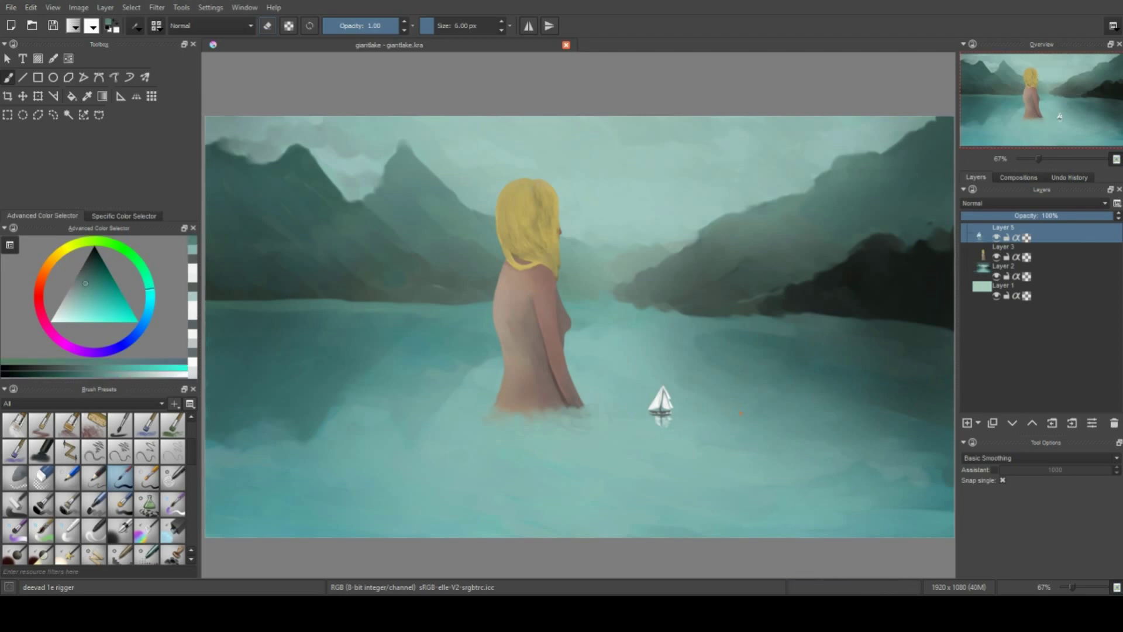
On the woman's layer, soften the water below her waist and dab a yellow hair reflection
click(1003, 252)
ctrl+click(522, 393)
click(14, 529)
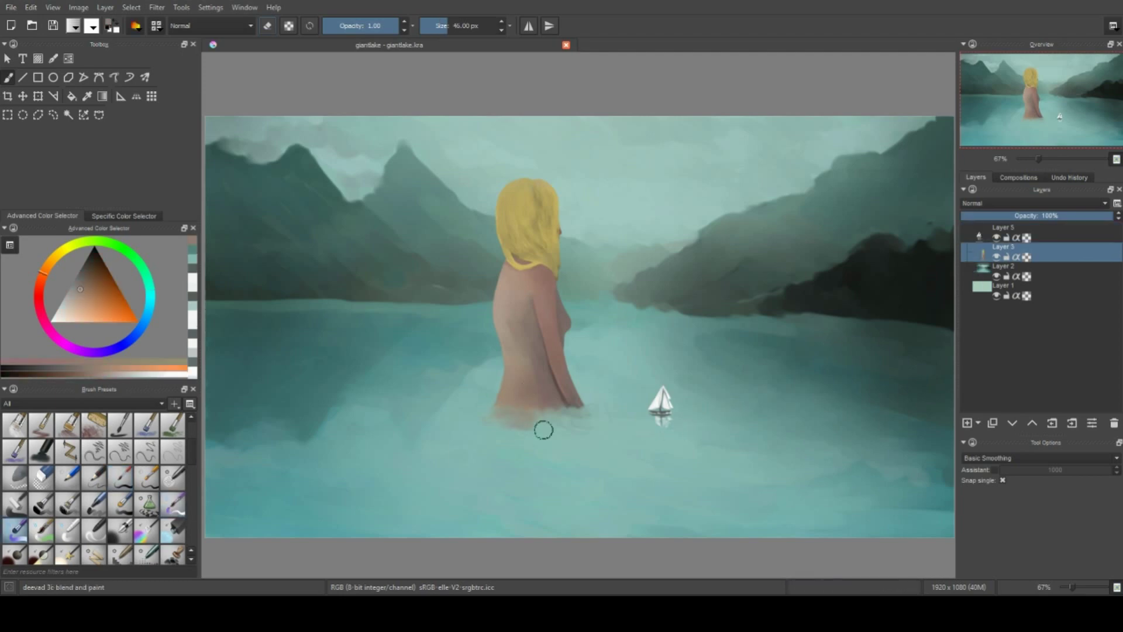
ctrl+click(544, 430)
ctrl+click(519, 406)
ctrl+click(528, 421)
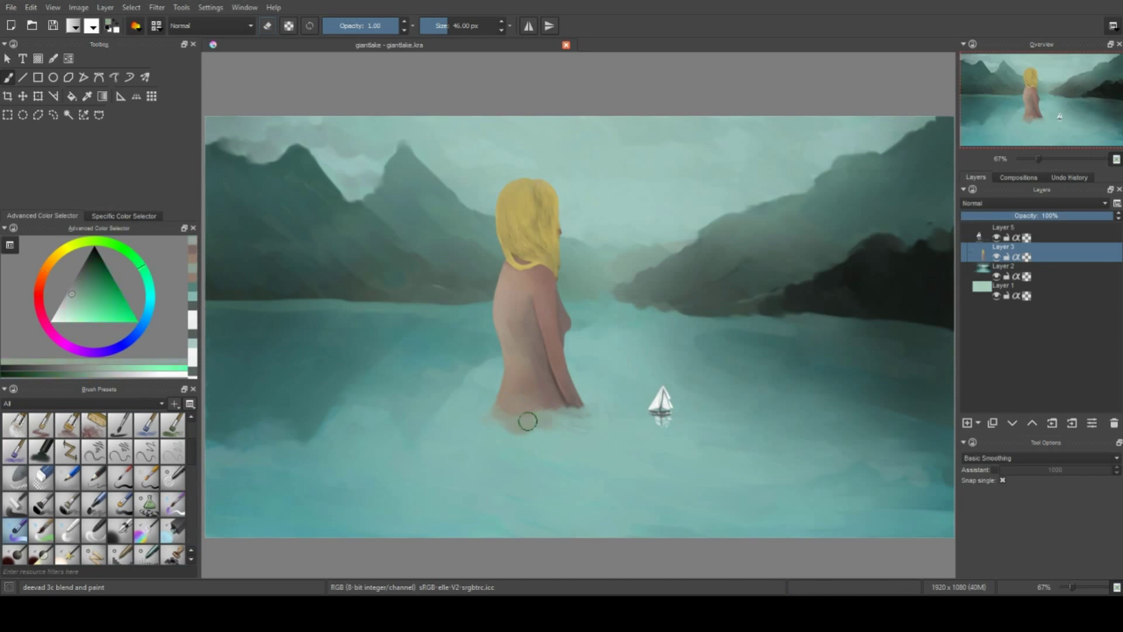
mouse_move(514, 446)
mouse_down()
mouse_move(589, 421)
mouse_move(551, 470)
mouse_up()
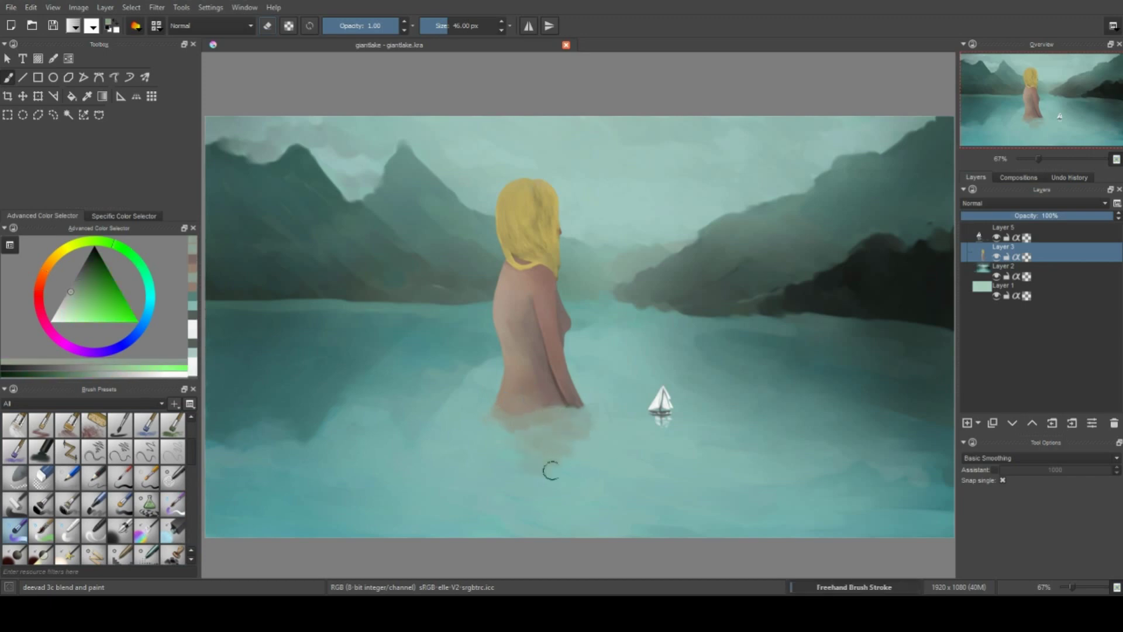
drag(554, 520, 525, 530)
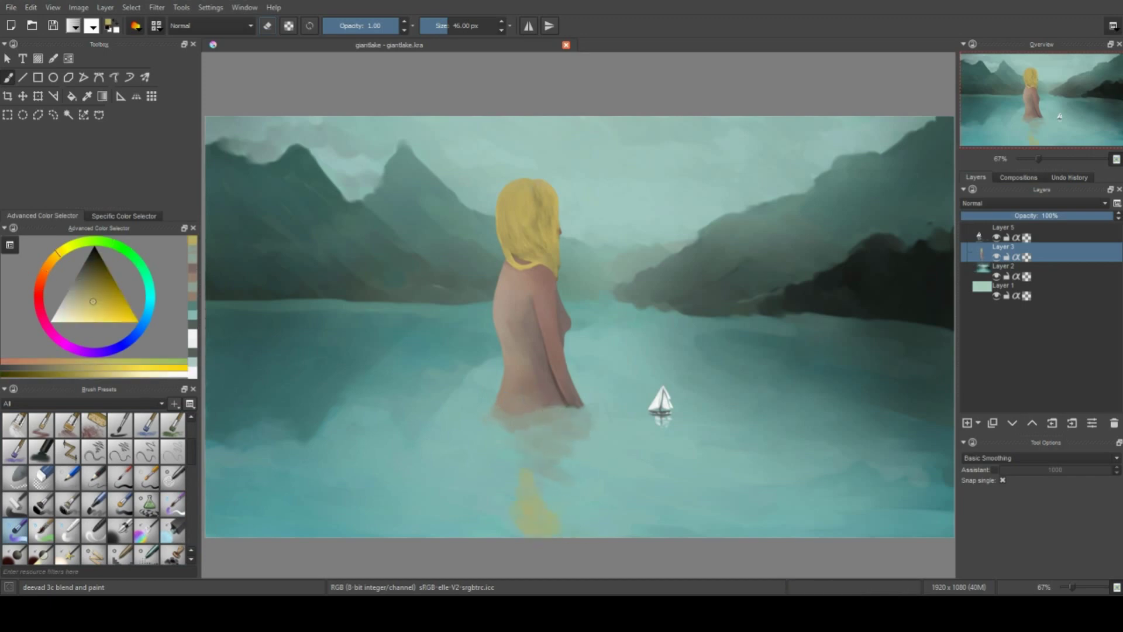
Extend the hair's yellow reflection downward and paint darker shading beneath the figure
ctrl+click(553, 508)
ctrl+click(531, 504)
drag(531, 504, 561, 514)
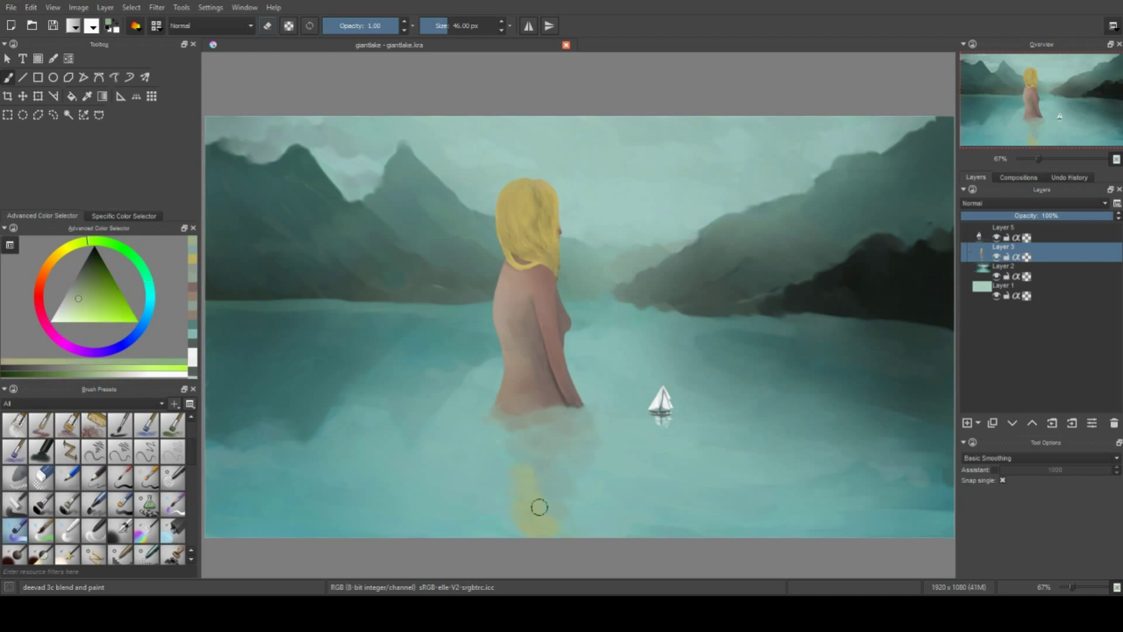
ctrl+click(549, 489)
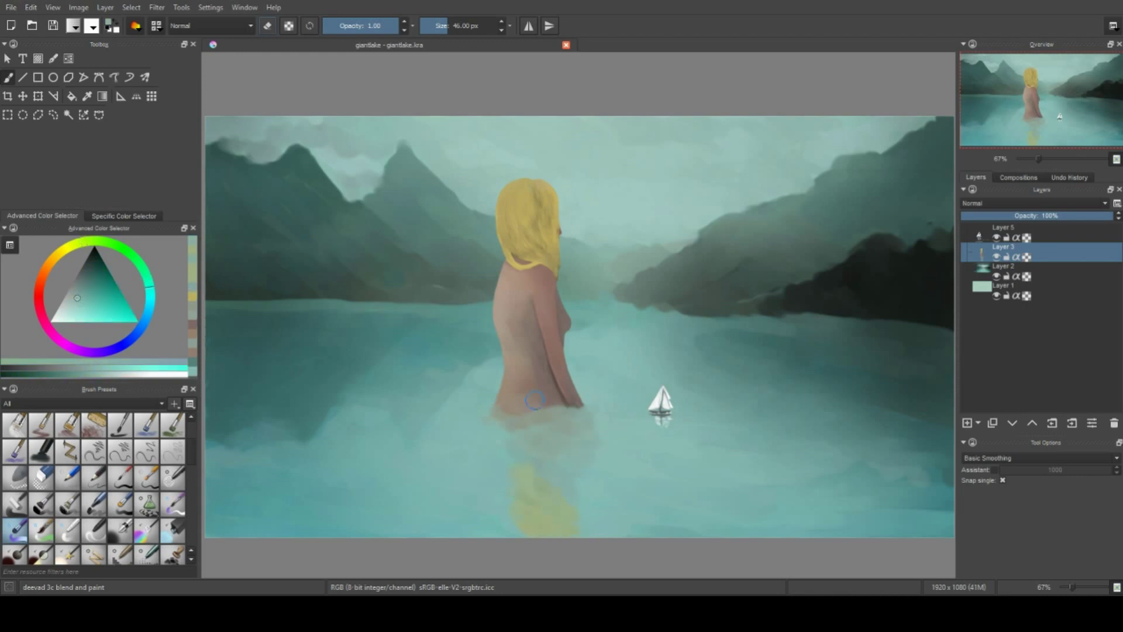
mouse_move(526, 456)
mouse_down()
mouse_move(564, 427)
mouse_move(564, 491)
mouse_up()
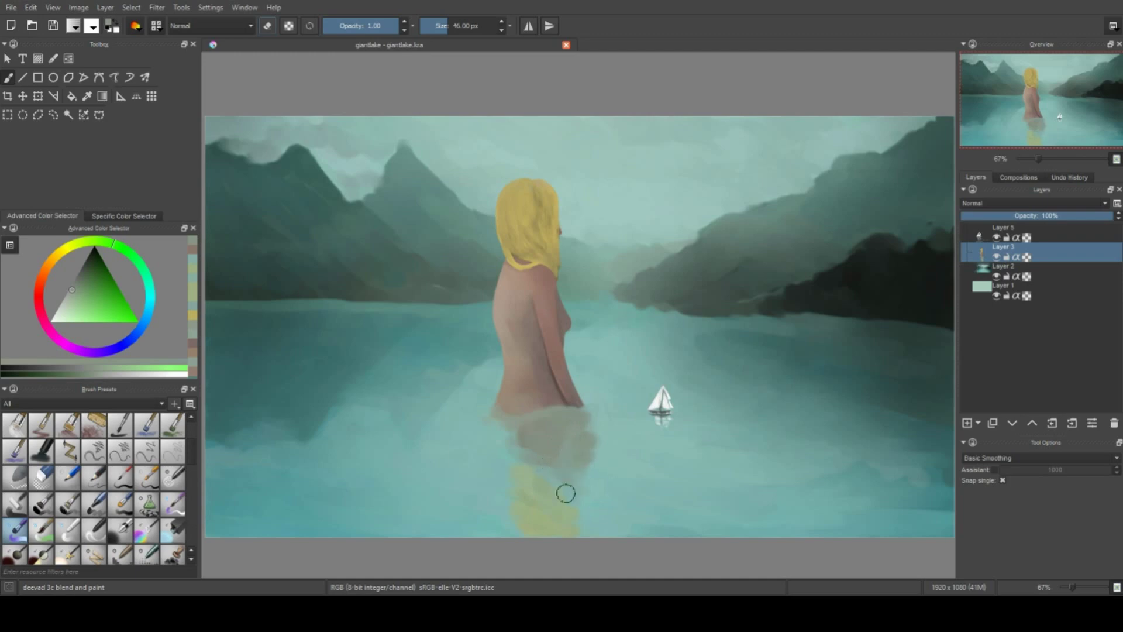
ctrl+click(507, 455)
Pick a bluish olive-green and select the deevad stamp painting touch preset
ctrl+click(499, 420)
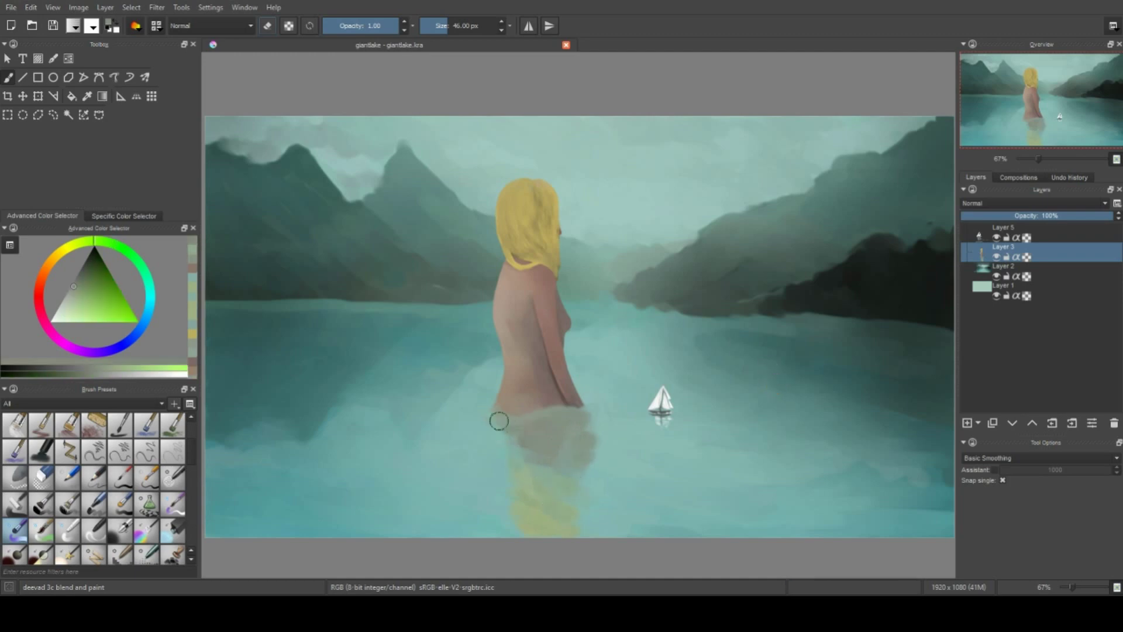
ctrl+click(577, 441)
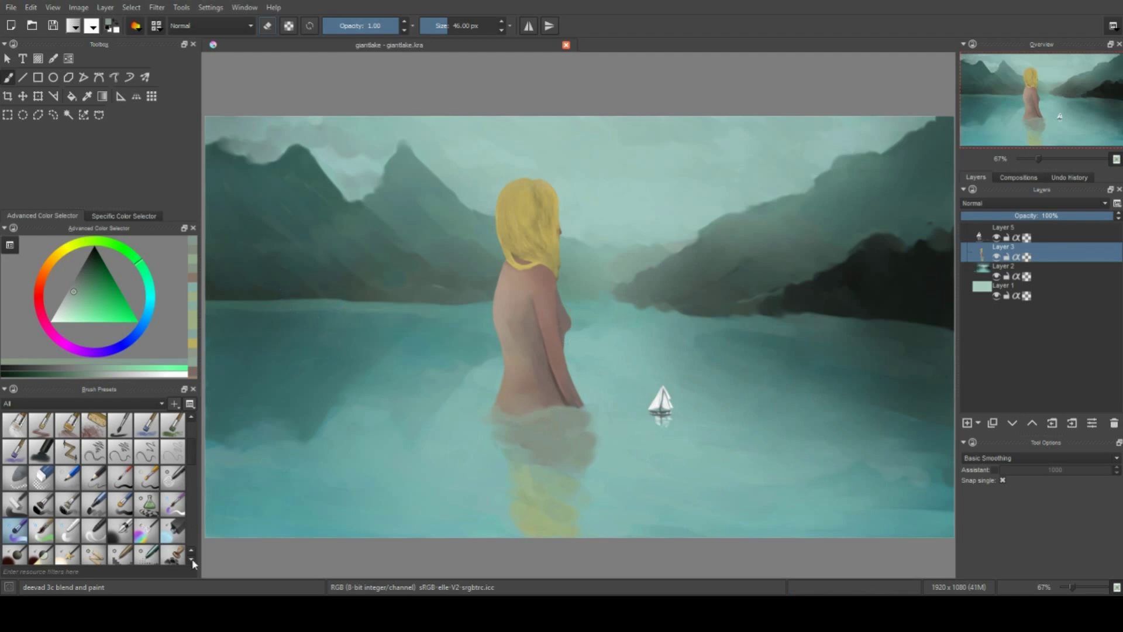
click(192, 560)
click(173, 530)
Stamp white clouds into the upper-left sky, then cover them back over with teal
ctrl+click(282, 195)
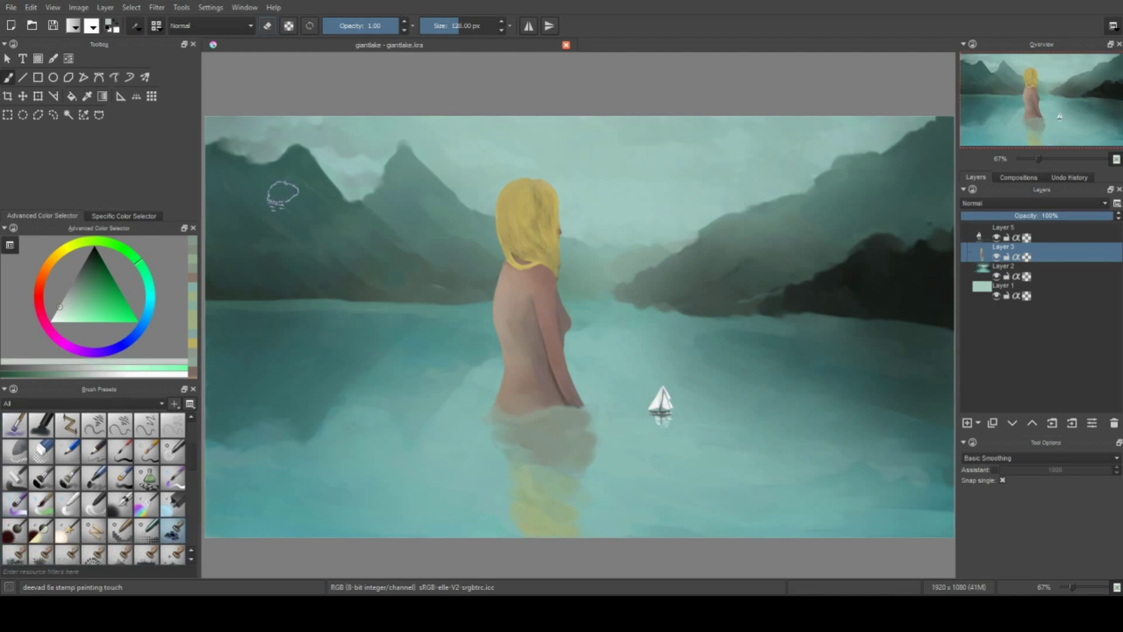
mouse_move(283, 195)
mouse_down()
mouse_move(251, 141)
mouse_move(333, 121)
mouse_move(464, 189)
mouse_move(459, 155)
mouse_up()
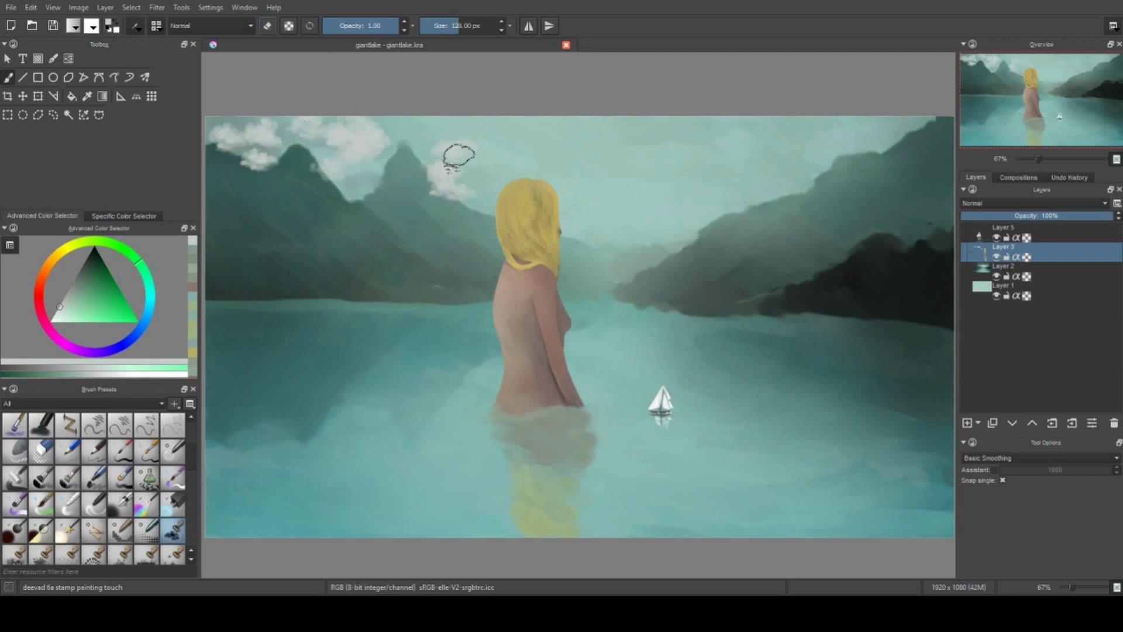
ctrl+click(467, 158)
ctrl+click(410, 170)
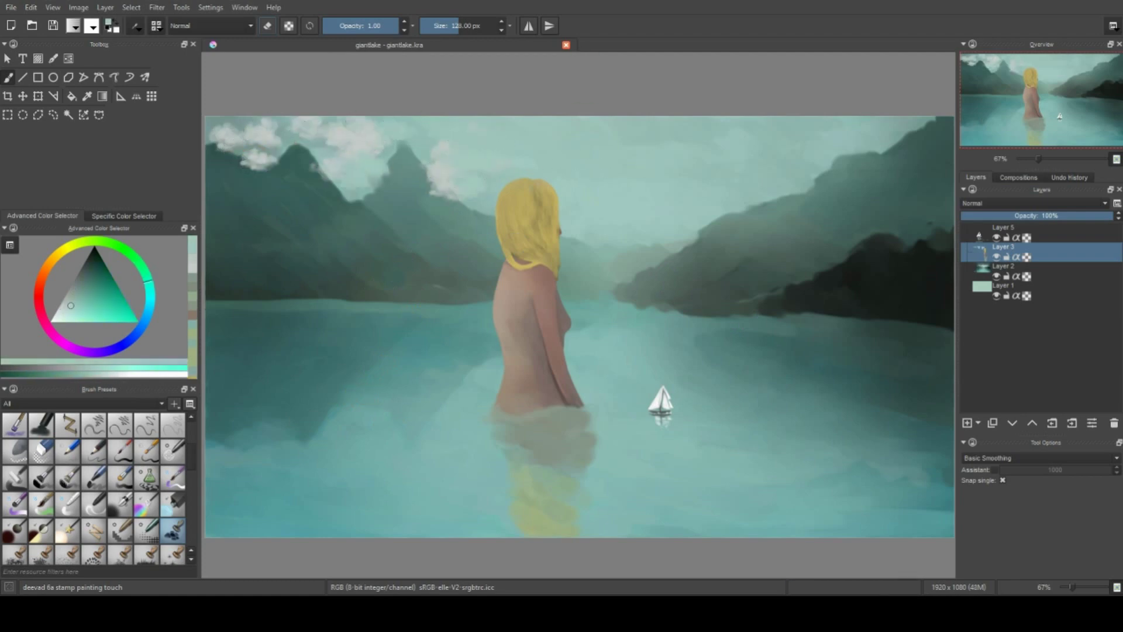
mouse_move(251, 141)
mouse_down()
mouse_move(281, 125)
mouse_move(409, 129)
mouse_up()
ctrl+click(710, 200)
drag(456, 175, 349, 228)
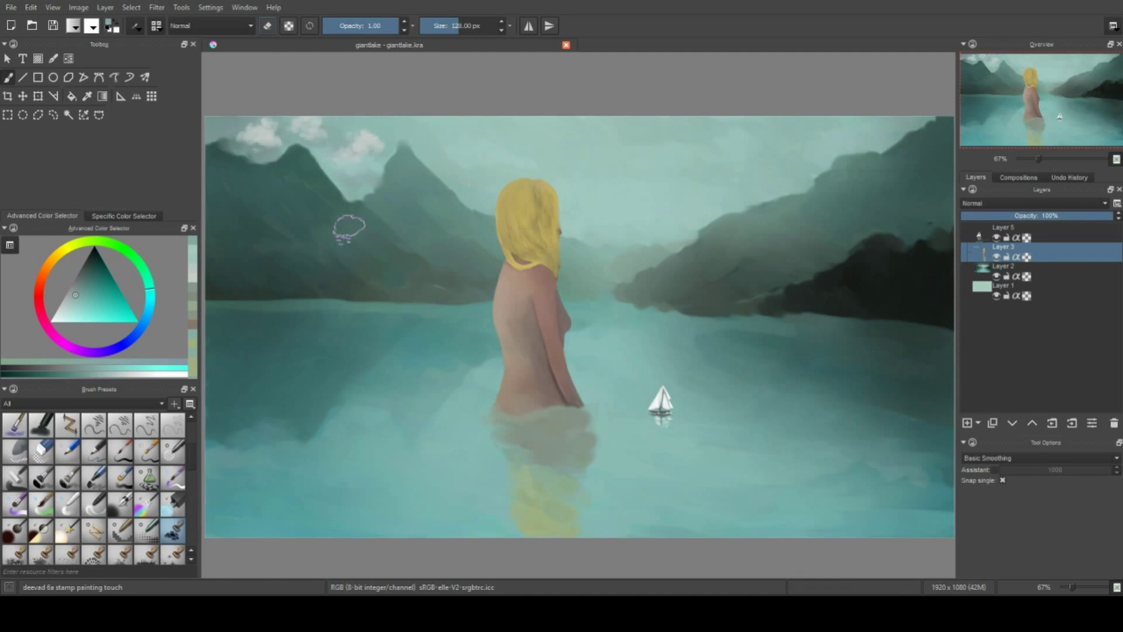
mouse_move(404, 114)
mouse_down()
mouse_move(360, 143)
mouse_move(251, 134)
mouse_up()
Add Layer 6 and paint soft pink-white clouds in the upper-centre sky
key(Insert)
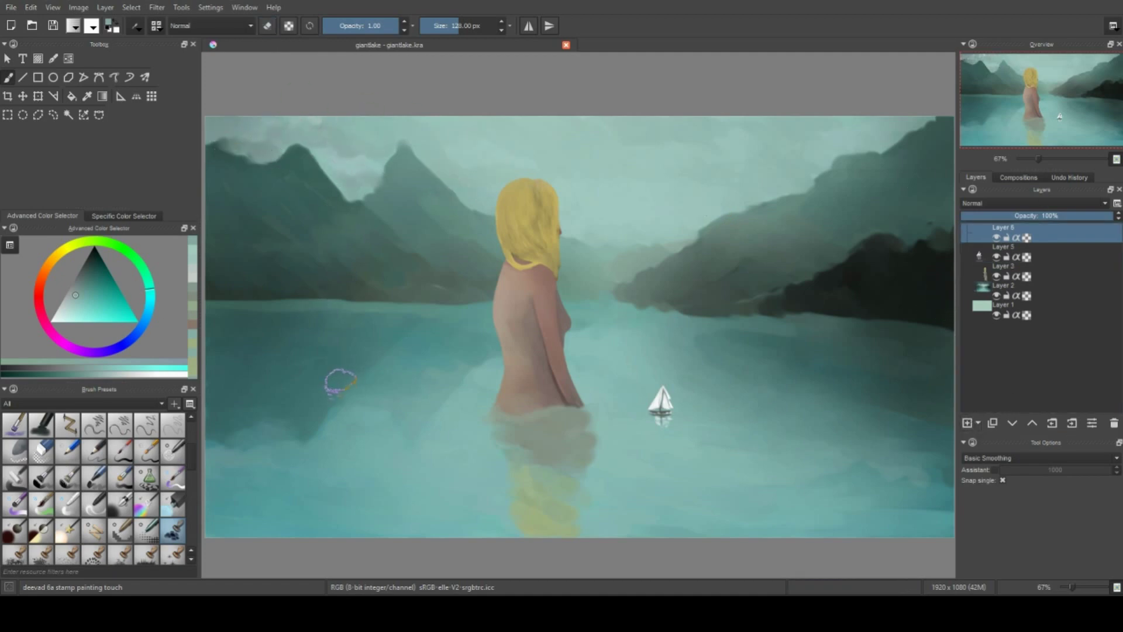
click(62, 304)
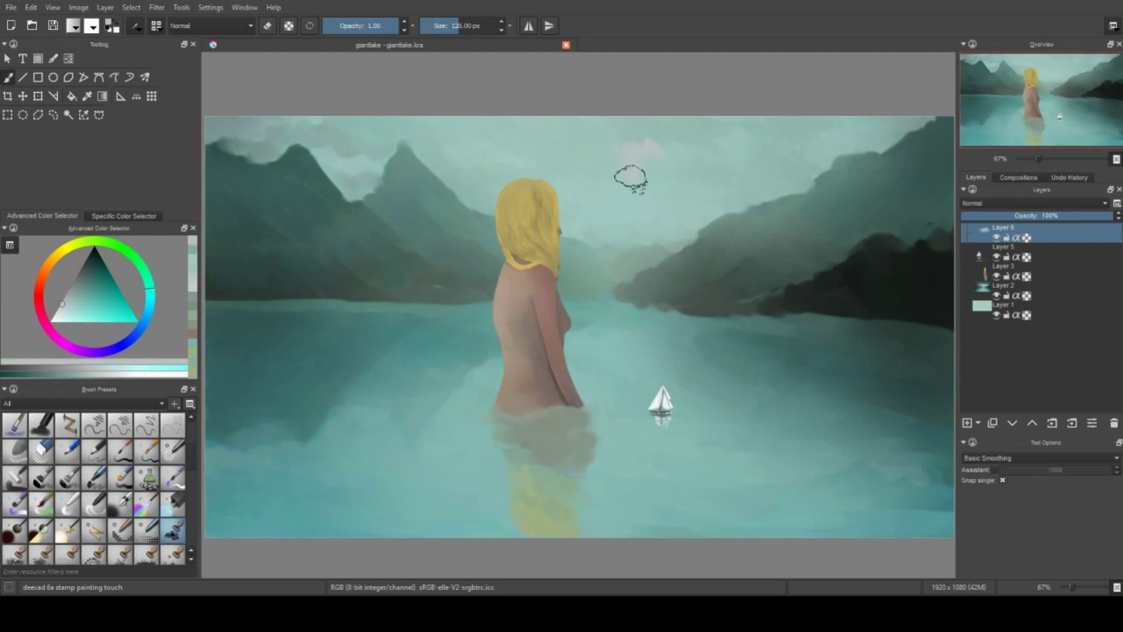
mouse_move(627, 175)
mouse_down()
mouse_move(740, 196)
mouse_move(660, 164)
mouse_up()
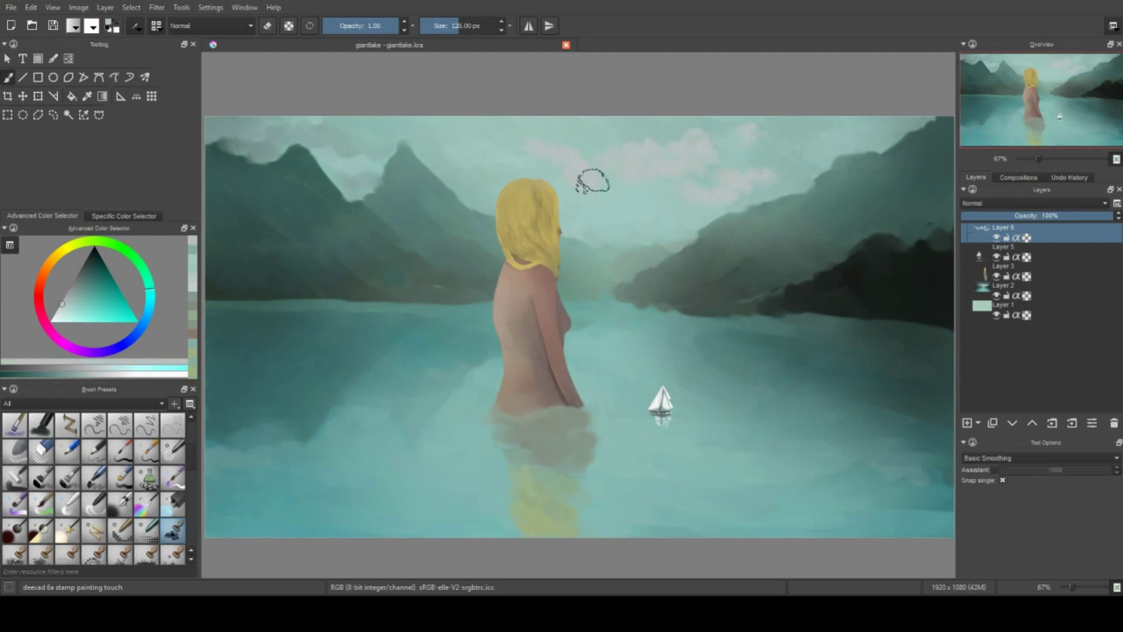
Sample sky tones and add light cloud strokes over the left peaks
ctrl+click(673, 190)
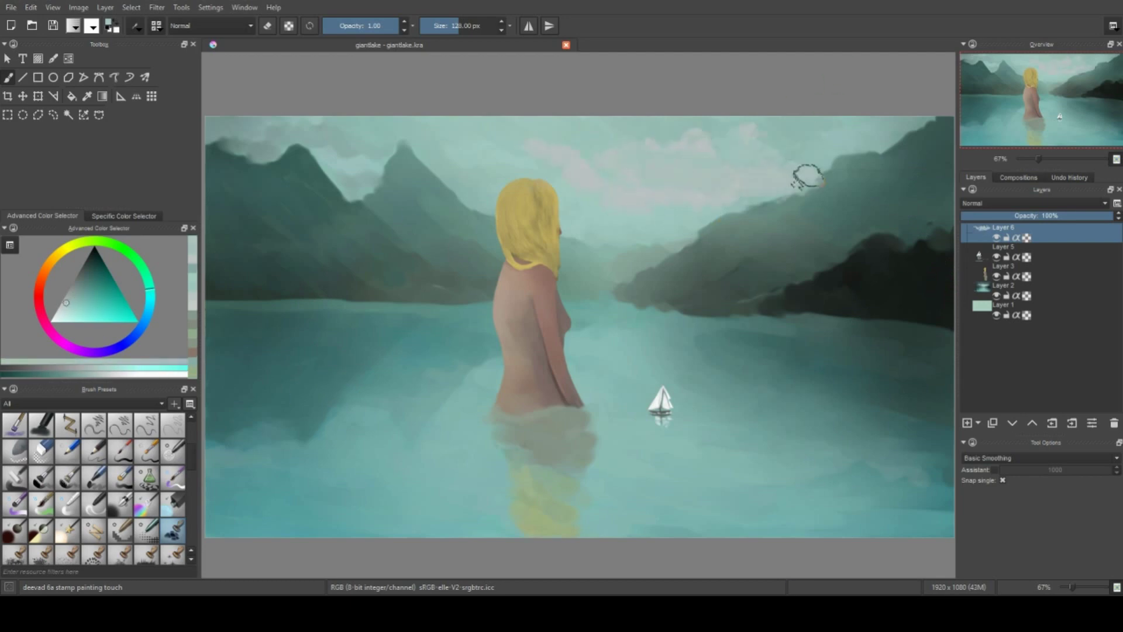
ctrl+click(813, 164)
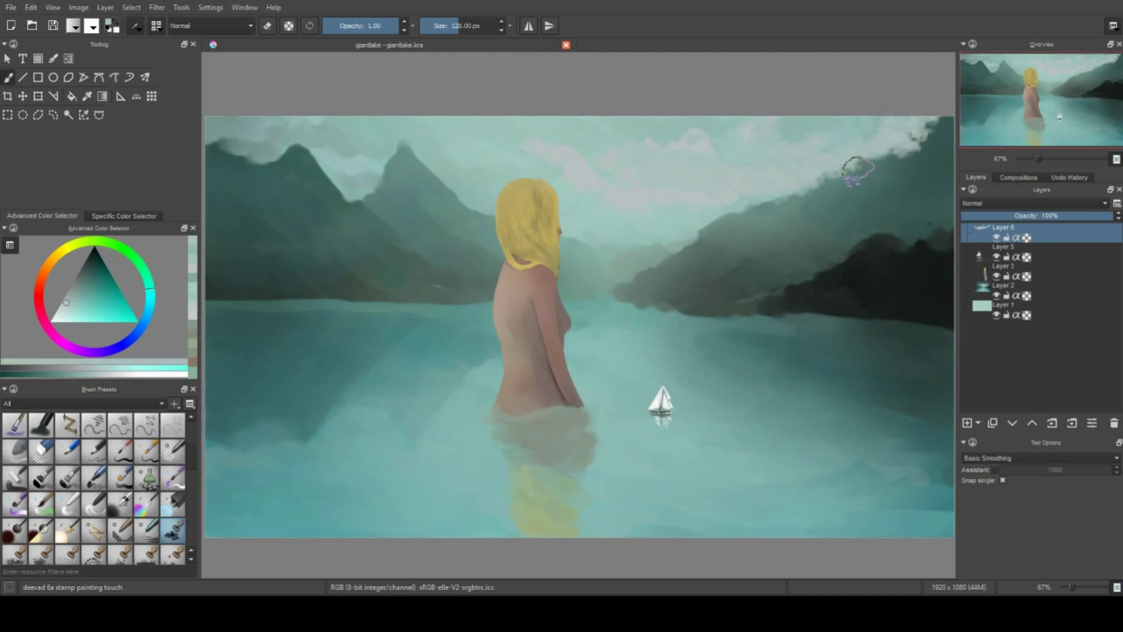
ctrl+click(913, 159)
ctrl+click(591, 179)
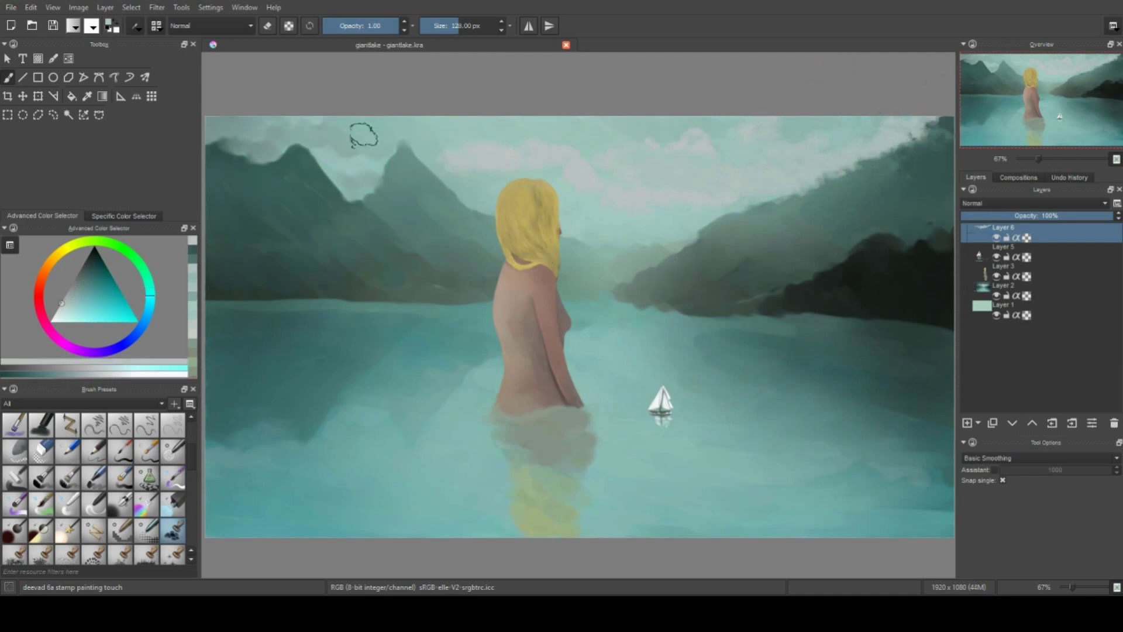
mouse_move(364, 137)
mouse_down()
mouse_move(296, 137)
mouse_move(334, 175)
mouse_up()
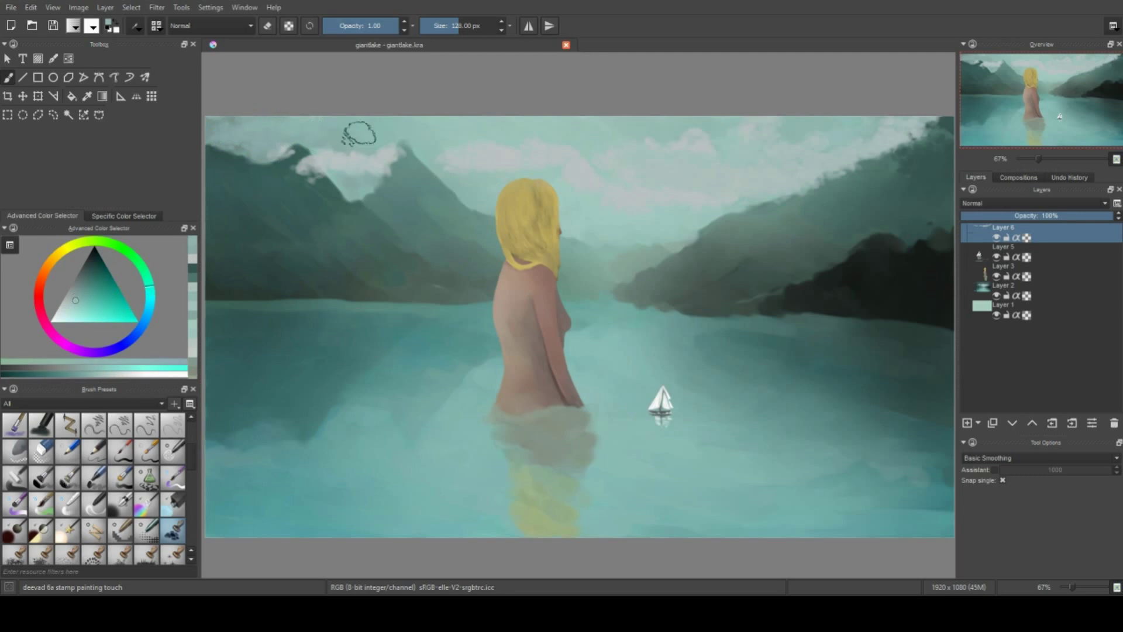
ctrl+click(486, 158)
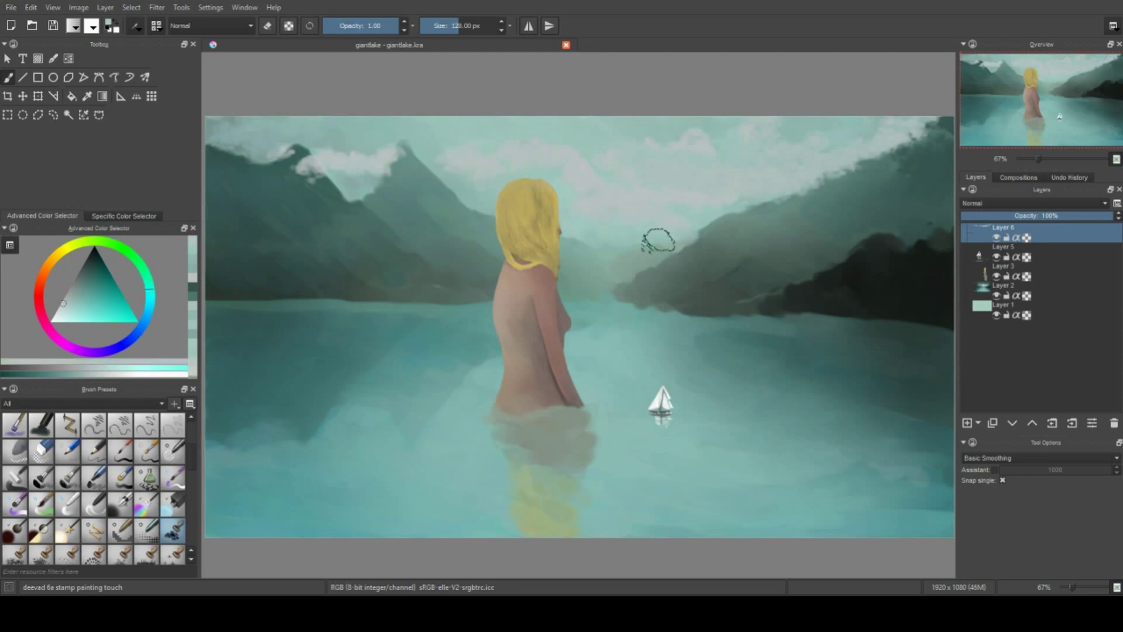
ctrl+click(673, 214)
With the 600 px deevad 4b adjust color brush, tint the right mountains and yellow reflection dark teal
click(141, 509)
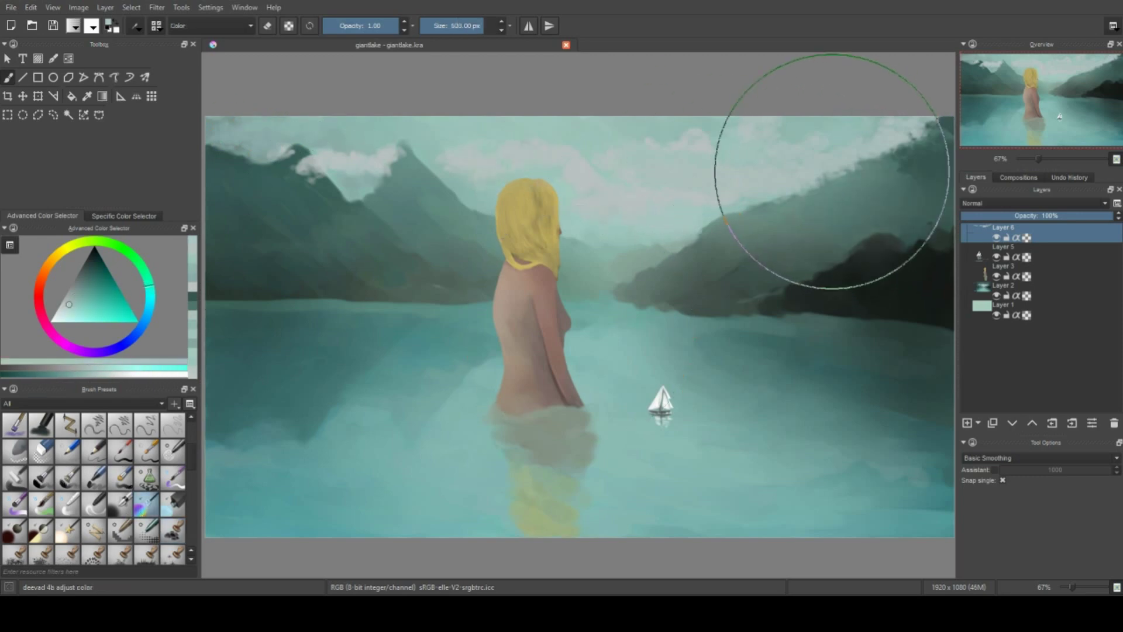
ctrl+click(288, 196)
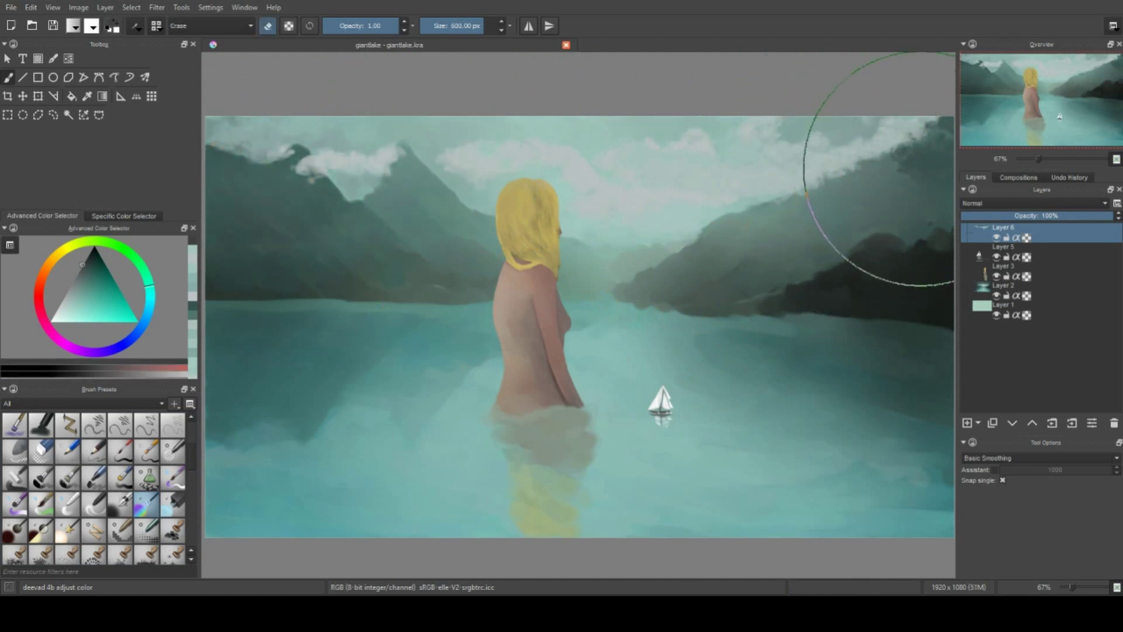
click(107, 265)
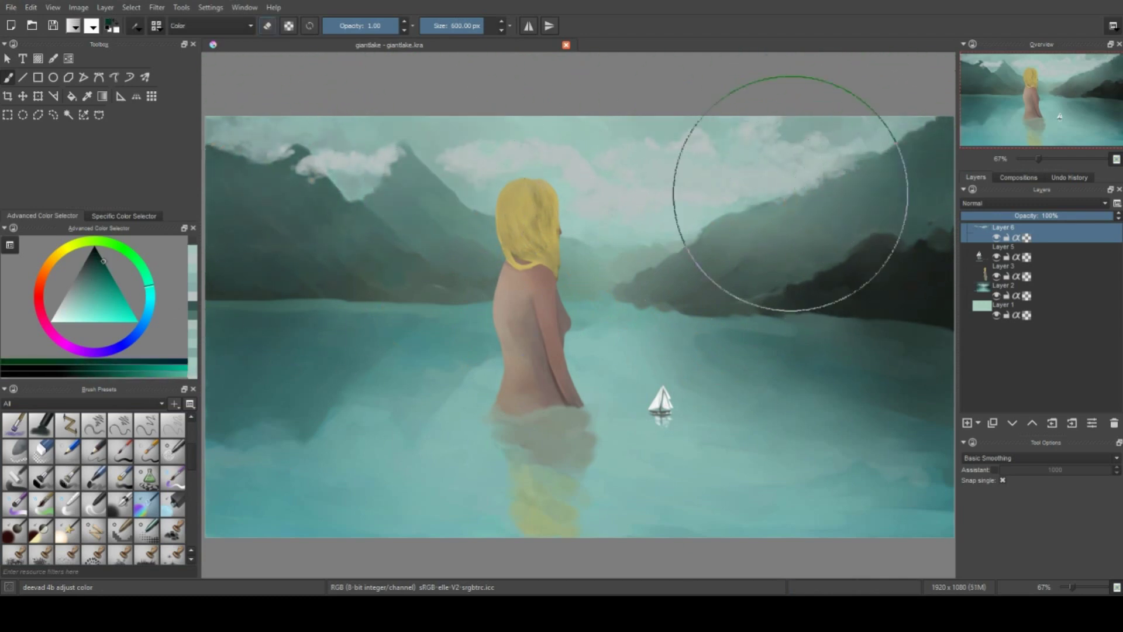
drag(889, 188, 930, 170)
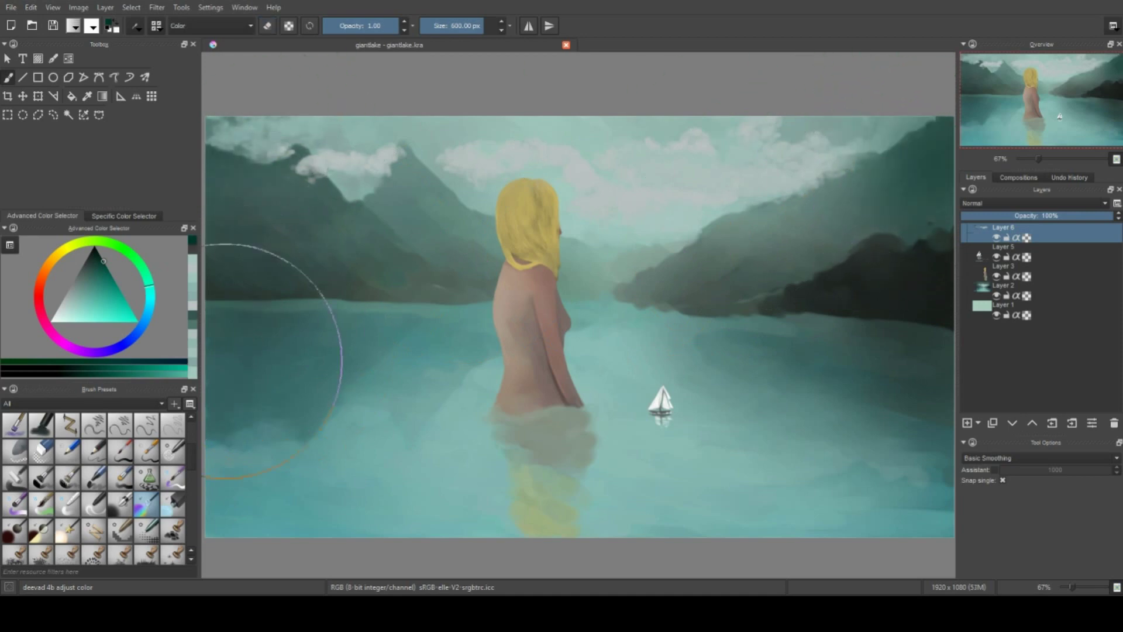
drag(402, 523, 807, 476)
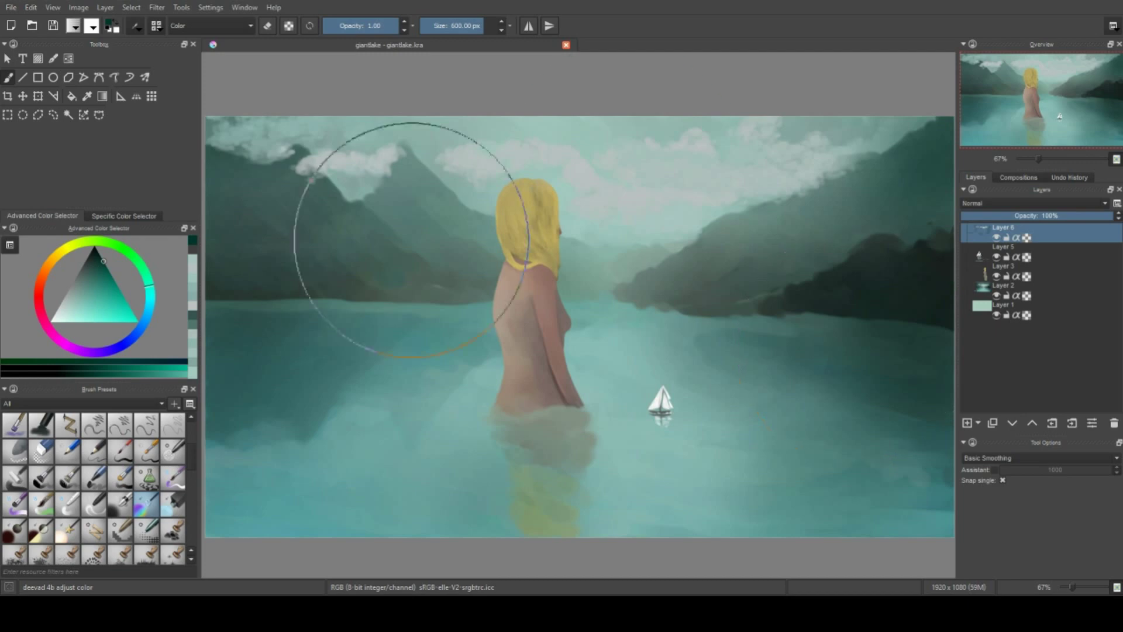
scroll(140, 494, down, 2)
click(173, 530)
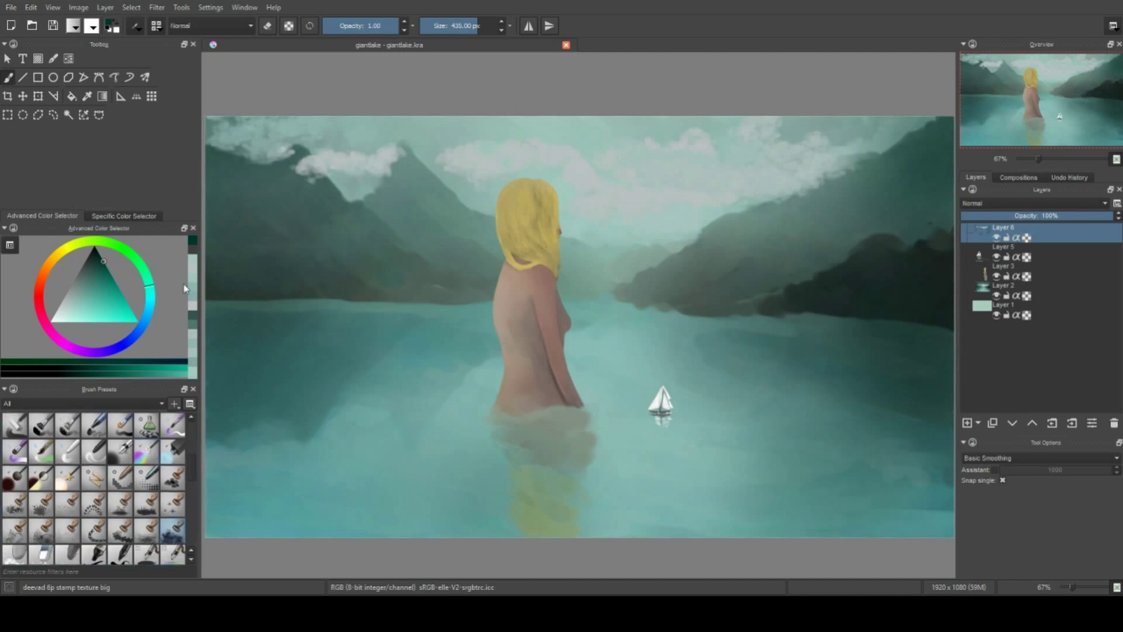
Set the brush to about 170 px and pick a darker teal
click(462, 25)
ctrl+click(357, 240)
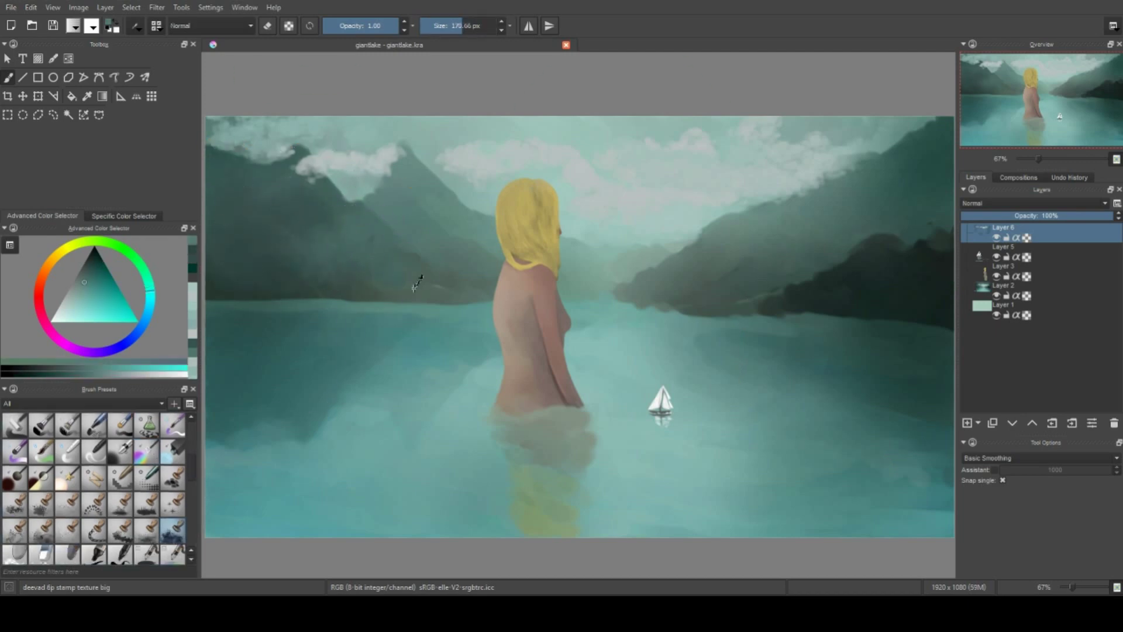
ctrl+click(240, 226)
ctrl+click(250, 281)
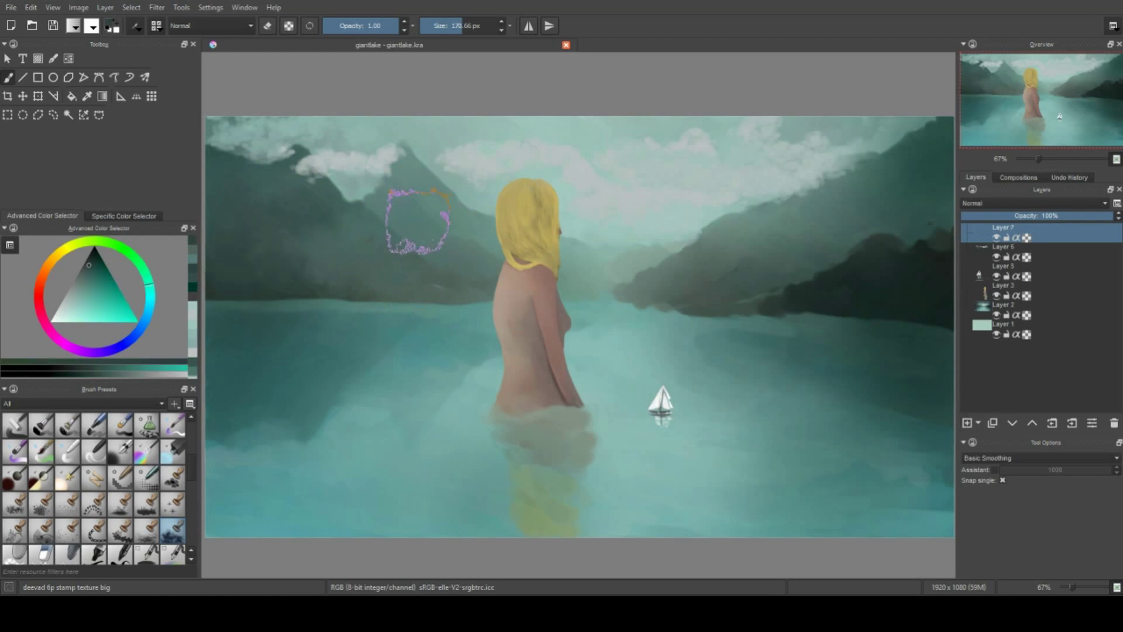
Add and discard a trial Layer 7, then move Layer 6 above Layer 2 and merge it down
key(Insert)
key(ctrl+Page_Down)
key(ctrl+Page_Down)
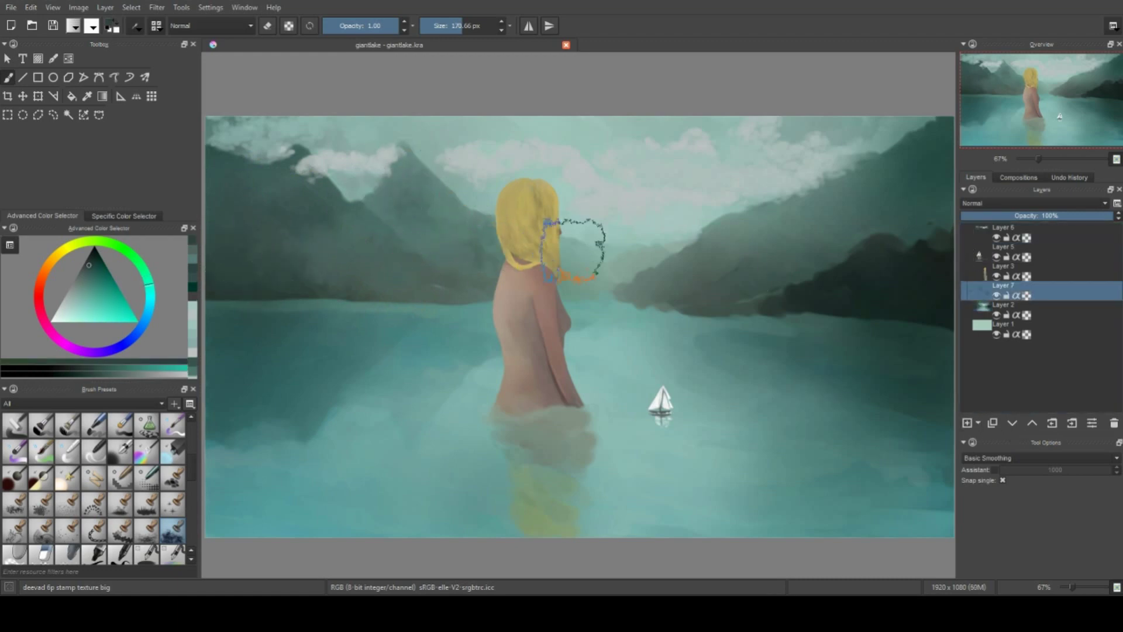
ctrl+click(465, 242)
ctrl+click(757, 234)
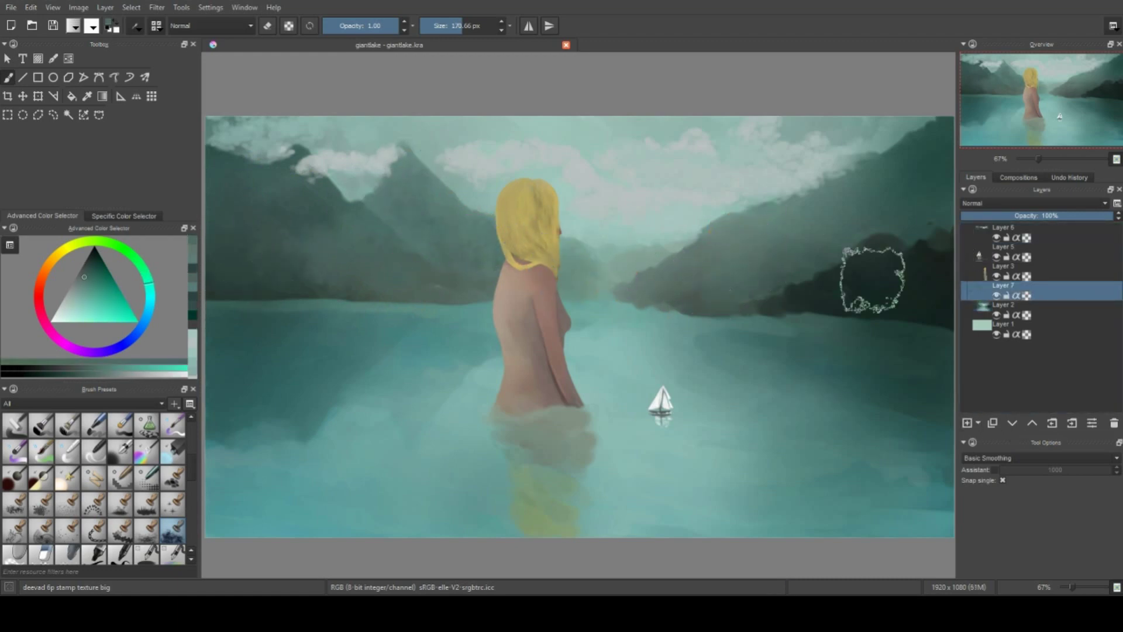
key(e)
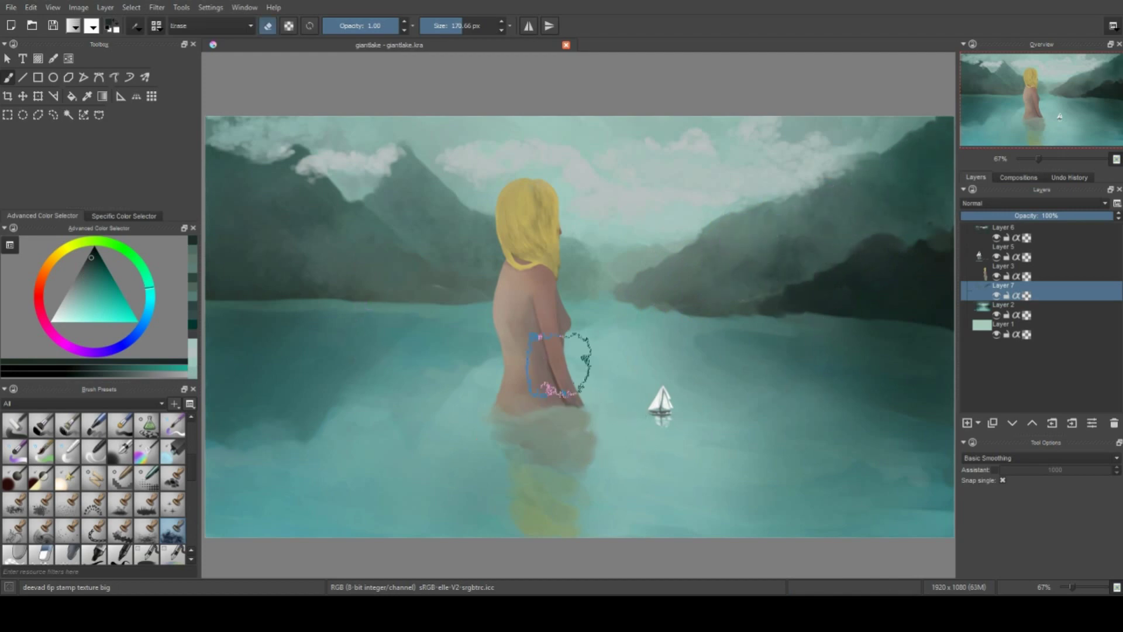
key(slash)
key(shift+Delete)
drag(1003, 229, 986, 284)
key(ctrl+e)
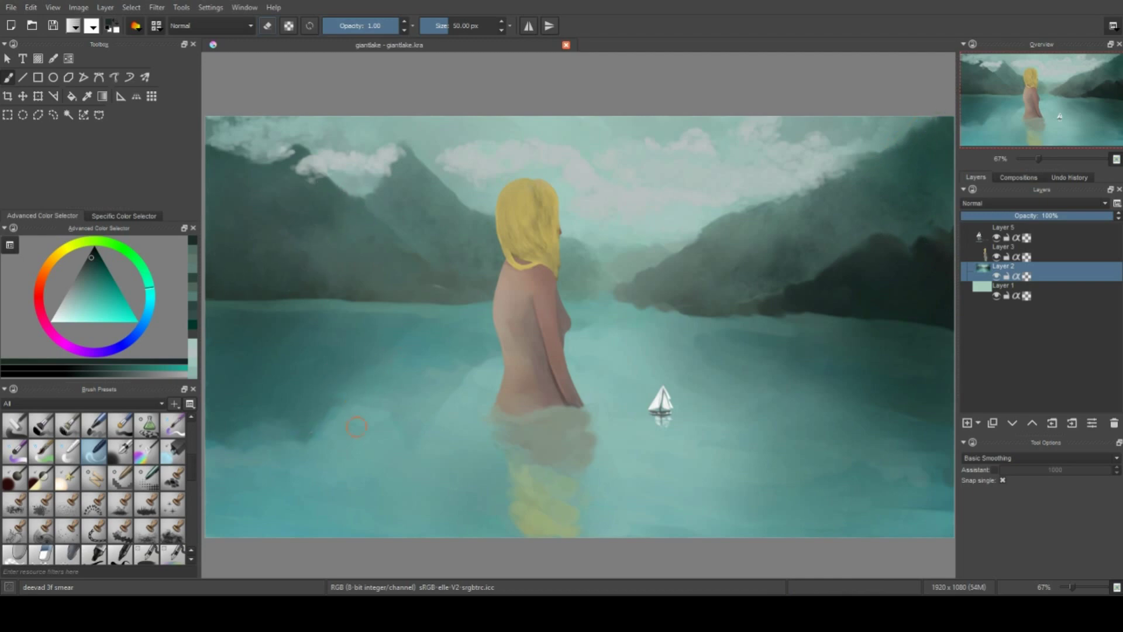
Try a dark overlay stroke on the left mountain, then undo it
scroll(260, 278, down, 2)
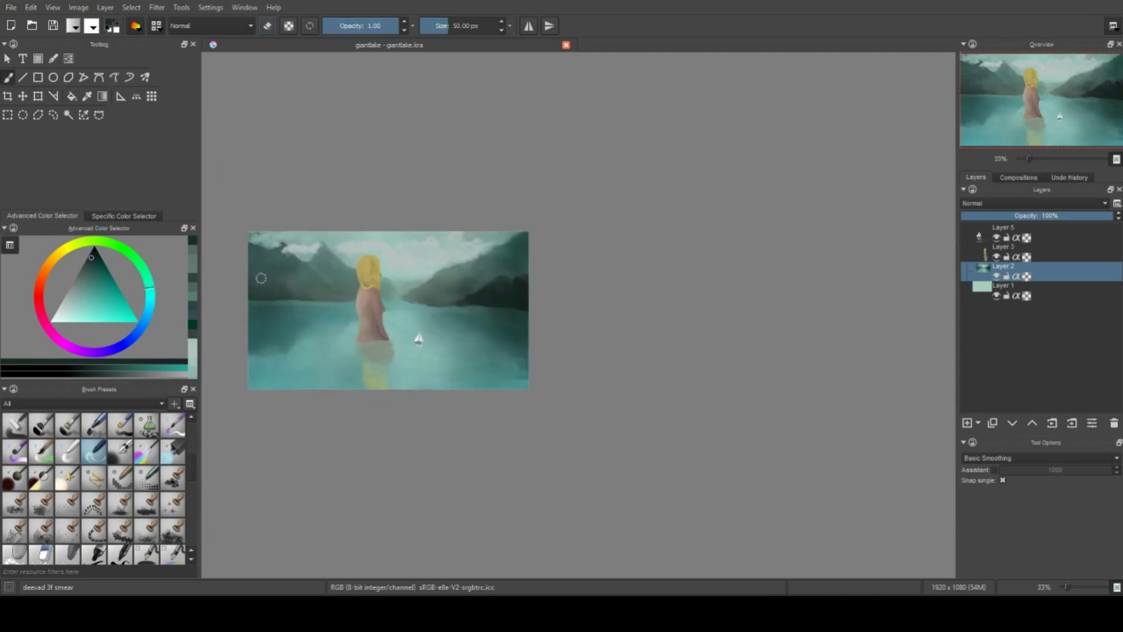
scroll(292, 316, up, 1)
scroll(126, 483, down, 3)
click(67, 504)
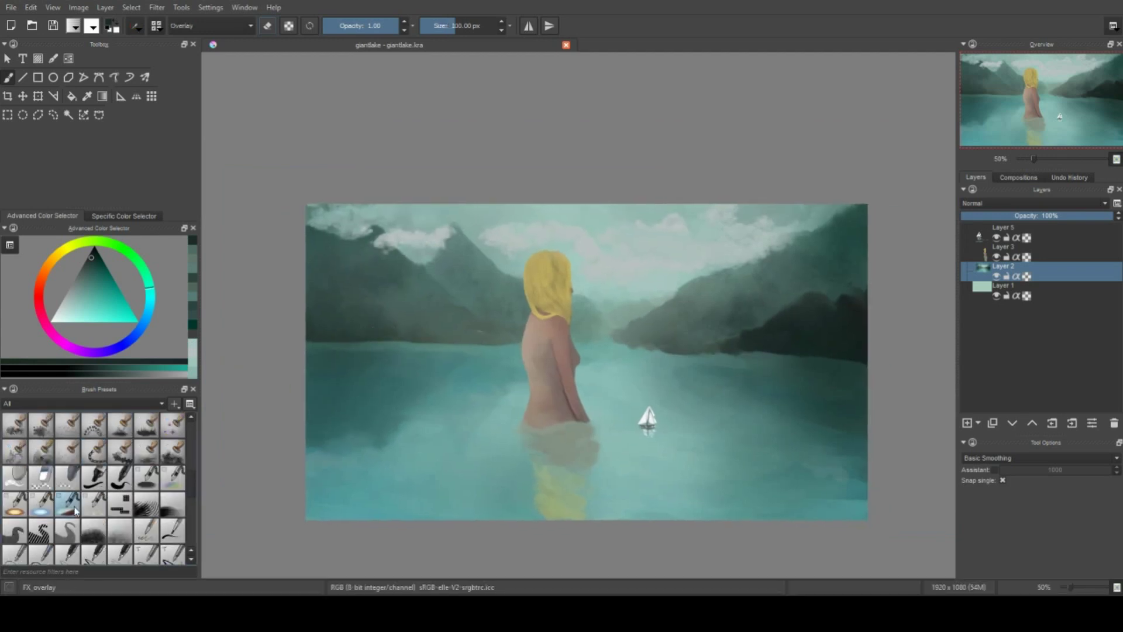
drag(436, 313, 462, 328)
key(ctrl+z)
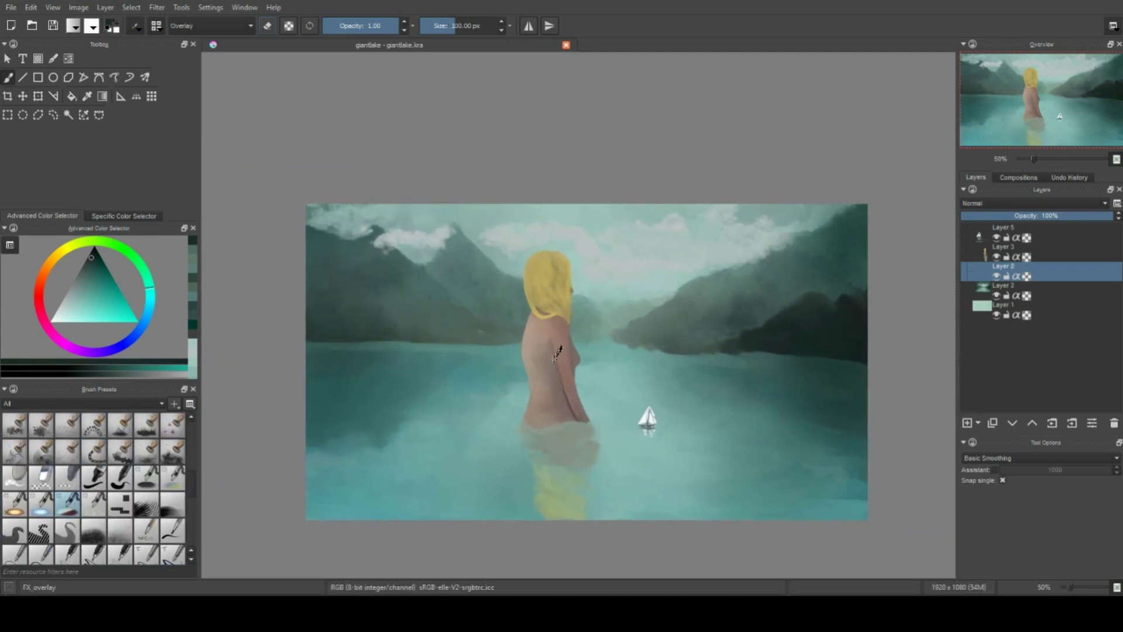
Add Layer 9 above Layer 3 and paint a green accent on the right mountain
ctrl+click(586, 360)
click(966, 423)
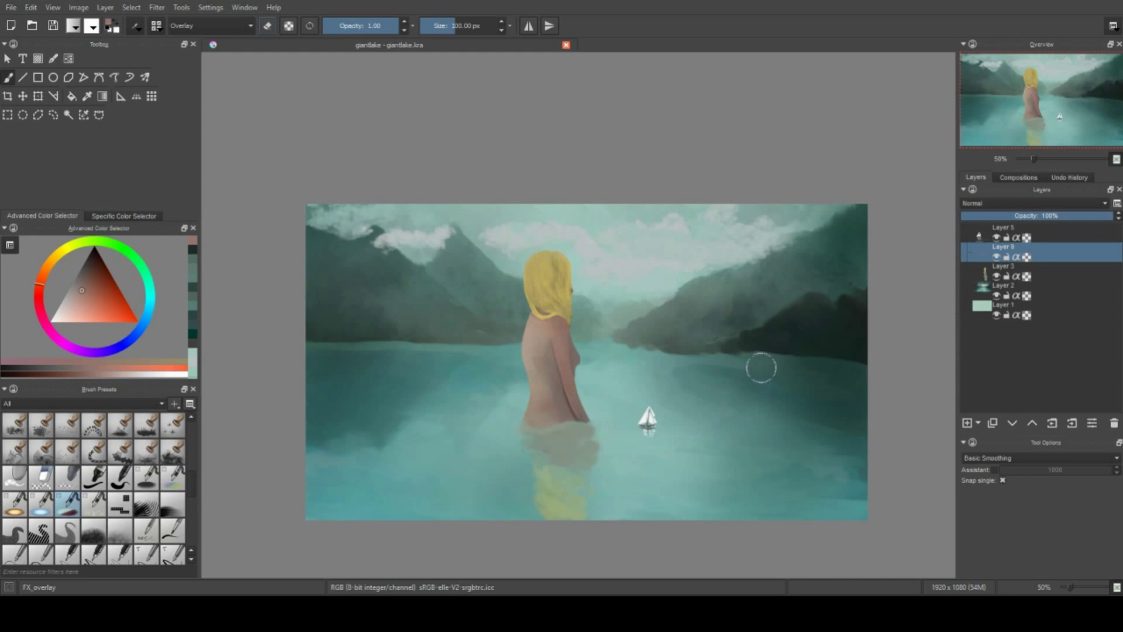
click(110, 241)
click(106, 272)
drag(705, 299, 675, 318)
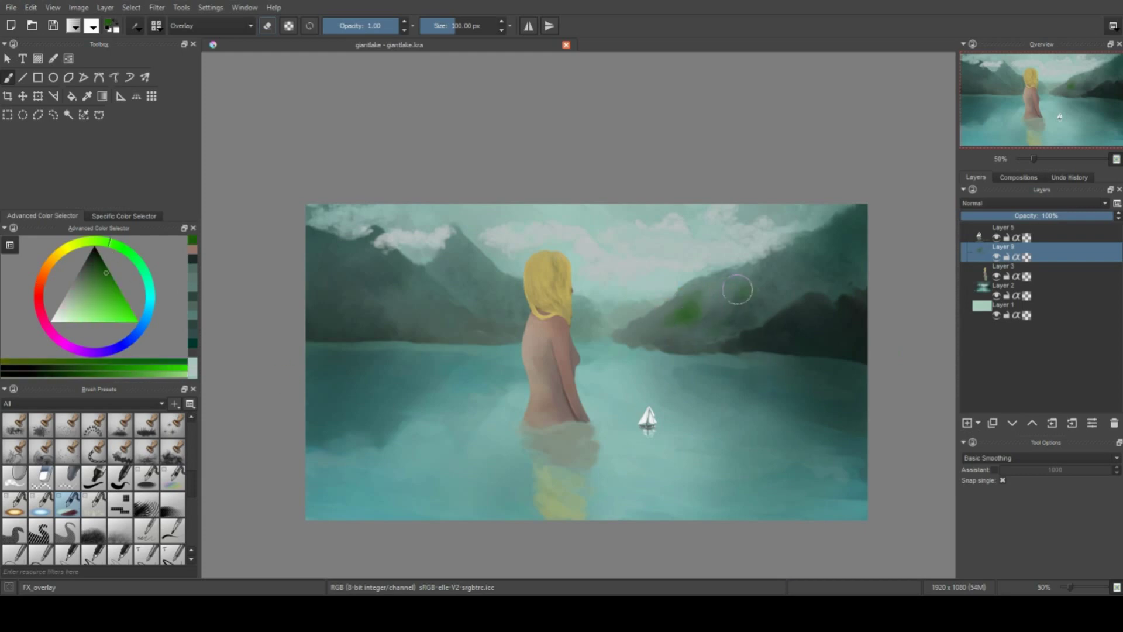
Move Layer 9 below Layer 3 at 48% opacity, then delete it
ctrl+click(799, 329)
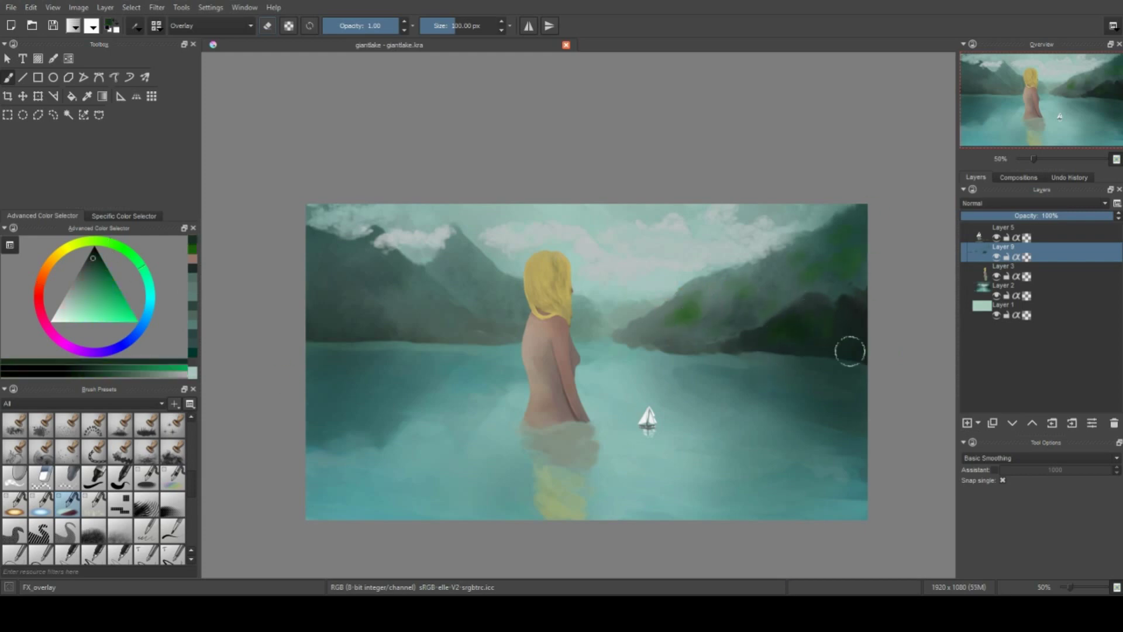
ctrl+click(333, 264)
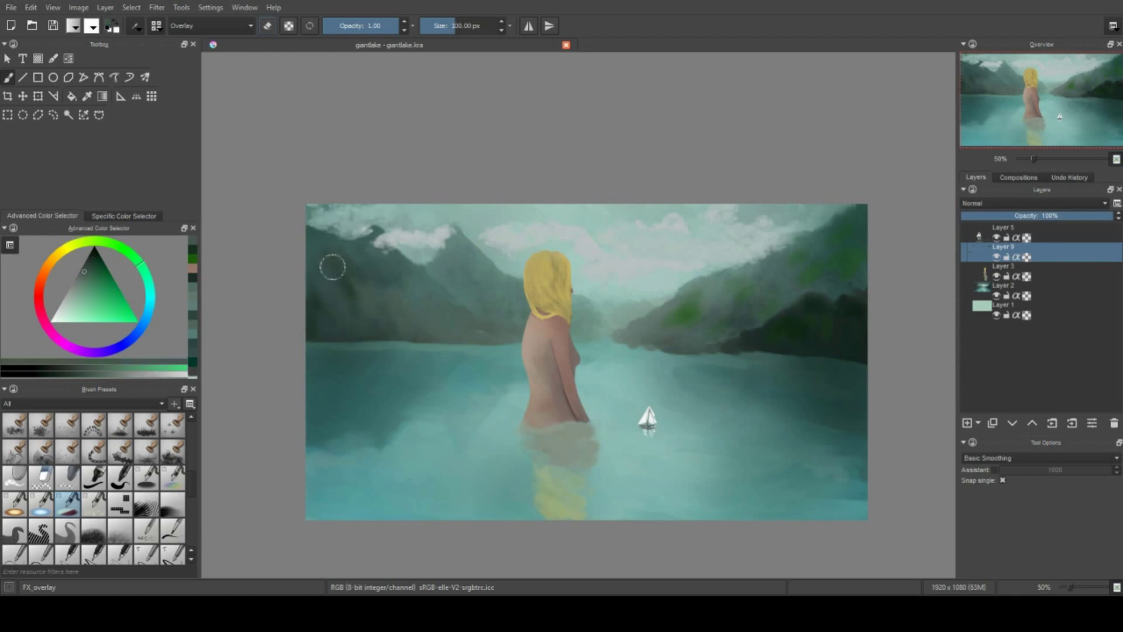
ctrl+click(344, 305)
key(e)
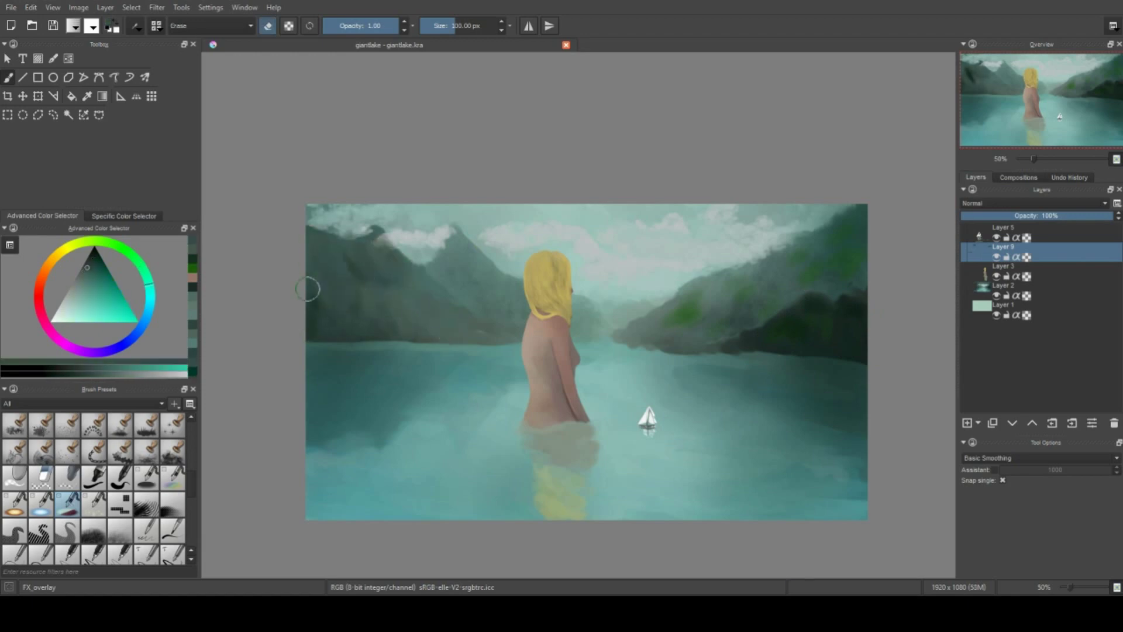
drag(1045, 253, 1044, 288)
click(1030, 217)
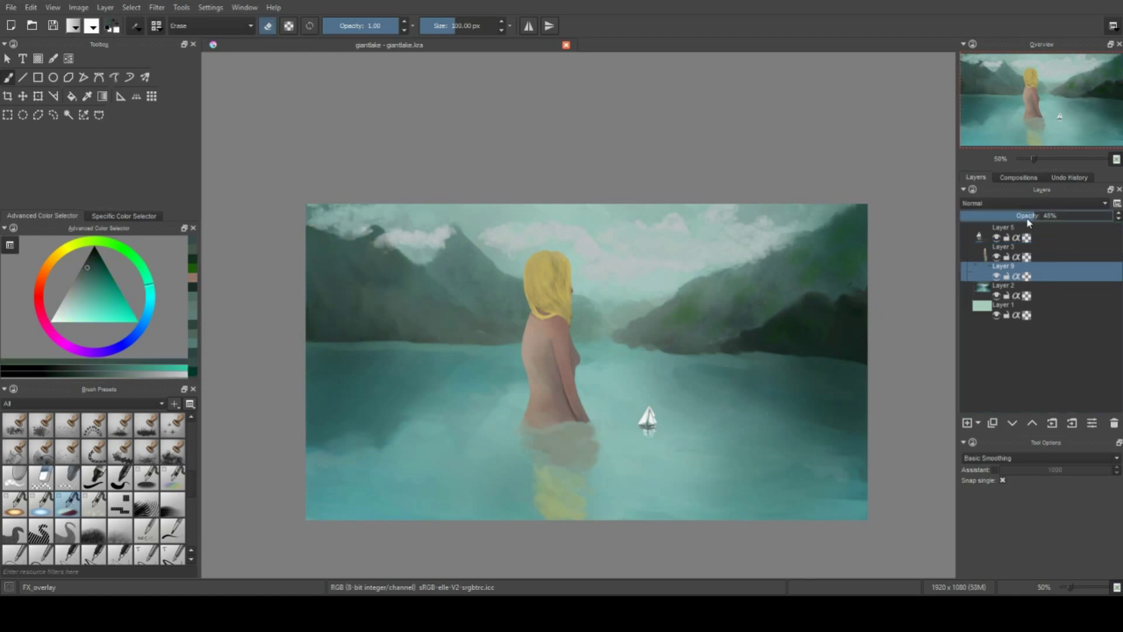
key(shift+Delete)
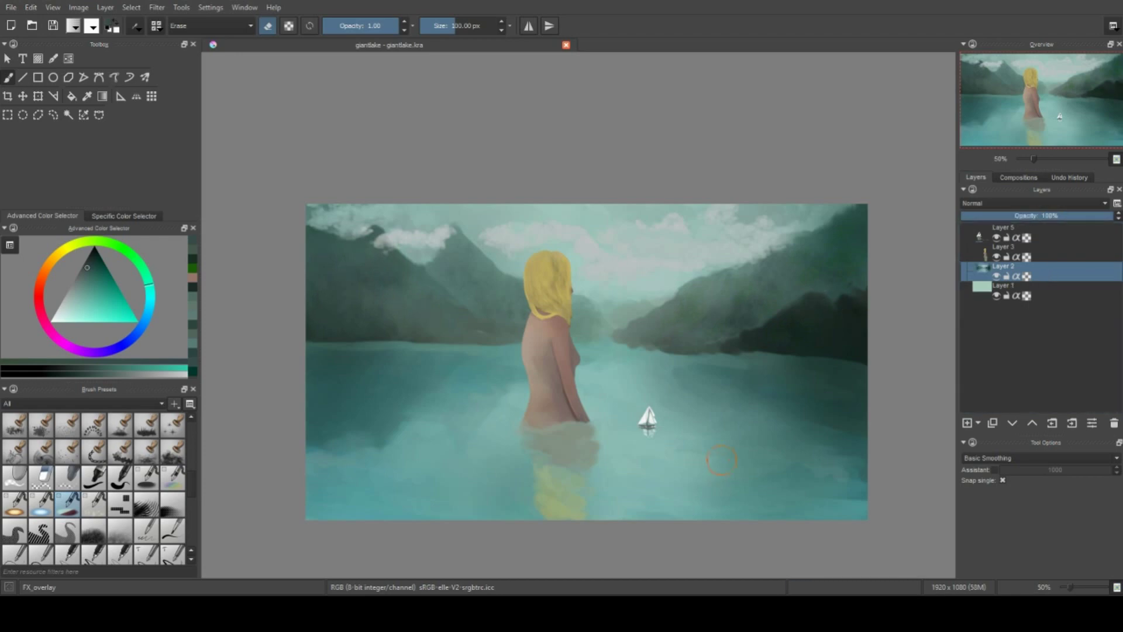
click(147, 425)
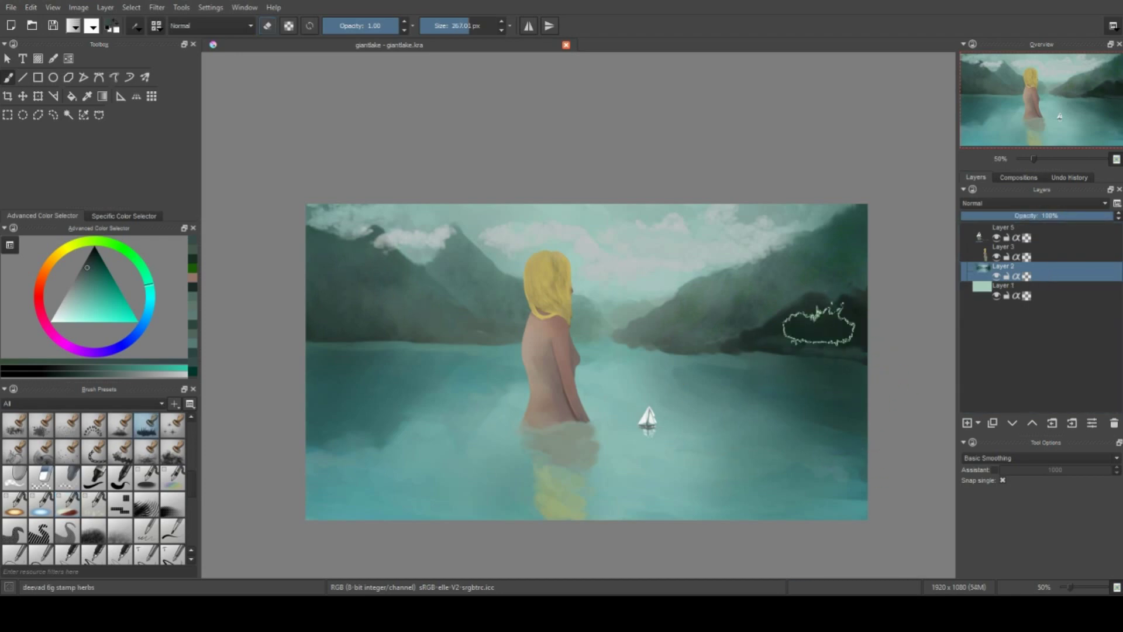
Pick a dark green and try stamp brushes and Hatch_crispy grass strokes along the canvas bottom
click(96, 284)
click(90, 259)
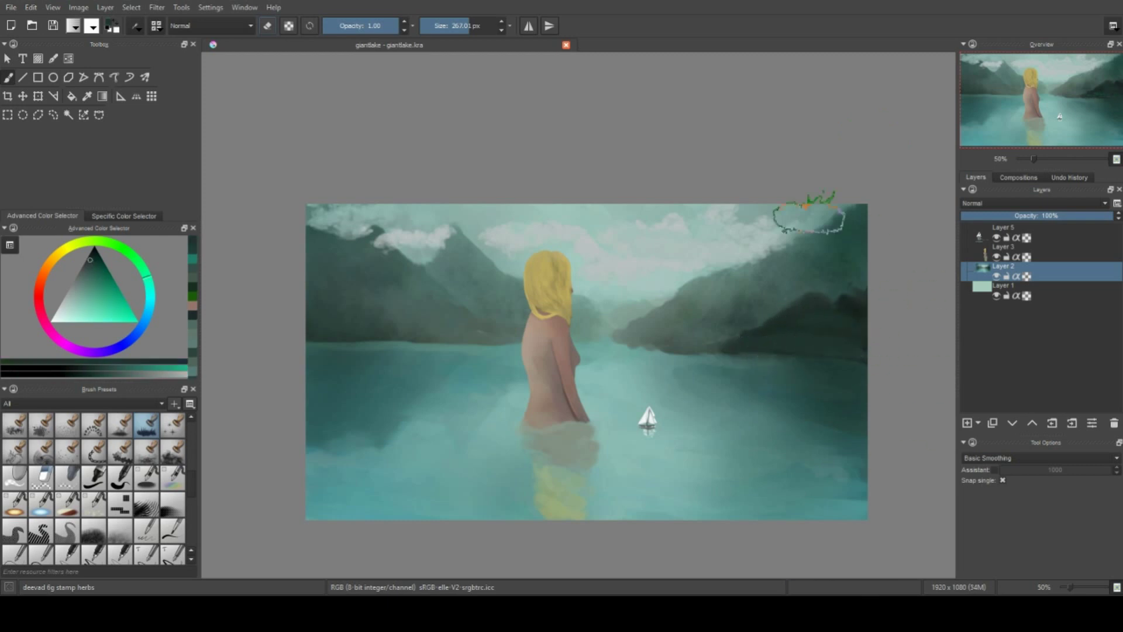
click(45, 430)
click(41, 450)
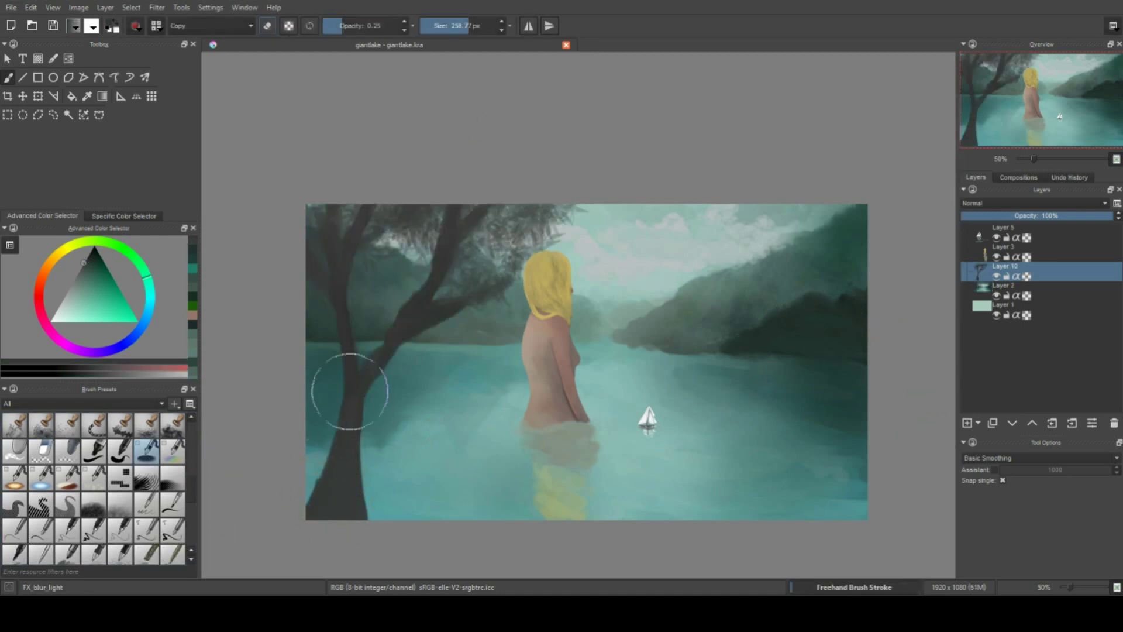
key(slash)
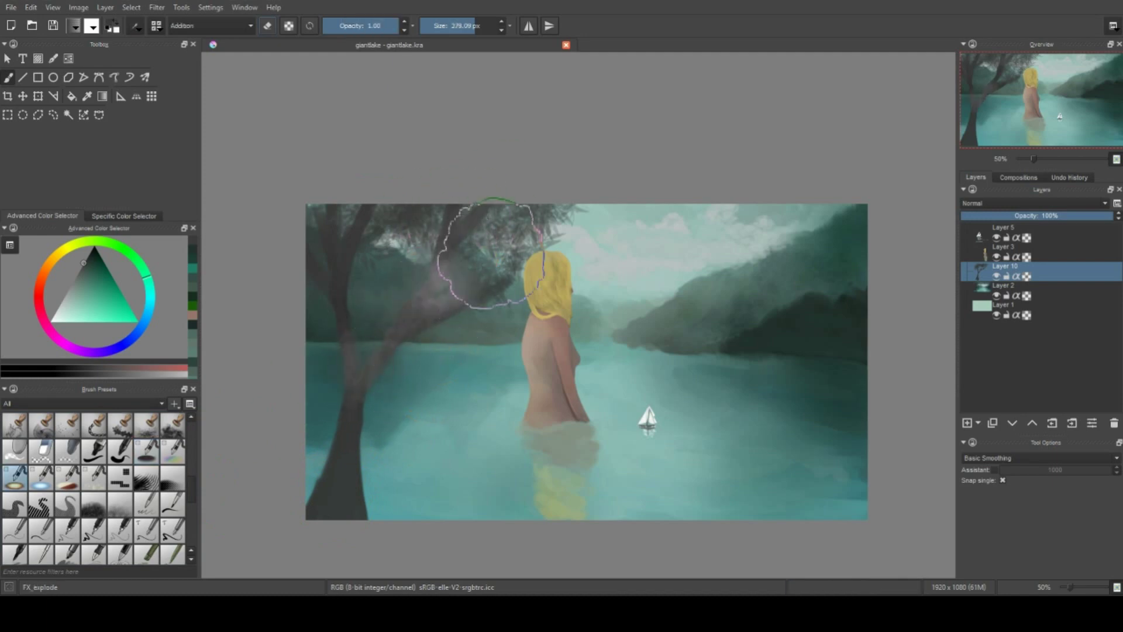
click(146, 478)
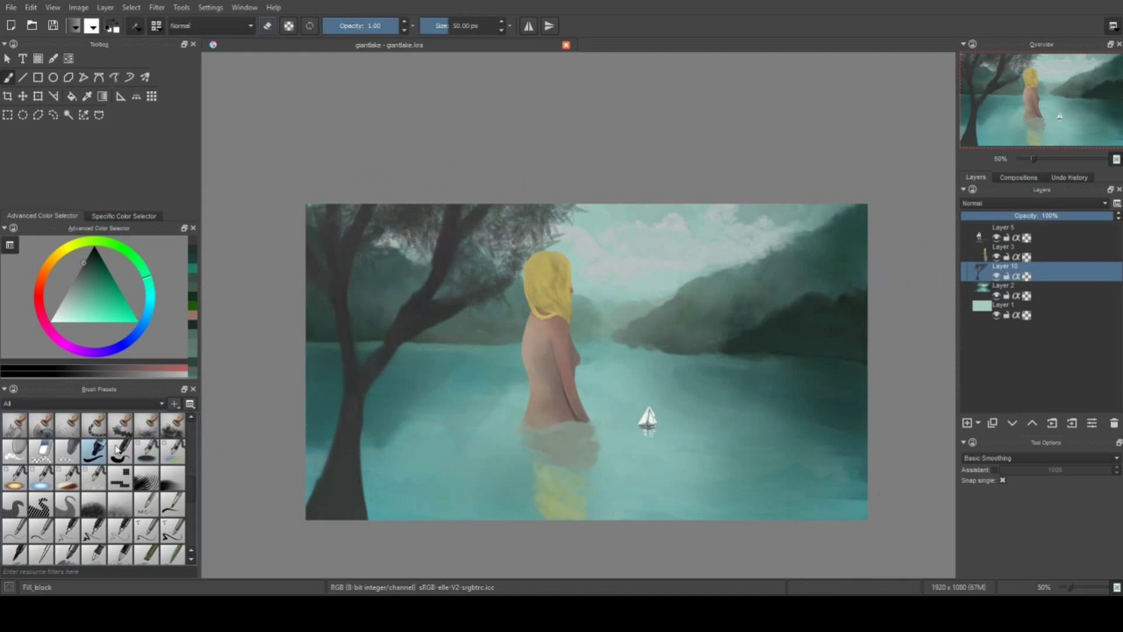
click(370, 512)
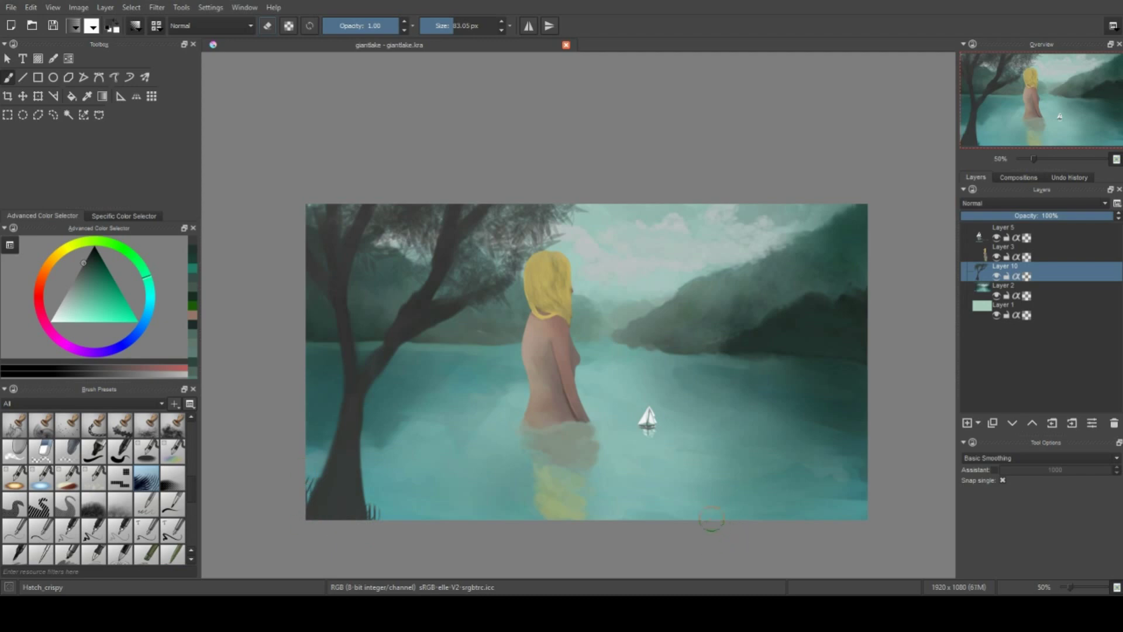
drag(725, 512, 699, 506)
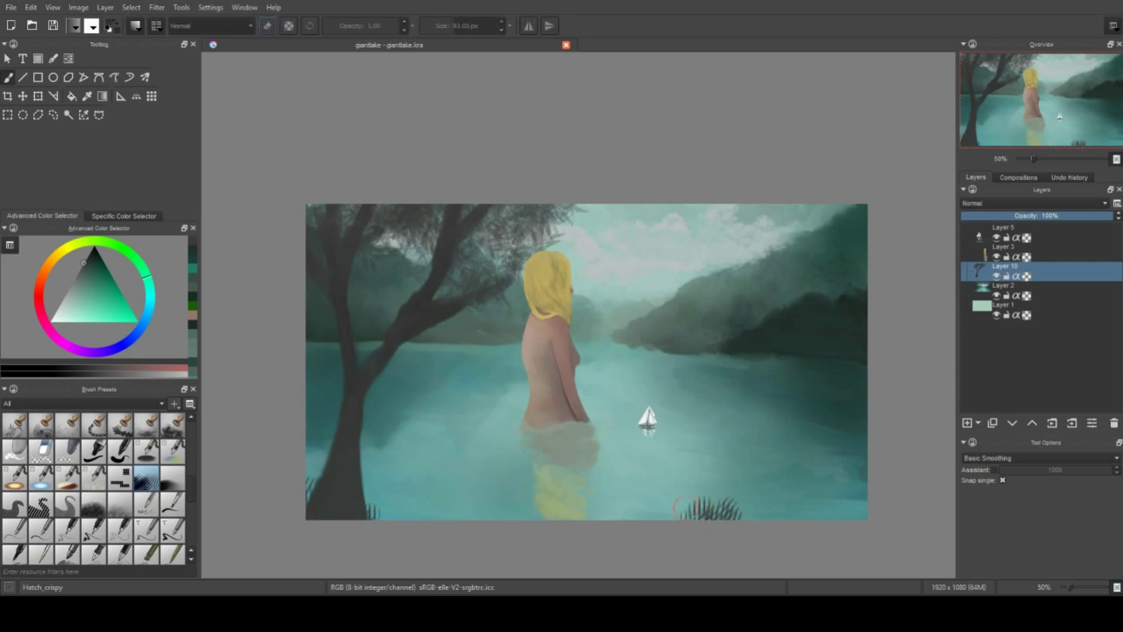
Erase the grass, then add thin dark-green twigs to the tree branch with the rigger brush
ctrl+click(445, 275)
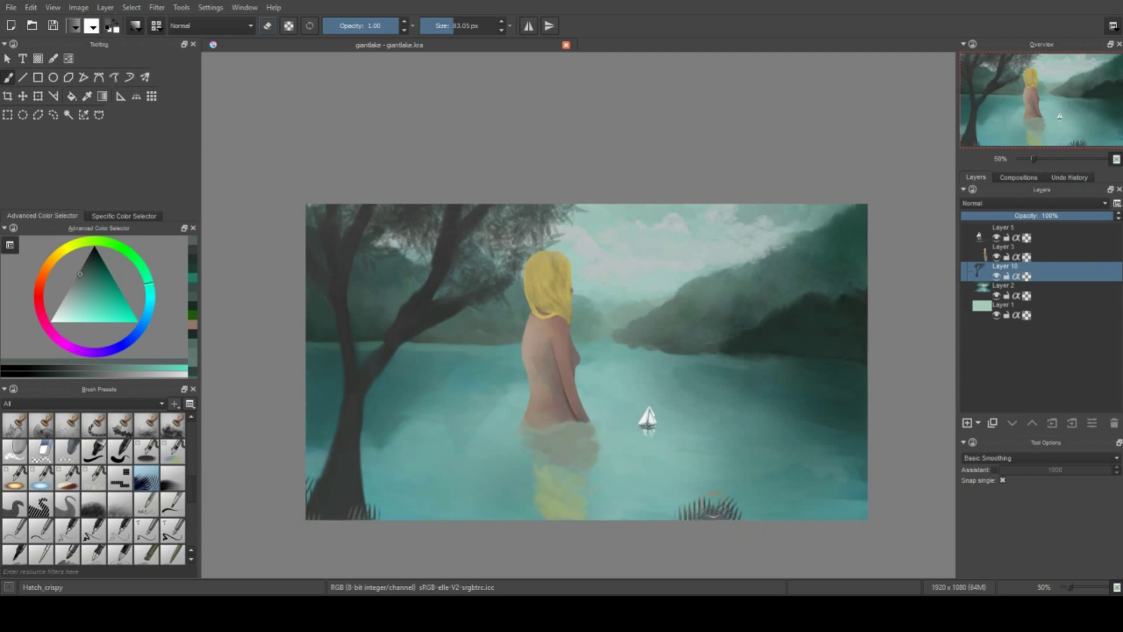
ctrl+click(713, 498)
ctrl+click(690, 468)
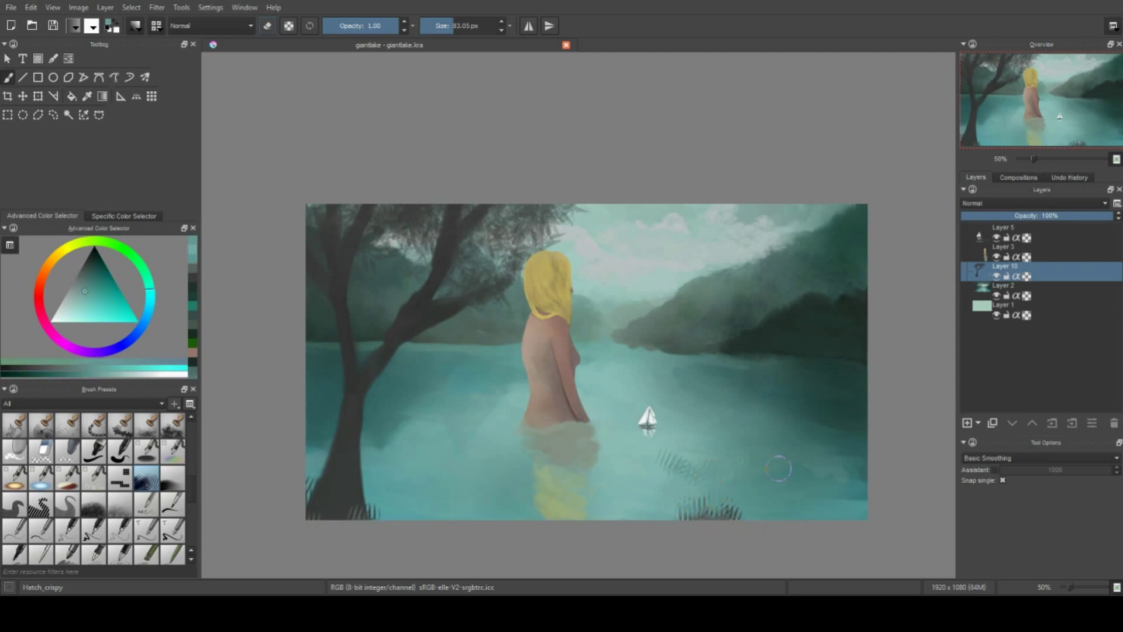
scroll(190, 500, down, 3)
click(15, 554)
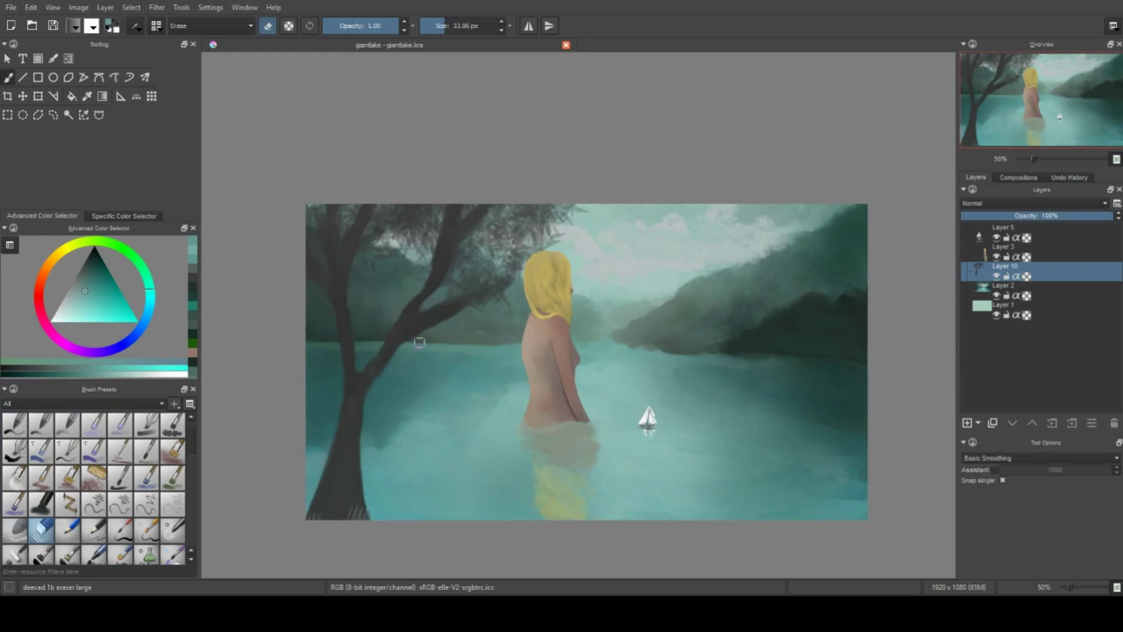
key(slash)
ctrl+click(358, 376)
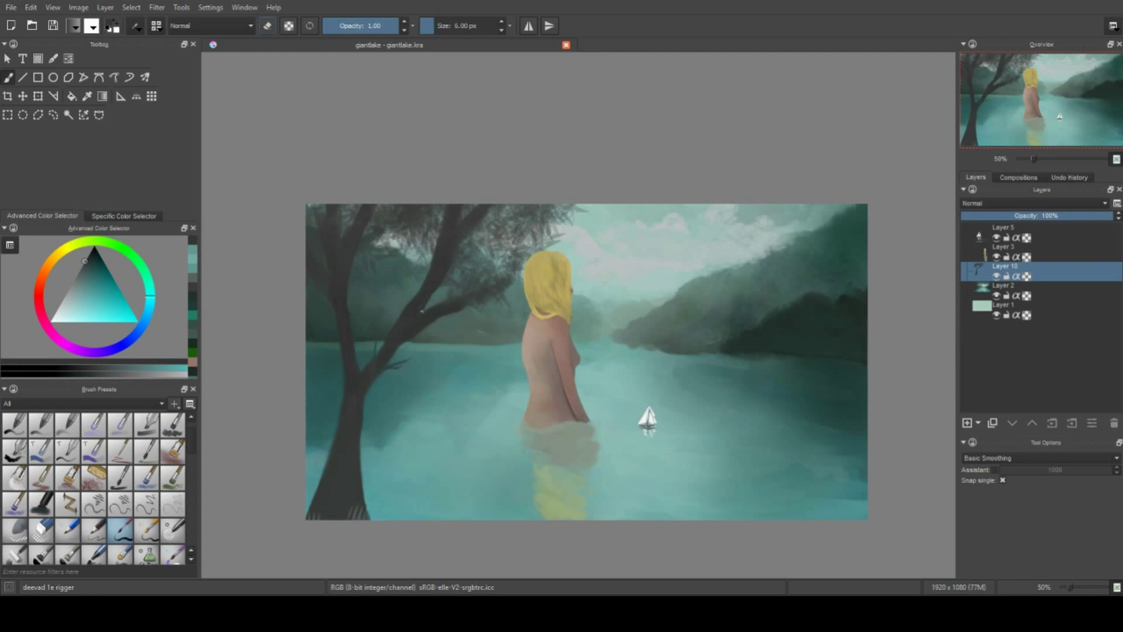
ctrl+click(338, 287)
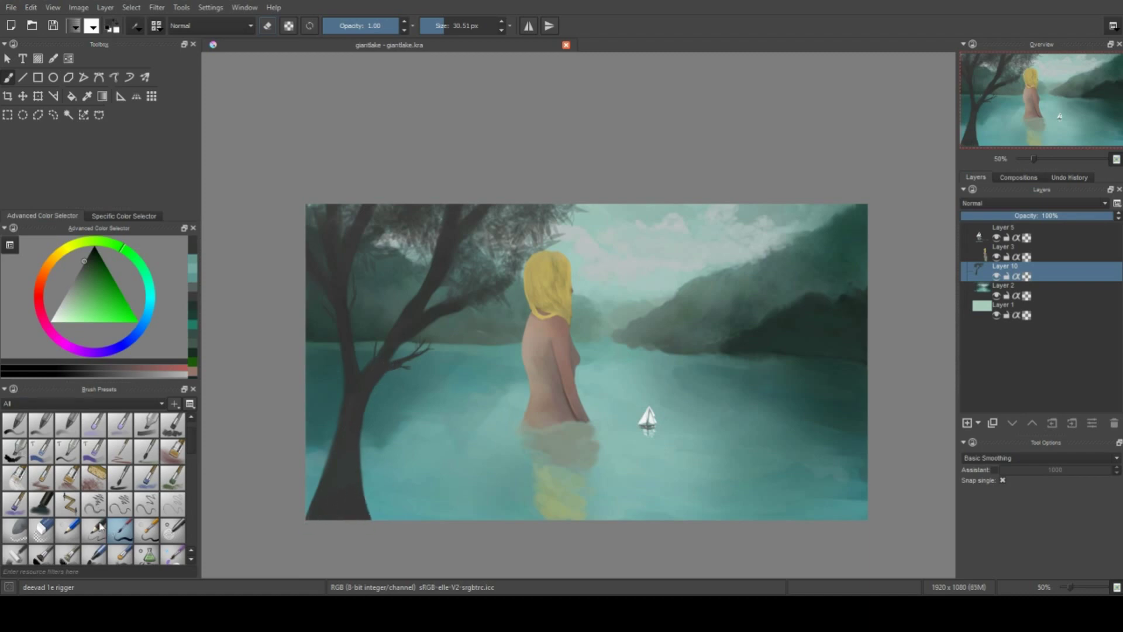
mouse_move(507, 252)
mouse_down()
mouse_move(515, 262)
mouse_move(504, 265)
mouse_up()
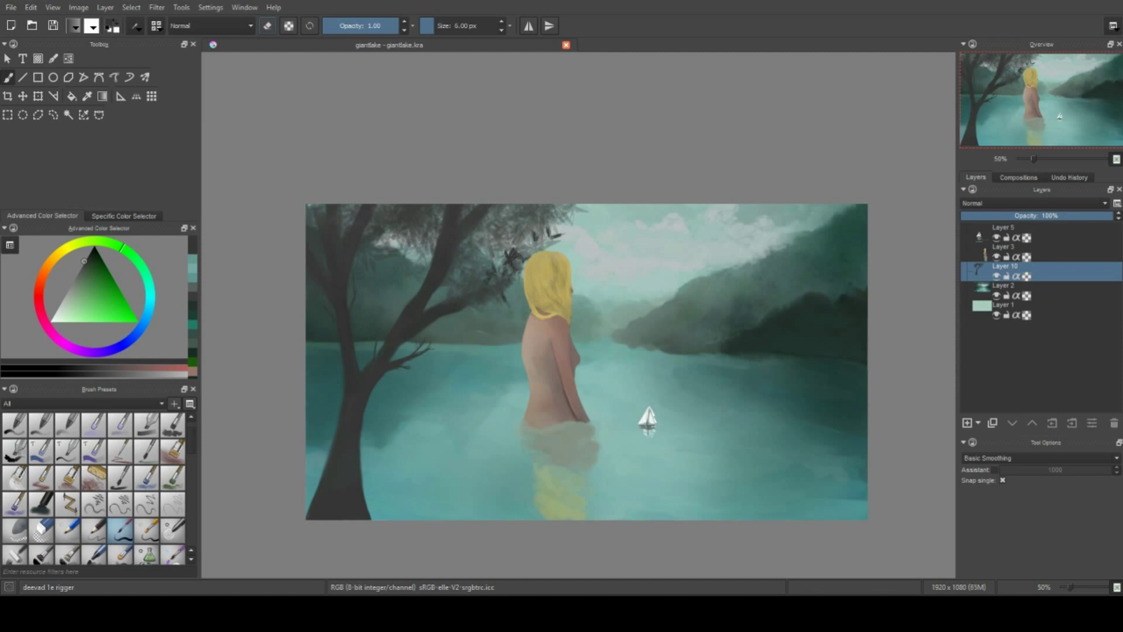
Stamp dense dark leaf clusters across the treetop with the deevad 6n stamp leaves preset
scroll(185, 565, down, 5)
click(120, 503)
drag(506, 260, 570, 214)
drag(488, 219, 404, 215)
drag(310, 215, 369, 205)
drag(468, 246, 503, 280)
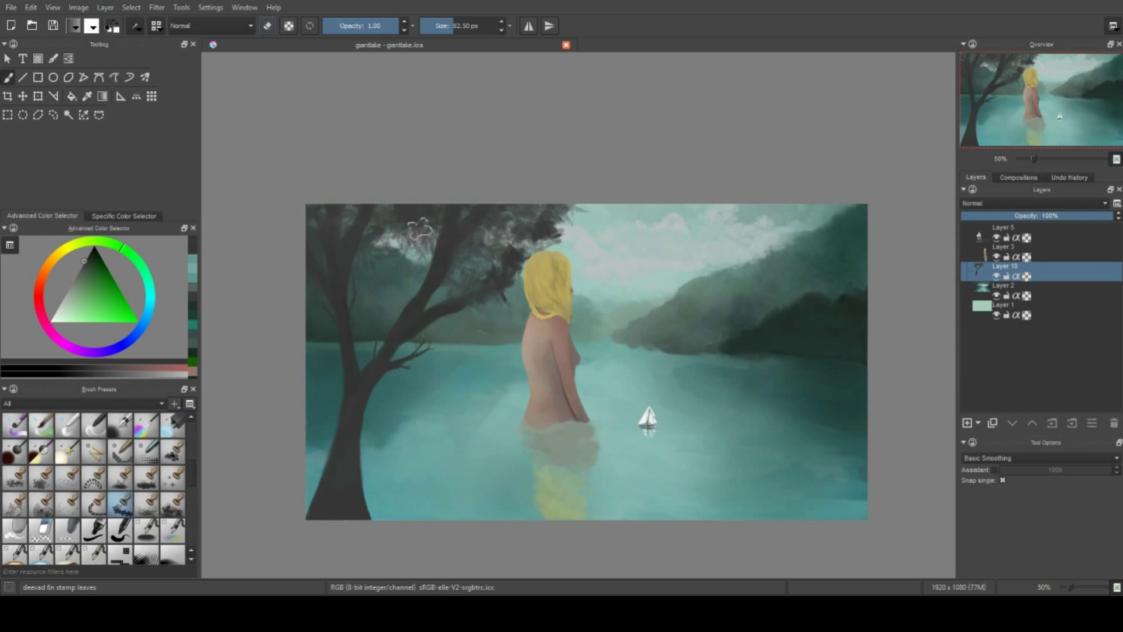
drag(421, 231, 344, 214)
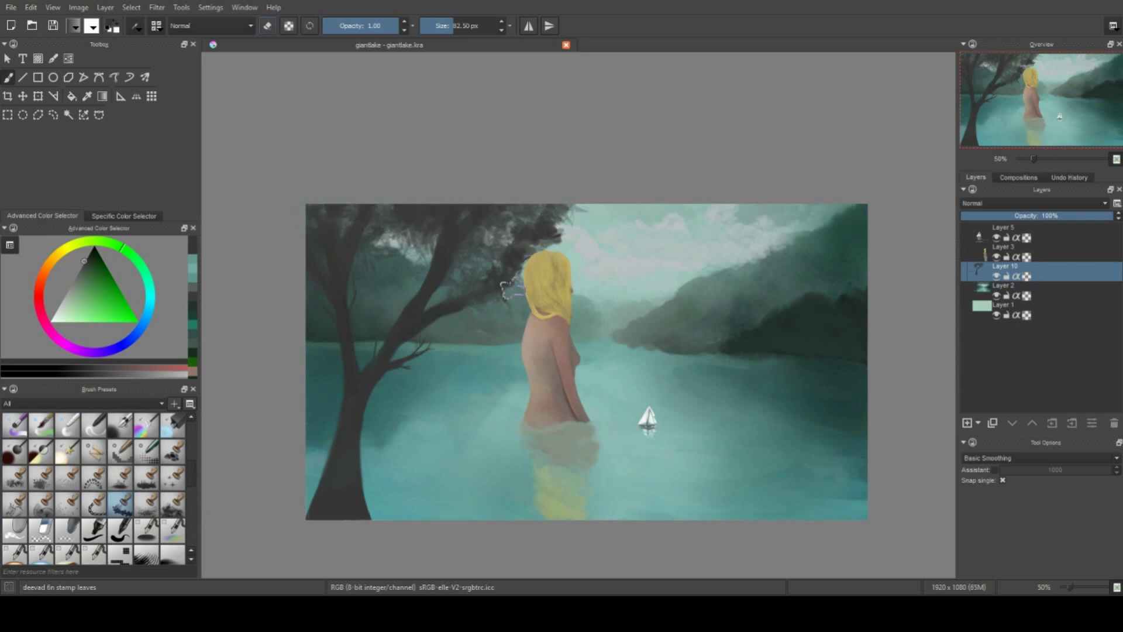
Move Layer 10 to the top and darken the canopy beside the woman's hair
drag(982, 274, 983, 228)
drag(509, 258, 564, 226)
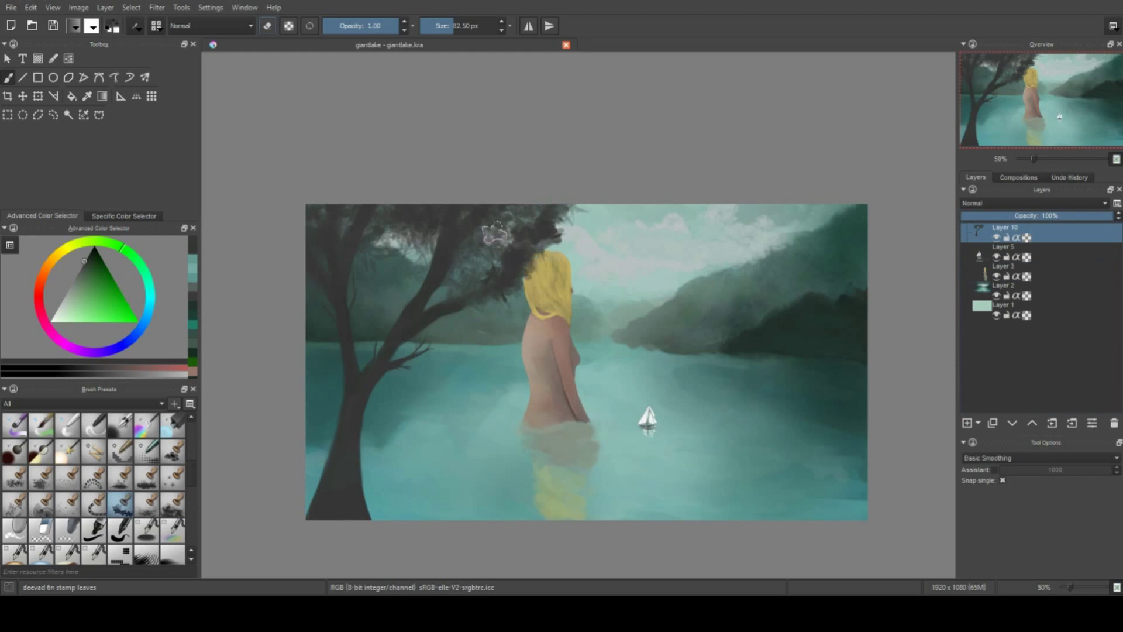
drag(497, 233, 571, 213)
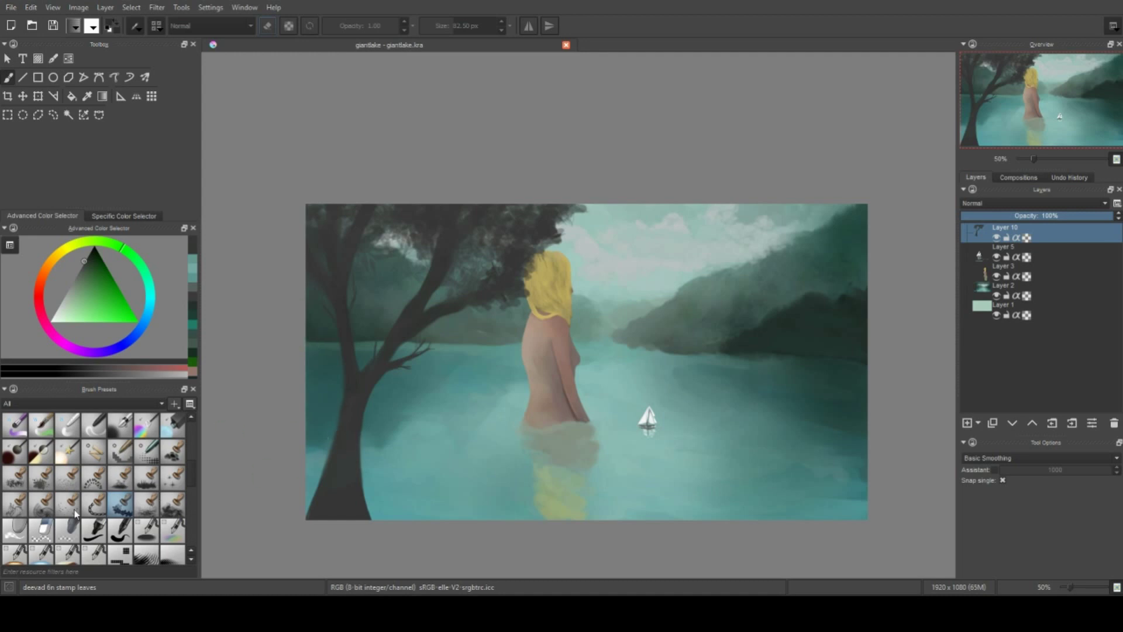
Stamp dark herb grass below the woman, then erase it again
click(120, 477)
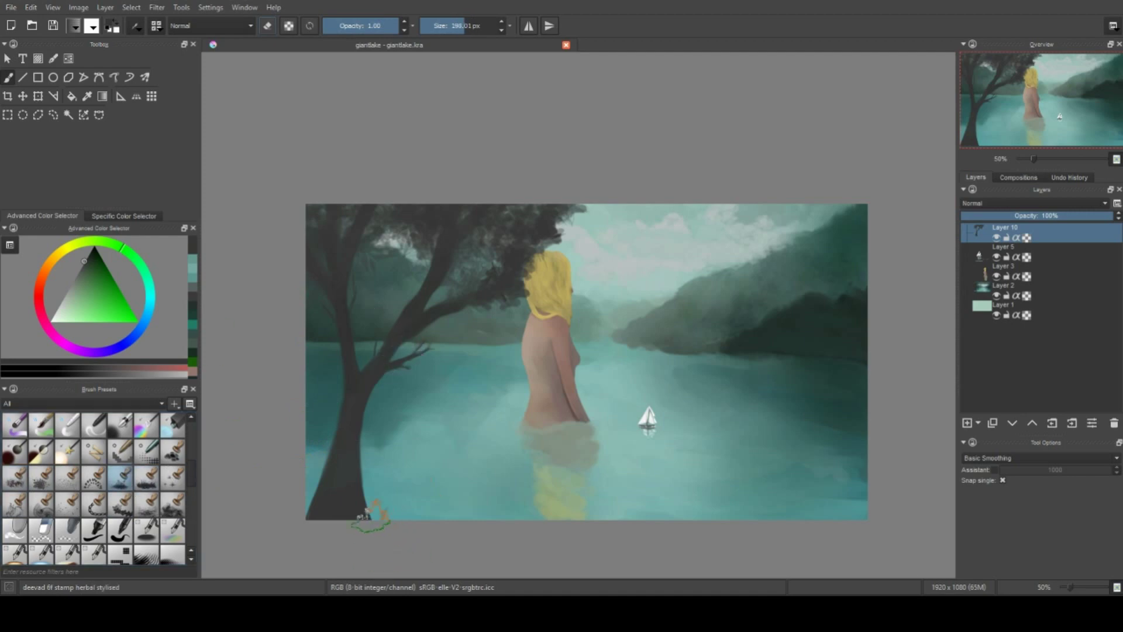
click(544, 523)
click(142, 487)
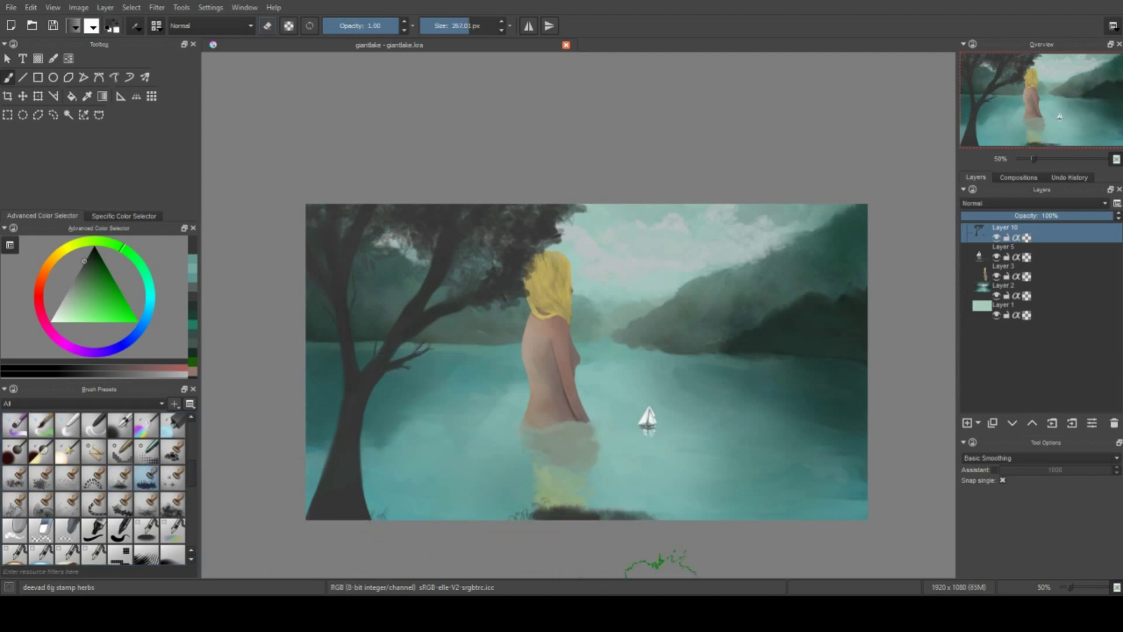
key(e)
mouse_move(527, 509)
mouse_down()
mouse_move(664, 514)
mouse_move(589, 511)
mouse_up()
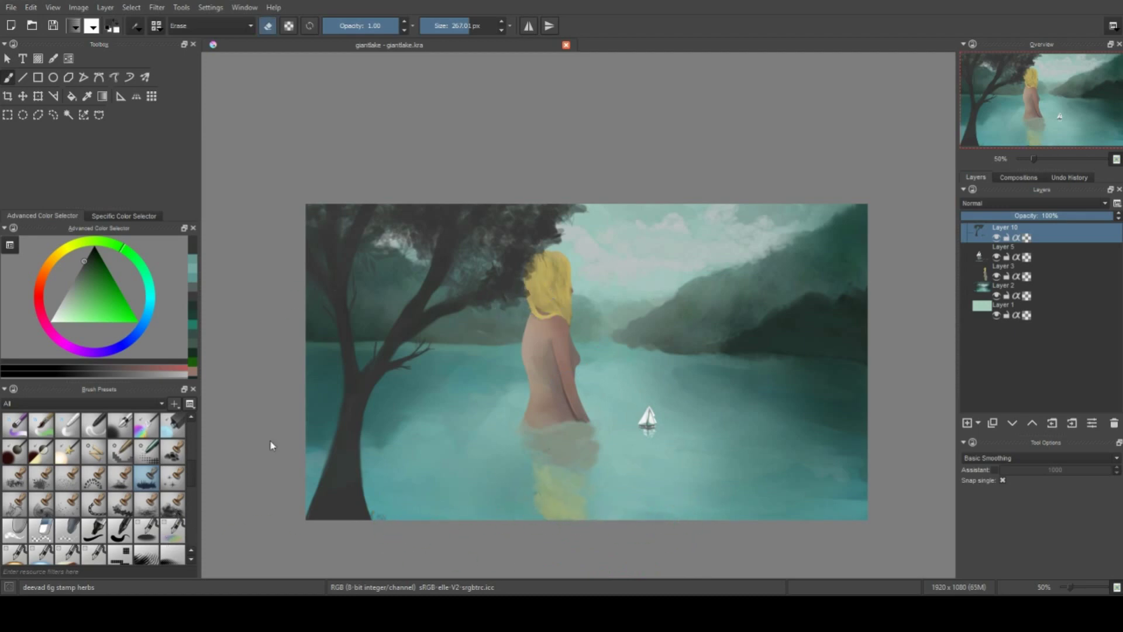
Tint the scene and the upper-right sky and mountains darker teal
click(146, 425)
mouse_move(470, 403)
mouse_down()
mouse_move(702, 401)
mouse_move(818, 339)
mouse_move(377, 446)
mouse_move(449, 398)
mouse_up()
drag(702, 246, 489, 212)
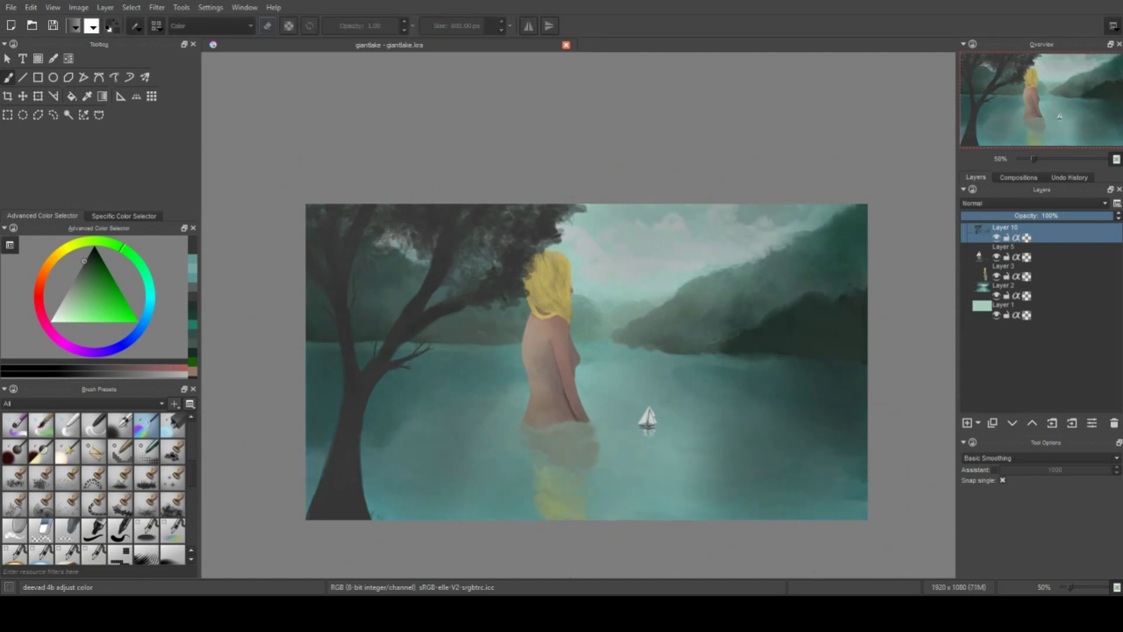
Try dark watercolour strokes in the lower-right lake and right edge, undoing each
click(113, 425)
drag(737, 445, 783, 515)
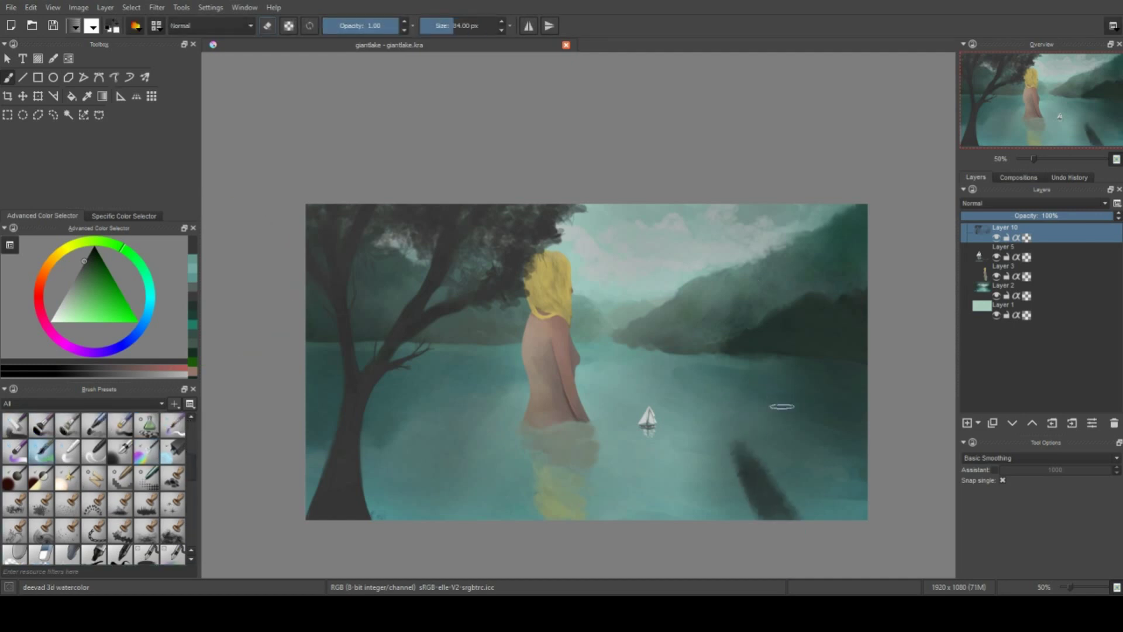
drag(734, 444, 813, 517)
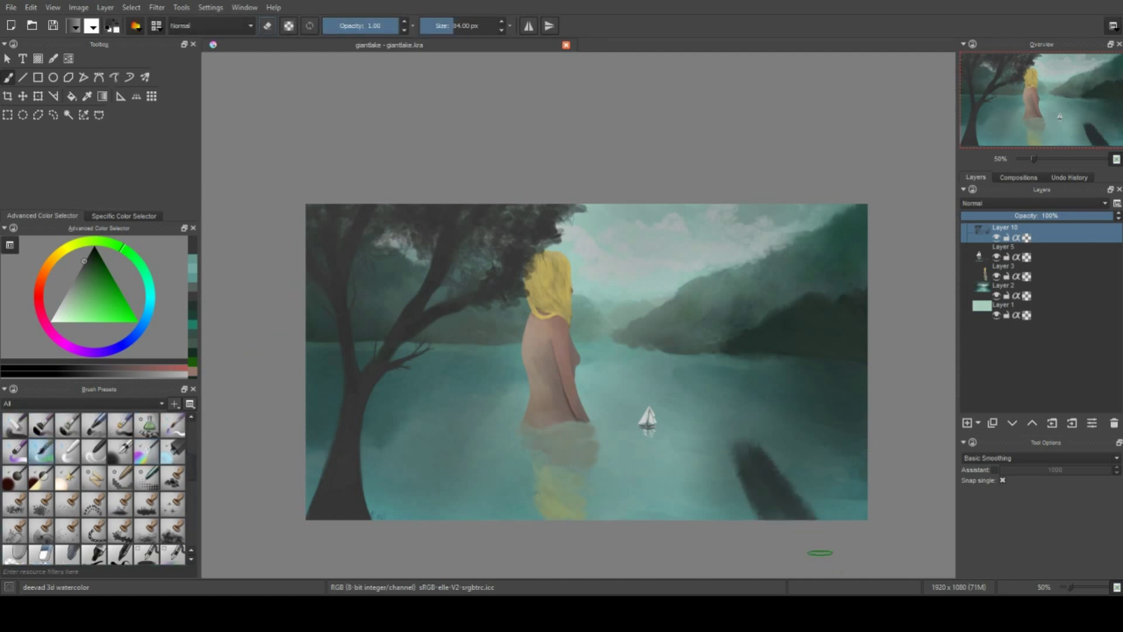
key(ctrl+z)
drag(842, 404, 860, 521)
key(ctrl+z)
drag(848, 410, 852, 459)
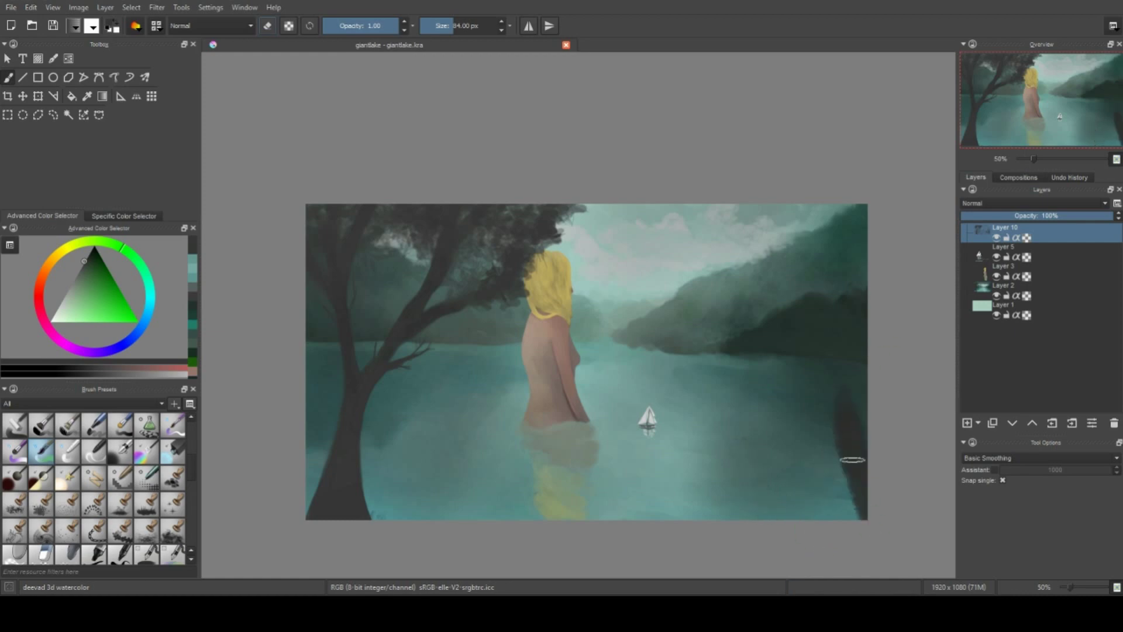
key(ctrl+z)
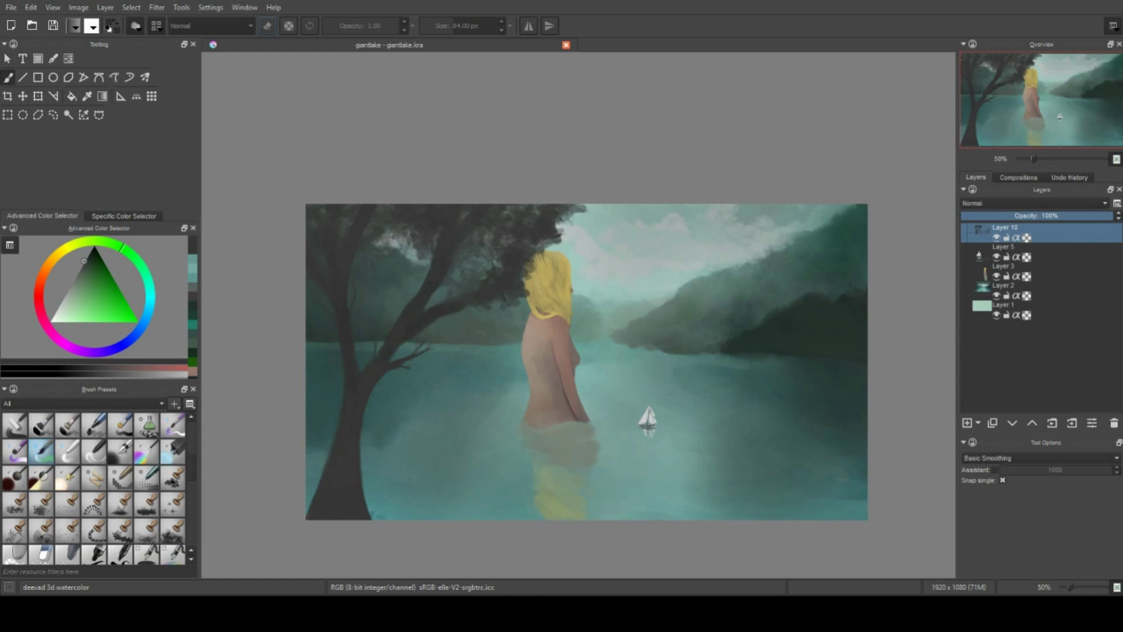
Paint dark foliage along the bottom-right shore, the bottom edge and the tree base
drag(760, 526, 866, 491)
mouse_move(766, 503)
mouse_down()
mouse_move(719, 518)
mouse_move(819, 509)
mouse_up()
drag(727, 520, 667, 518)
drag(399, 515, 368, 513)
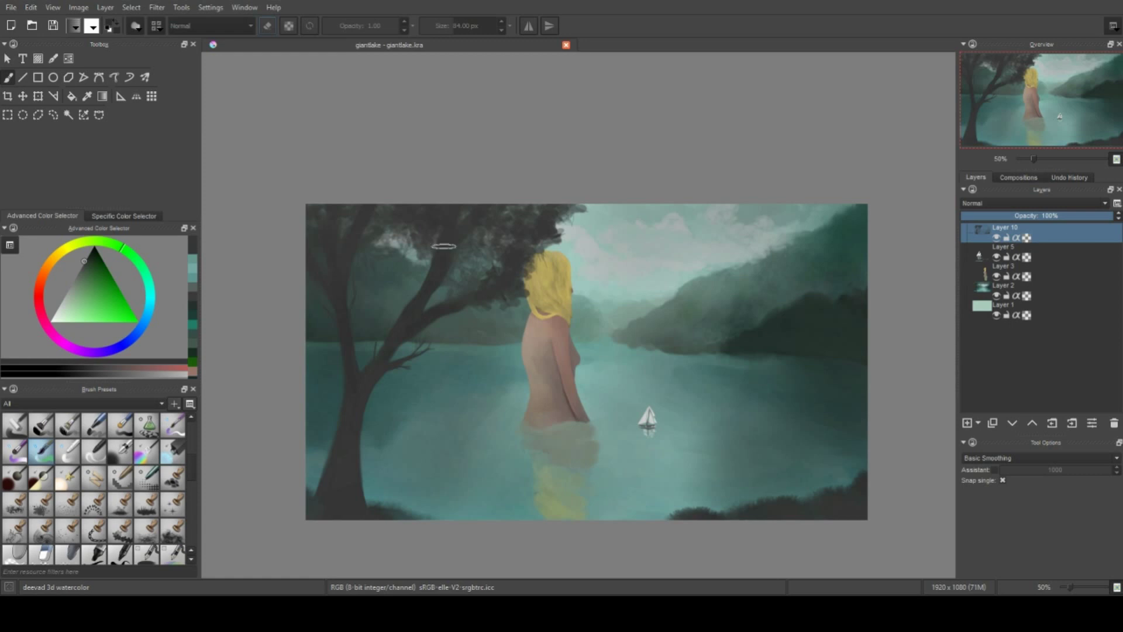
Sample teal tones from the hills and water and add Layer 11 above Layer 2
scroll(860, 364, up, 2)
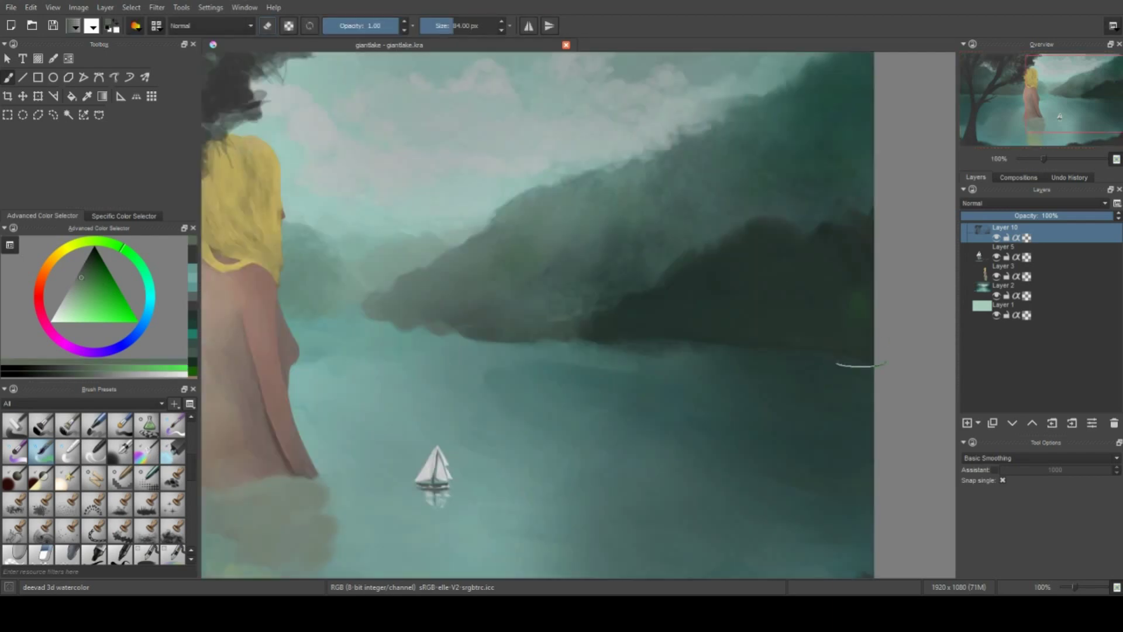
scroll(854, 351, up, 1)
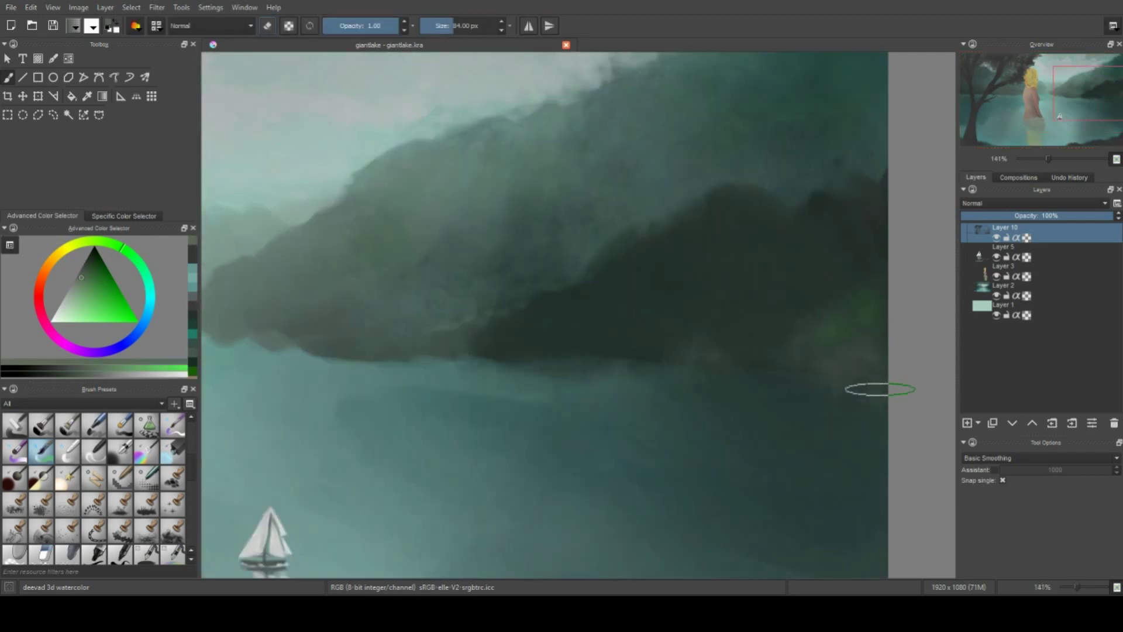
ctrl+click(585, 335)
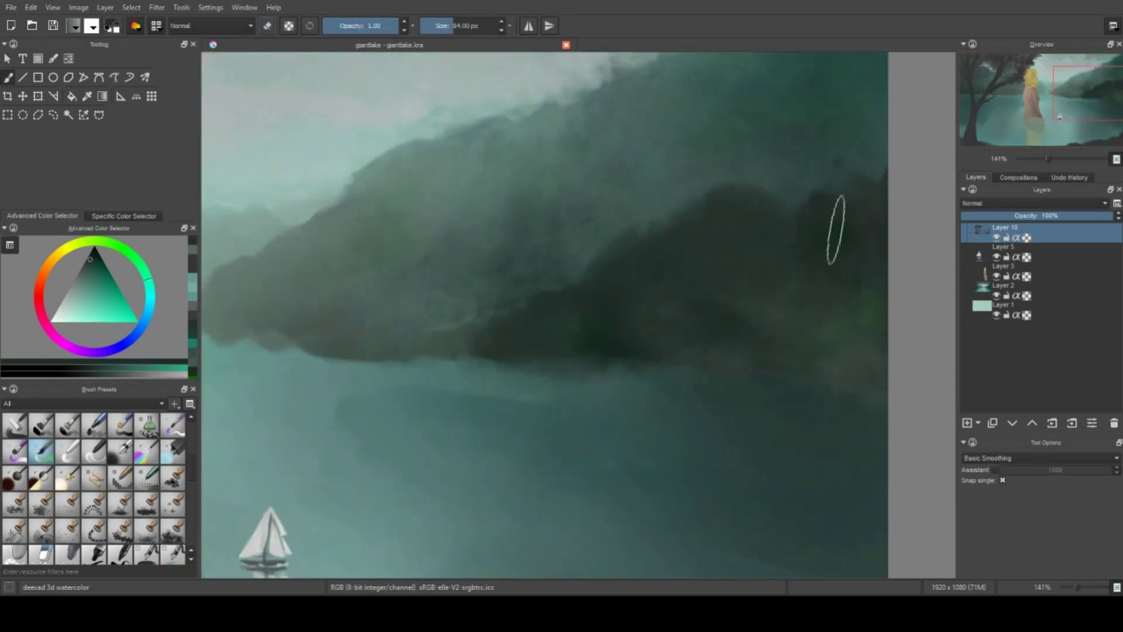
scroll(458, 448, down, 4)
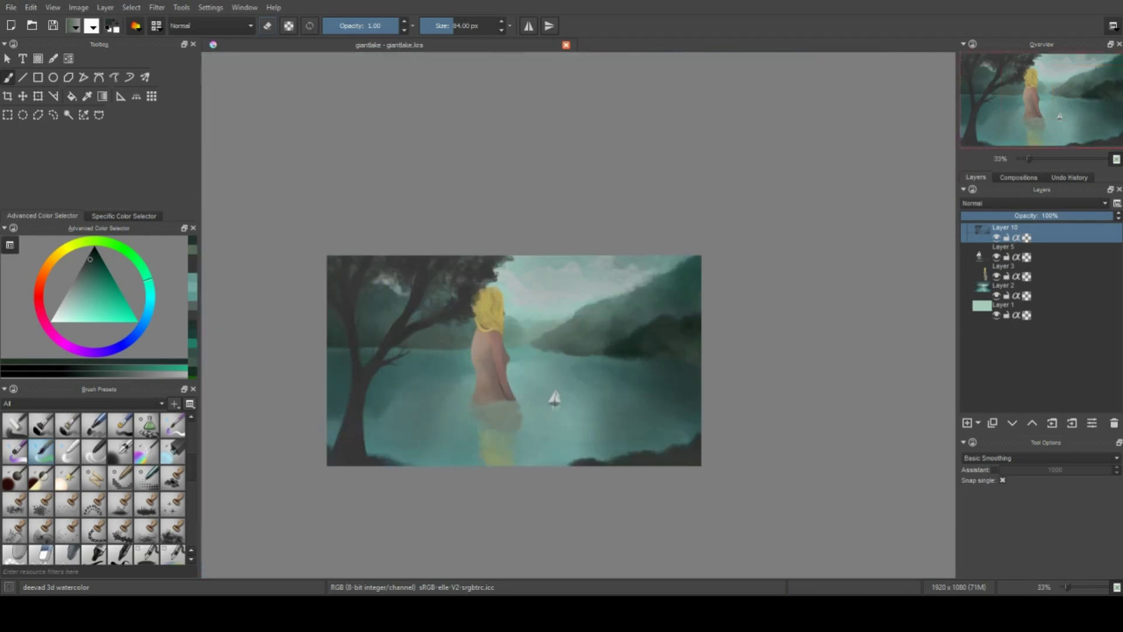
ctrl+click(436, 421)
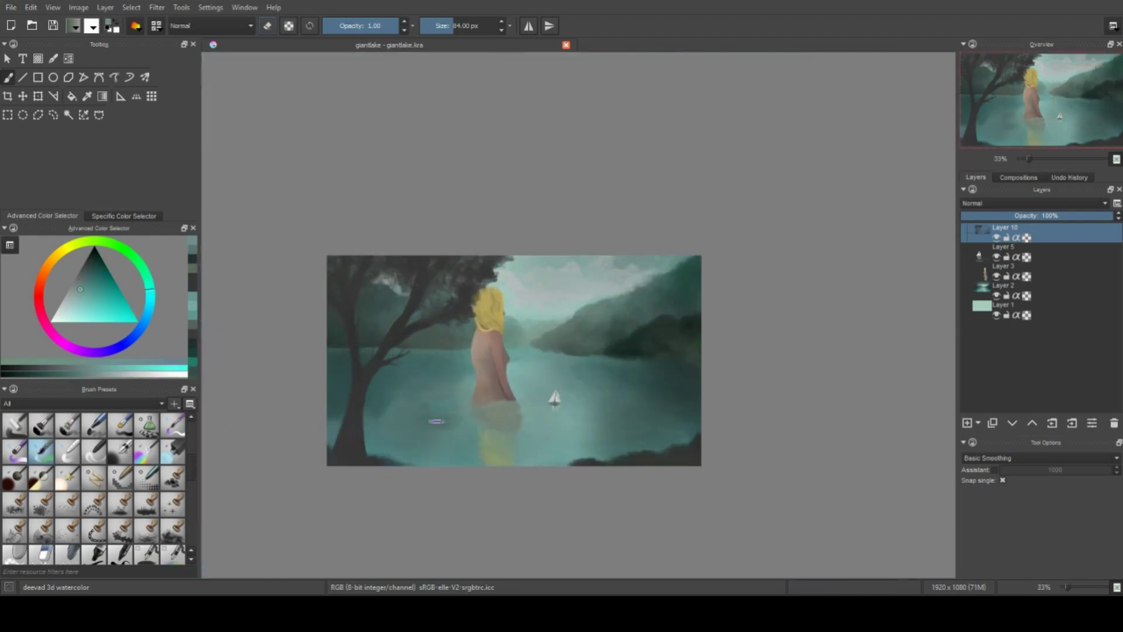
click(967, 423)
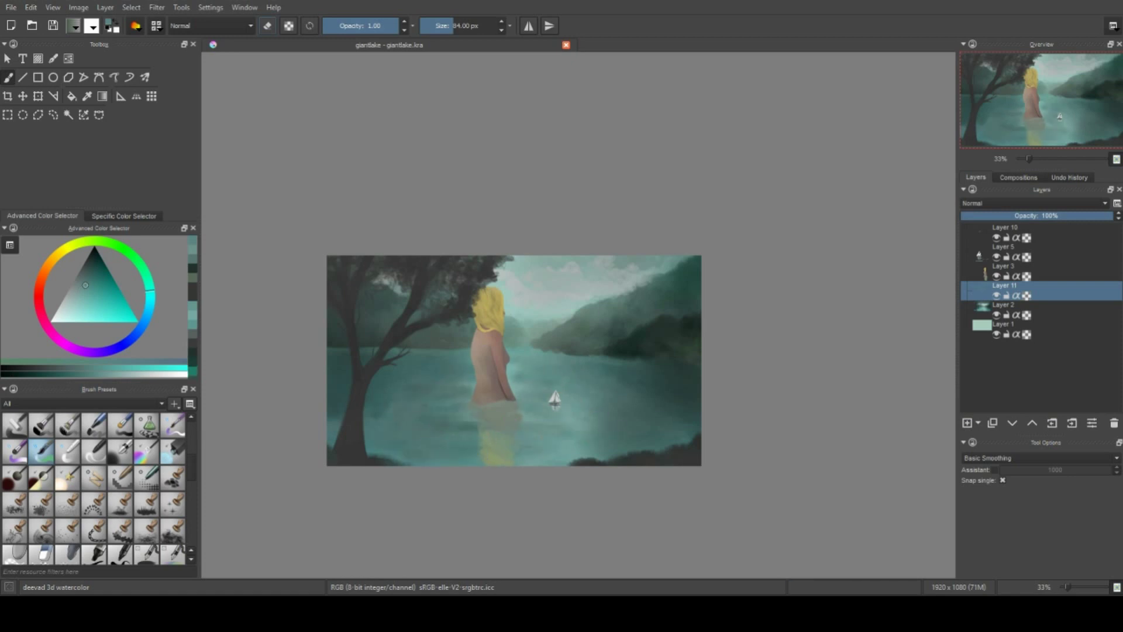
Swap to white and brush a pale mist stroke across the lake water
ctrl+click(447, 407)
ctrl+click(538, 360)
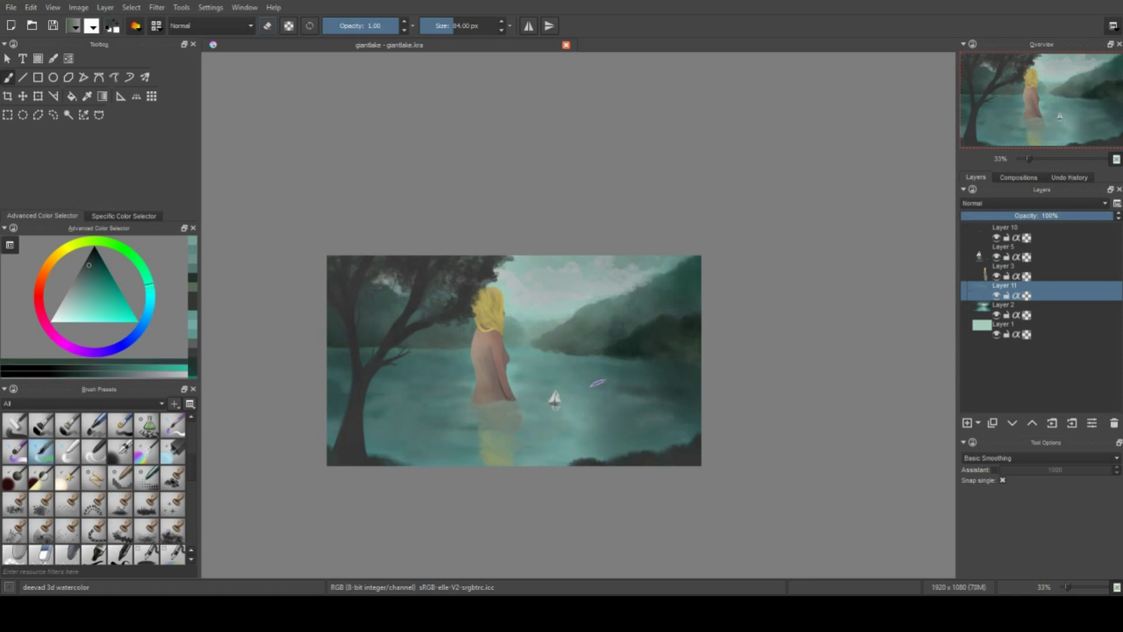
key(x)
key(x)
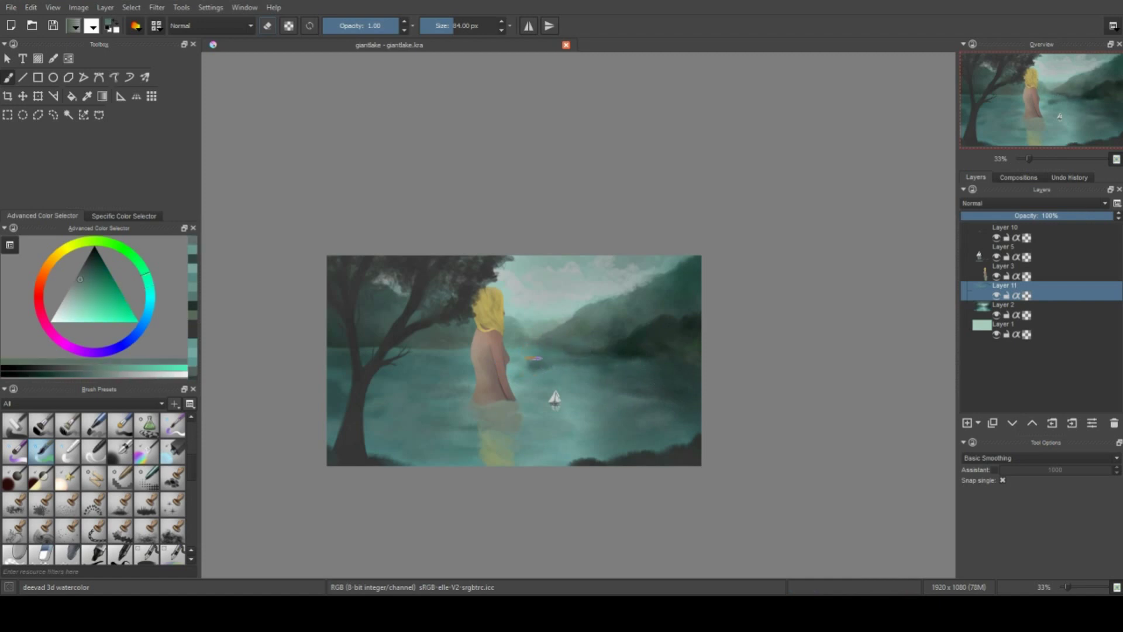
key(x)
drag(338, 349, 638, 359)
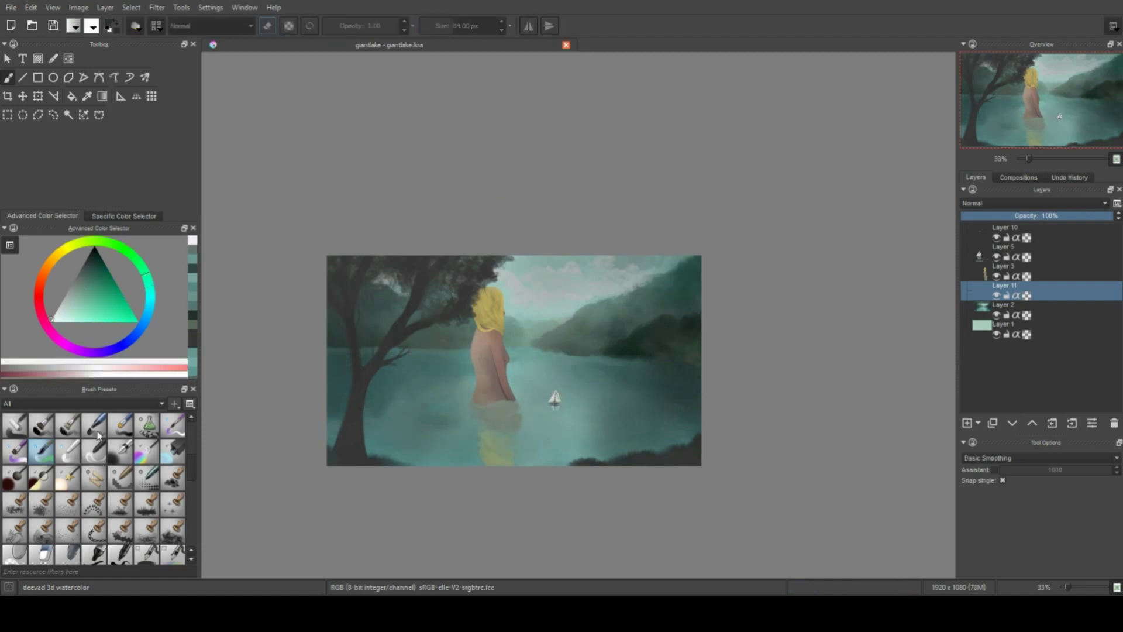
Paint a white foam line along the far shoreline with the deevad 3b brush
click(173, 426)
ctrl+scroll(418, 300, up, 2)
drag(237, 396, 520, 398)
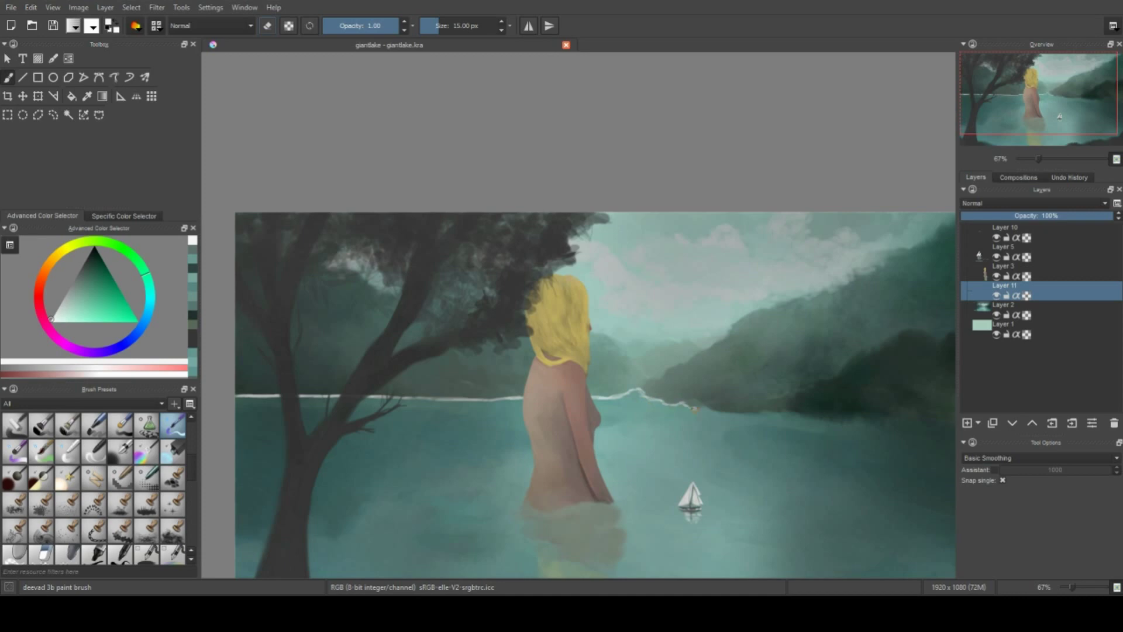
drag(696, 410, 721, 409)
drag(772, 441, 477, 444)
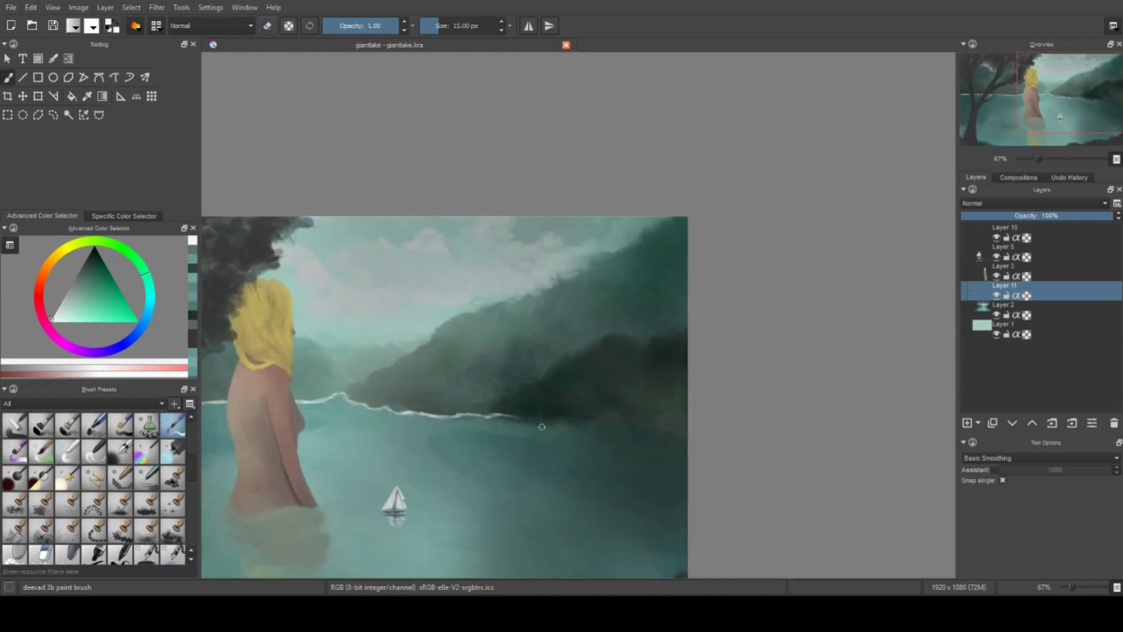
drag(542, 427, 708, 444)
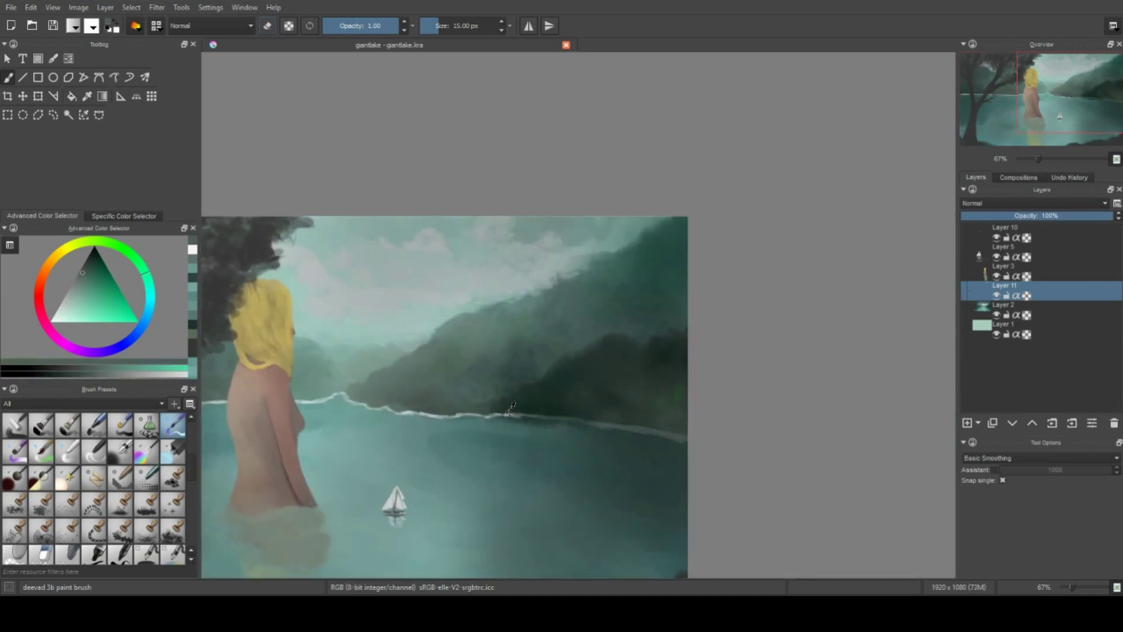
drag(510, 409, 688, 439)
Move the foam layer just below Layer 10 and erase the foam crossing the woman's body
scroll(565, 447, down, 2)
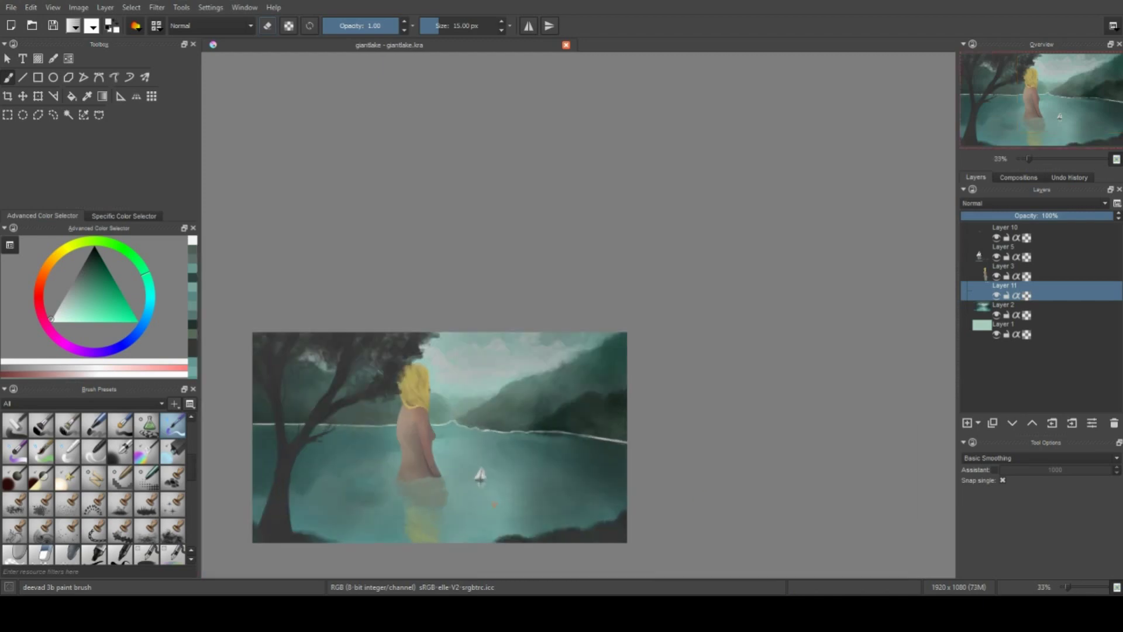
scroll(437, 405, up, 2)
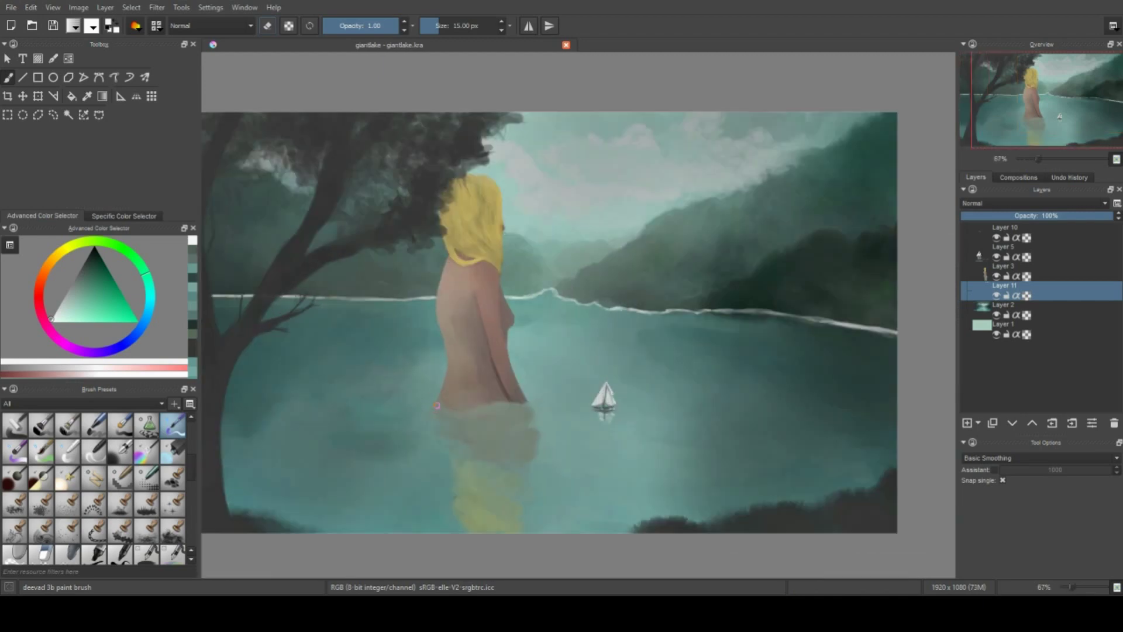
drag(984, 293, 988, 246)
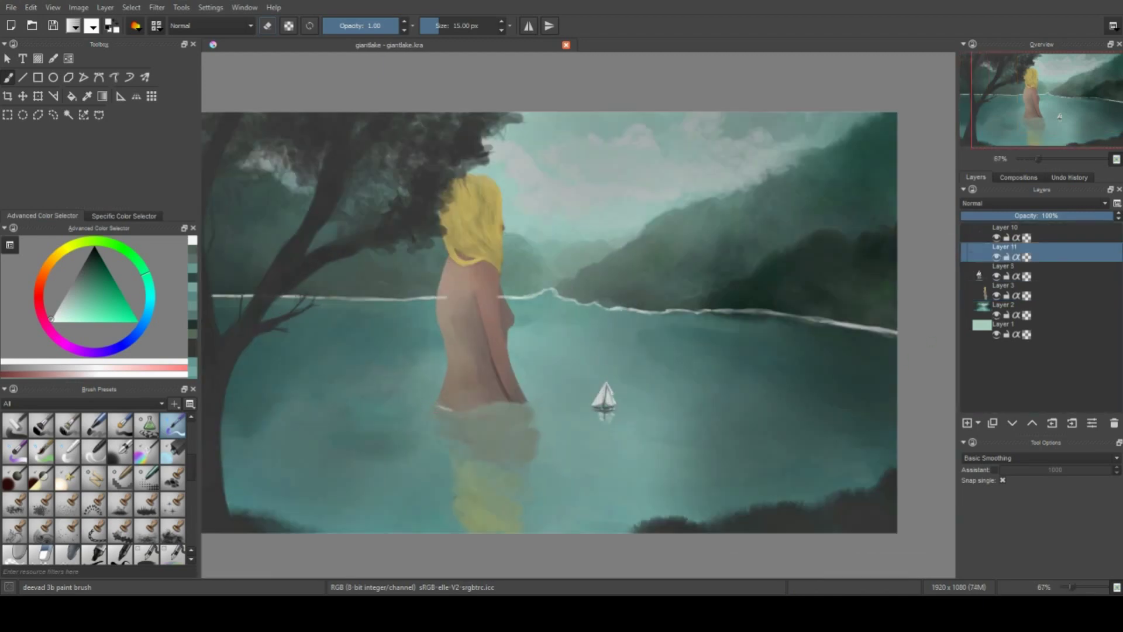
key(e)
drag(446, 297, 442, 290)
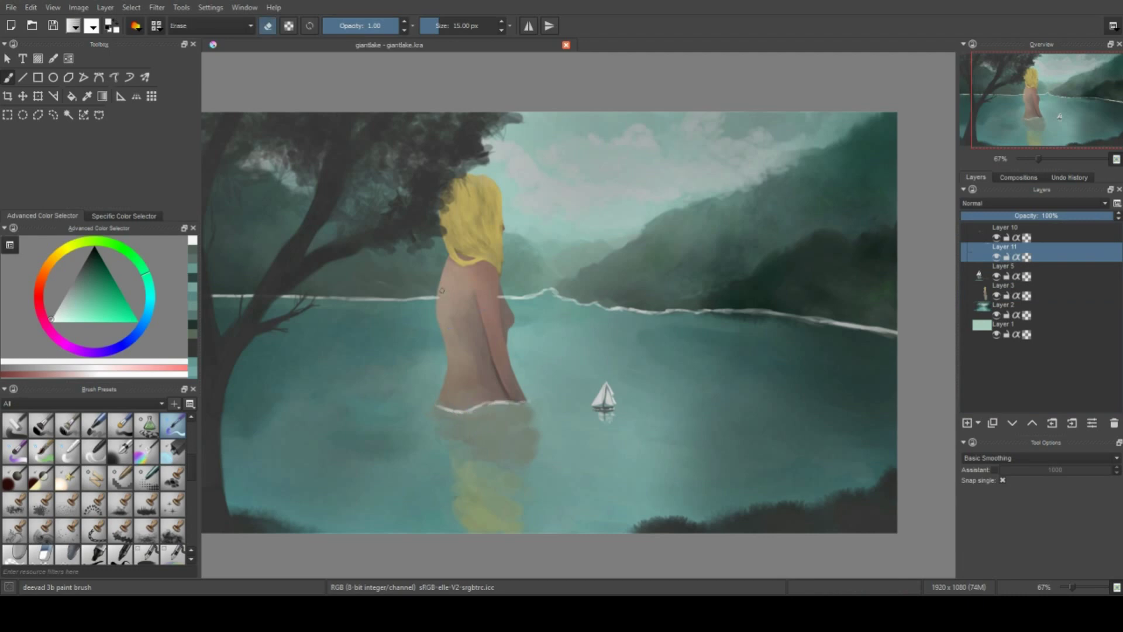
key(e)
Lighten the dark haze beside the treetop on Layer 10 with Eraser_circle
scroll(502, 419, down, 4)
scroll(502, 420, up, 4)
scroll(502, 420, down, 1)
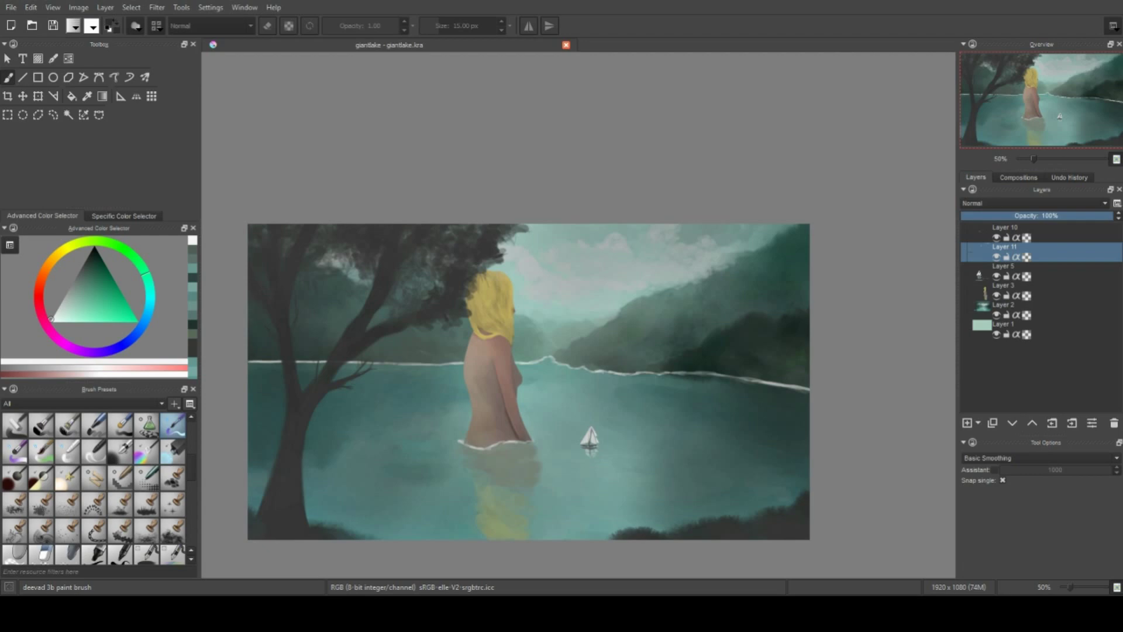
scroll(605, 400, up, 2)
scroll(606, 399, up, 2)
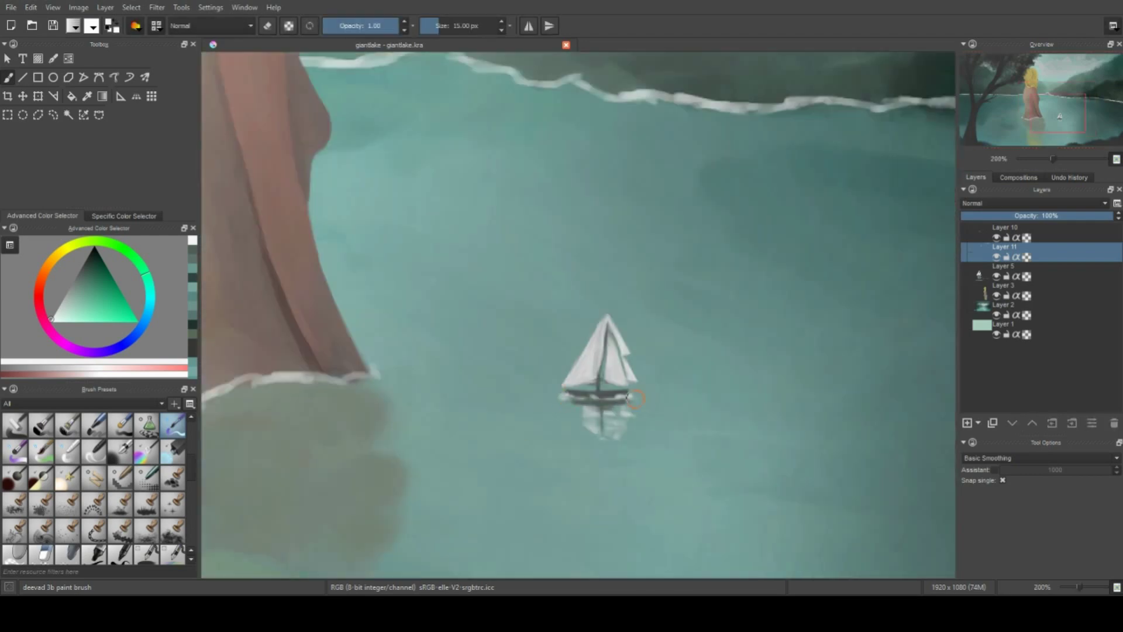
scroll(688, 445, down, 4)
scroll(688, 445, down, 1)
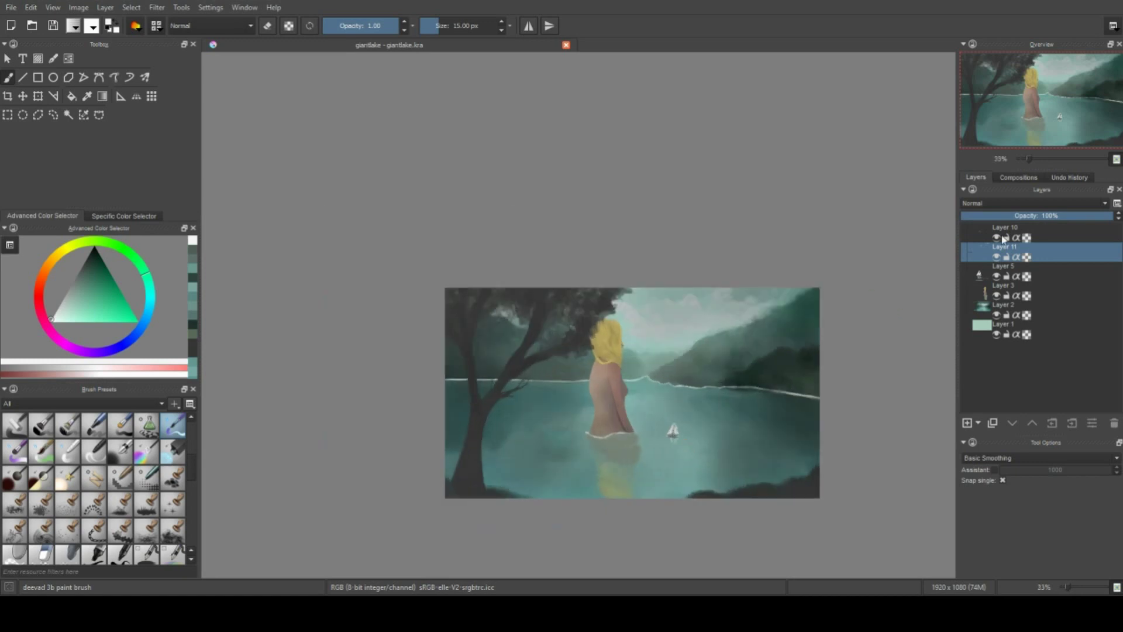
scroll(193, 433, down, 1)
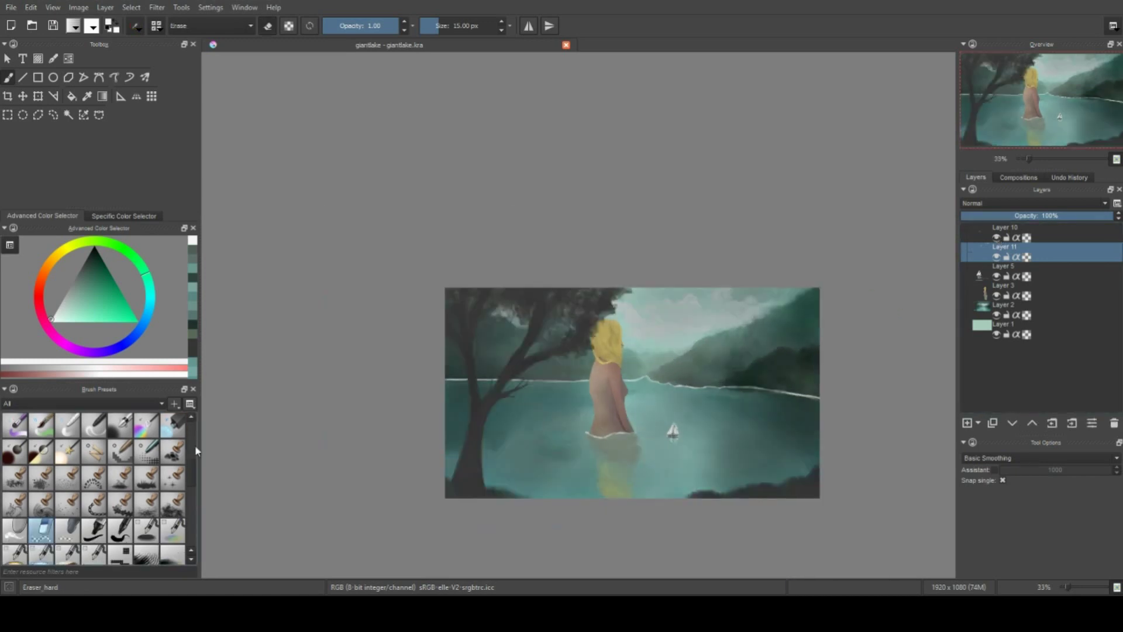
click(15, 530)
key(Page_Up)
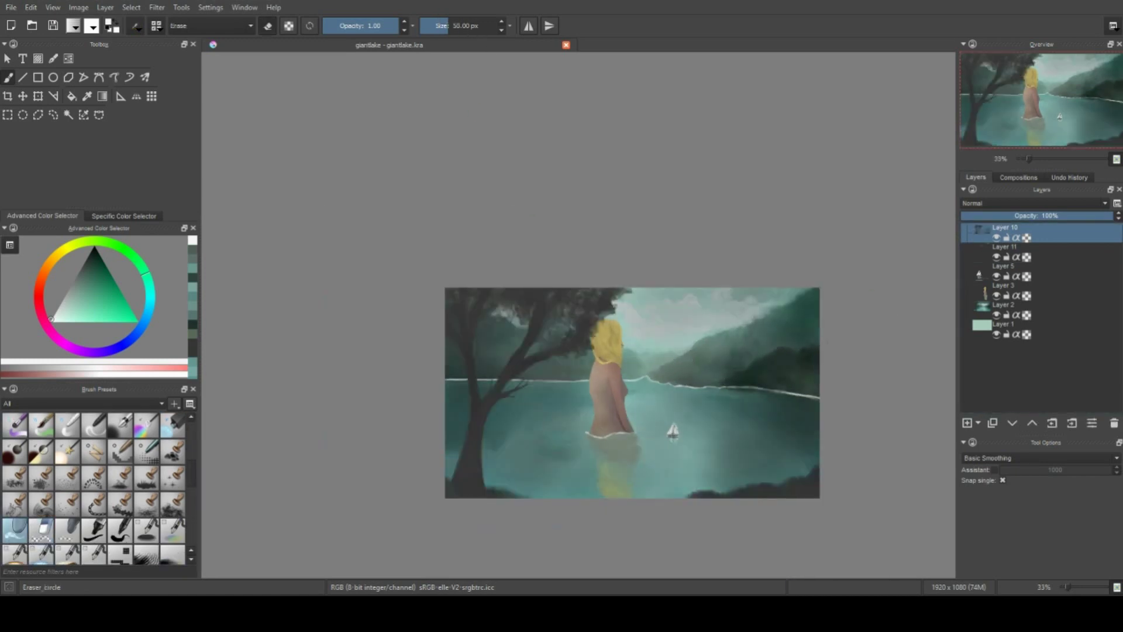
drag(636, 315, 625, 301)
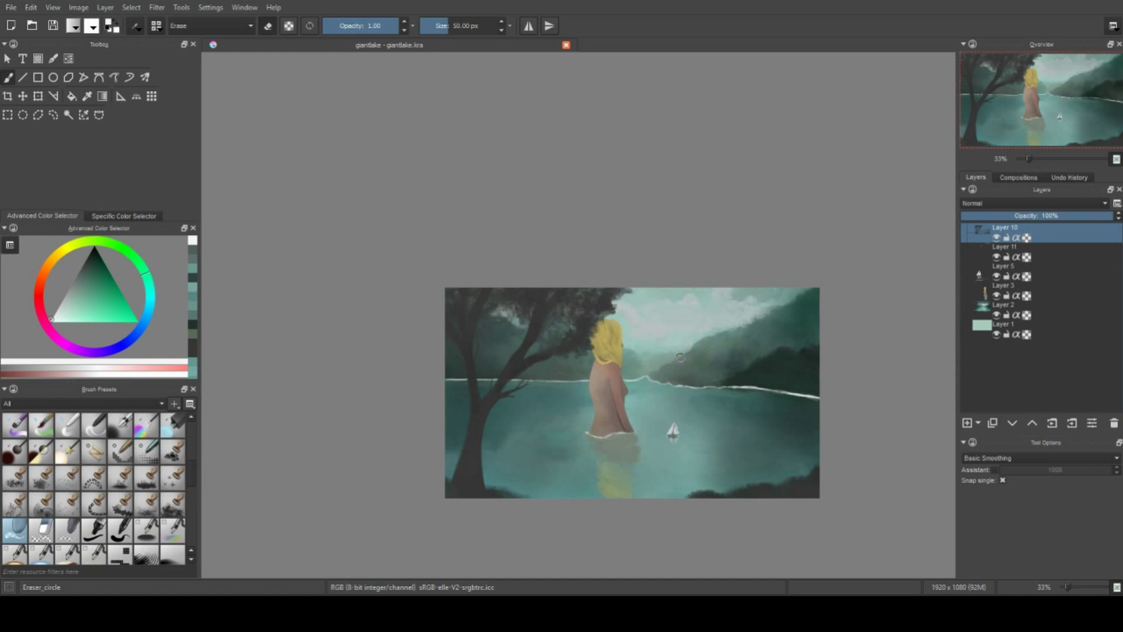